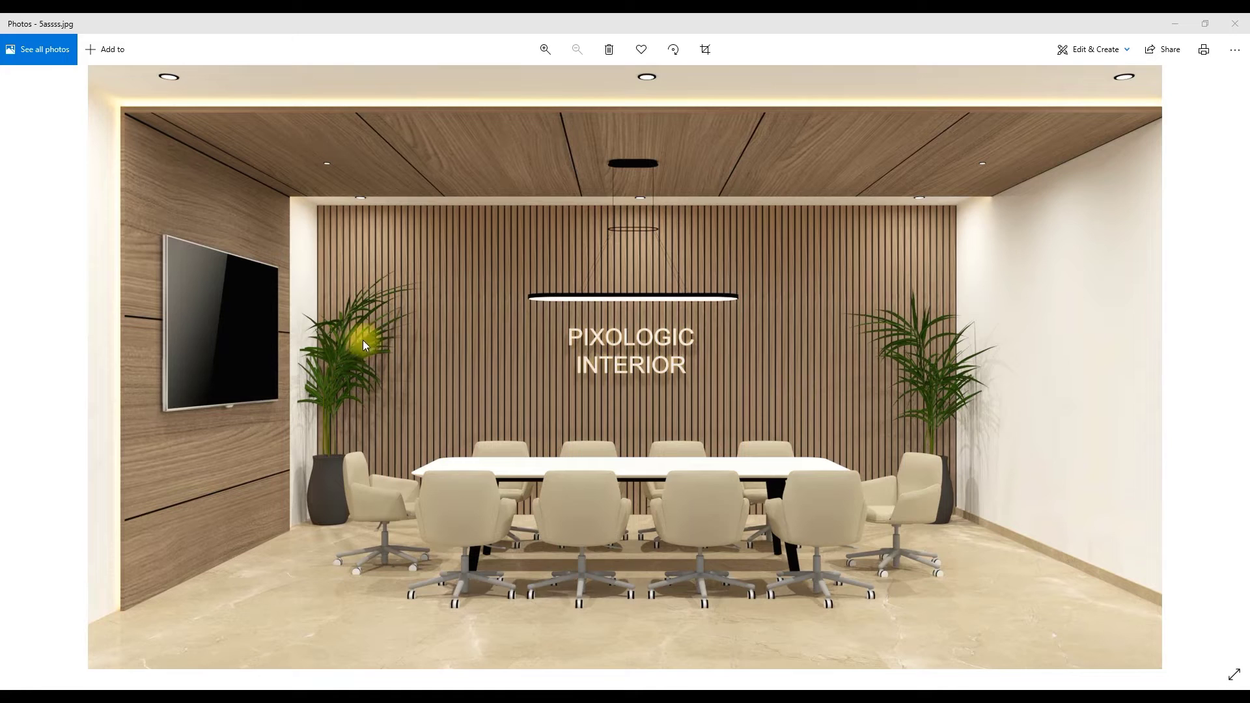
# Zoom and pan the reference photo to study the pendant, lettering, plant and chairs.
pyautogui.moveTo(173, 396)
pyautogui.mouseDown()
pyautogui.moveTo(467, 572)
pyautogui.moveTo(365, 519)
pyautogui.mouseUp()
pyautogui.moveTo(859, 514)
pyautogui.mouseDown()
pyautogui.moveTo(580, 490)
pyautogui.moveTo(358, 505)
pyautogui.moveTo(382, 281)
pyautogui.mouseUp()
pyautogui.moveTo(296, 394); pyautogui.dragTo(466, 398)
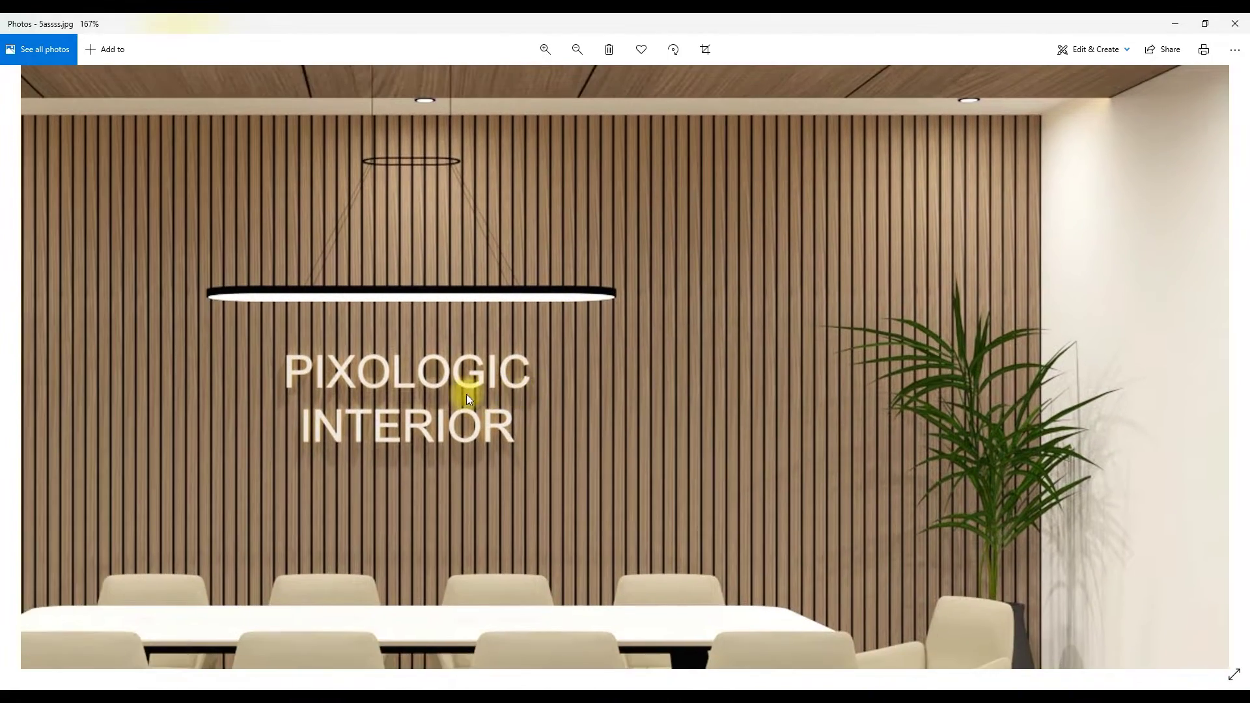
pyautogui.scroll(1, 416, 380)
pyautogui.scroll(-2, 449, 488)
pyautogui.scroll(-2, 457, 309)
pyautogui.scroll(-1, 494, 311)
pyautogui.scroll(-1, 404, 368)
pyautogui.scroll(-1, 628, 389)
pyautogui.scroll(-1, 627, 389)
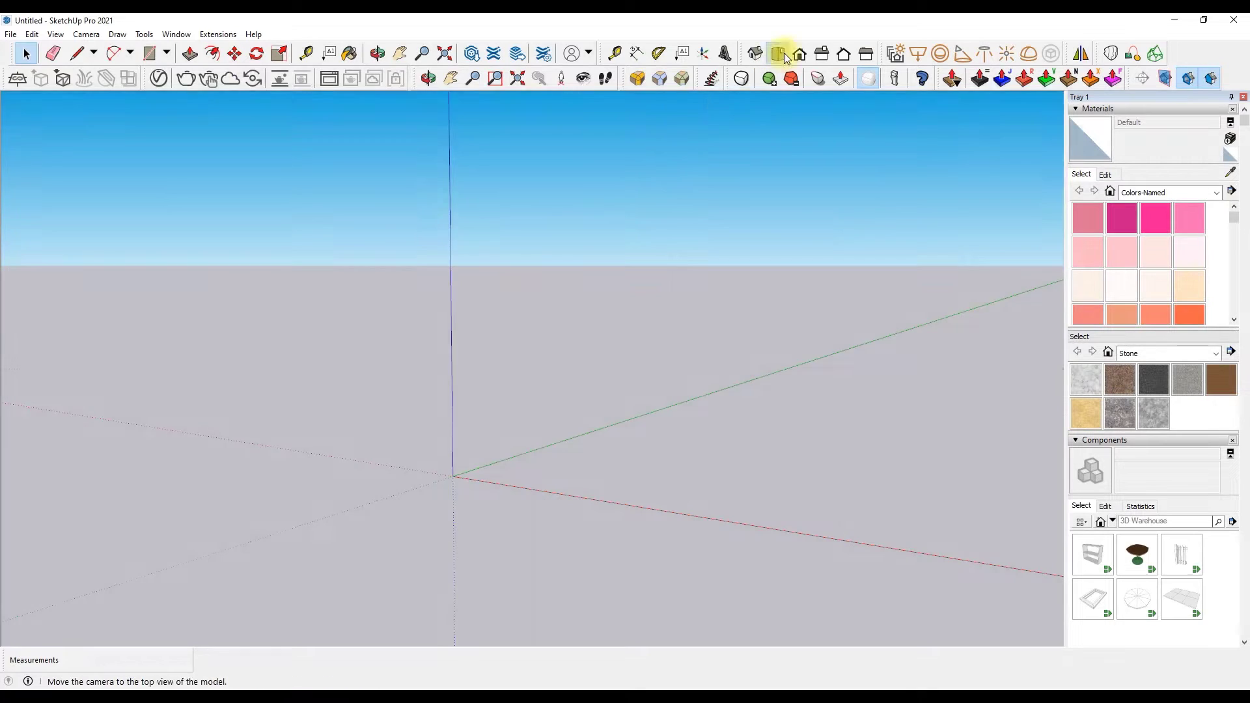
# Draw the rectangular floor in Top view and offset its outline 6 inches outward.
pyautogui.click(778, 54)
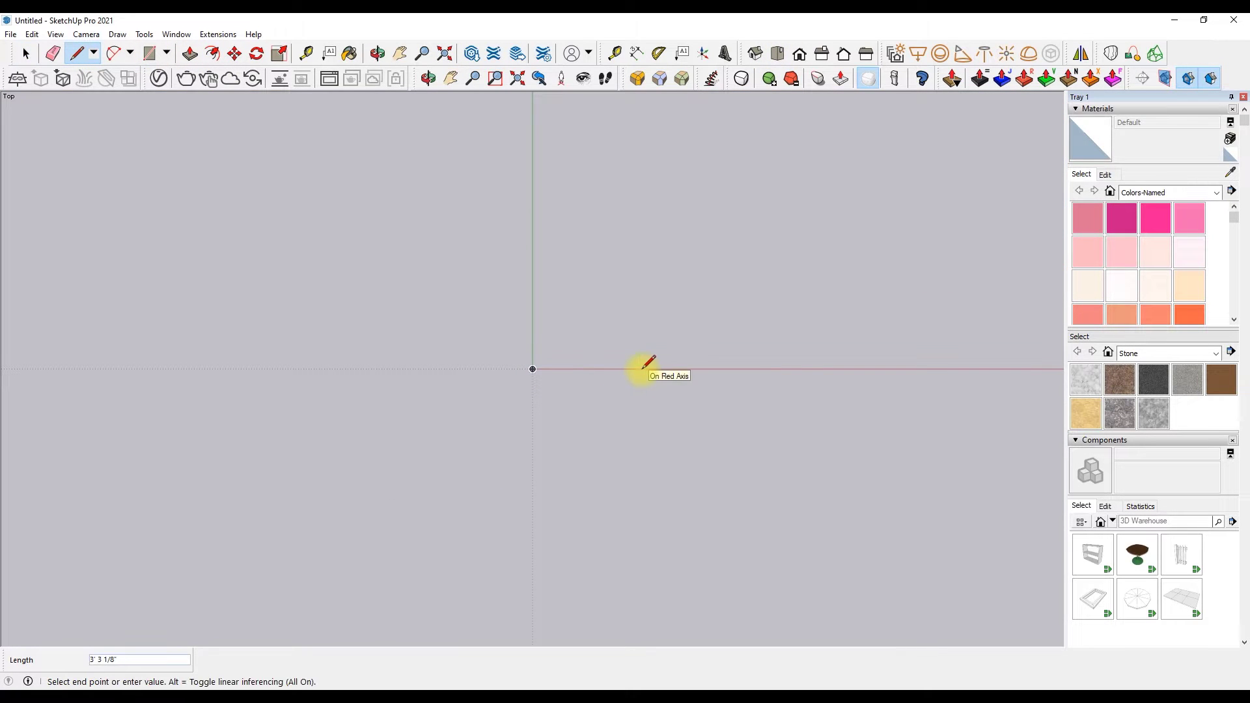
pyautogui.moveTo(638, 368); pyautogui.dragTo(677, 215, button='middle')
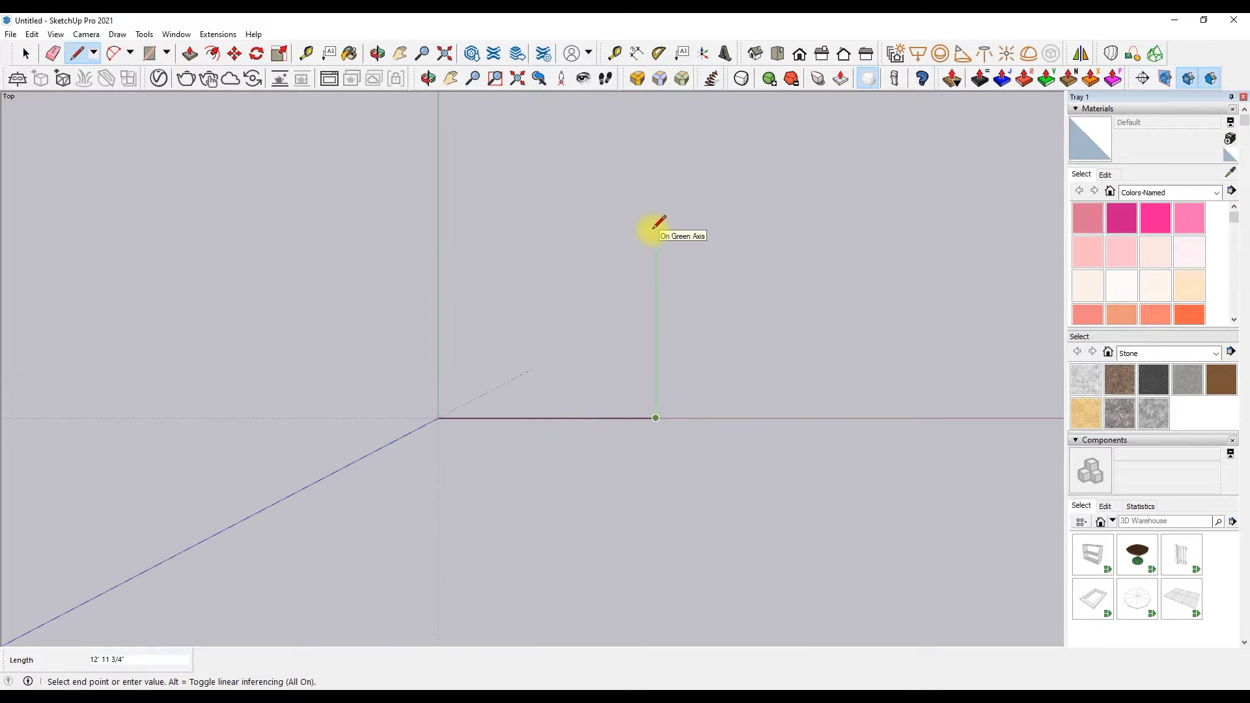
pyautogui.click(656, 223)
pyautogui.scroll(-3, 666, 287)
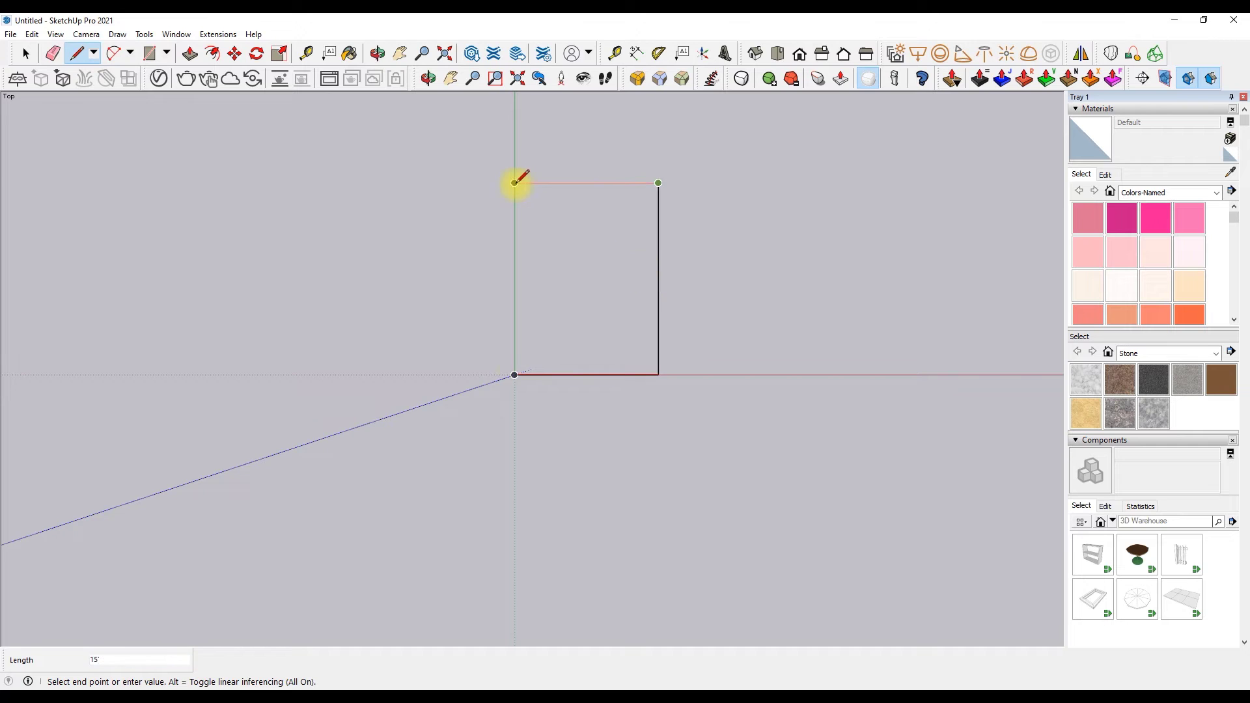
pyautogui.click(514, 374)
pyautogui.scroll(2, 525, 150)
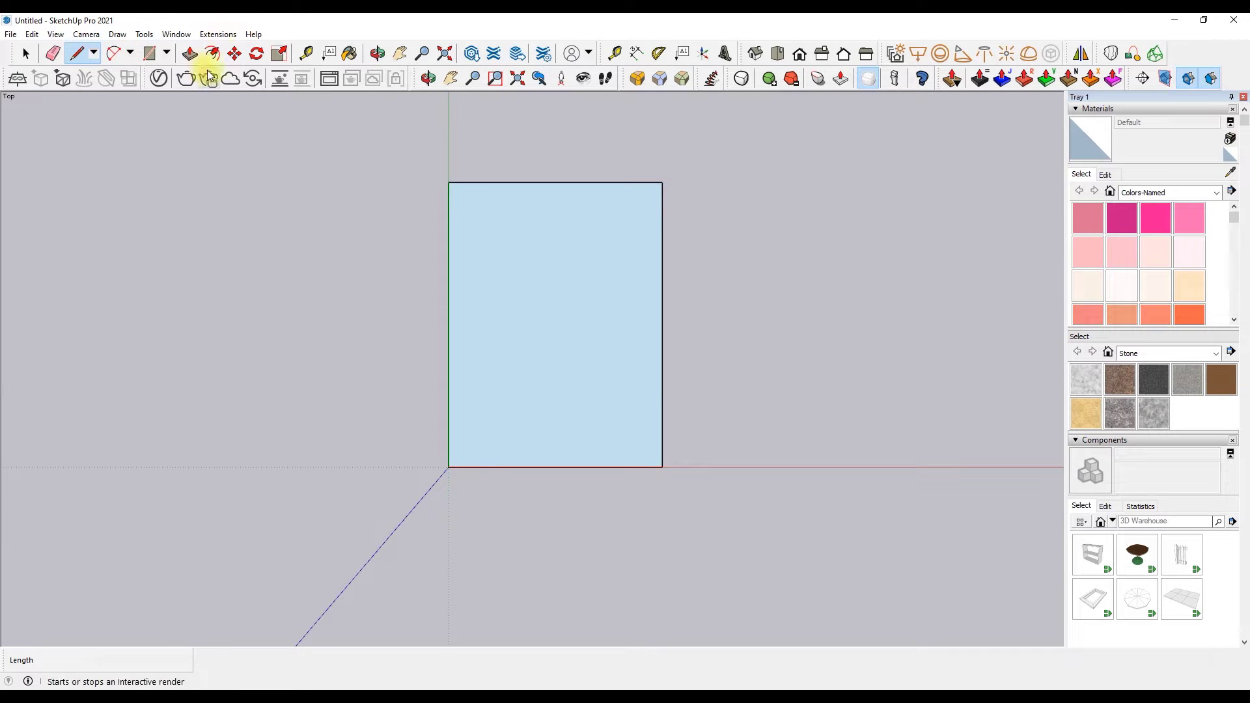
pyautogui.click(212, 53)
pyautogui.click(455, 190)
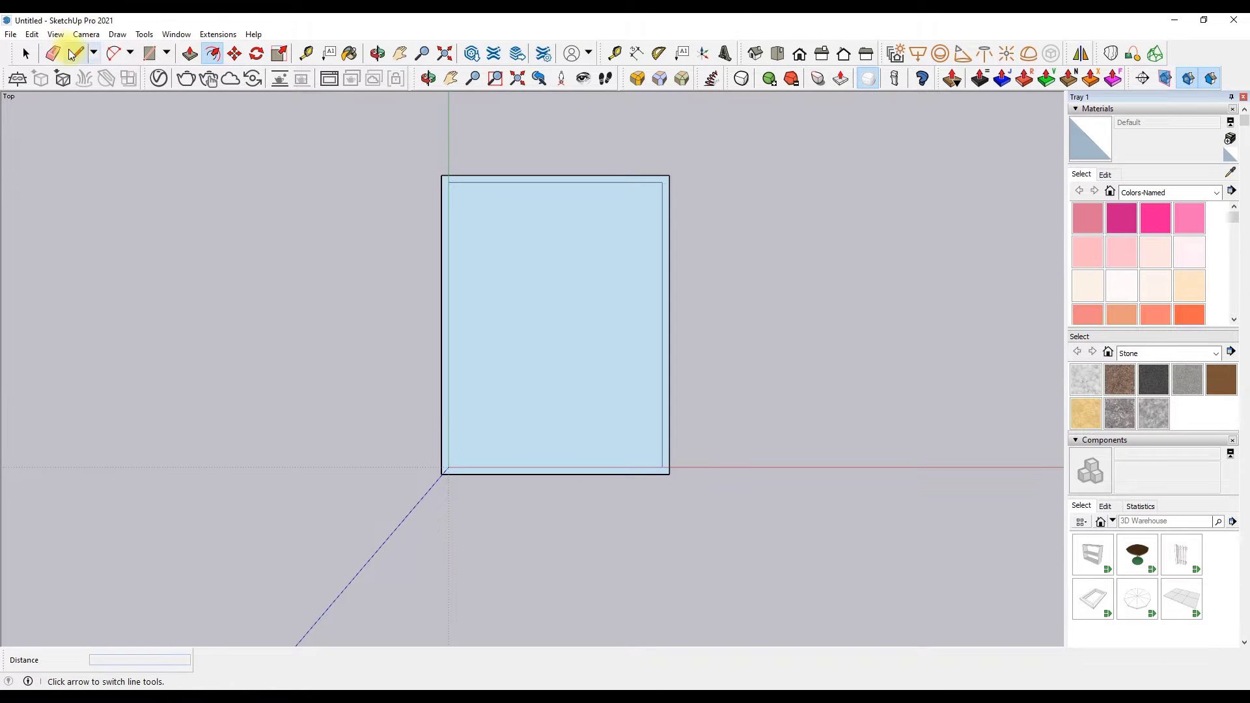
# Draw a 30-inch line on the left wall and erase the stray edges.
pyautogui.click(73, 54)
pyautogui.scroll(3, 463, 464)
pyautogui.scroll(1, 463, 463)
pyautogui.scroll(-2, 615, 469)
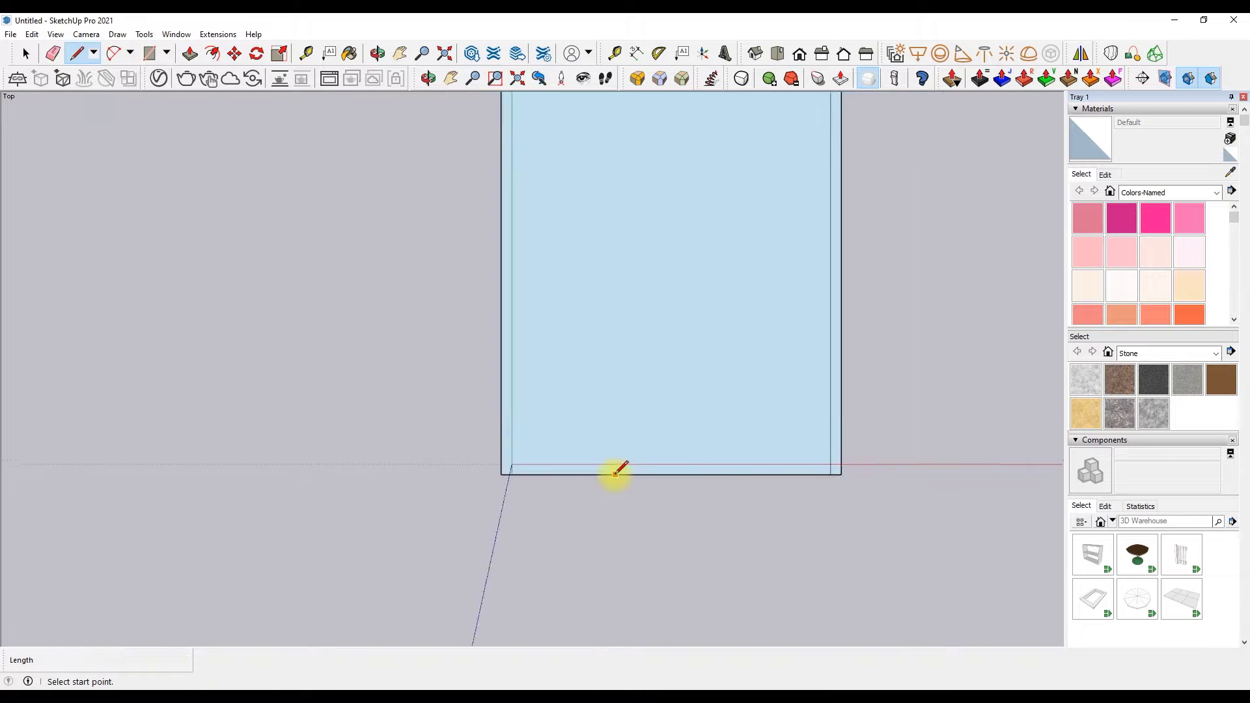
pyautogui.scroll(-1, 508, 495)
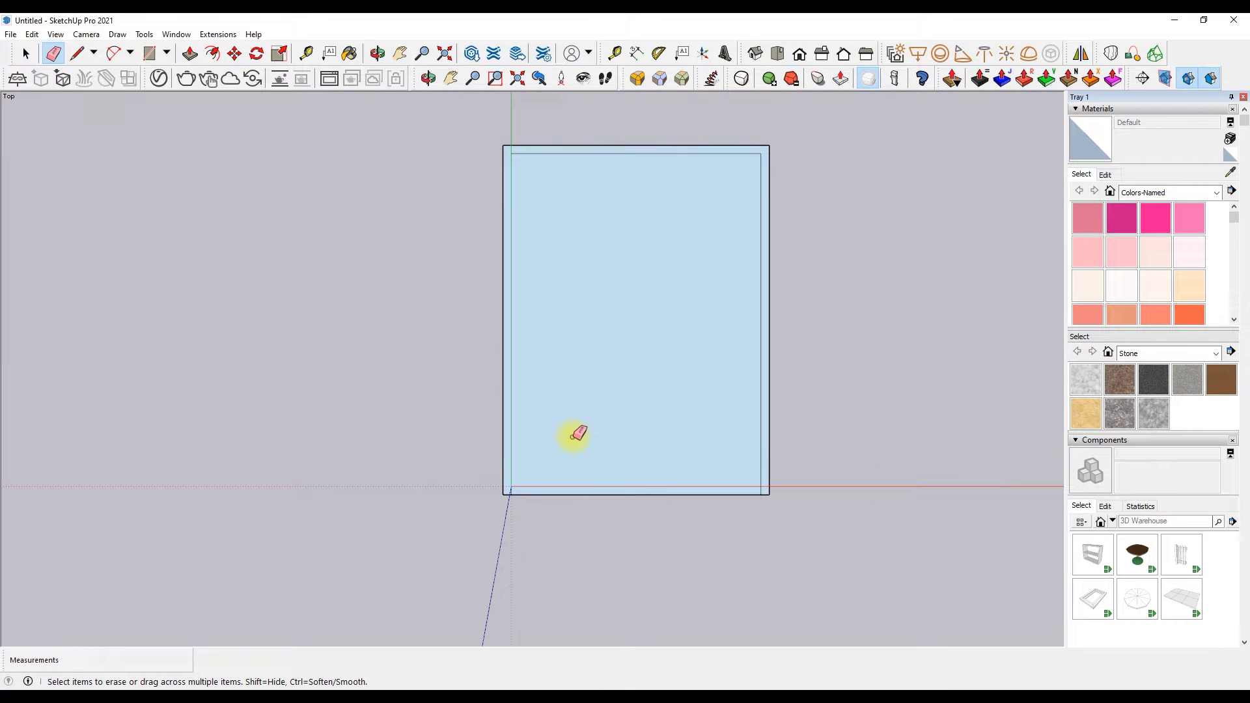
pyautogui.press('l')
pyautogui.scroll(1, 477, 146)
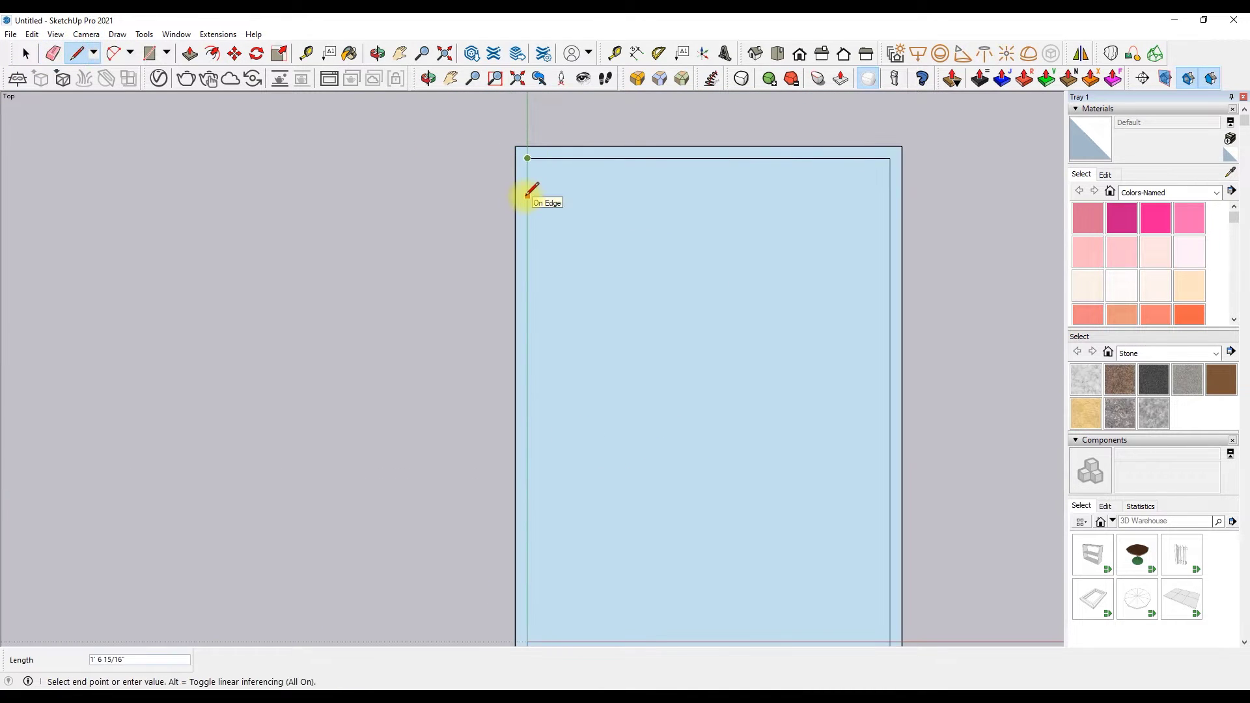
pyautogui.scroll(1, 521, 186)
pyautogui.scroll(1, 520, 185)
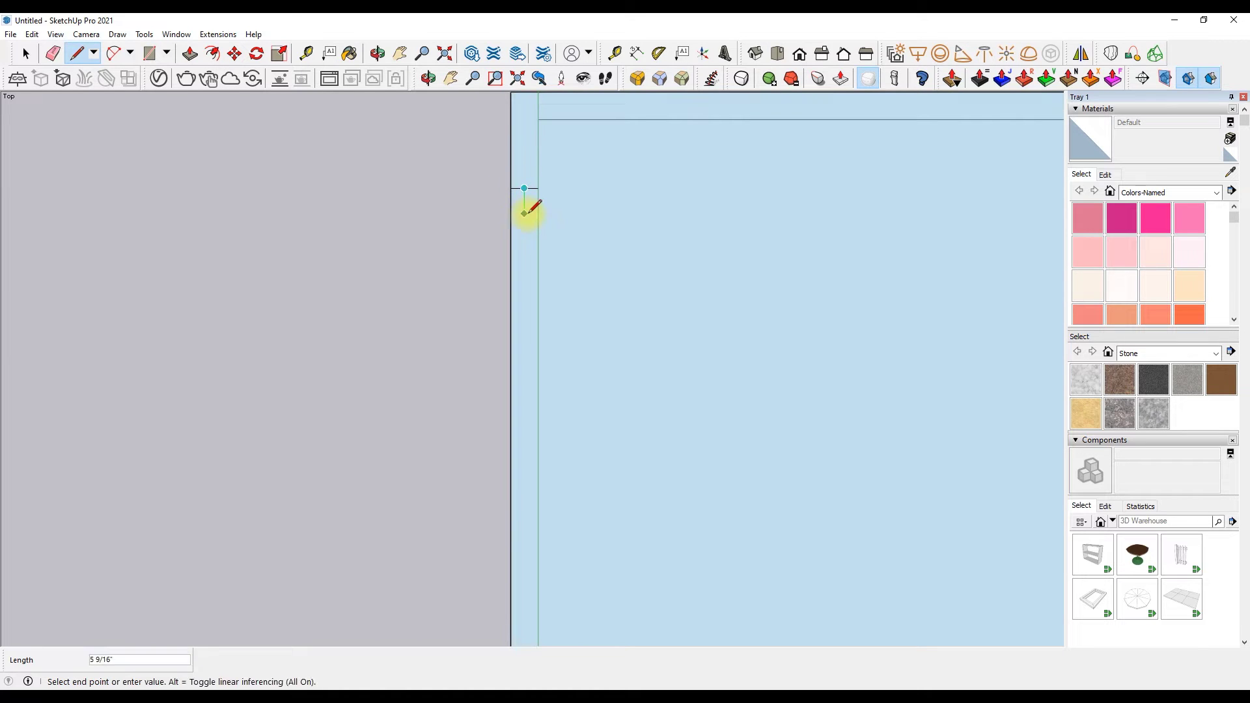
pyautogui.scroll(-1, 540, 176)
pyautogui.scroll(-1, 547, 414)
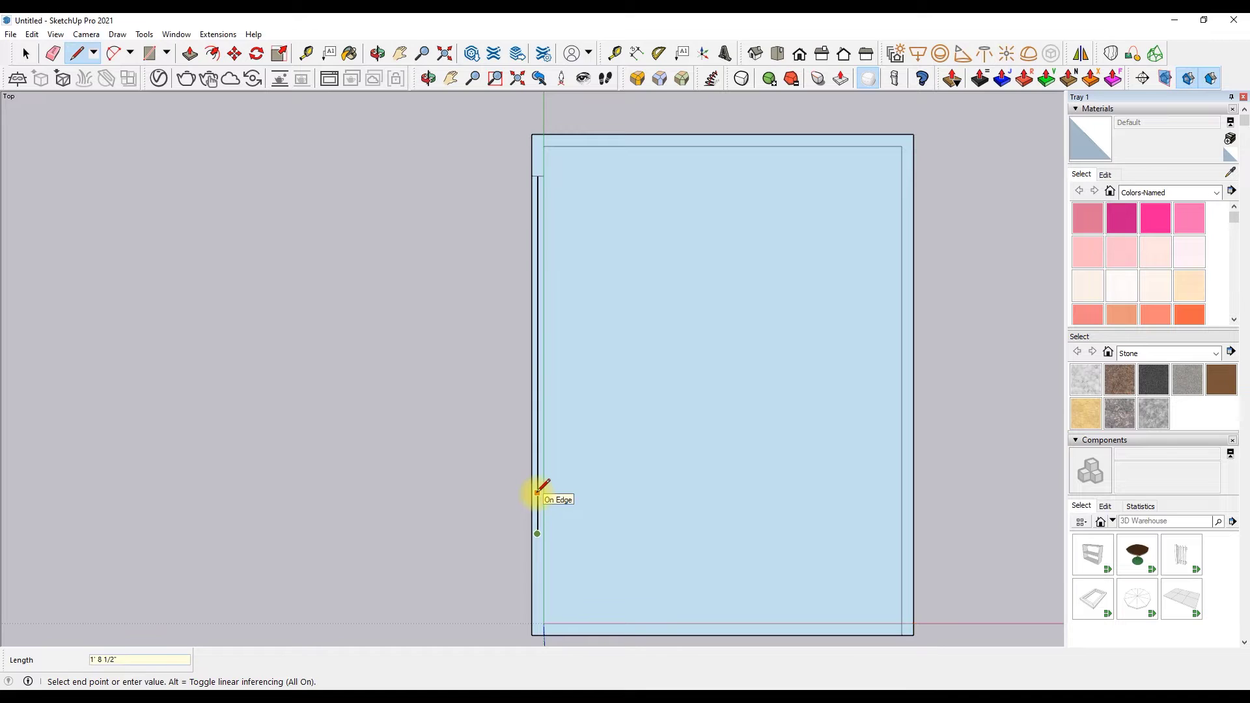
pyautogui.press('Return')
pyautogui.scroll(1, 537, 455)
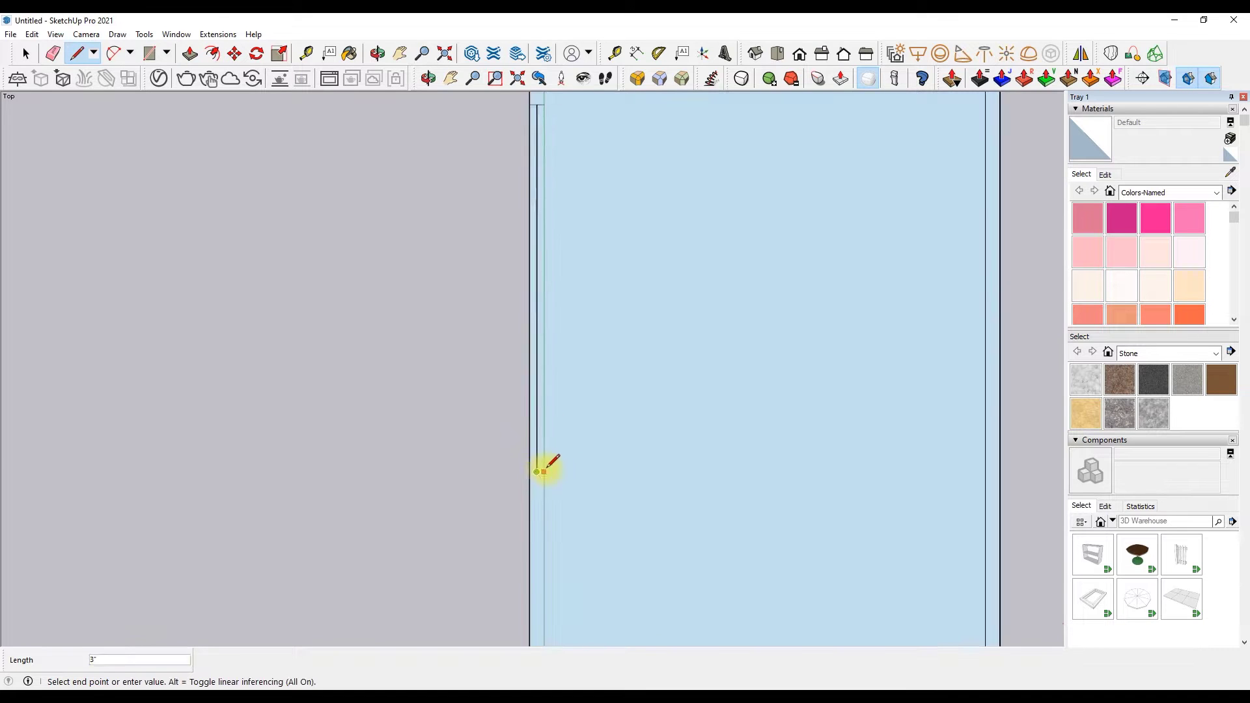
pyautogui.press('e')
pyautogui.scroll(-1, 537, 456)
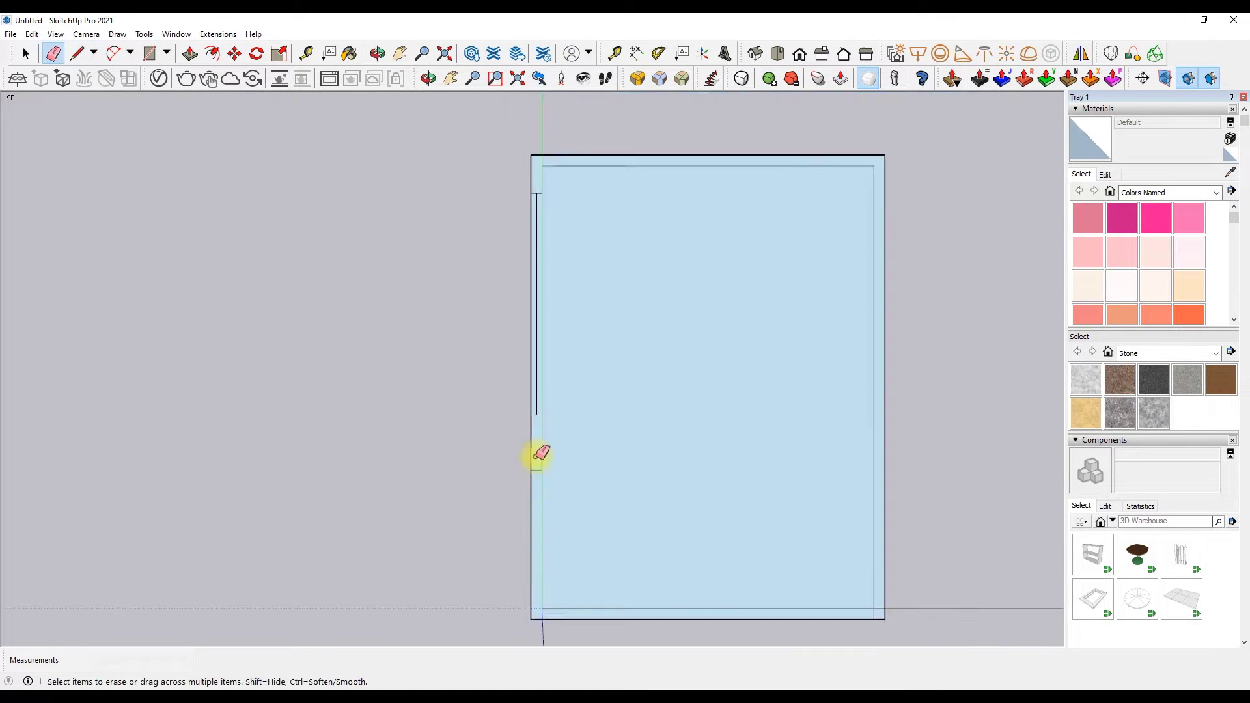
# Extrude the 6-inch wall outline upward into room walls.
pyautogui.click(190, 53)
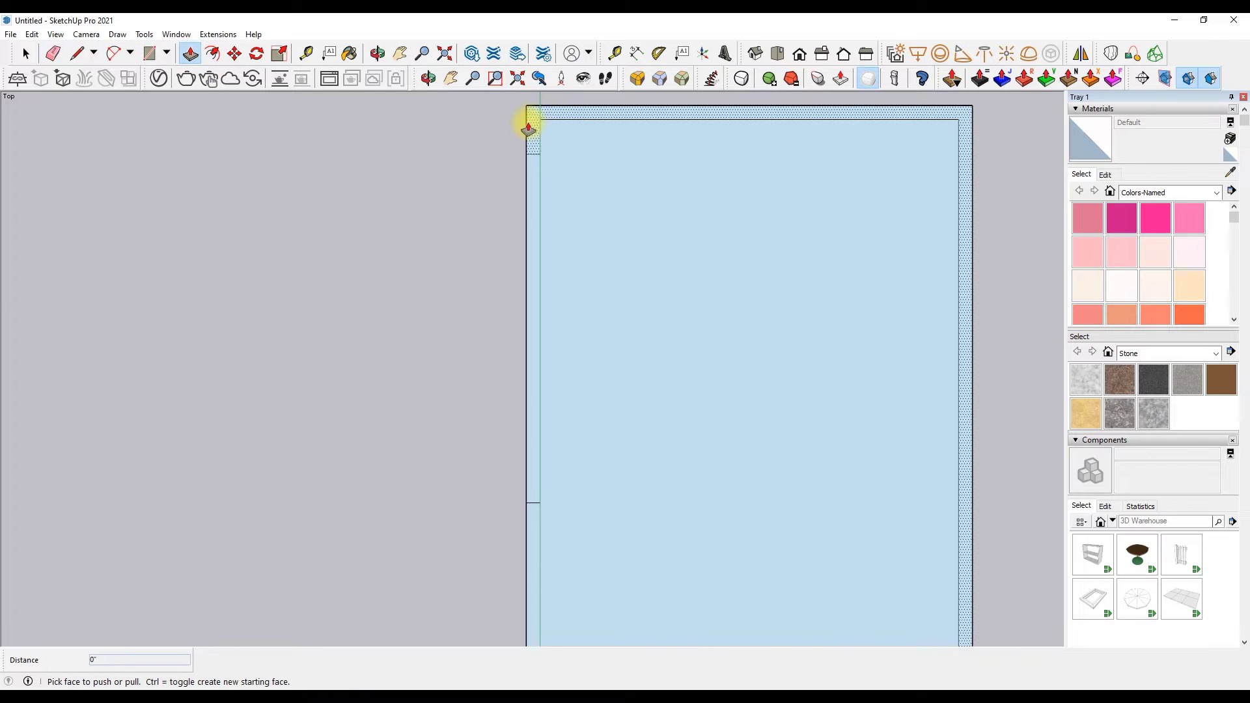
pyautogui.moveTo(528, 128); pyautogui.dragTo(527, 107)
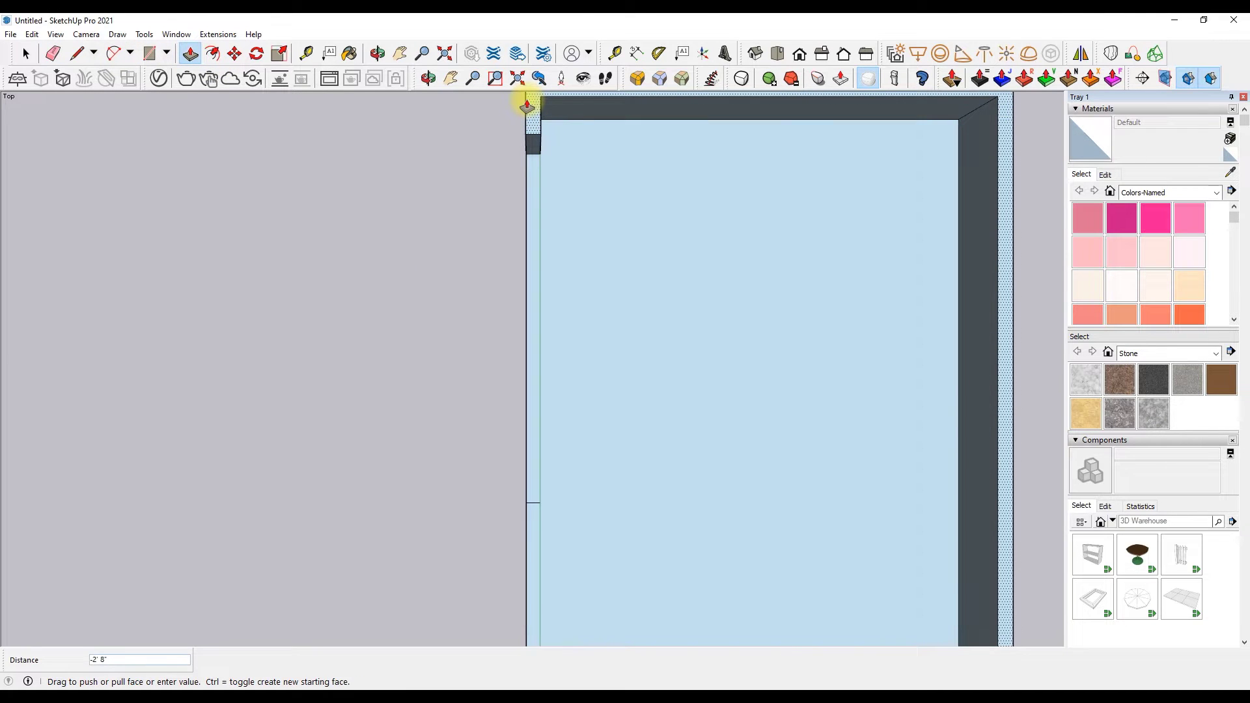
pyautogui.scroll(-3, 525, 88)
pyautogui.scroll(-1, 475, 241)
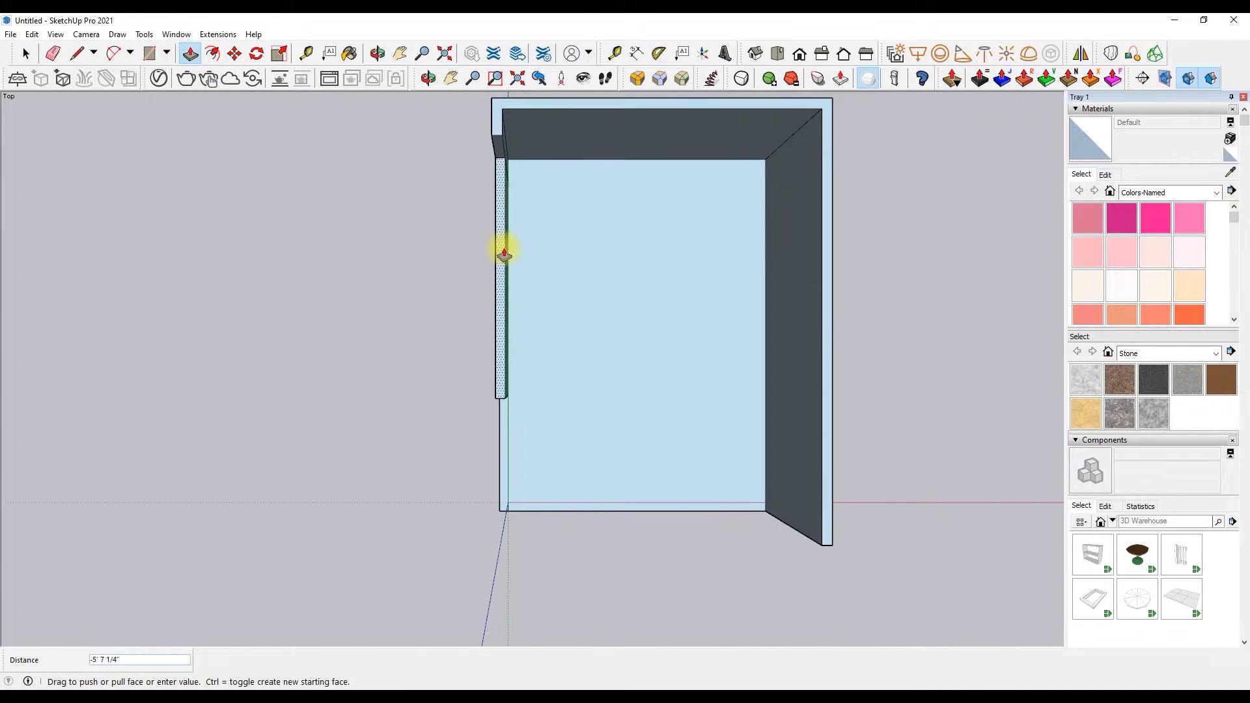
# Orbit to a perspective view and raise the front-left wall section to full height.
pyautogui.moveTo(454, 78)
pyautogui.mouseDown(button='middle')
pyautogui.moveTo(404, 42)
pyautogui.moveTo(468, 154)
pyautogui.mouseUp(button='middle')
pyautogui.rightClick(488, 280)
pyautogui.click(498, 287)
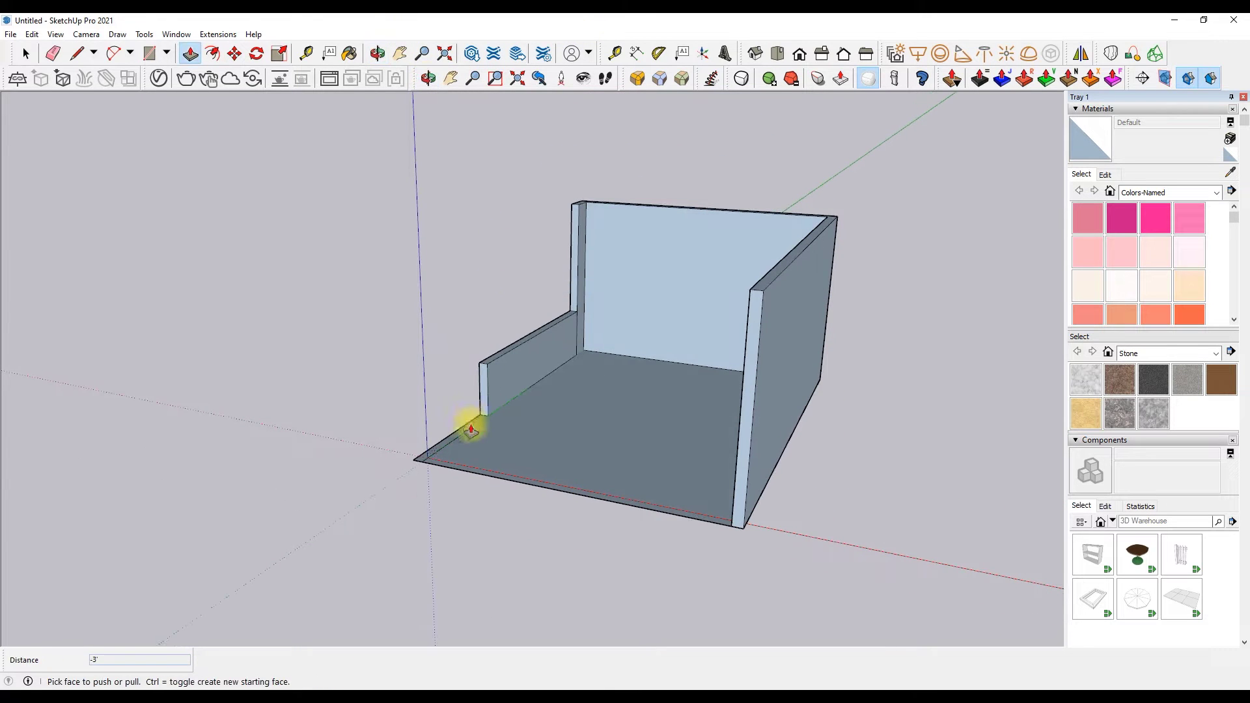
pyautogui.click(483, 362)
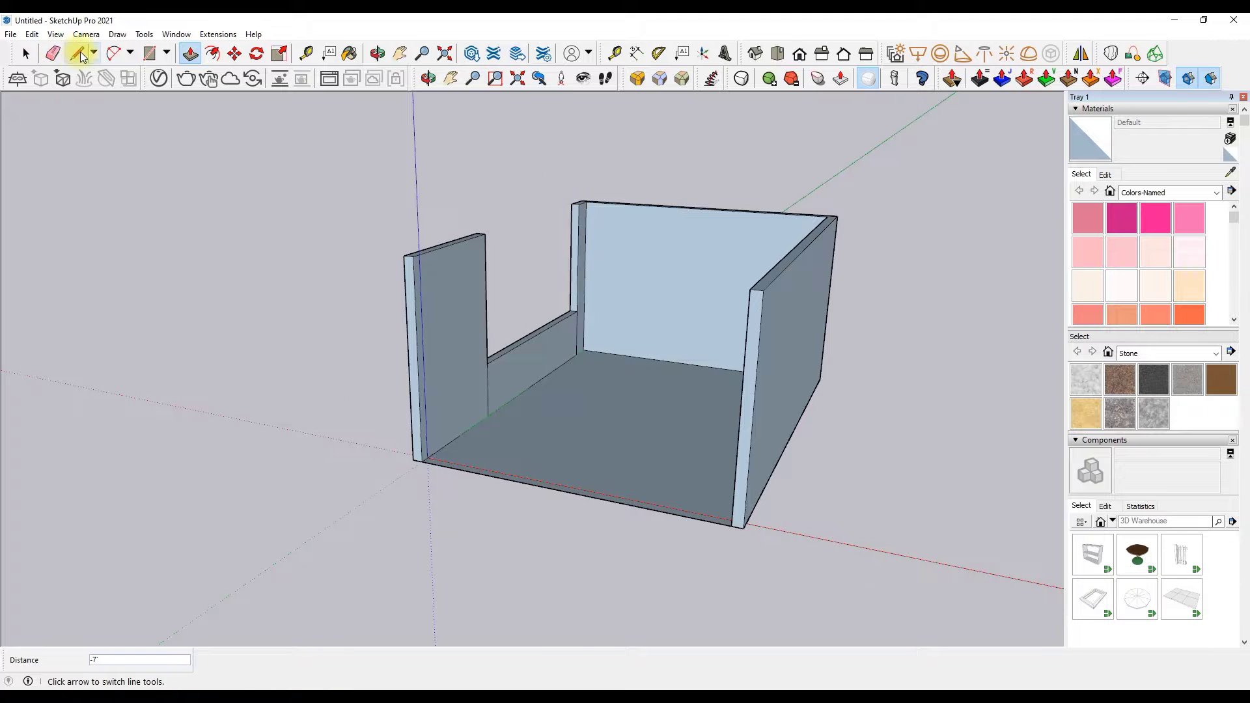
# Pull a header from the back wall across to the left wall and erase leftover edges.
pyautogui.click(81, 54)
pyautogui.scroll(3, 586, 211)
pyautogui.click(584, 209)
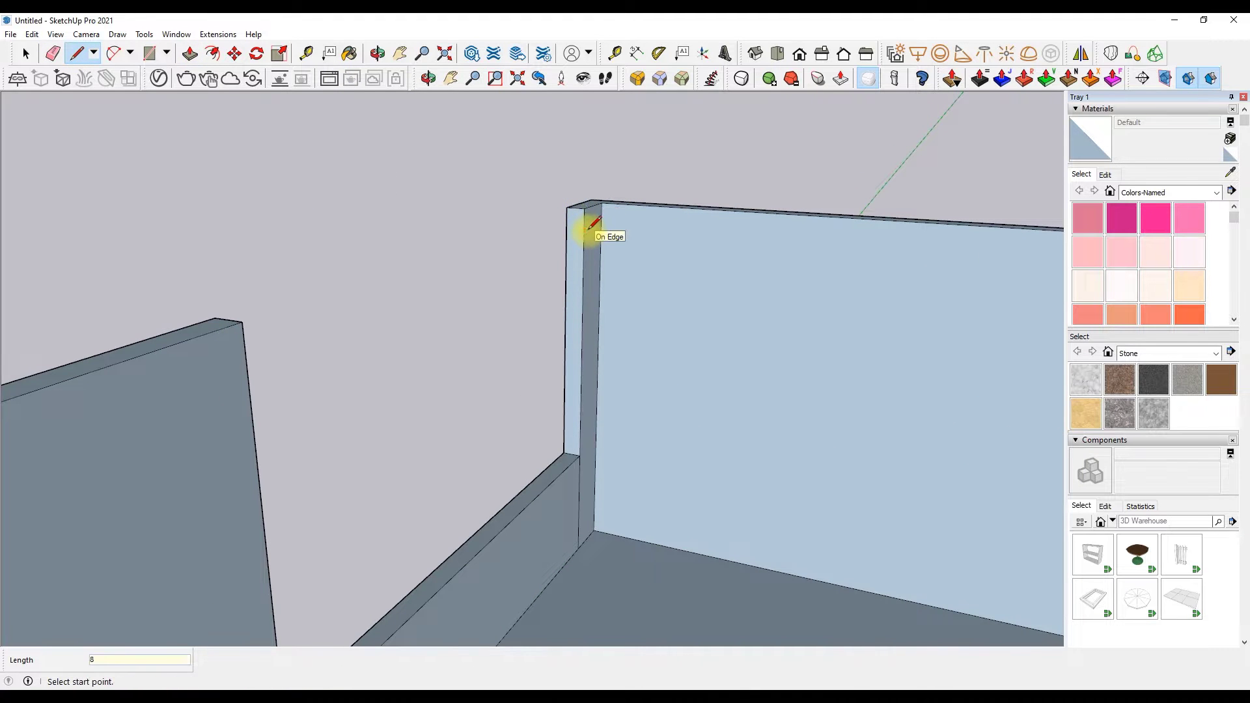
pyautogui.press('p')
pyautogui.moveTo(578, 229); pyautogui.dragTo(248, 377)
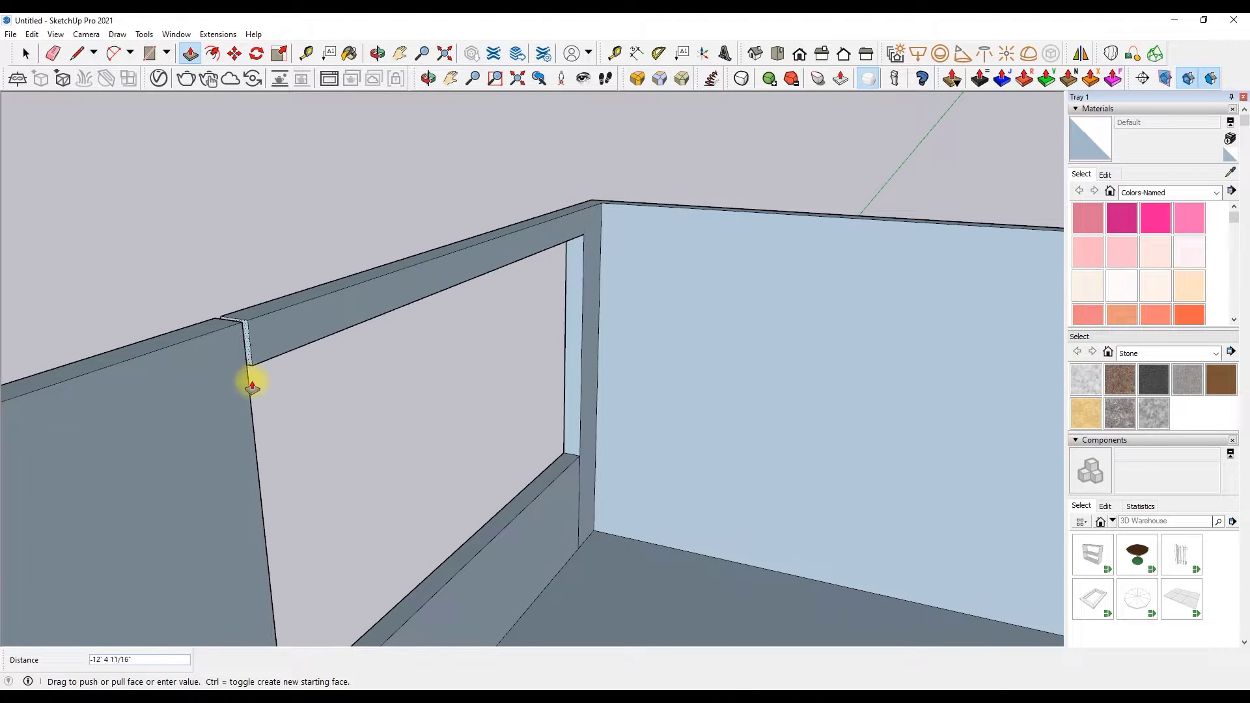
pyautogui.scroll(-2, 393, 259)
pyautogui.click(53, 53)
pyautogui.scroll(2, 309, 246)
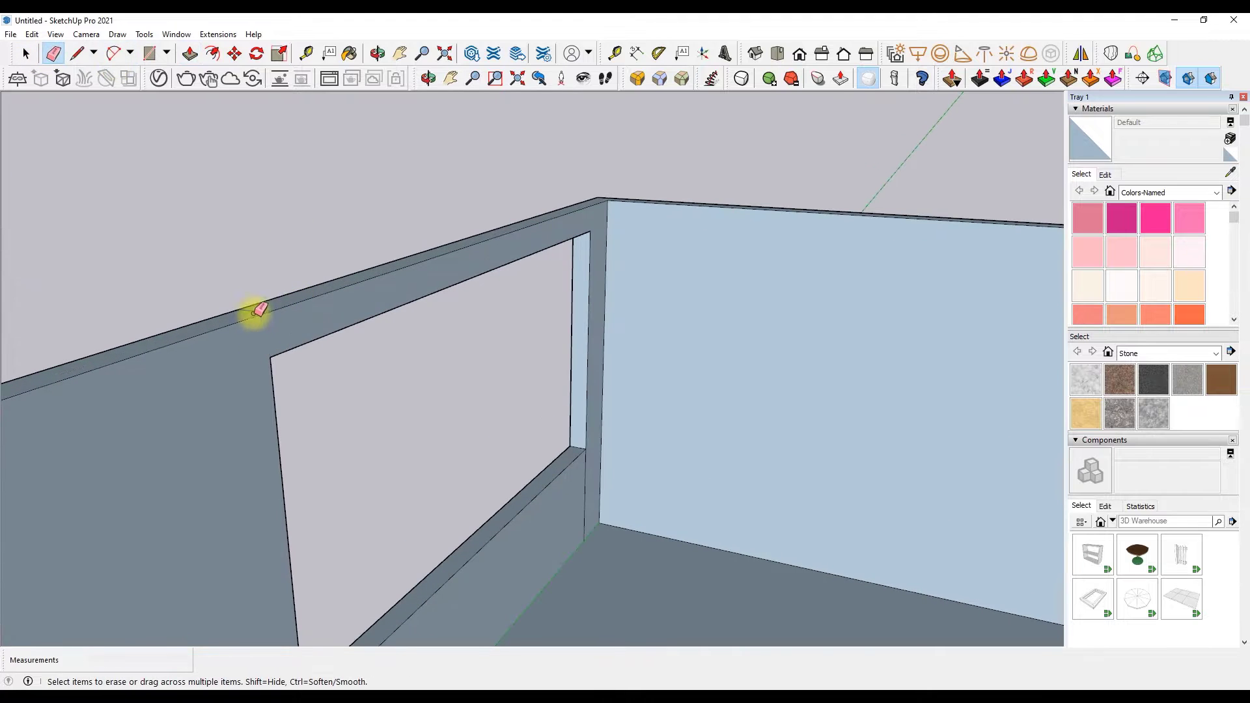
pyautogui.scroll(-3, 628, 495)
pyautogui.scroll(3, 572, 371)
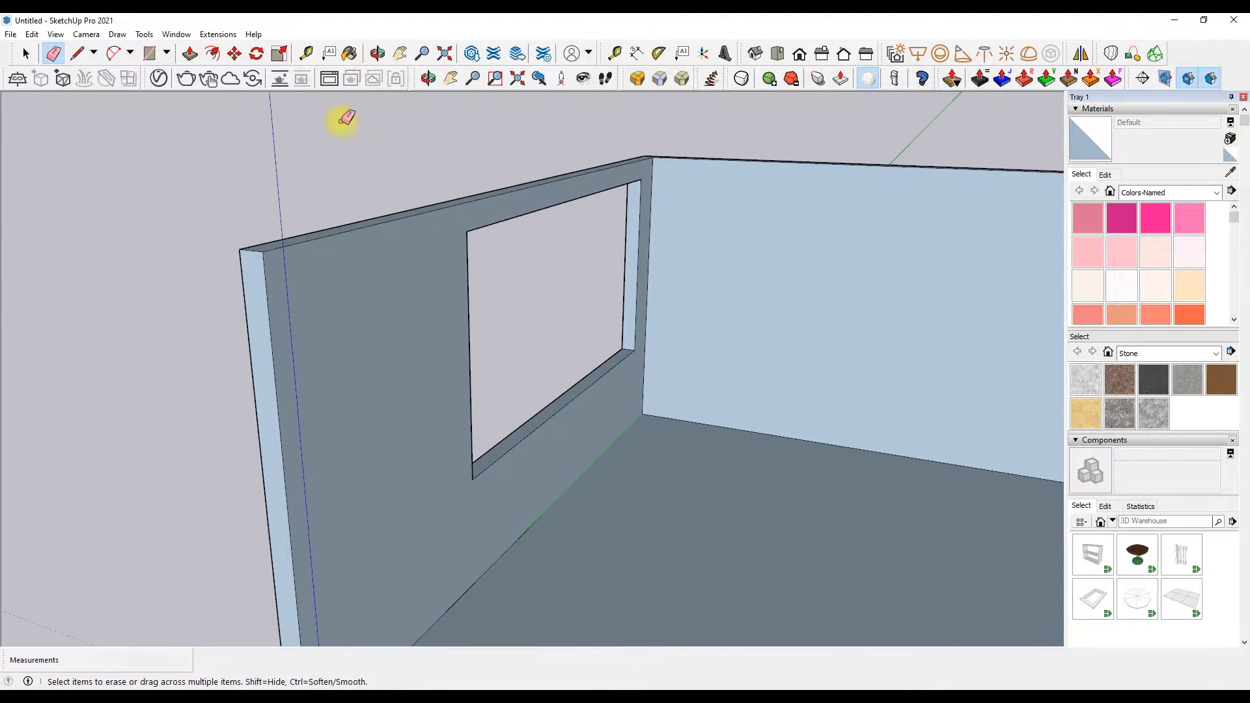
# Draw a window rectangle on the left wall, offset its outline, and delete the inner face.
pyautogui.click(151, 52)
pyautogui.click(622, 348)
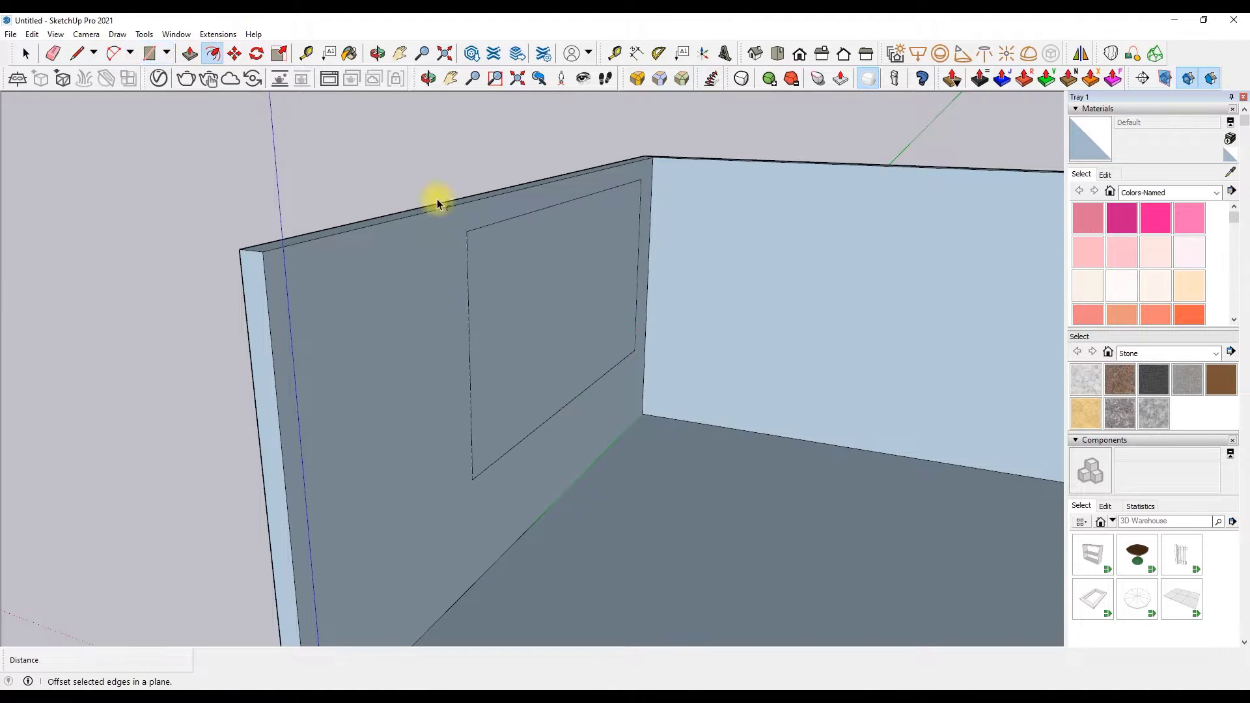
pyautogui.click(479, 244)
pyautogui.press('Return')
pyautogui.moveTo(433, 206); pyautogui.dragTo(475, 239, button='middle')
pyautogui.click(479, 254)
pyautogui.click(409, 229)
pyautogui.click(189, 54)
pyautogui.rightClick(527, 306)
pyautogui.click(576, 339)
# Paint the side and bottom window reveals Granite Dark Gray.
pyautogui.click(1163, 369)
pyautogui.scroll(5, 480, 234)
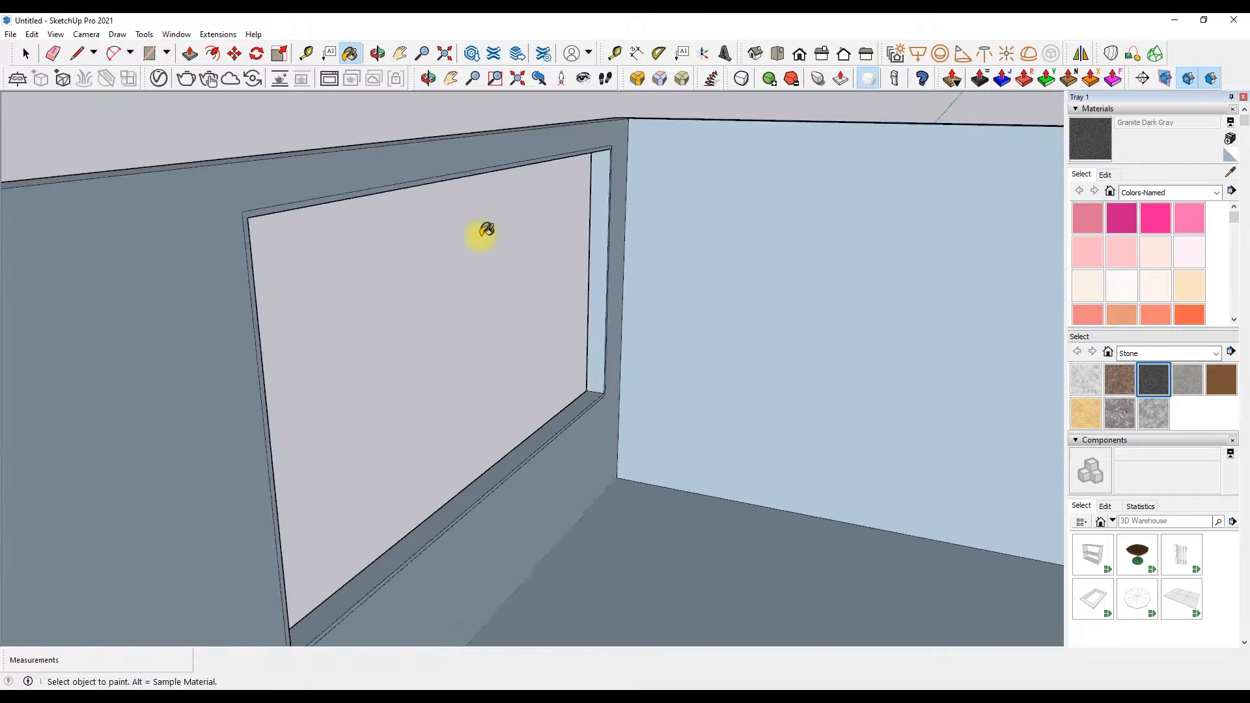
pyautogui.scroll(4, 669, 126)
pyautogui.scroll(2, 675, 117)
pyautogui.click(612, 147)
pyautogui.click(580, 482)
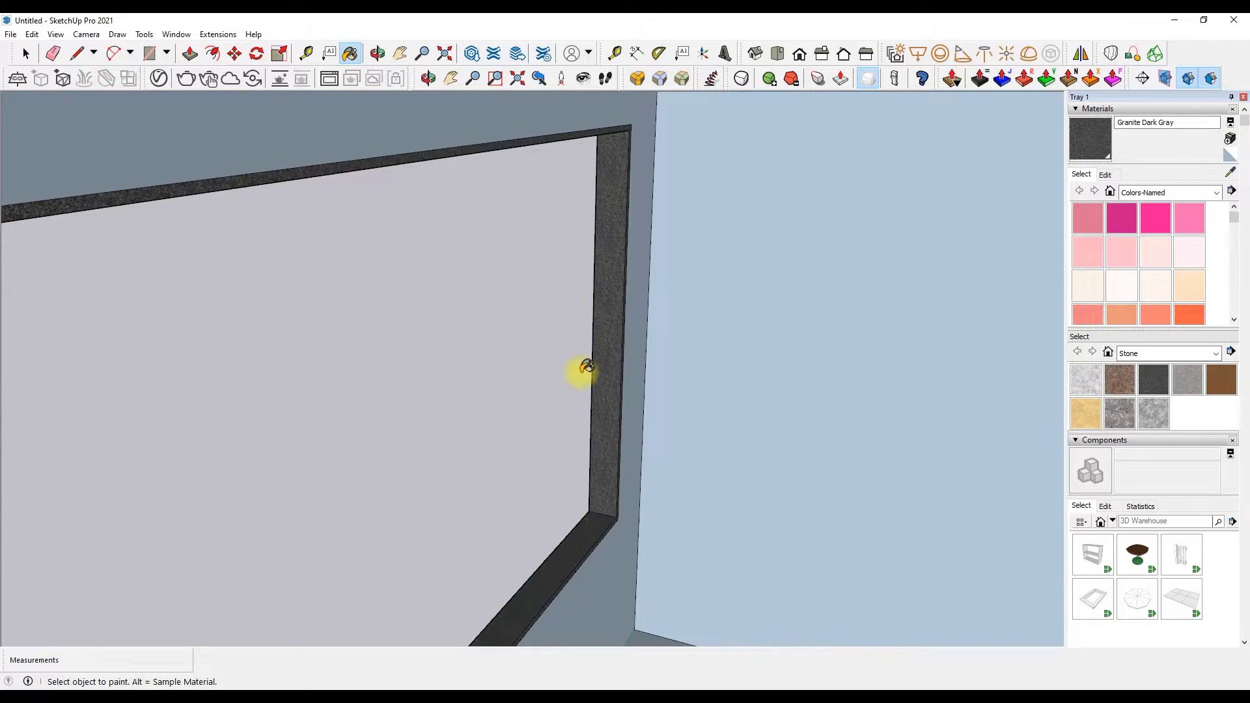
pyautogui.scroll(-5, 580, 483)
# Orbit around the opening and paint the top reveal Granite Dark Gray as well.
pyautogui.click(428, 78)
pyautogui.moveTo(521, 325)
pyautogui.mouseDown()
pyautogui.moveTo(987, 186)
pyautogui.moveTo(701, 247)
pyautogui.mouseUp()
pyautogui.rightClick(701, 247)
pyautogui.click(710, 260)
pyautogui.scroll(5, 748, 251)
pyautogui.click(748, 251)
pyautogui.moveTo(747, 251)
pyautogui.mouseDown(button='middle')
pyautogui.moveTo(92, 418)
pyautogui.moveTo(361, 338)
pyautogui.mouseUp(button='middle')
pyautogui.moveTo(361, 338); pyautogui.dragTo(260, 215)
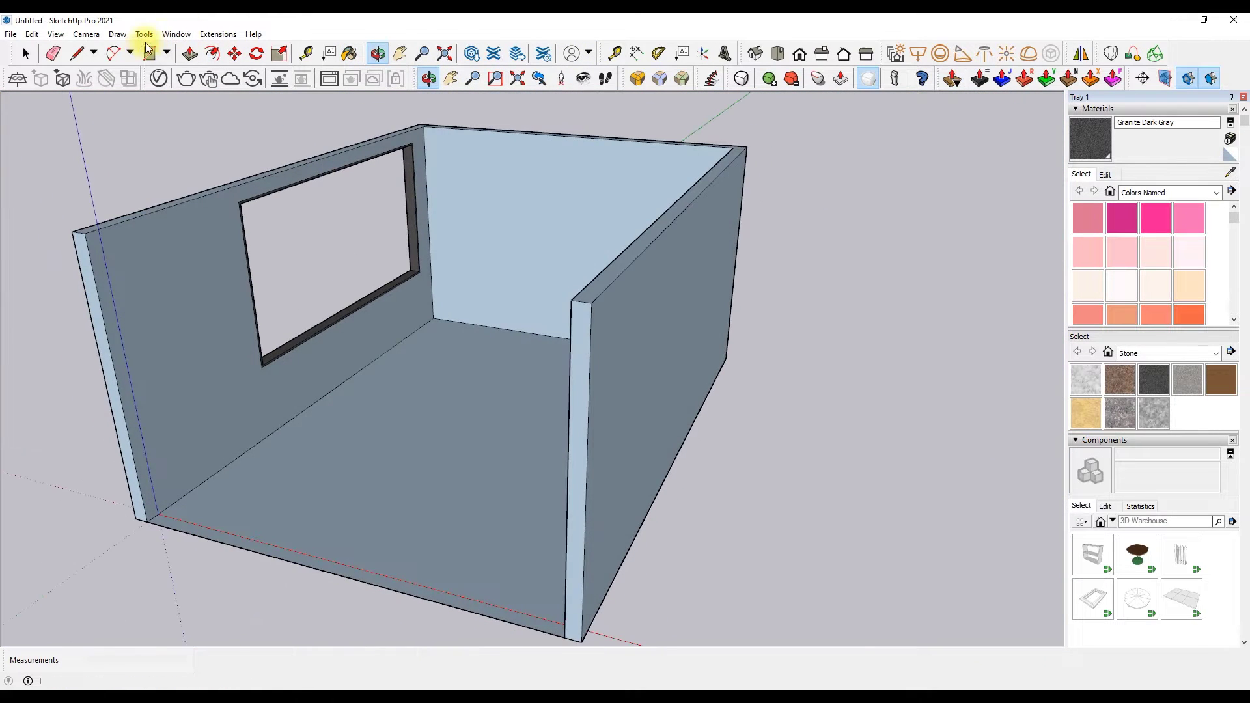
pyautogui.press('p')
pyautogui.scroll(3, 243, 203)
# Orbit around the room and look at it straight from the front.
pyautogui.scroll(3, 246, 203)
pyautogui.click(255, 217)
pyautogui.hotkey('shift', 'z')
pyautogui.moveTo(577, 139); pyautogui.dragTo(800, 59, button='middle')
pyautogui.click(800, 60)
pyautogui.scroll(3, 559, 307)
pyautogui.scroll(3, 446, 399)
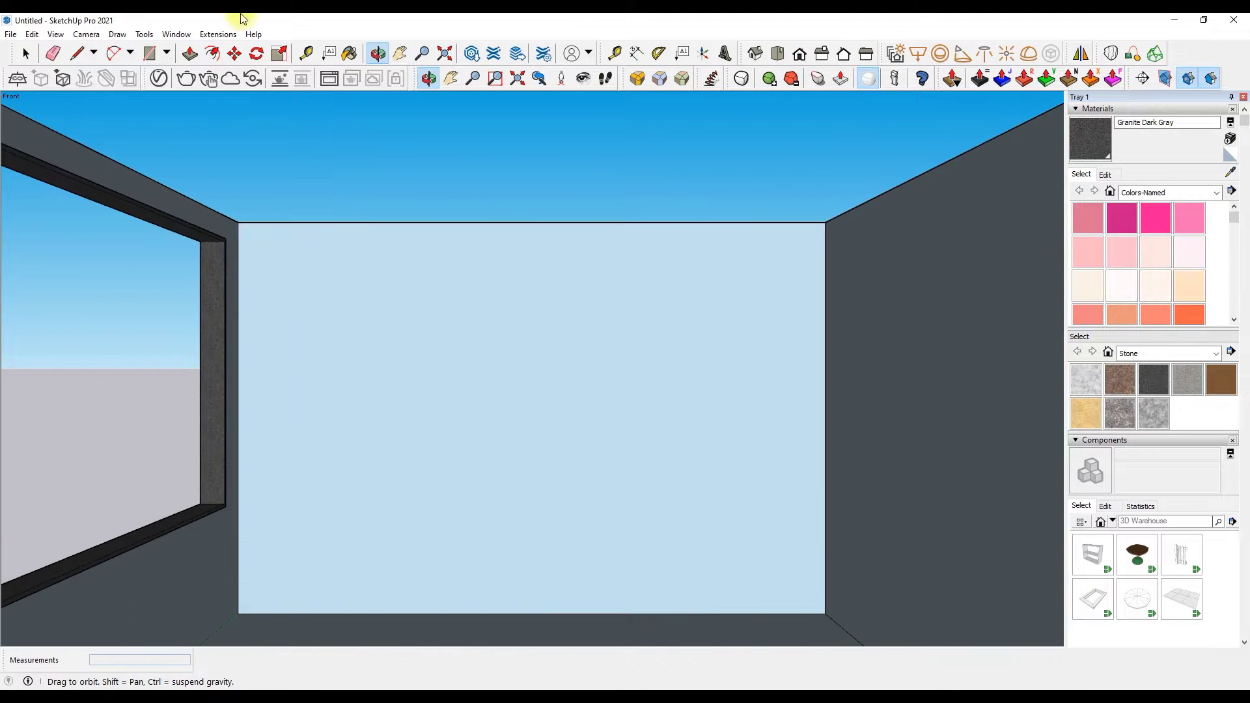
# Pull the window-frame face out to a 1/2-inch depth.
pyautogui.press('p')
pyautogui.click(218, 244)
pyautogui.press('space')
pyautogui.press('p')
pyautogui.click(218, 244)
pyautogui.write('1/2')
pyautogui.press('Return')
# Outline a 6-inch-wide strip along the top of the back wall.
pyautogui.click(69, 55)
pyautogui.moveTo(260, 237); pyautogui.dragTo(354, 307, button='middle')
pyautogui.rightClick(354, 307)
pyautogui.click(368, 309)
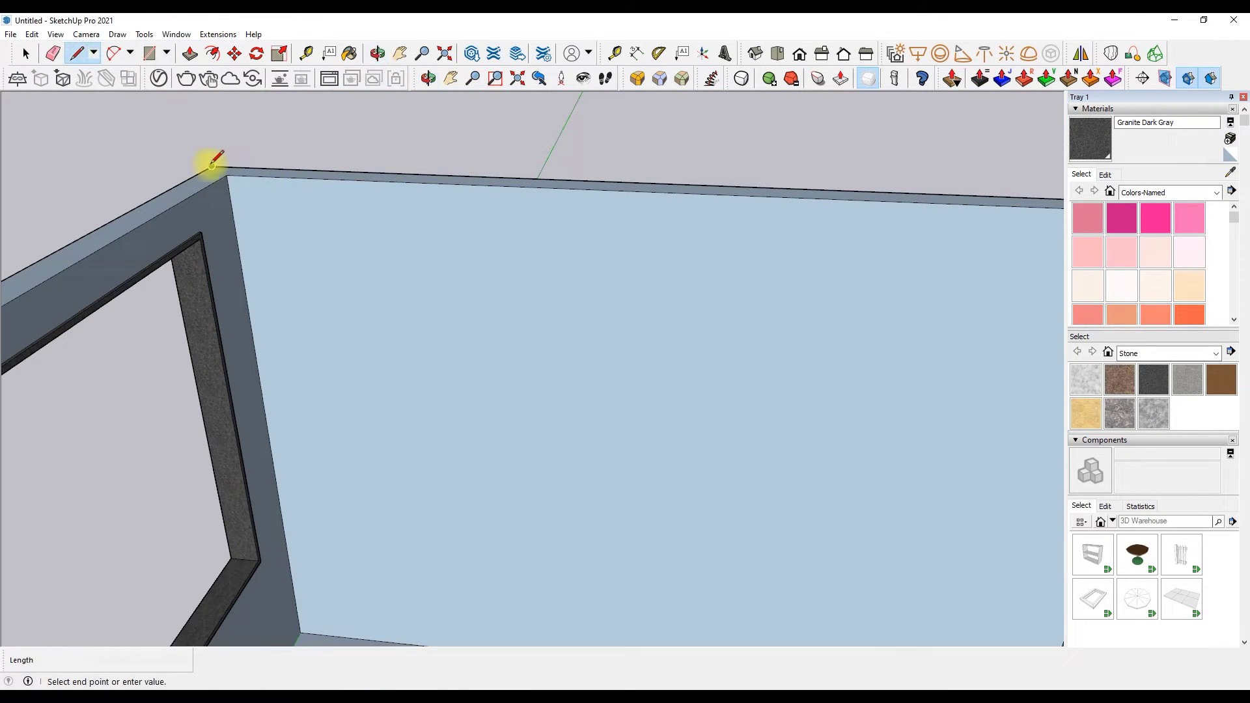
pyautogui.scroll(-3, 211, 164)
pyautogui.write('16')
pyautogui.press('Return')
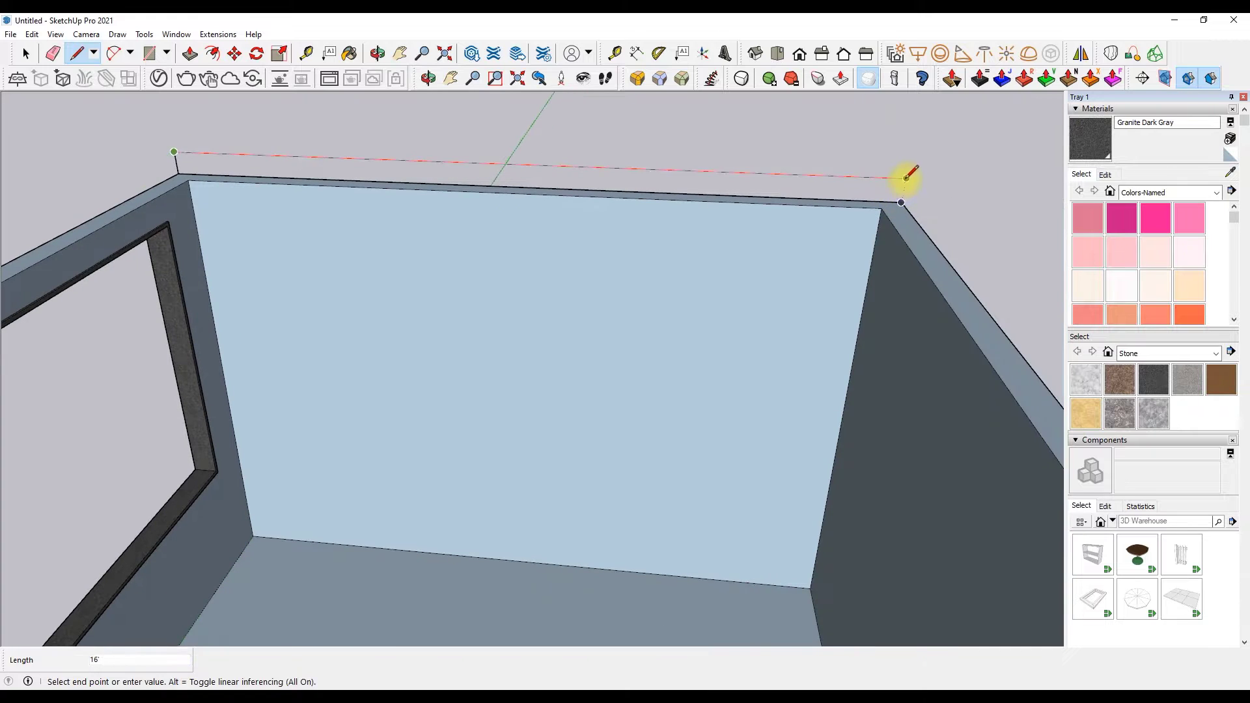
pyautogui.click(905, 179)
pyautogui.click(902, 202)
# Extrude the strip into a 6-inch ledge and switch to the Front view.
pyautogui.press('p')
pyautogui.moveTo(209, 274); pyautogui.dragTo(826, 152, button='middle')
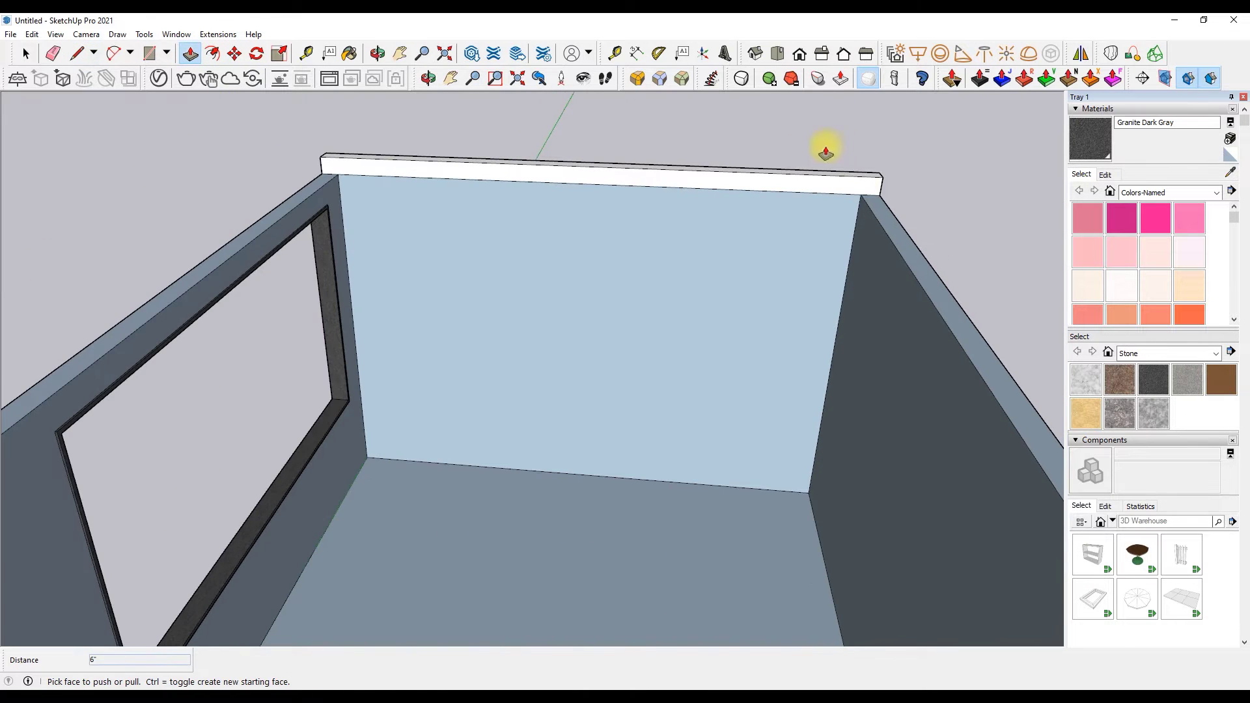
pyautogui.click(822, 55)
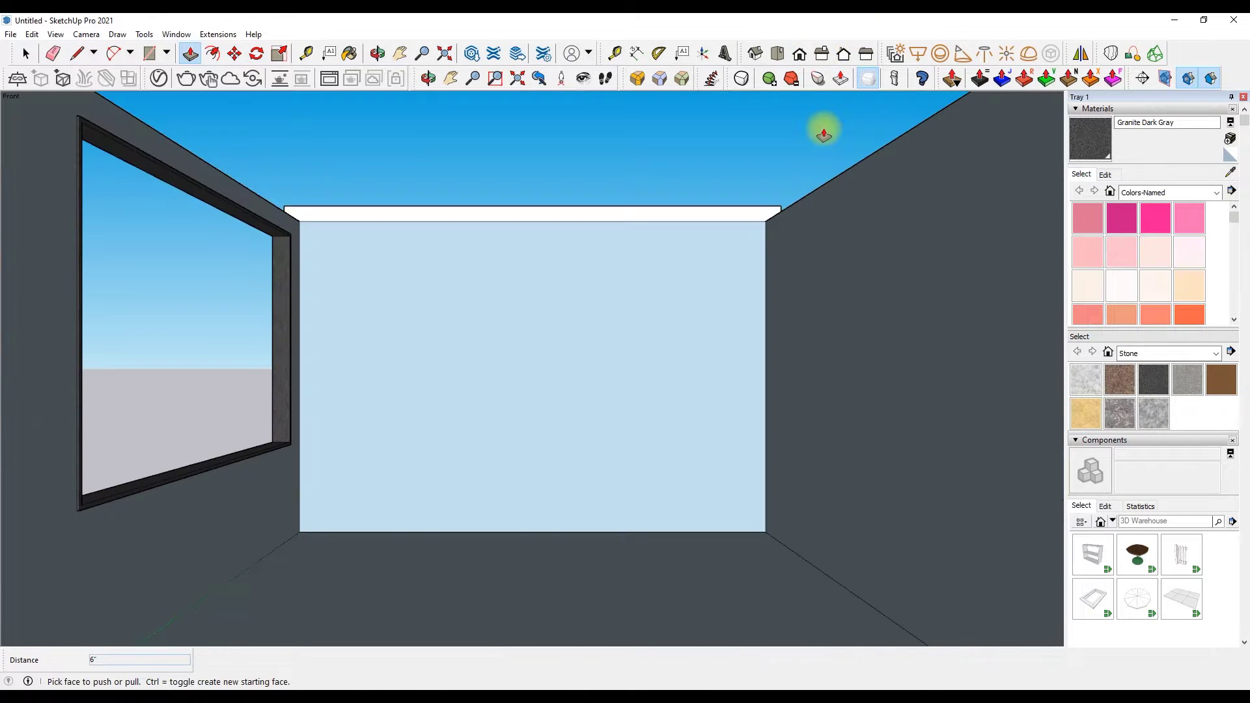
# Copy the back wall's left and right edges 36" inward to form side panels.
pyautogui.click(231, 56)
pyautogui.click(300, 366)
pyautogui.press('ctrl')
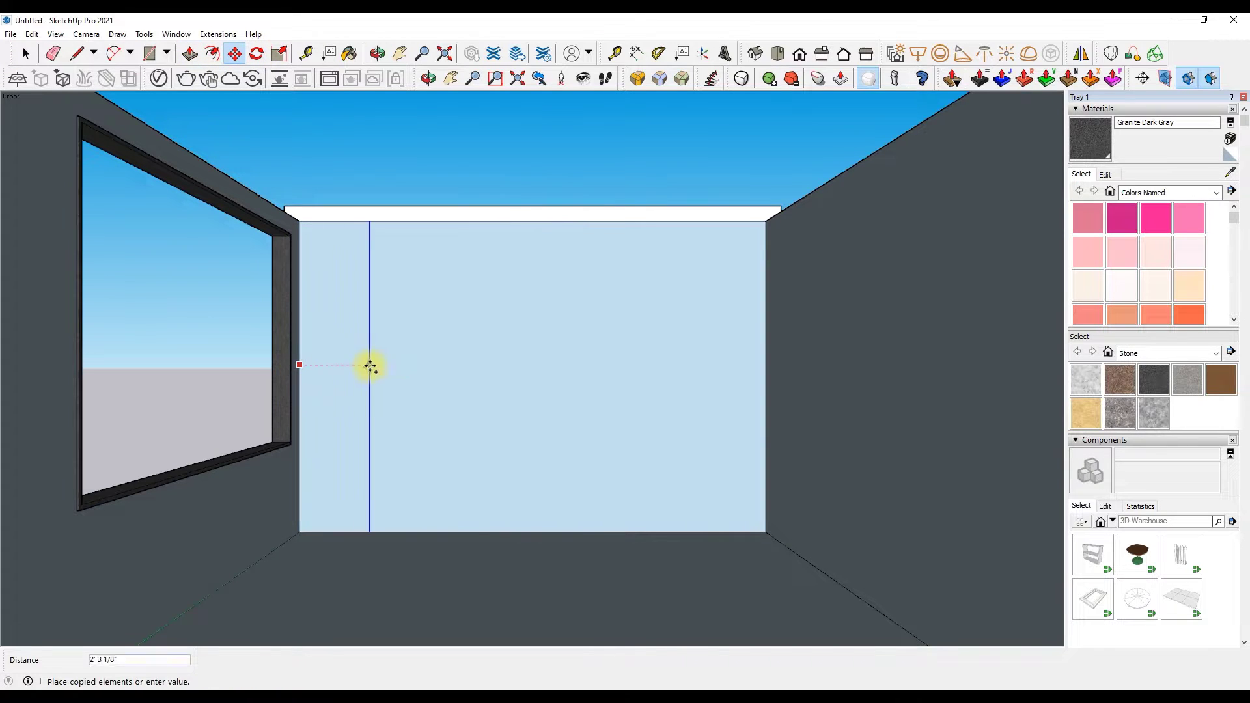
pyautogui.write('36')
pyautogui.press('Return')
pyautogui.click(764, 362)
pyautogui.press('ctrl')
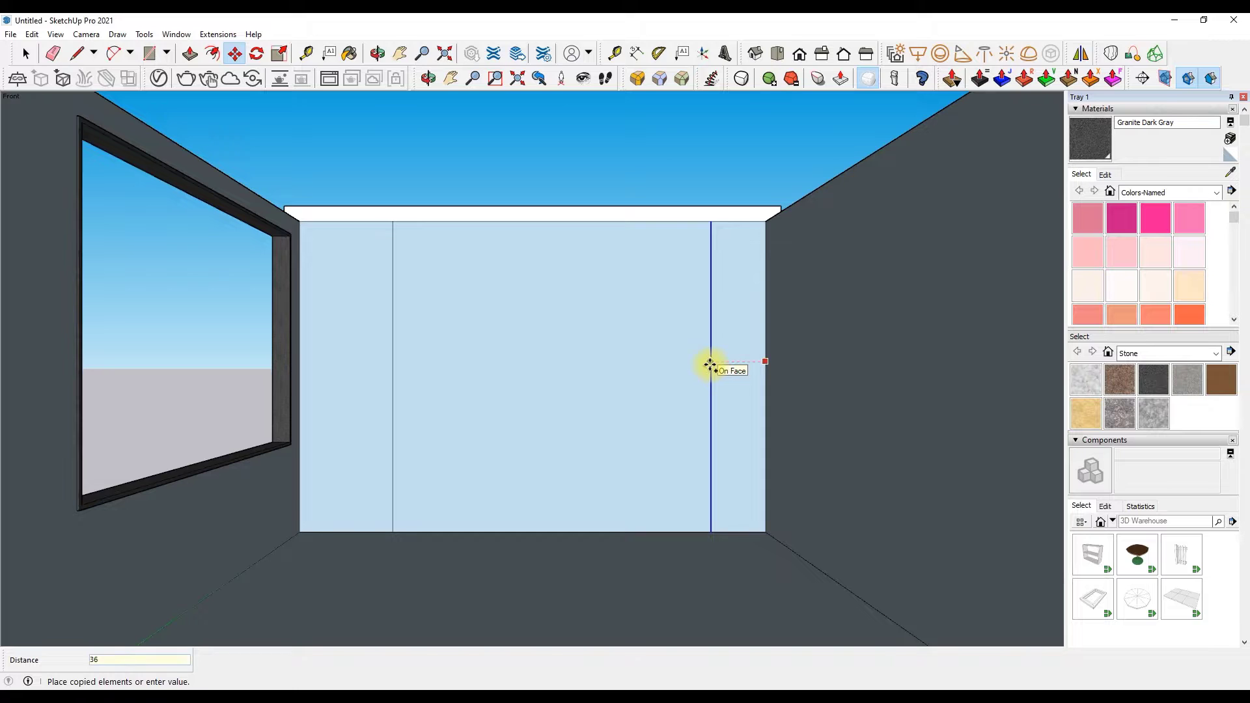
pyautogui.press('Return')
pyautogui.scroll(-1, 531, 271)
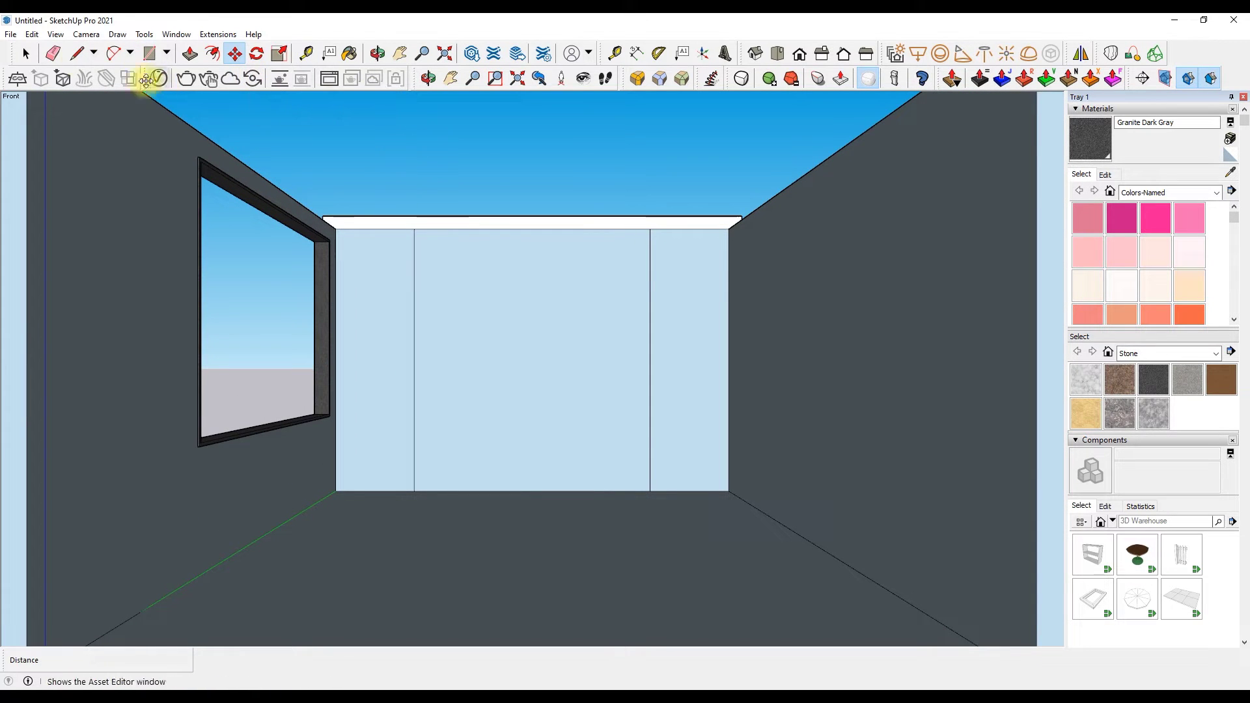
pyautogui.scroll(2, 651, 265)
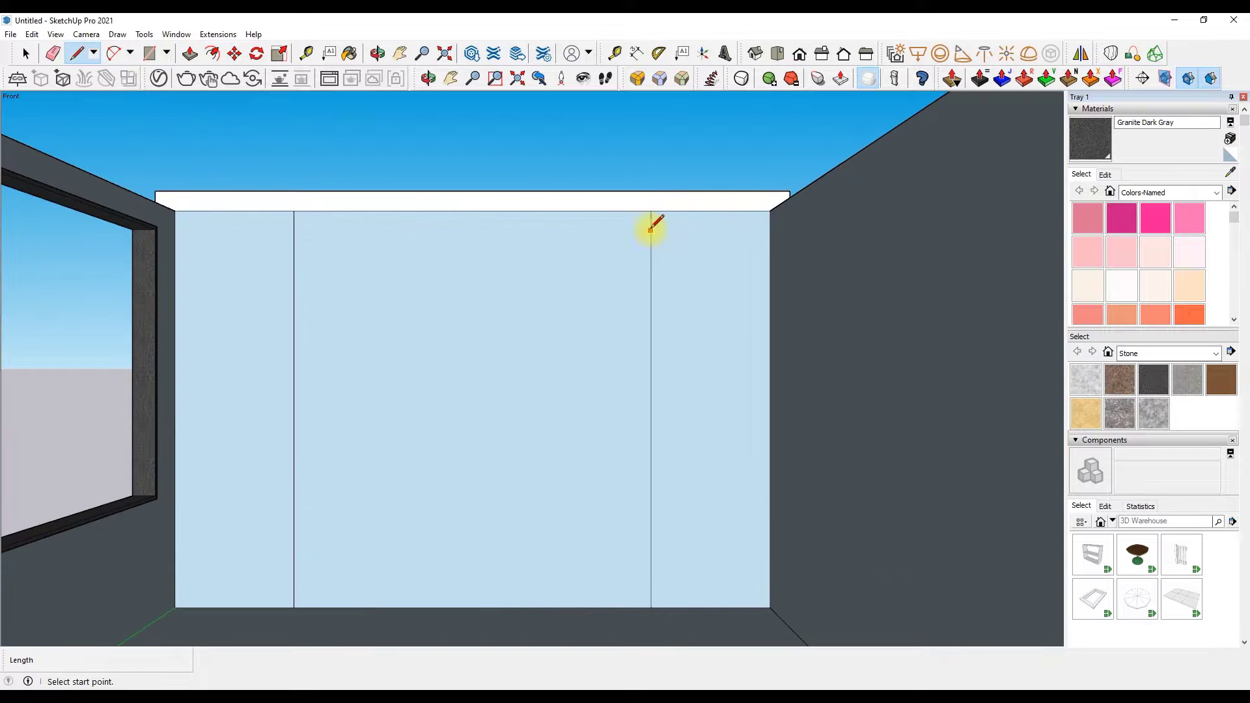
# Copy the side panel's top edge 6" down to make a top band.
pyautogui.press('m')
pyautogui.press('ctrl')
pyautogui.click(716, 211)
pyautogui.write('6')
pyautogui.press('Return')
# Inset the right side panel's left and right edges by 2".
pyautogui.click(651, 285)
pyautogui.write('2')
pyautogui.press('Return')
pyautogui.click(769, 306)
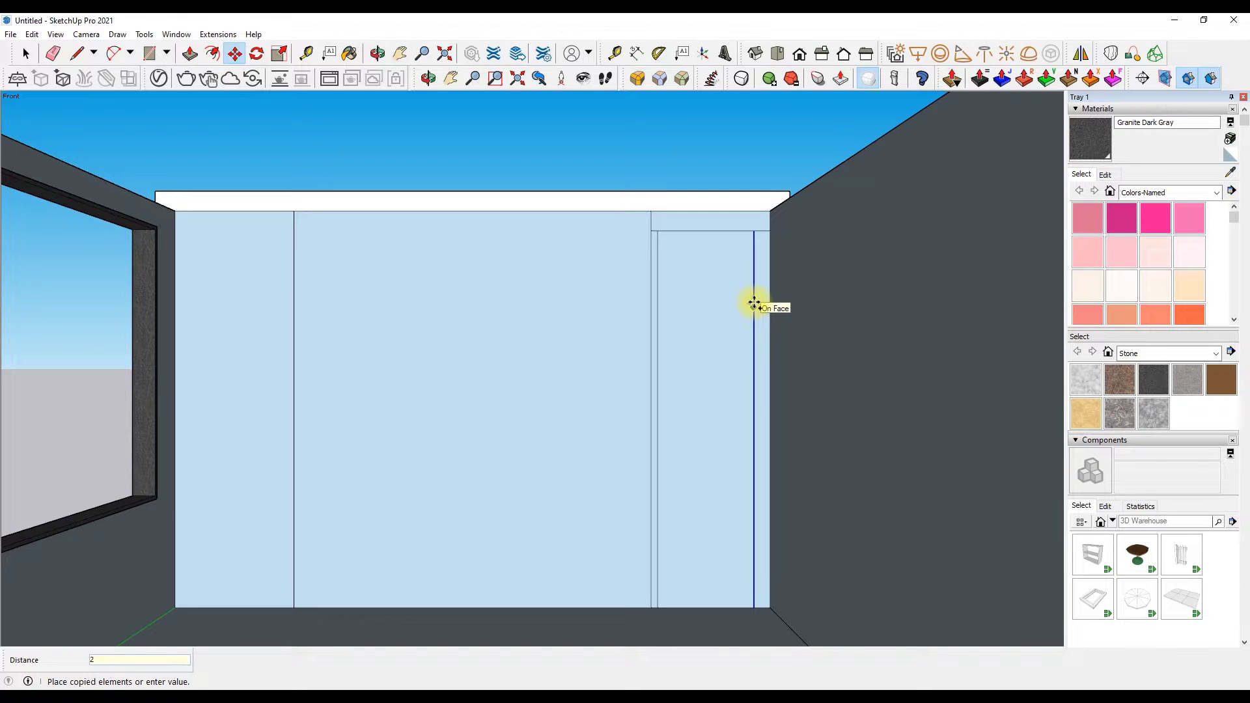
pyautogui.press('Return')
pyautogui.scroll(-2, 809, 293)
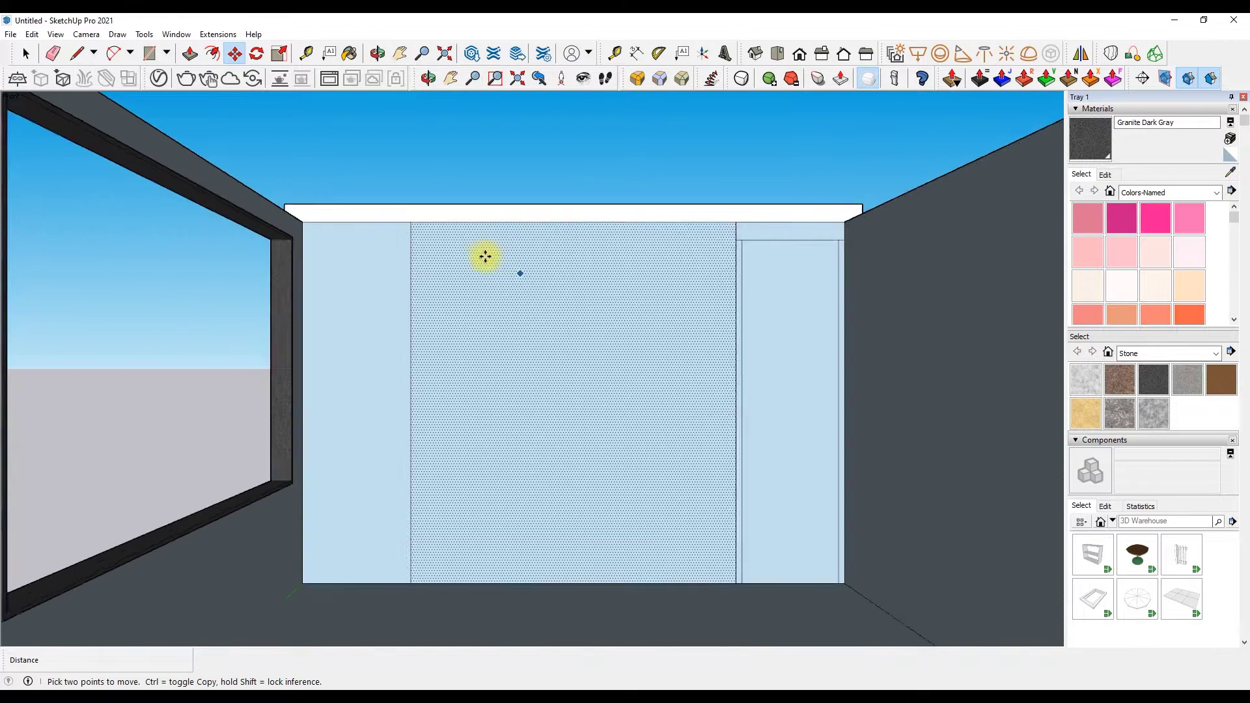
pyautogui.scroll(3, 511, 265)
# Inset the left side panel's side edges by 2" and copy its top edge.
pyautogui.click(387, 290)
pyautogui.write('2')
pyautogui.click(256, 313)
pyautogui.write('2')
pyautogui.press('Return')
pyautogui.click(329, 209)
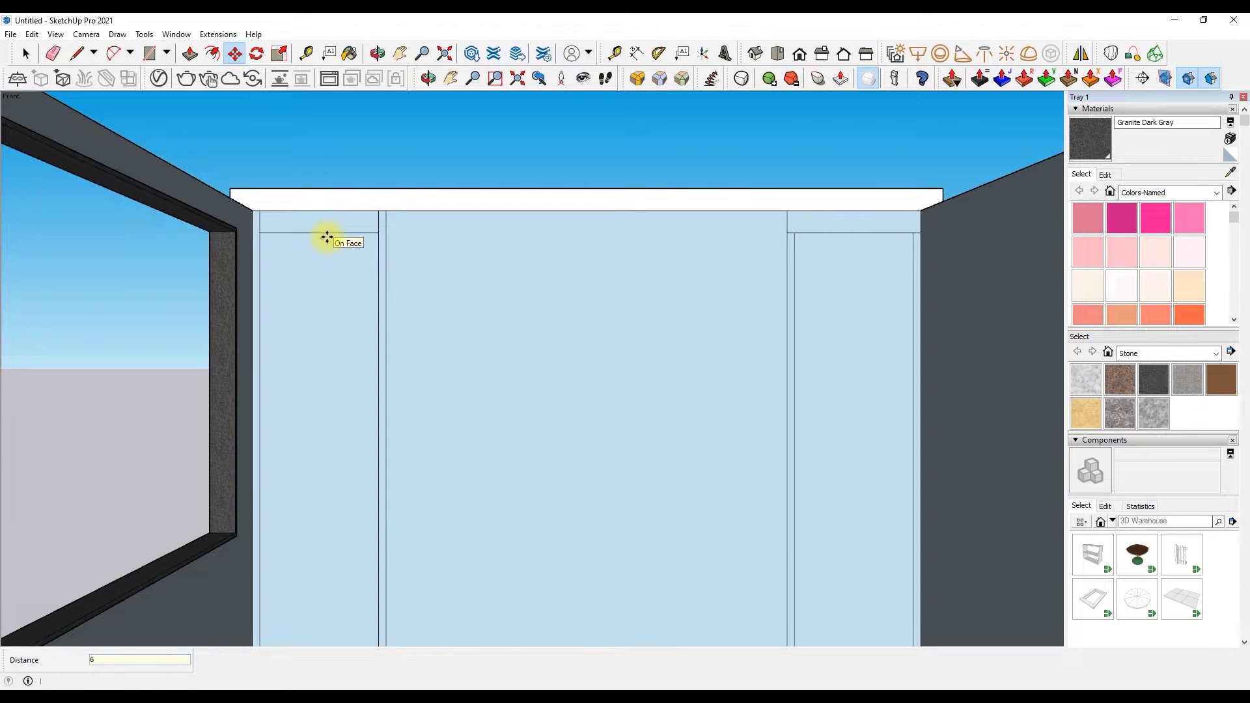
# Erase the stray extra lines left on the back wall panels.
pyautogui.click(62, 60)
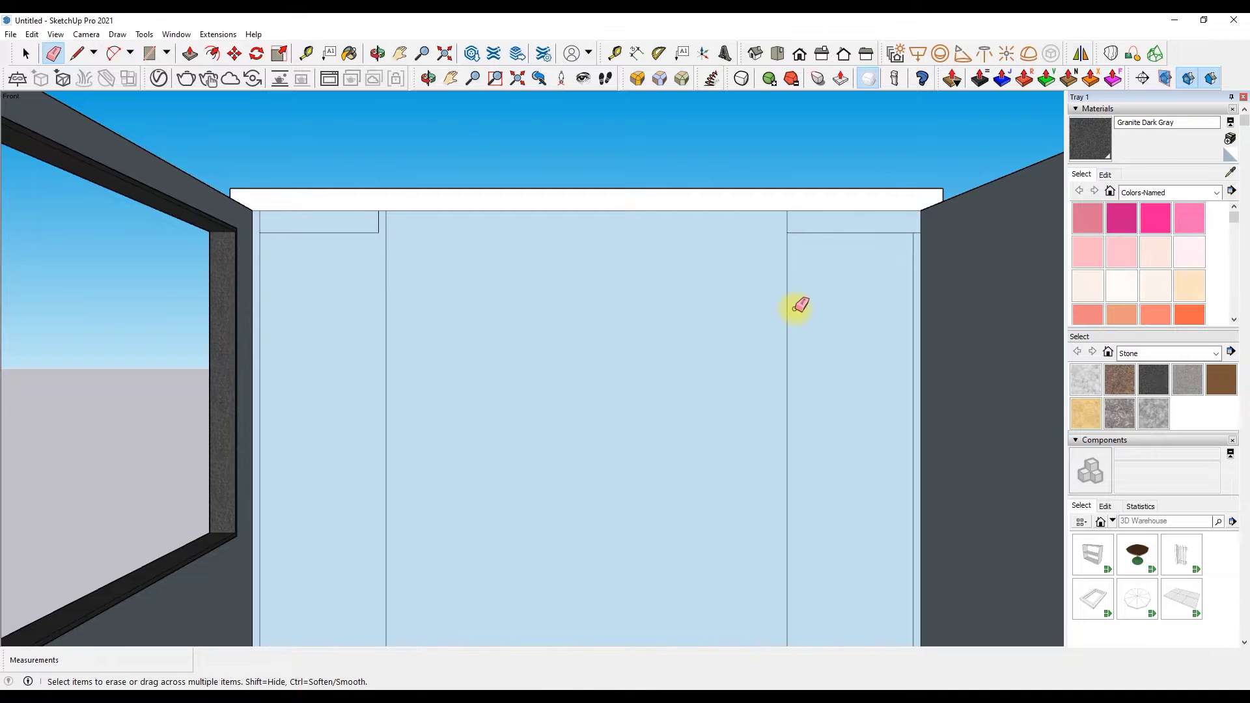
pyautogui.press('l')
pyautogui.scroll(2, 781, 273)
pyautogui.scroll(-3, 773, 243)
pyautogui.scroll(2, 807, 232)
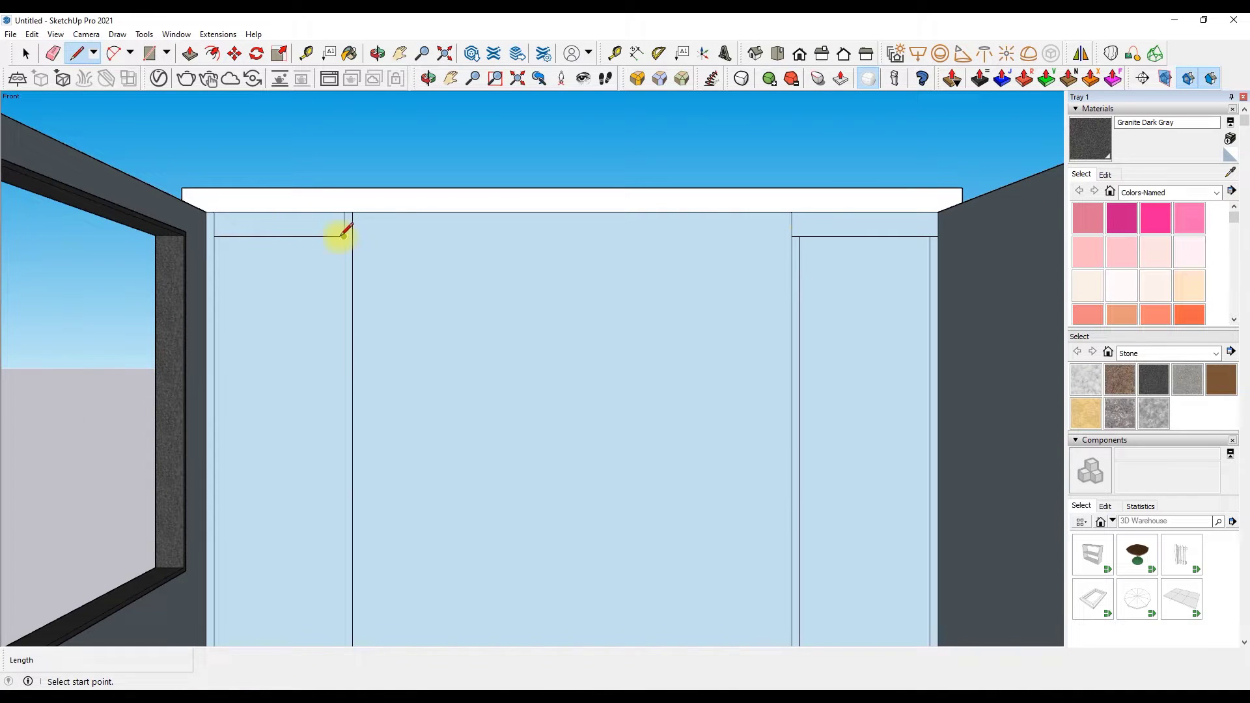
pyautogui.press('e')
pyautogui.scroll(1, 364, 208)
pyautogui.scroll(-3, 719, 265)
pyautogui.scroll(2, 661, 234)
pyautogui.scroll(-2, 758, 259)
pyautogui.scroll(2, 775, 256)
pyautogui.scroll(-3, 315, 265)
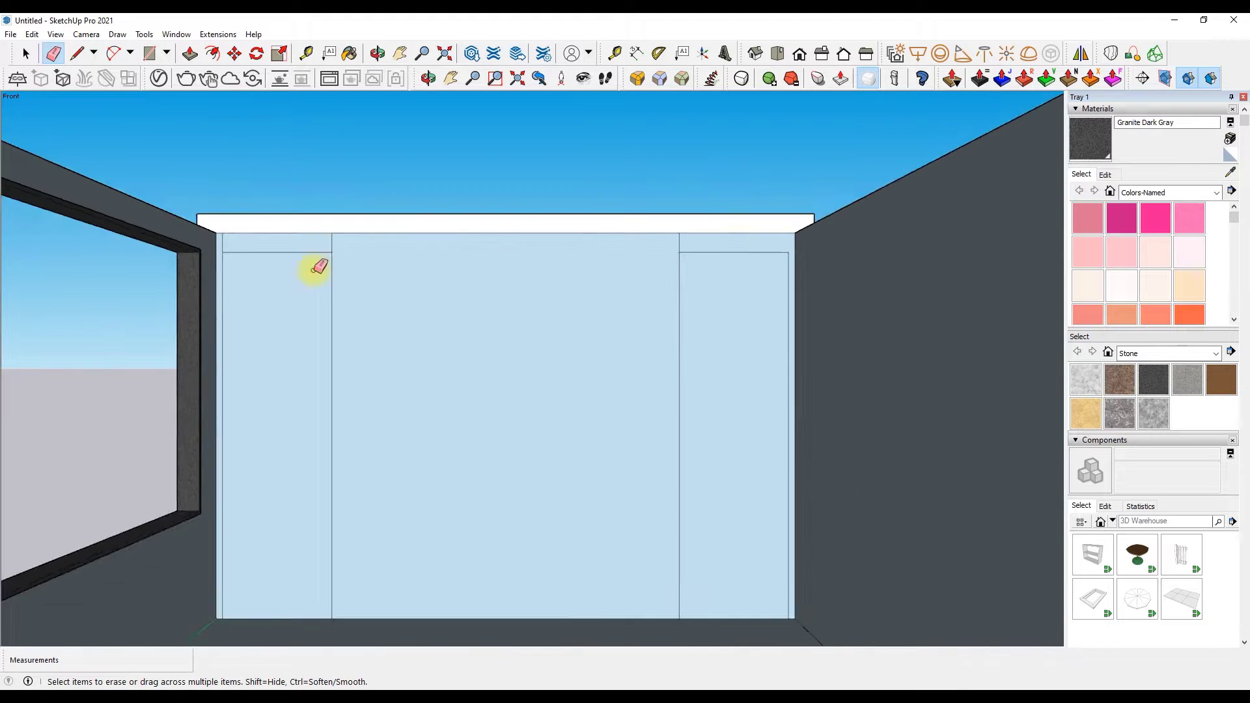
pyautogui.scroll(2, 159, 245)
pyautogui.scroll(-2, 380, 243)
# Push/Pull the back-wall panel face 2" to set its depth.
pyautogui.click(189, 53)
pyautogui.click(291, 354)
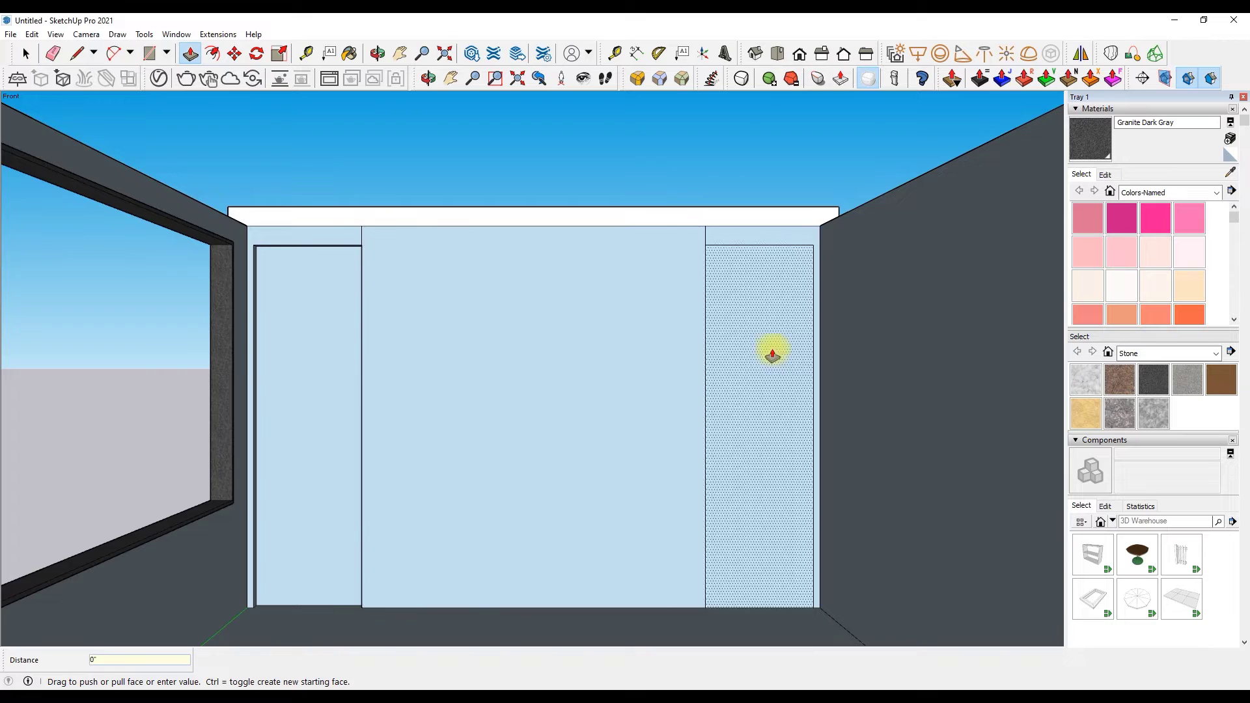
pyautogui.scroll(-2, 530, 301)
pyautogui.scroll(1, 529, 301)
pyautogui.click(530, 301)
pyautogui.scroll(4, 624, 324)
pyautogui.scroll(1, 613, 325)
pyautogui.write('2')
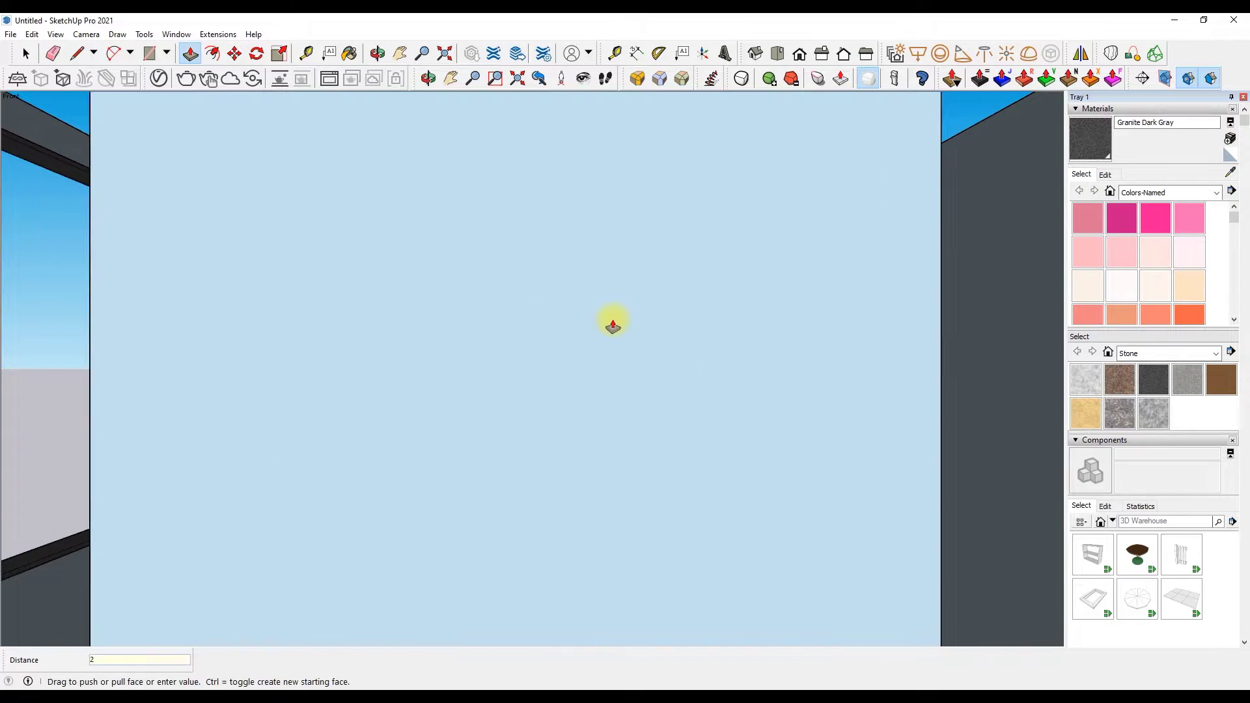
pyautogui.scroll(-5, 612, 326)
# Orbit along the top ledge and start a joint line at the panel-ledge corner.
pyautogui.click(427, 78)
pyautogui.moveTo(390, 195)
pyautogui.mouseDown()
pyautogui.moveTo(309, 251)
pyautogui.moveTo(427, 314)
pyautogui.mouseUp()
pyautogui.rightClick(426, 313)
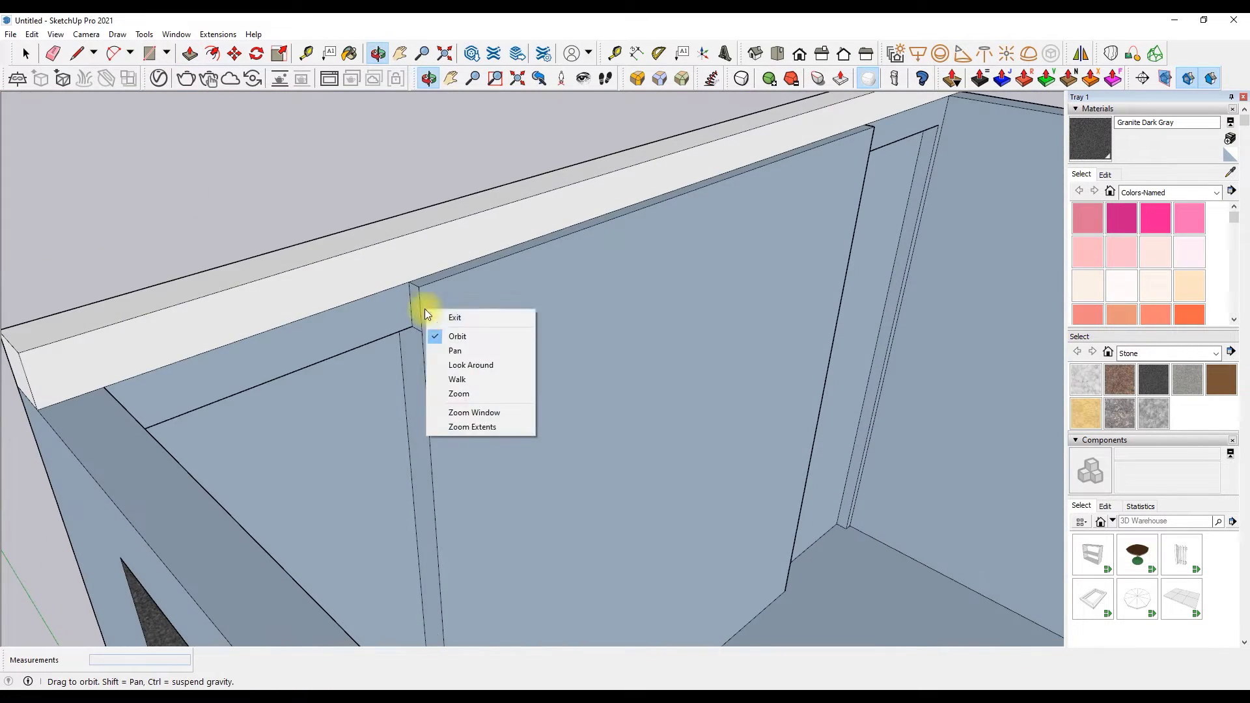
pyautogui.click(454, 317)
pyautogui.click(417, 340)
pyautogui.scroll(-3, 92, 321)
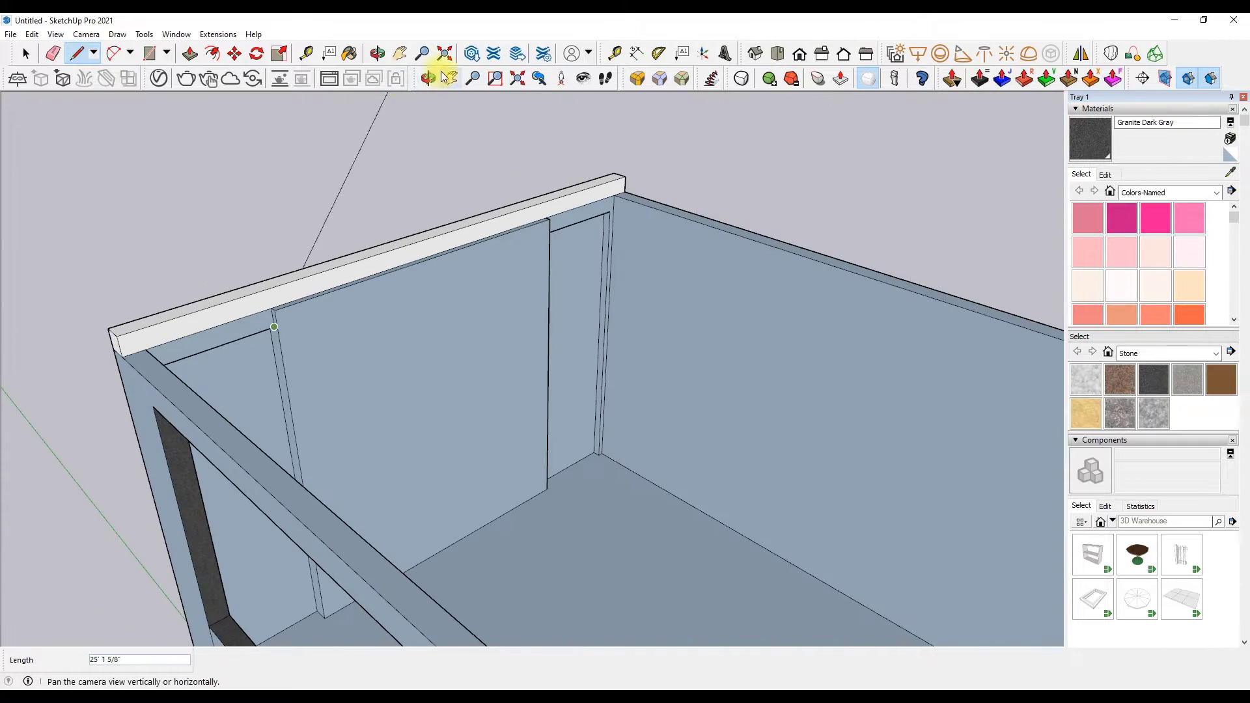
# Finish the joint line on the panel's bottom edge and check the top corner.
pyautogui.moveTo(92, 321); pyautogui.dragTo(302, 273, button='middle')
pyautogui.scroll(2, 302, 273)
pyautogui.scroll(3, 301, 529)
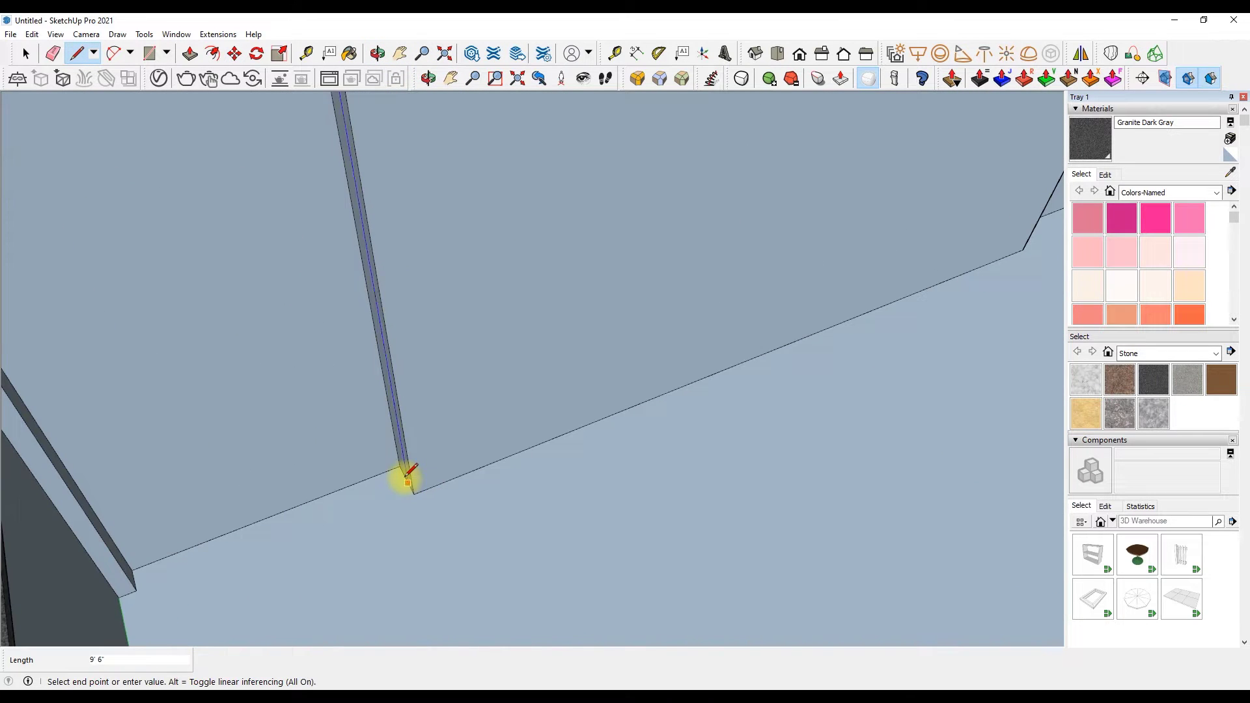
pyautogui.click(408, 473)
pyautogui.scroll(-3, 408, 473)
pyautogui.moveTo(254, 339)
pyautogui.mouseDown(button='middle')
pyautogui.moveTo(438, 223)
pyautogui.moveTo(481, 234)
pyautogui.mouseUp(button='middle')
pyautogui.rightClick(481, 234)
pyautogui.click(516, 237)
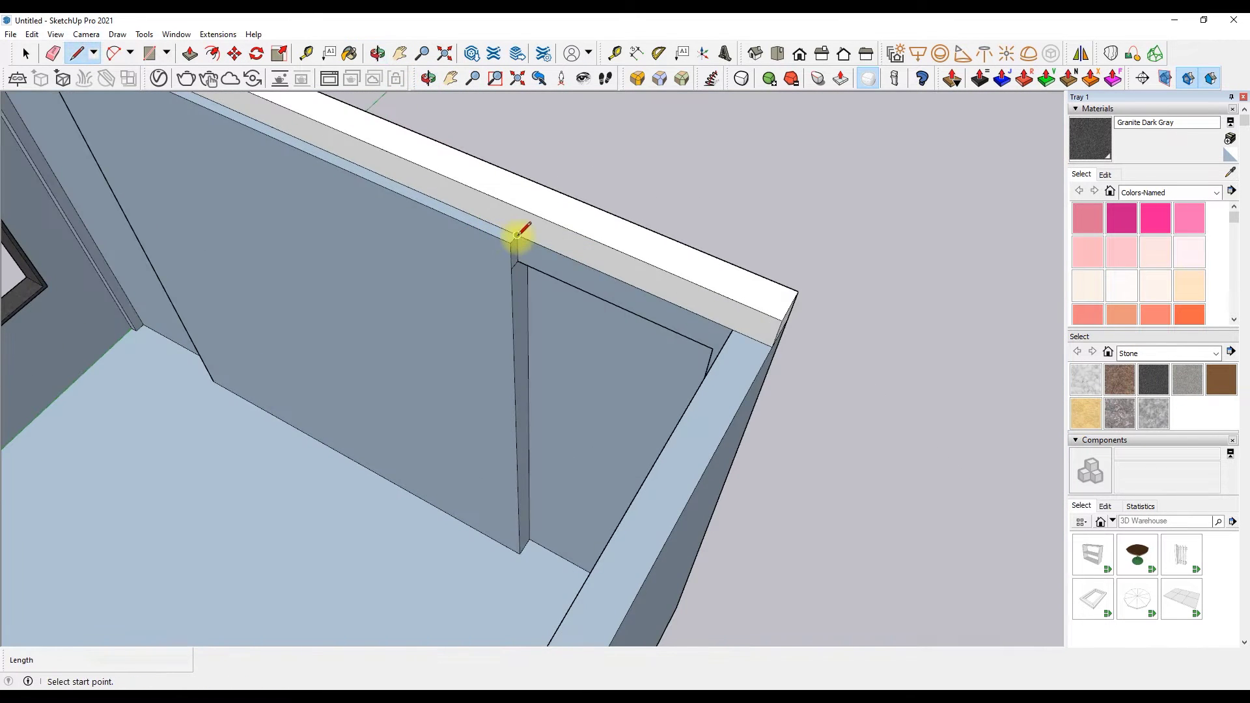
pyautogui.scroll(2, 526, 548)
# Push/Pull the narrow post faces 1/2" deep between the wall panels.
pyautogui.click(189, 53)
pyautogui.click(515, 293)
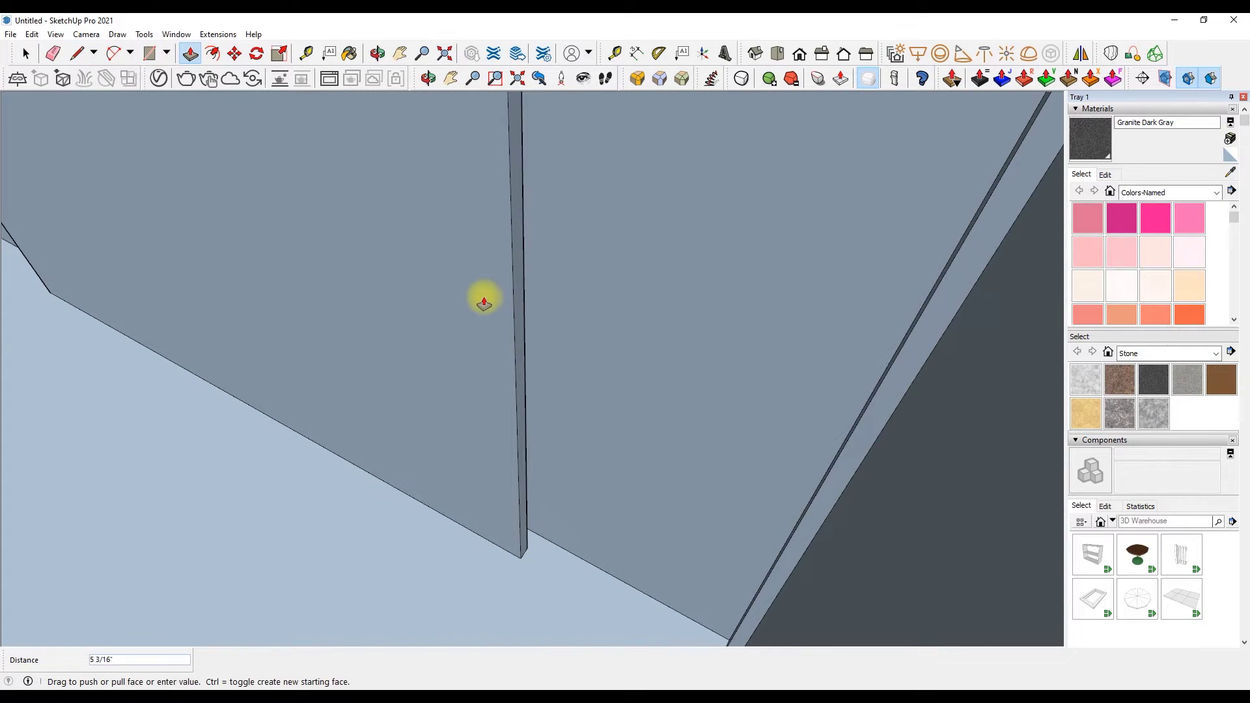
pyautogui.click(483, 296)
pyautogui.scroll(-3, 483, 295)
pyautogui.moveTo(357, 128); pyautogui.dragTo(412, 248, button='middle')
pyautogui.rightClick(413, 248)
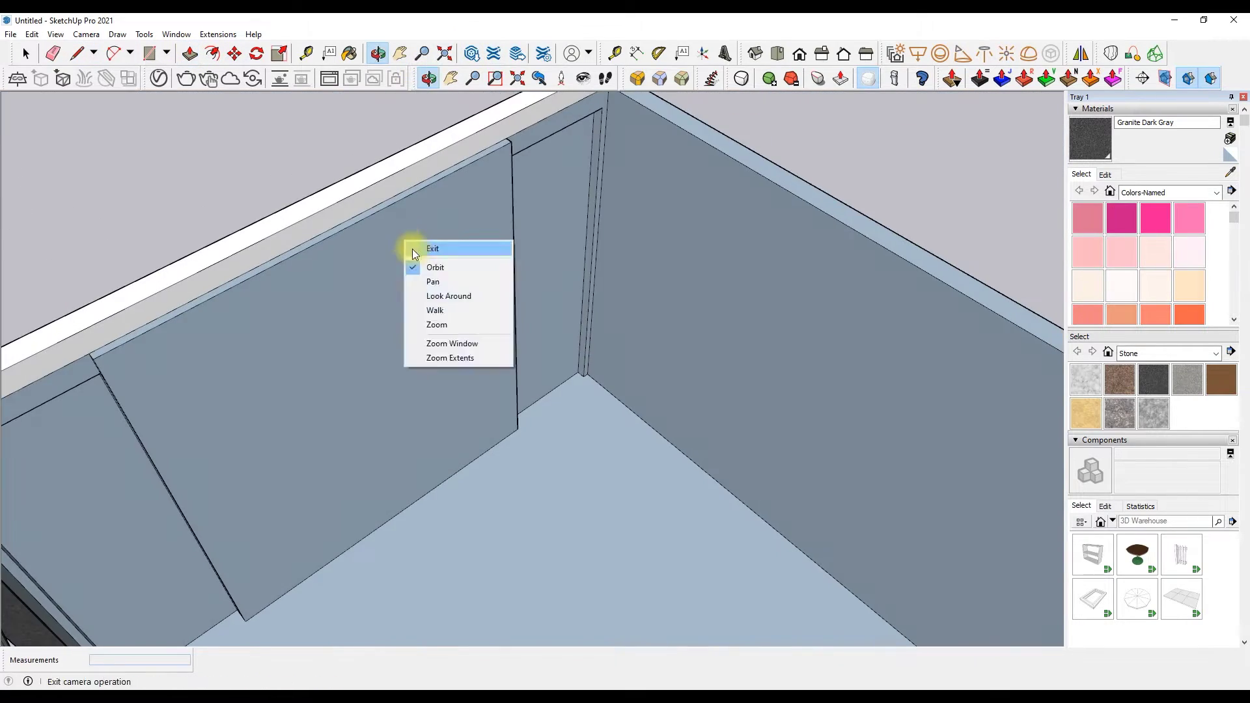
pyautogui.click(429, 248)
pyautogui.scroll(3, 13, 419)
pyautogui.scroll(2, 71, 389)
pyautogui.click(70, 389)
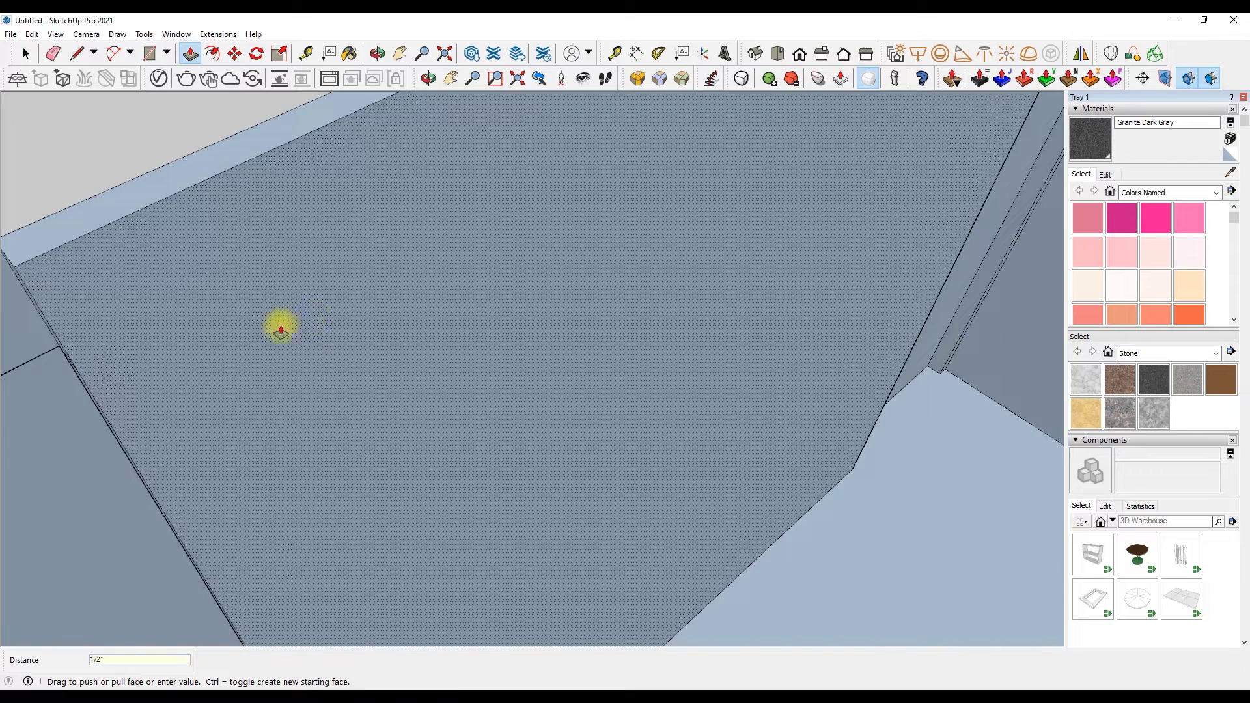
pyautogui.scroll(-3, 114, 374)
pyautogui.scroll(3, 371, 604)
# Orbit to inspect the wall corner and the panel's top edge.
pyautogui.click(918, 53)
pyautogui.scroll(2, 437, 622)
pyautogui.click(437, 621)
pyautogui.scroll(-5, 362, 516)
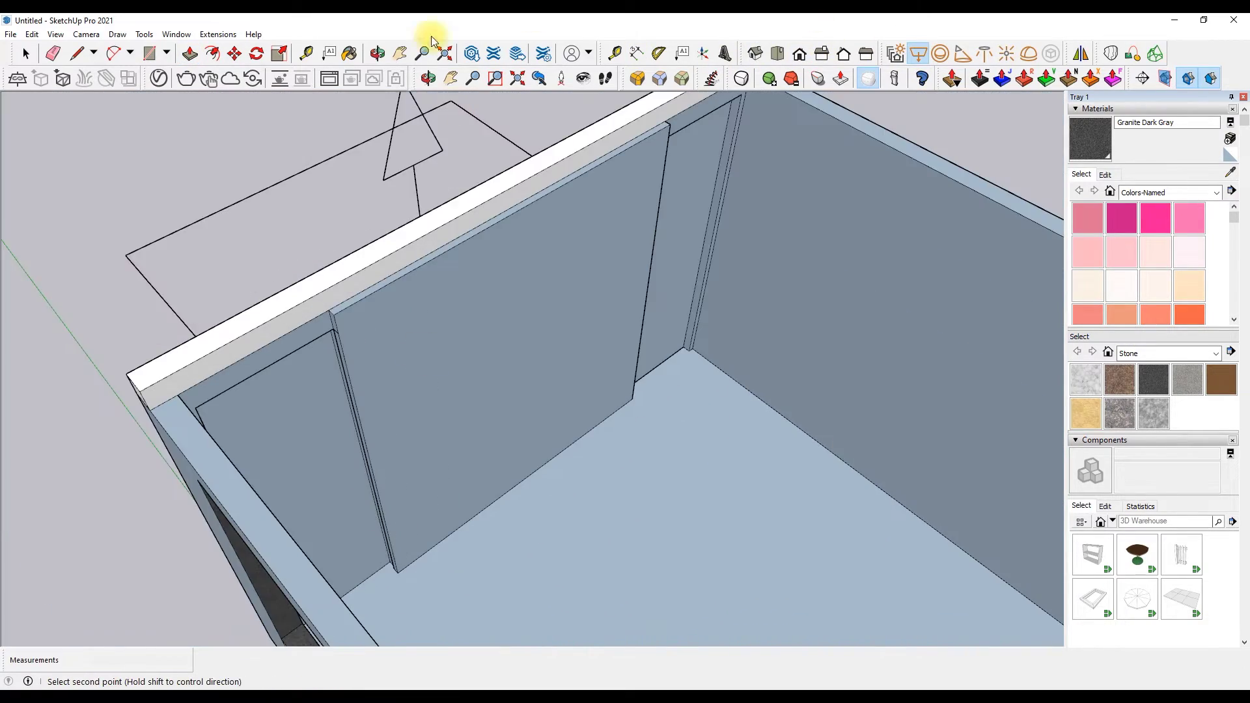
pyautogui.click(428, 78)
pyautogui.scroll(4, 319, 351)
pyautogui.scroll(3, 353, 263)
pyautogui.moveTo(353, 264)
pyautogui.mouseDown(button='middle')
pyautogui.moveTo(424, 204)
pyautogui.moveTo(385, 251)
pyautogui.mouseUp(button='middle')
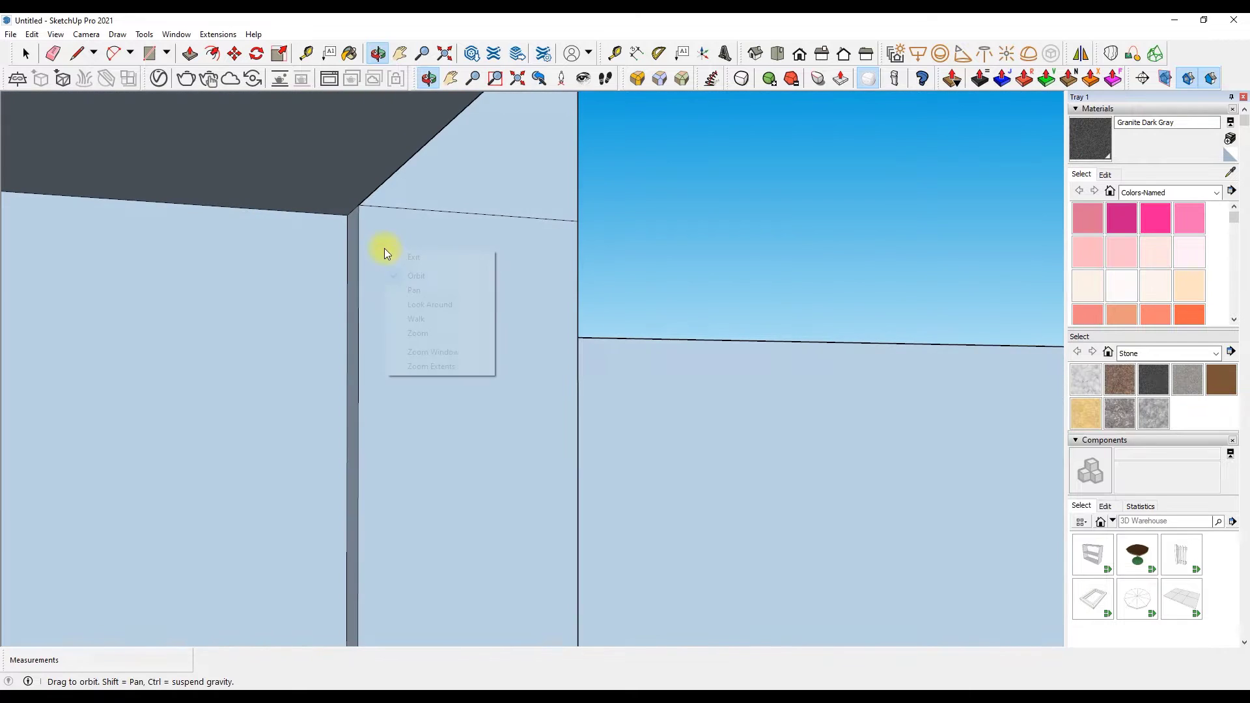
pyautogui.click(438, 81)
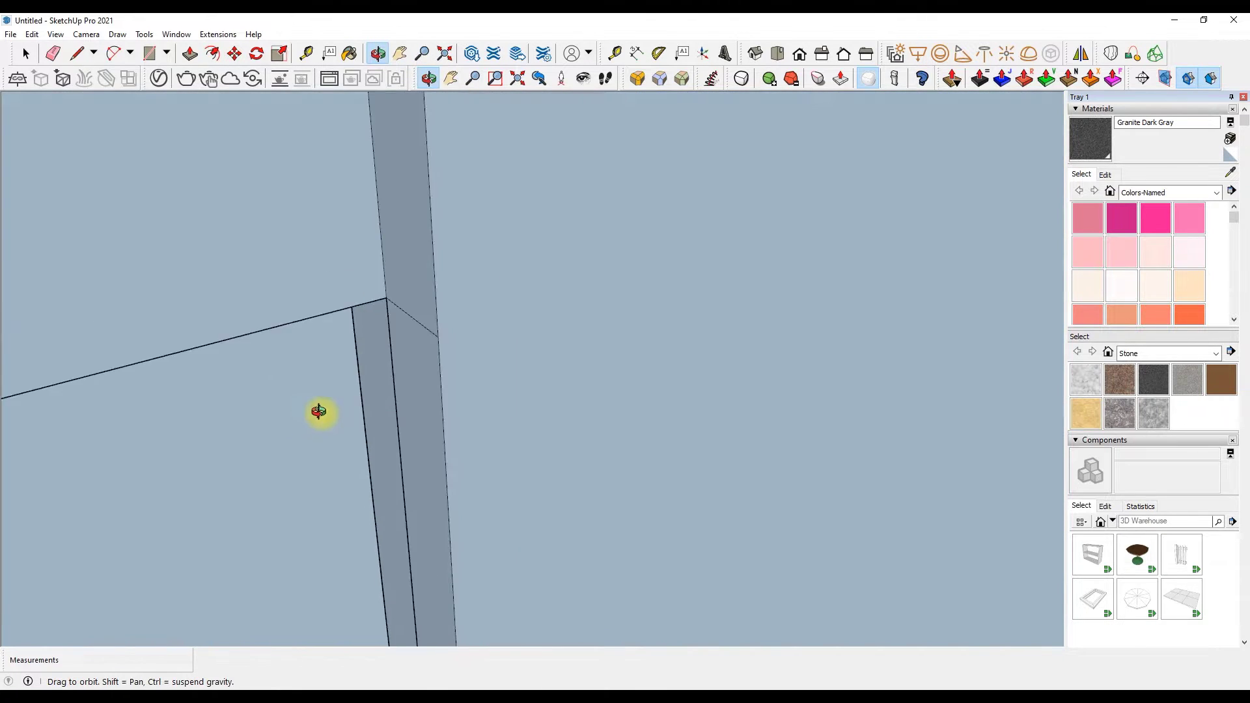
pyautogui.scroll(-3, 396, 384)
pyautogui.moveTo(396, 385); pyautogui.dragTo(460, 441)
pyautogui.scroll(5, 472, 395)
# Orbit back over the whole room and up toward the ceiling corner.
pyautogui.scroll(-3, 472, 395)
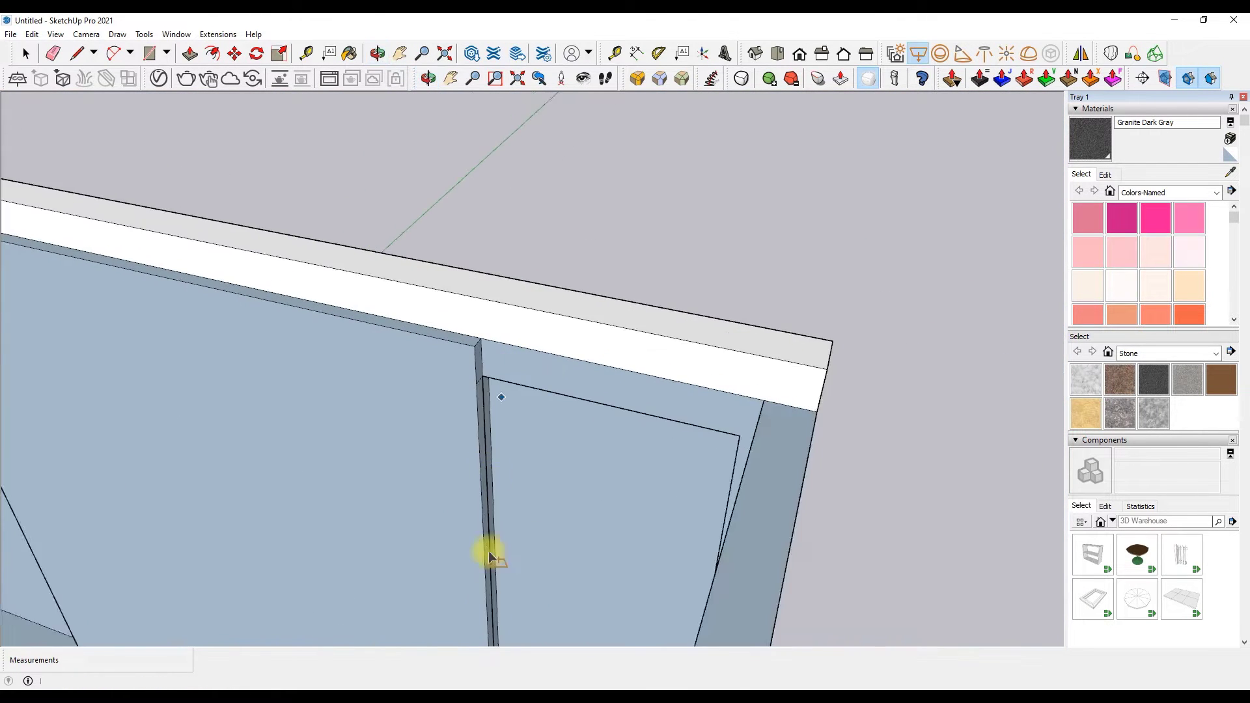
pyautogui.scroll(6, 544, 256)
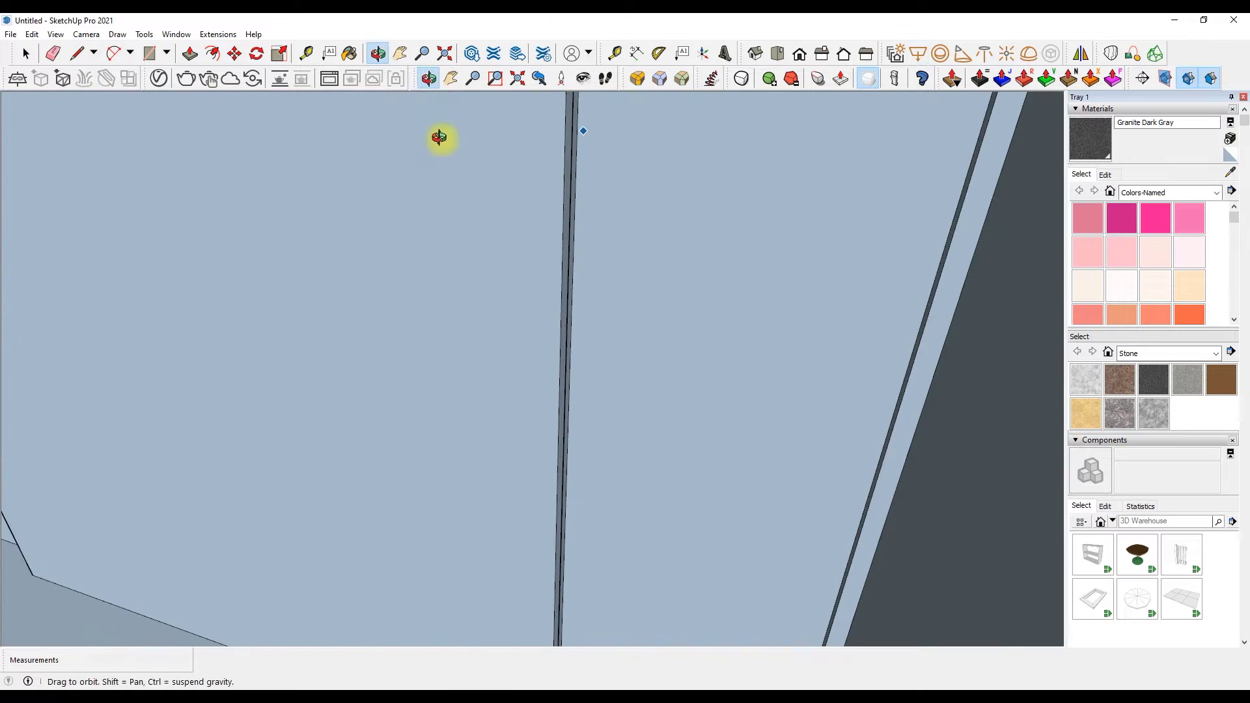
pyautogui.scroll(-3, 558, 488)
pyautogui.rightClick(558, 488)
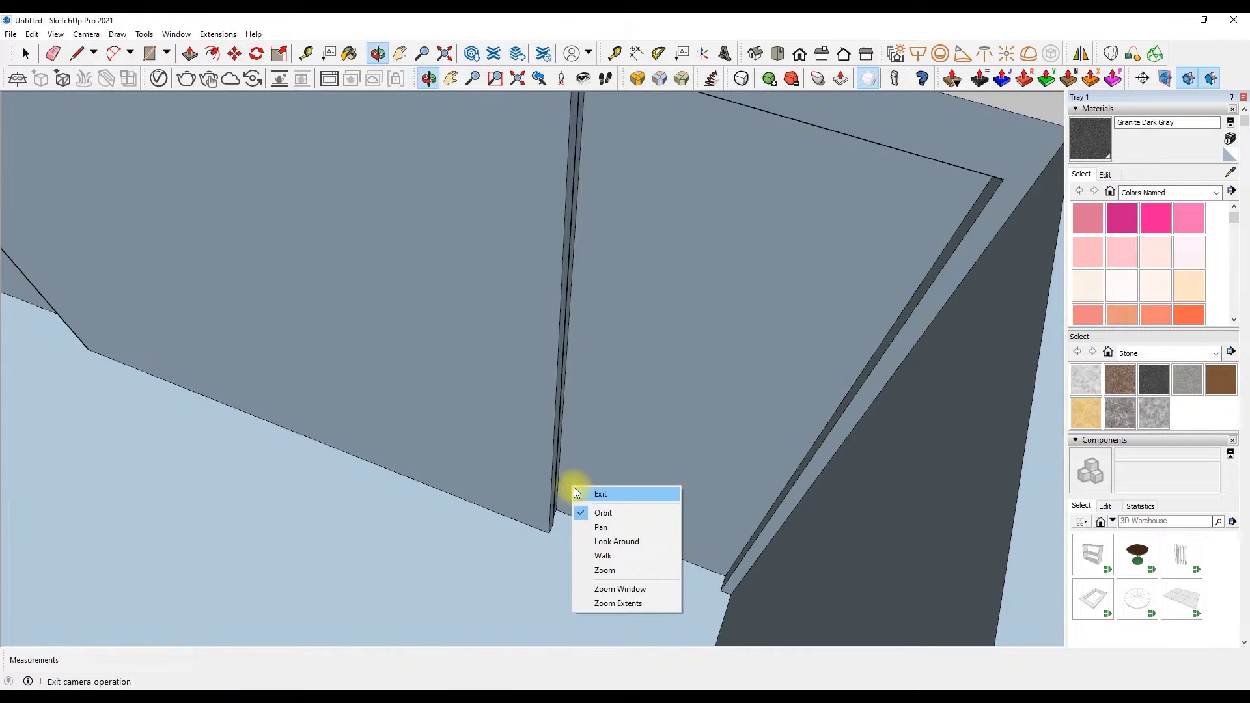
pyautogui.click(572, 491)
pyautogui.scroll(3, 552, 516)
pyautogui.moveTo(552, 516)
pyautogui.mouseDown(button='middle')
pyautogui.moveTo(410, 390)
pyautogui.moveTo(618, 372)
pyautogui.mouseUp(button='middle')
pyautogui.scroll(-3, 583, 369)
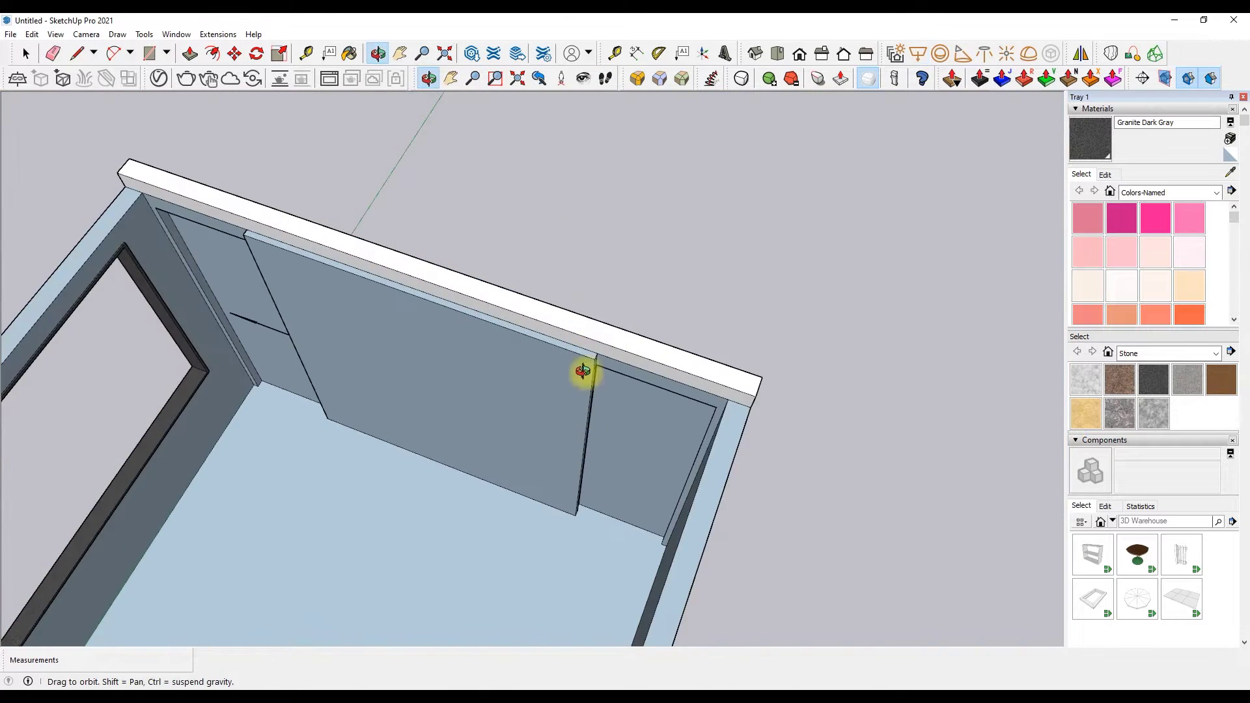
pyautogui.scroll(4, 594, 276)
pyautogui.moveTo(594, 276)
pyautogui.mouseDown()
pyautogui.moveTo(594, 429)
pyautogui.moveTo(647, 446)
pyautogui.mouseUp()
pyautogui.scroll(3, 529, 439)
# Switch to Front view, return to Select, and orbit to look down into the room.
pyautogui.press('t')
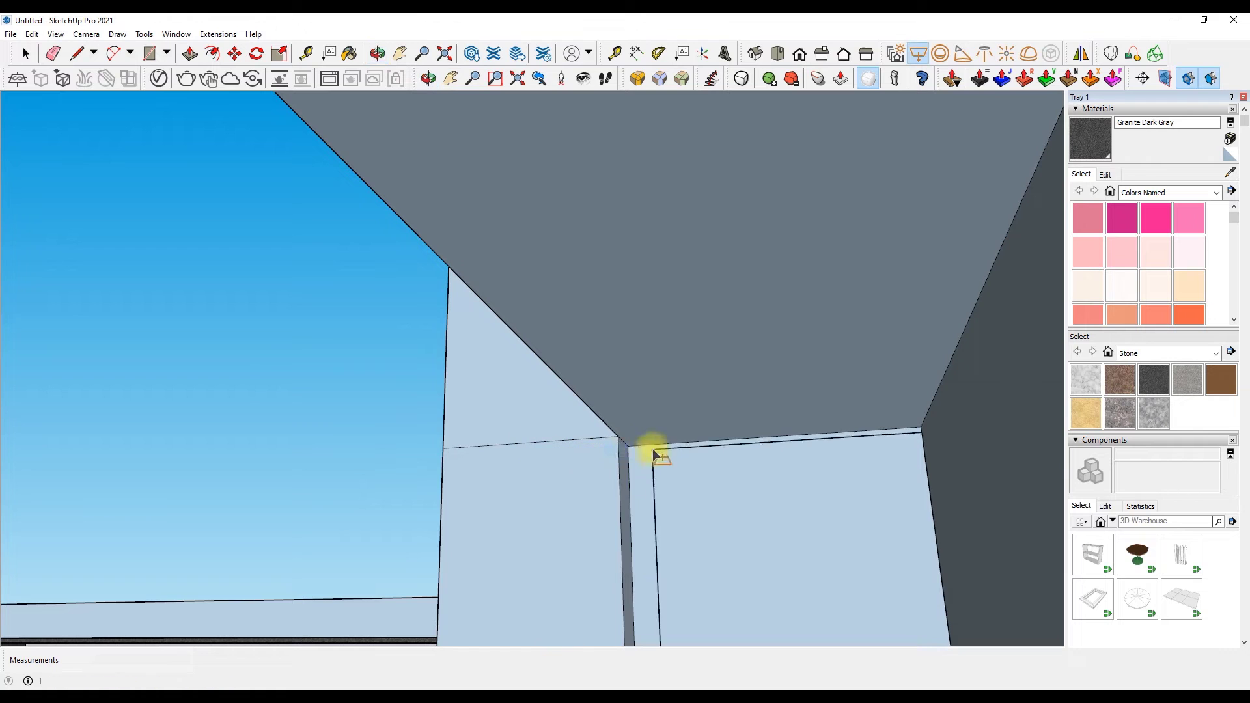
pyautogui.click(800, 53)
pyautogui.press('space')
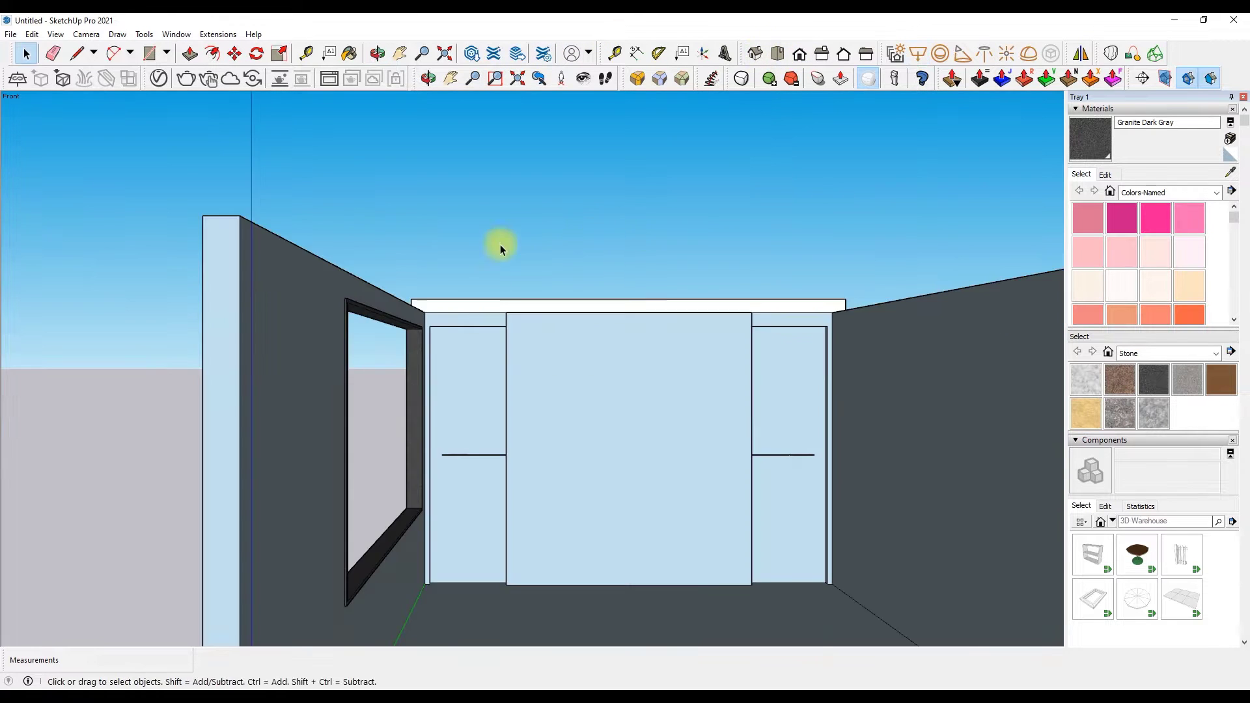
pyautogui.click(428, 78)
pyautogui.moveTo(429, 104); pyautogui.dragTo(266, 93)
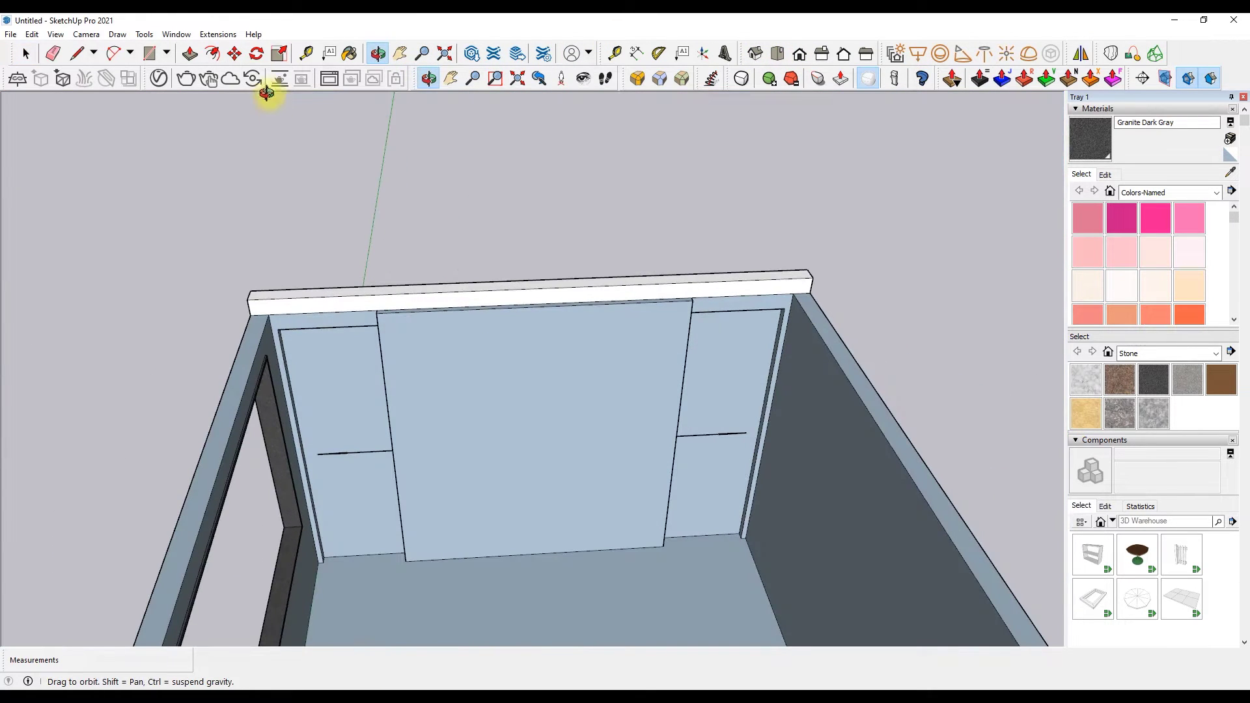
# Push the ceiling strip down 6 inches and lower the right ceiling ledge as well.
pyautogui.click(190, 56)
pyautogui.moveTo(382, 340); pyautogui.dragTo(363, 321)
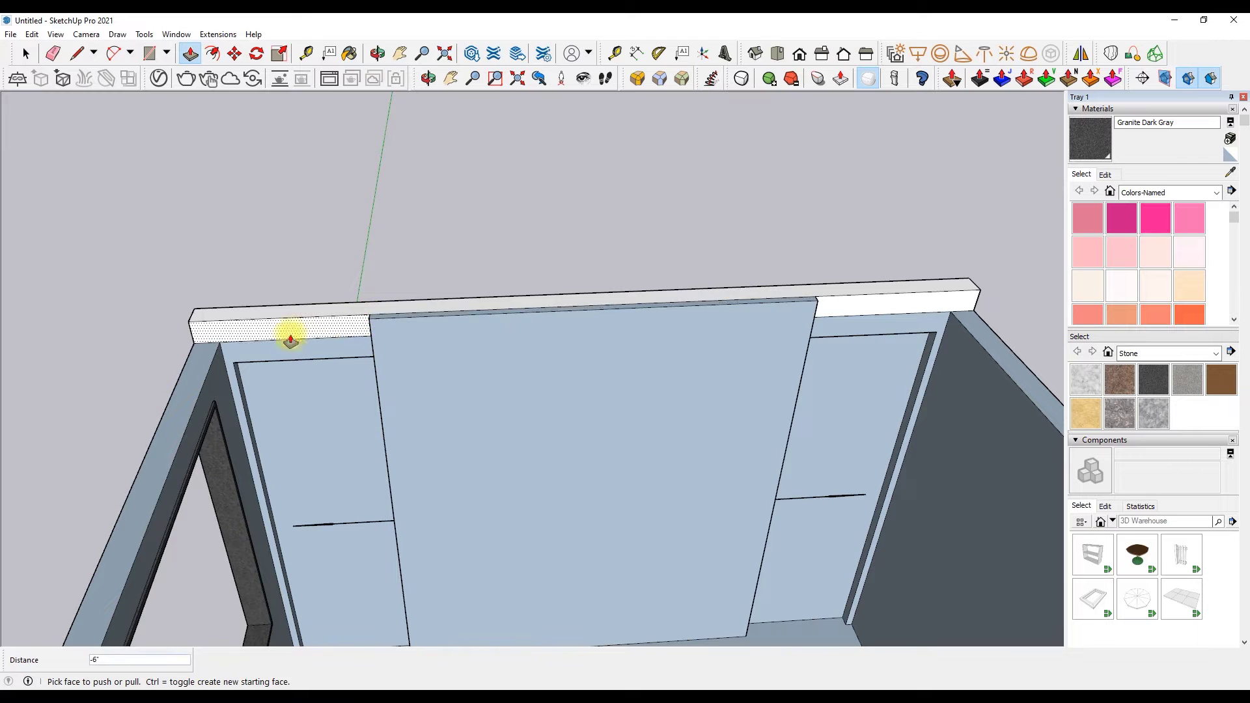
pyautogui.scroll(3, 313, 333)
pyautogui.click(378, 53)
pyautogui.moveTo(375, 104); pyautogui.dragTo(348, 17)
pyautogui.rightClick(362, 189)
pyautogui.click(361, 191)
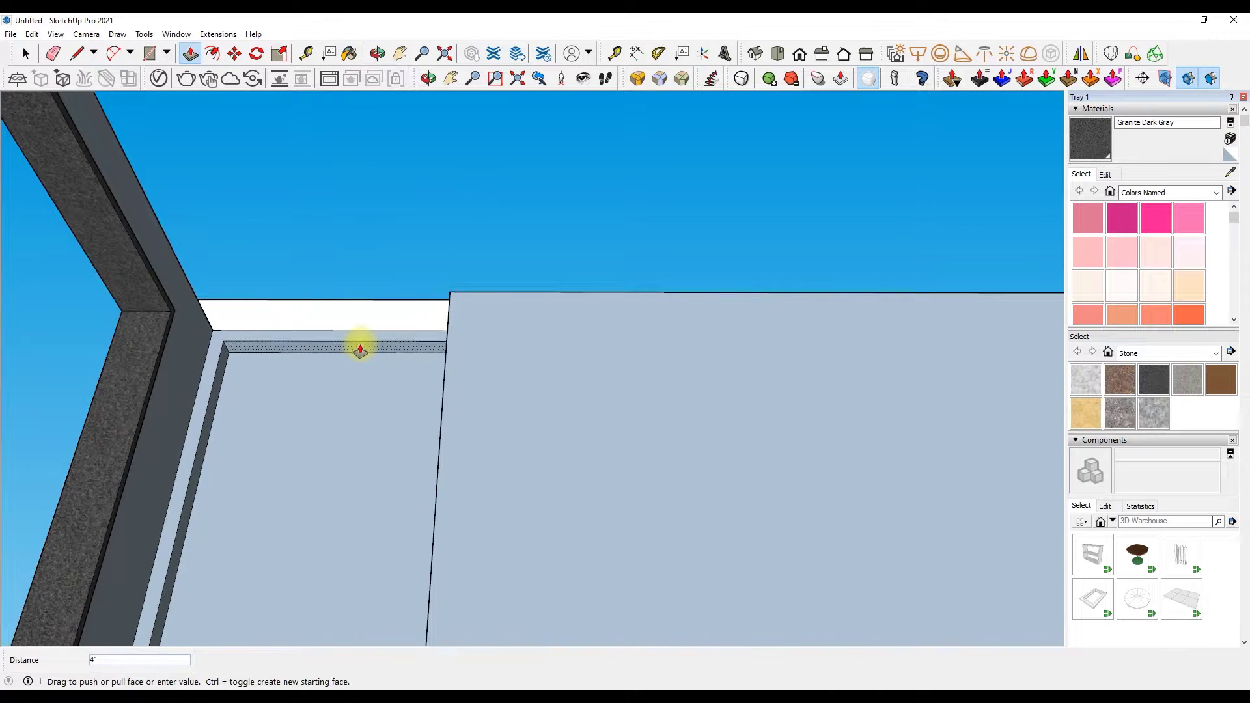
pyautogui.moveTo(361, 351)
pyautogui.mouseDown(button='middle')
pyautogui.moveTo(753, 405)
pyautogui.moveTo(924, 326)
pyautogui.mouseUp(button='middle')
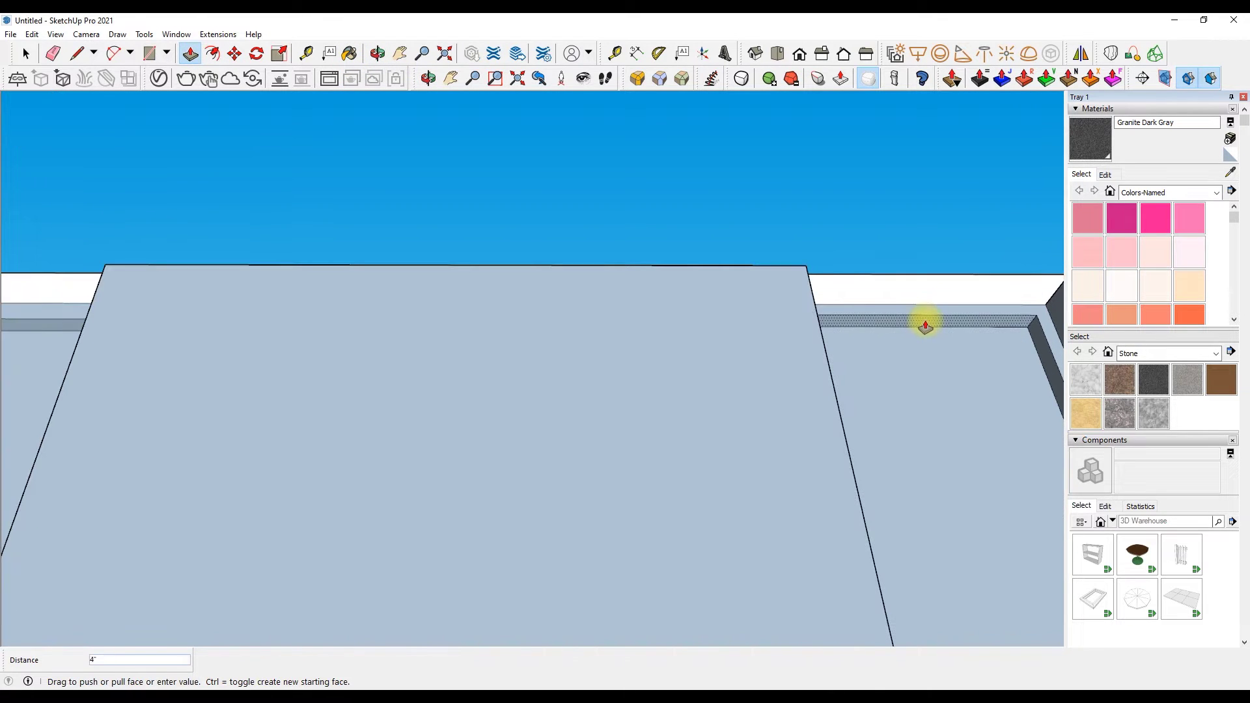
pyautogui.press('space')
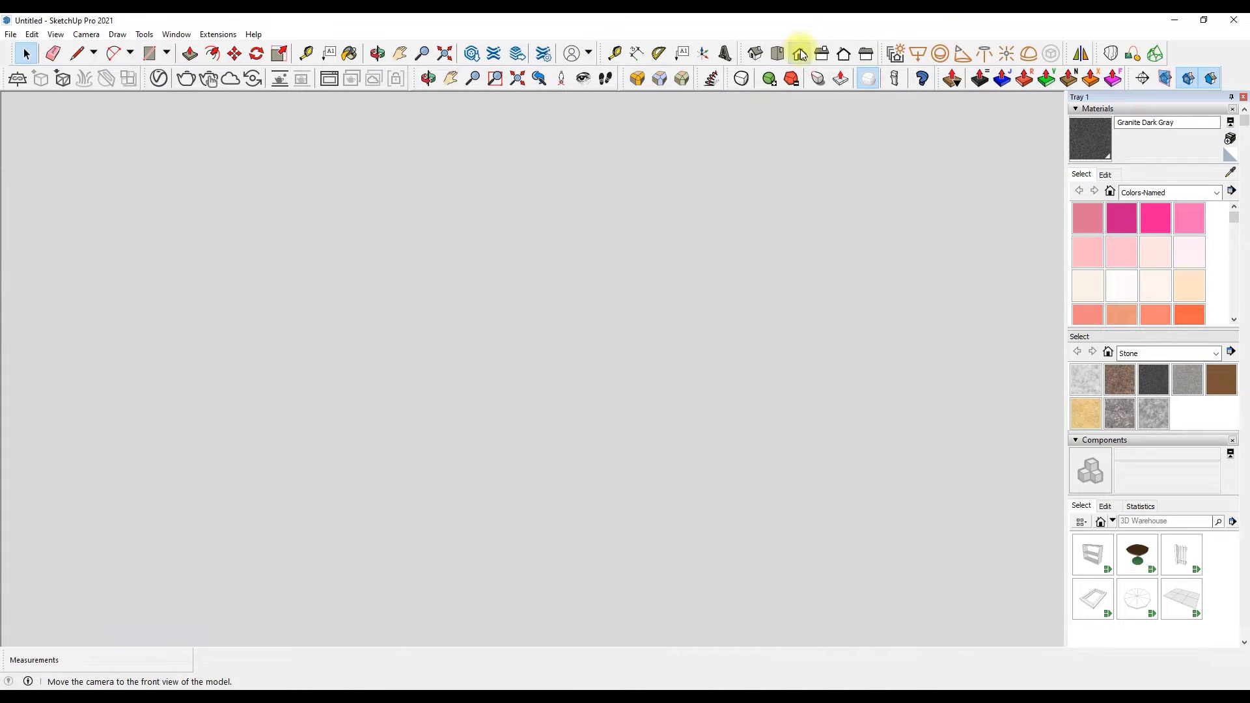
# In Front view, stretch the ceiling ledge along the room's depth.
pyautogui.click(802, 55)
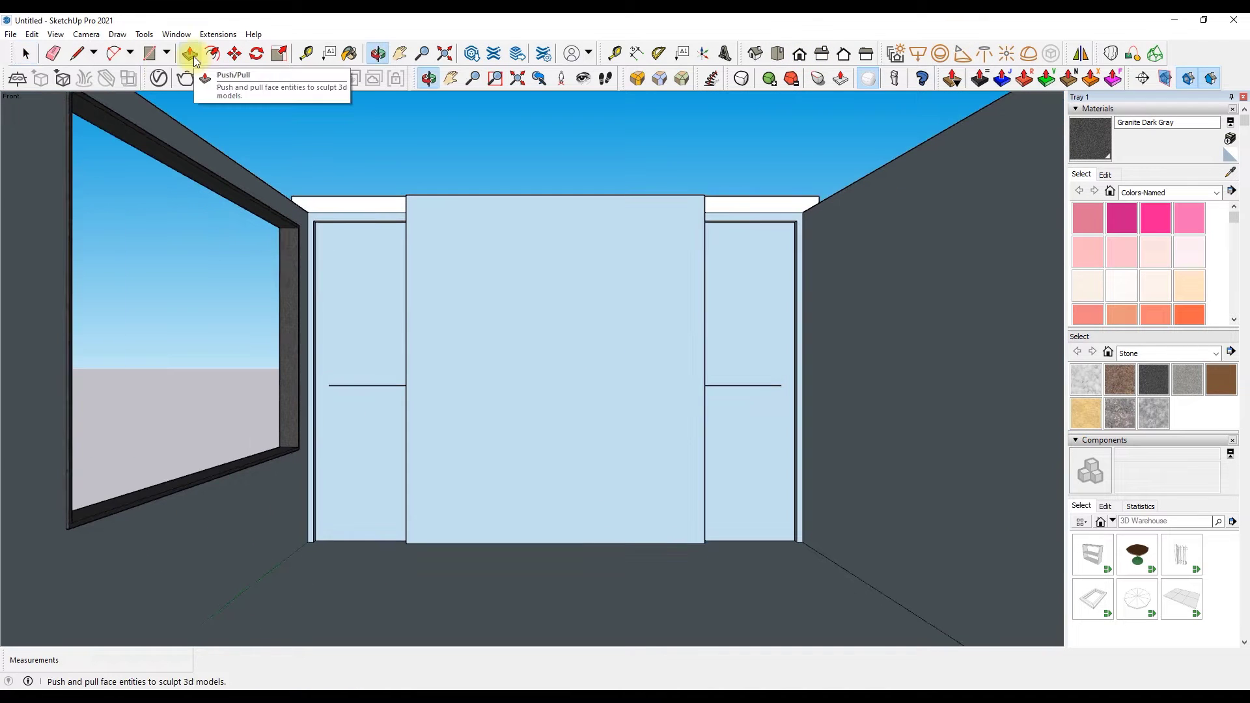
pyautogui.click(190, 54)
pyautogui.moveTo(324, 195); pyautogui.dragTo(140, 189)
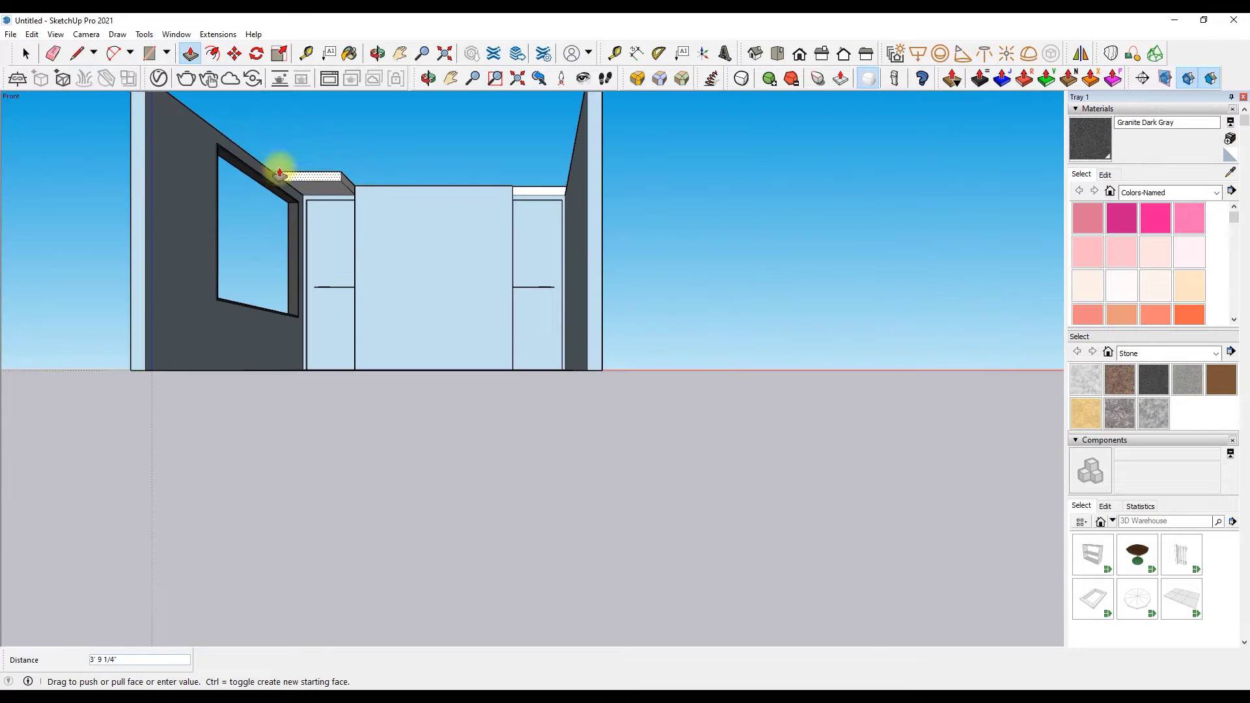
pyautogui.scroll(-3, 334, 131)
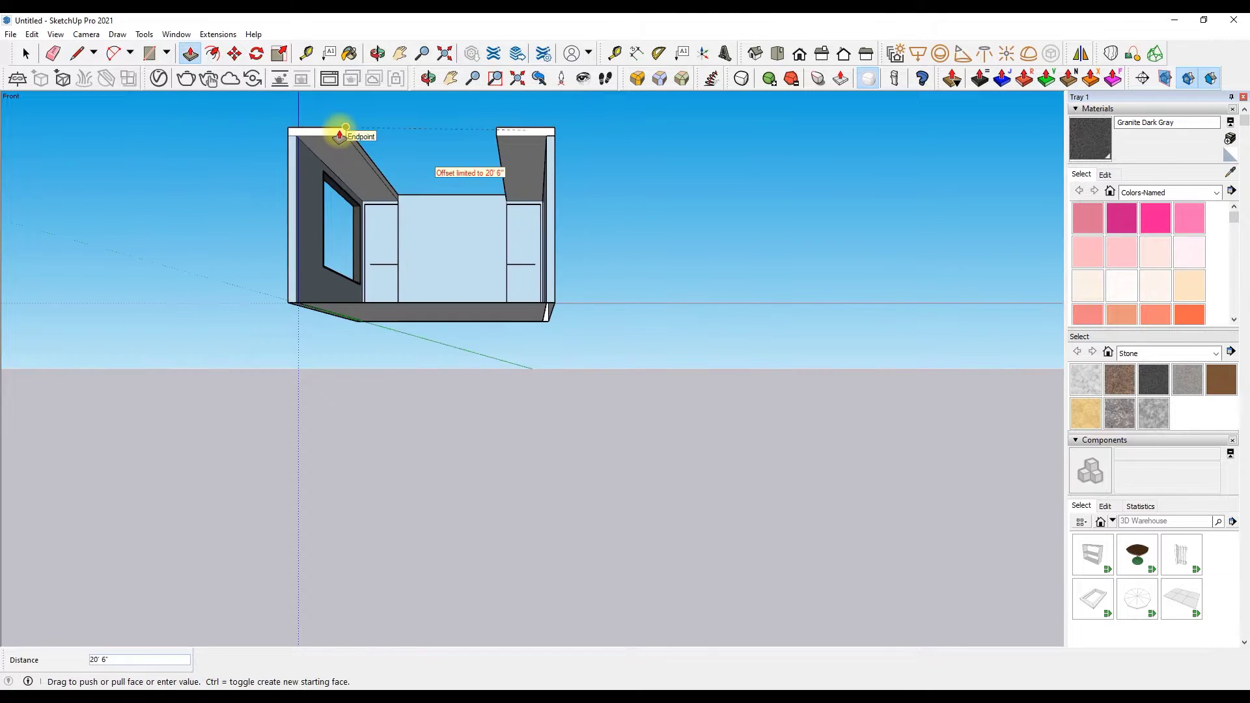
pyautogui.scroll(3, 393, 184)
pyautogui.scroll(2, 393, 184)
# Draw a line between wall corners to mark a 1 1/2-inch band across the back wall's top.
pyautogui.press('l')
pyautogui.scroll(3, 378, 235)
pyautogui.scroll(-3, 749, 251)
pyautogui.scroll(4, 750, 264)
pyautogui.scroll(2, 752, 266)
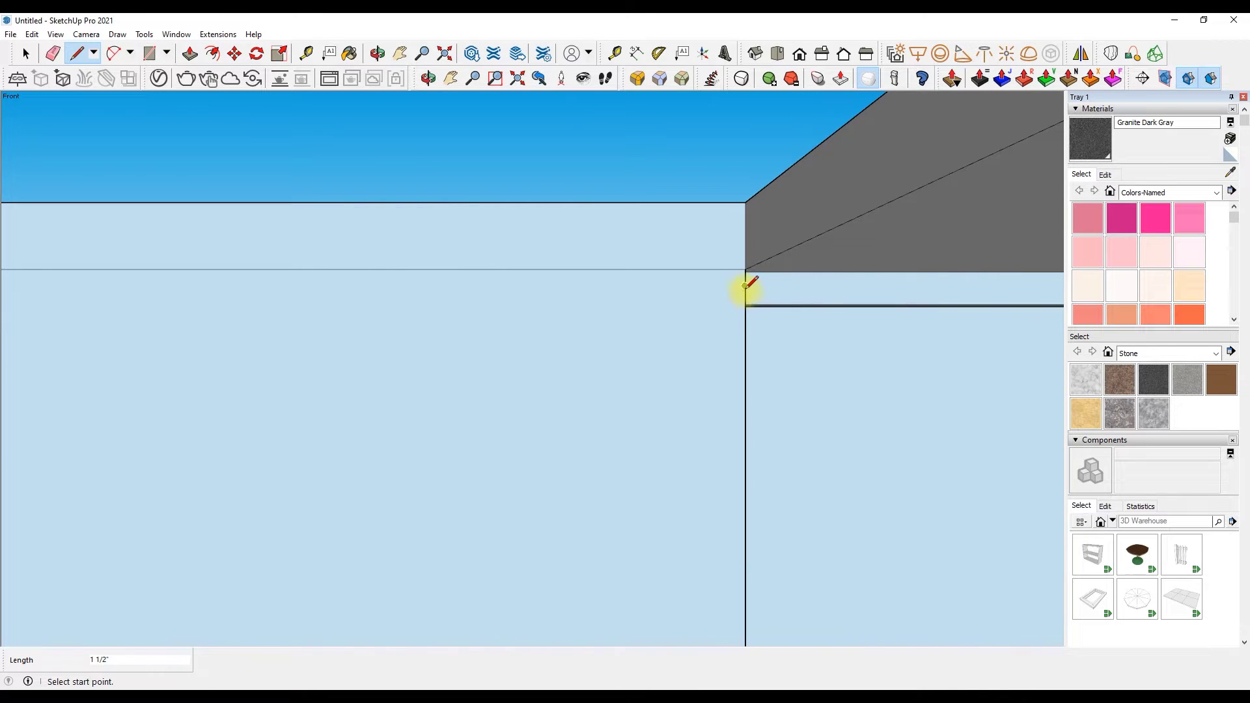
pyautogui.click(745, 286)
pyautogui.scroll(-3, 746, 286)
pyautogui.scroll(3, 313, 274)
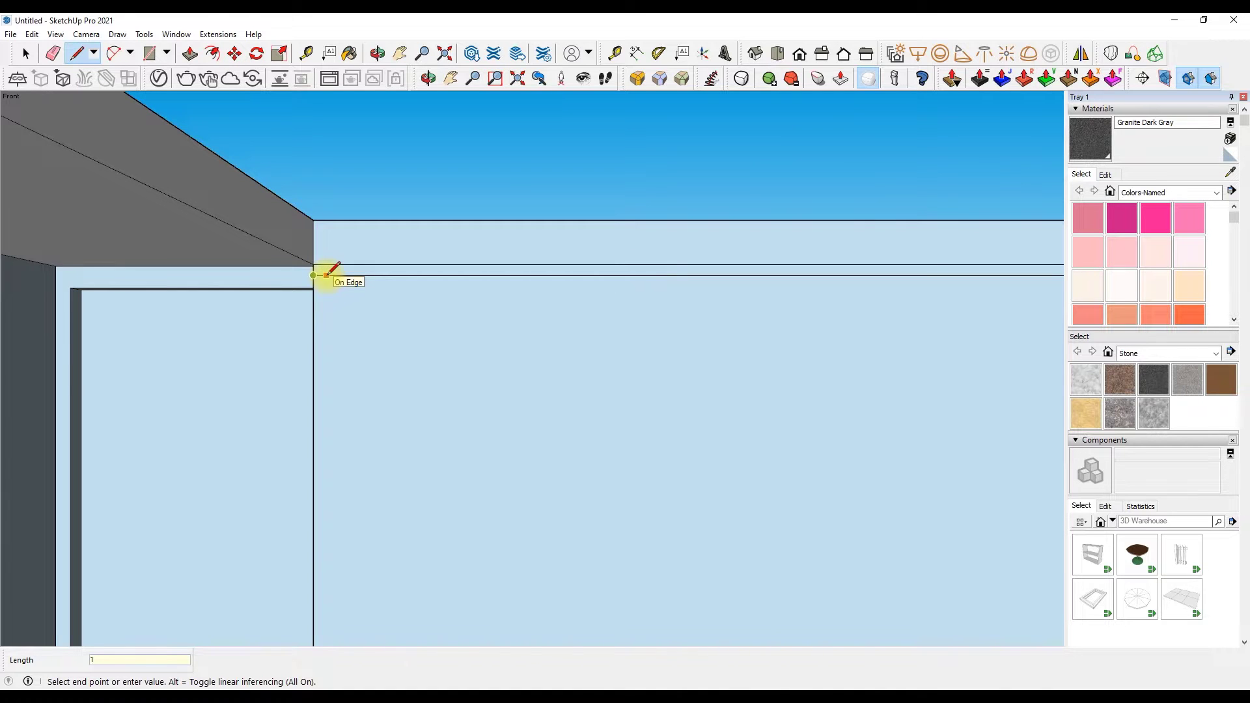
pyautogui.scroll(2, 313, 270)
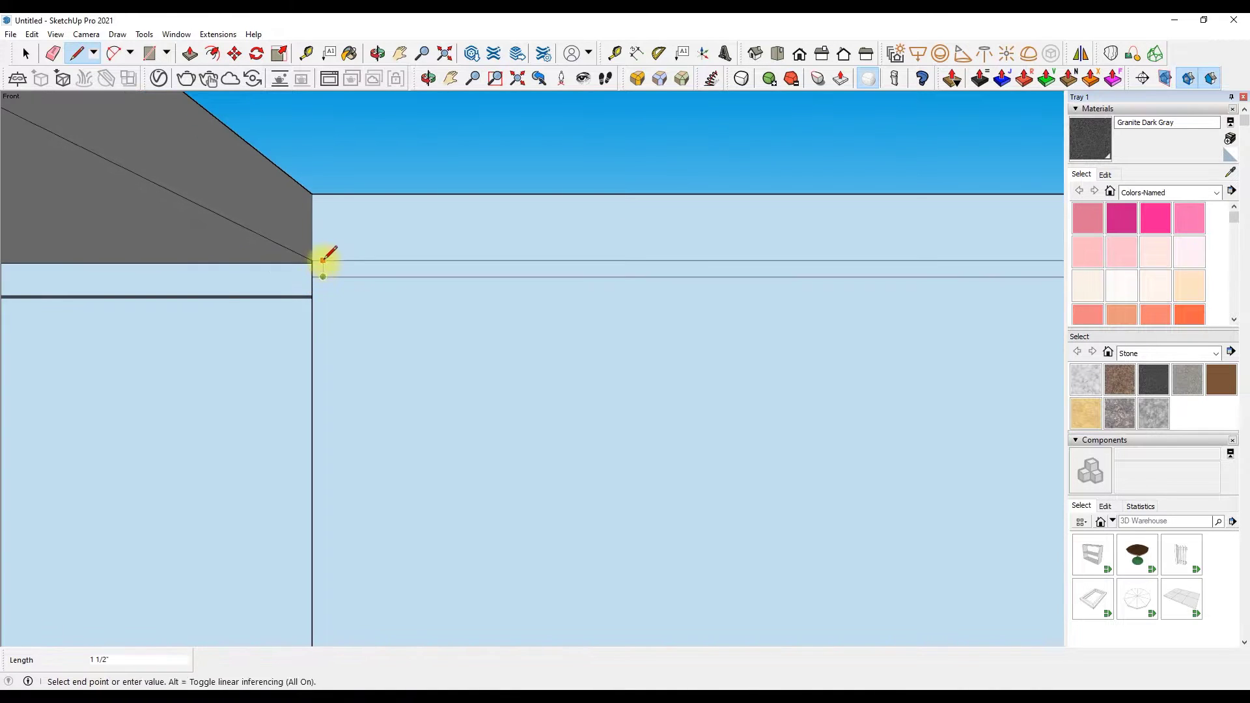
pyautogui.click(323, 259)
pyautogui.scroll(-3, 323, 259)
pyautogui.scroll(3, 652, 284)
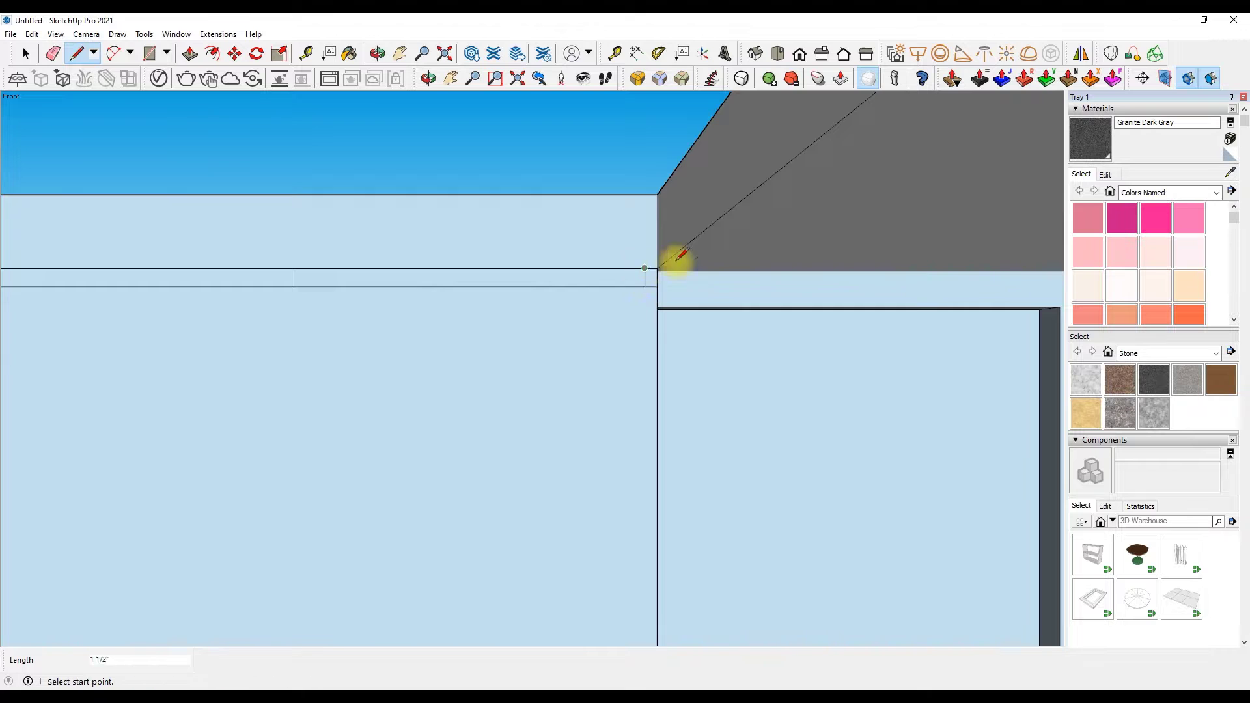
pyautogui.scroll(2, 680, 255)
pyautogui.scroll(-3, 977, 349)
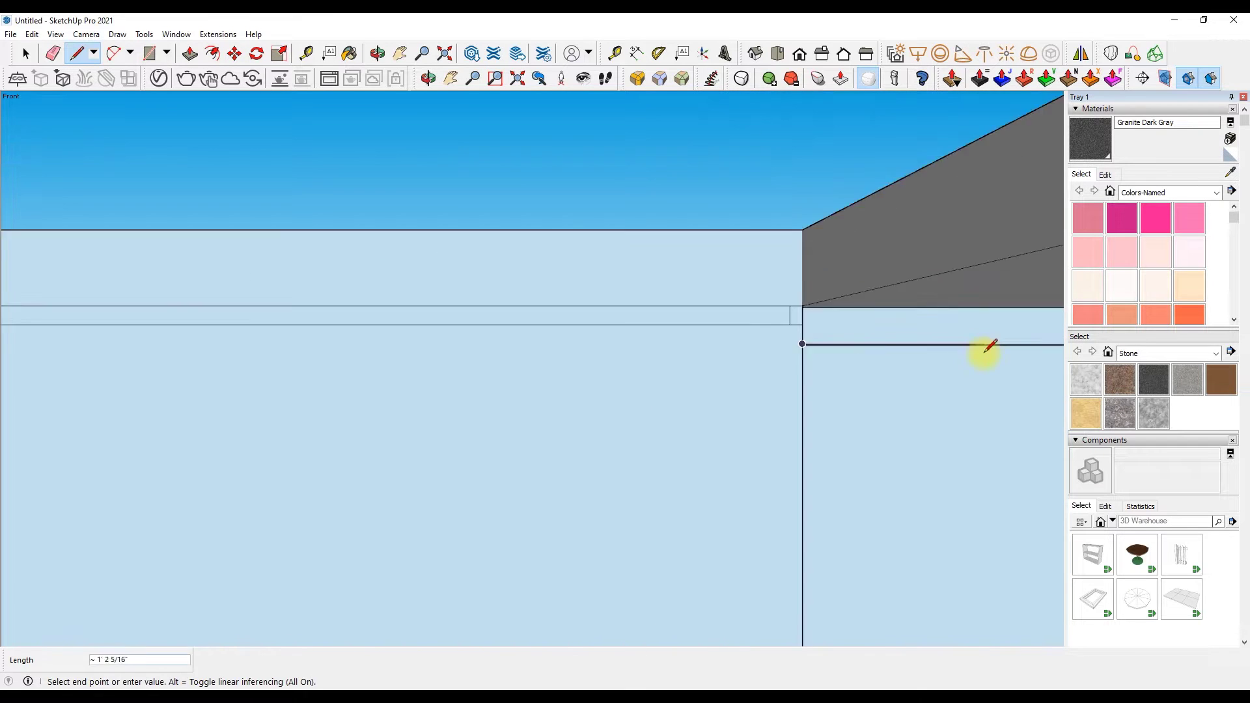
pyautogui.scroll(-3, 106, 371)
pyautogui.scroll(2, 179, 335)
pyautogui.click(181, 339)
pyautogui.click(52, 54)
pyautogui.scroll(2, 176, 340)
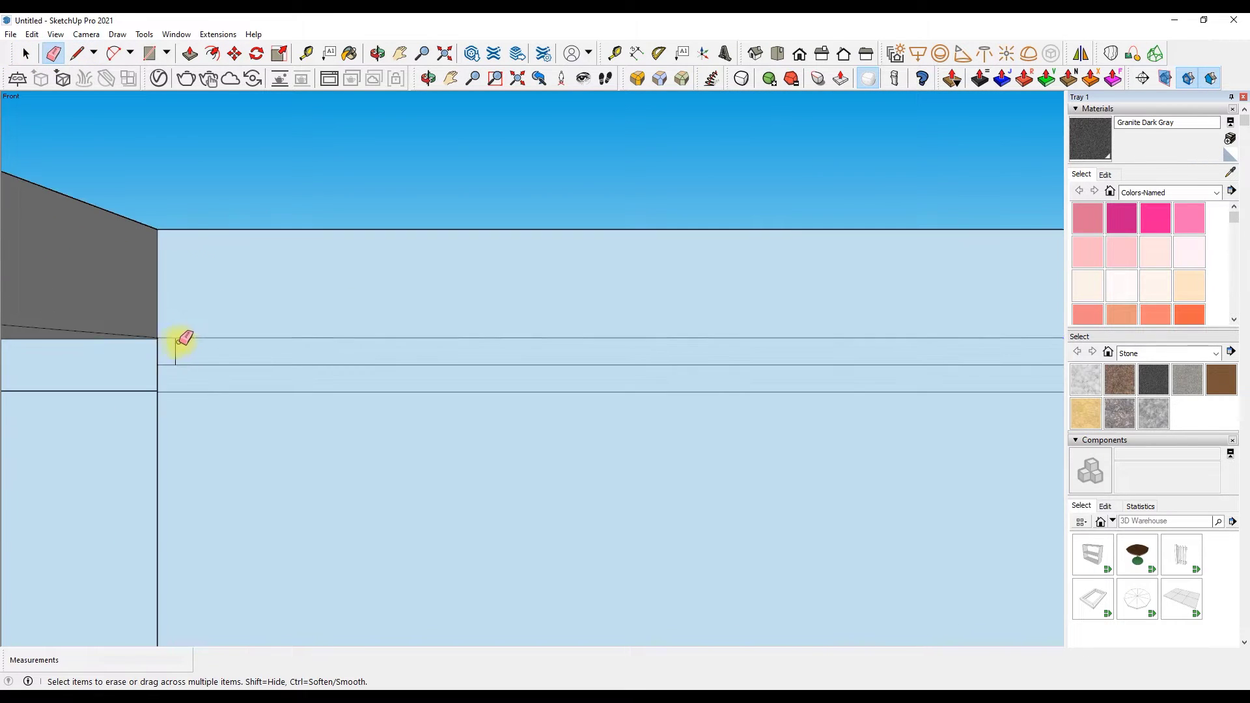
pyautogui.scroll(-3, 167, 329)
pyautogui.scroll(3, 791, 318)
pyautogui.scroll(-1, 791, 319)
pyautogui.scroll(-1, 702, 315)
pyautogui.scroll(-2, 446, 115)
pyautogui.click(190, 53)
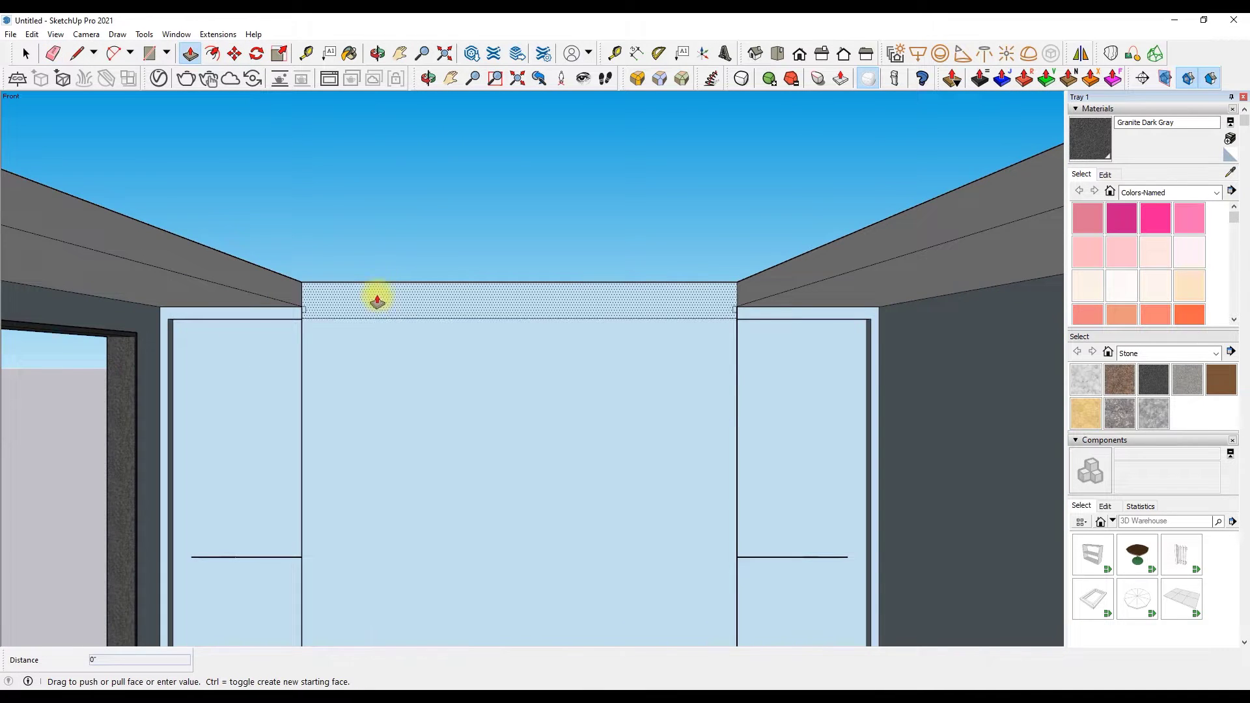
# Push the top band 20' 4" back into the room to form the dropped soffit.
pyautogui.click(383, 299)
pyautogui.scroll(-3, 335, 265)
pyautogui.scroll(-2, 160, 218)
pyautogui.click(428, 79)
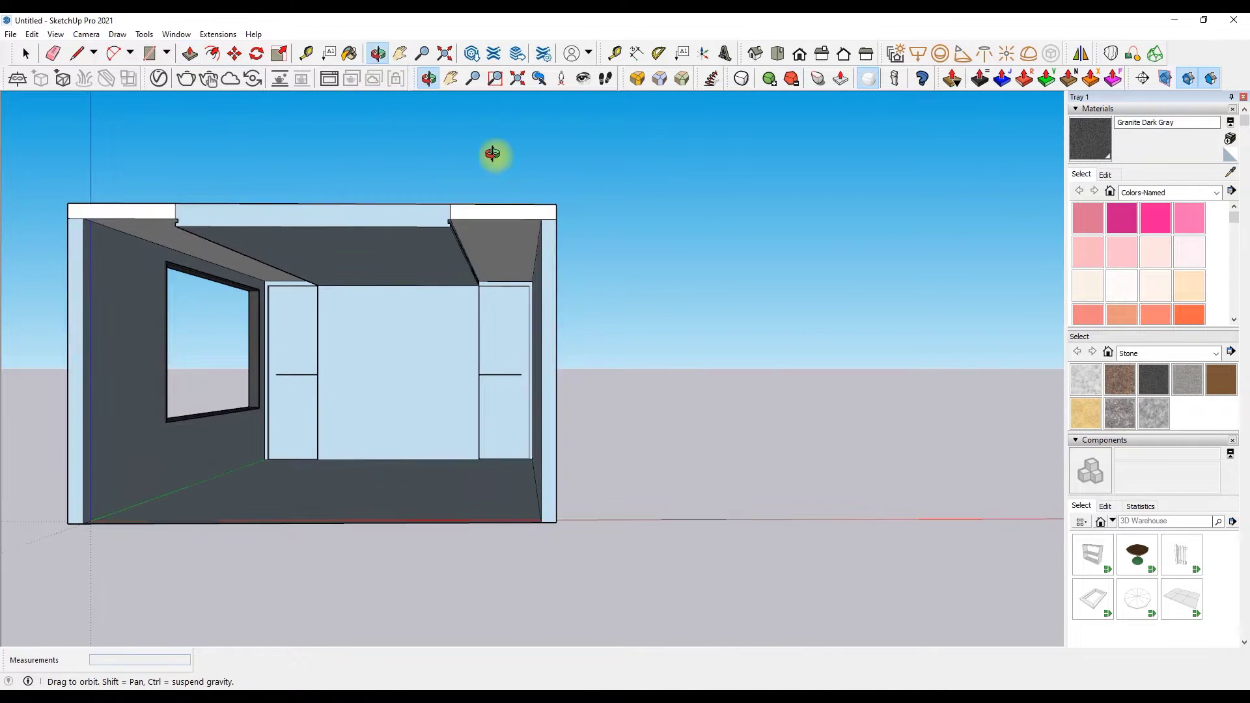
pyautogui.scroll(3, 387, 310)
pyautogui.scroll(1, 387, 309)
pyautogui.scroll(3, 143, 236)
pyautogui.moveTo(142, 237); pyautogui.dragTo(246, 259)
pyautogui.press('p')
pyautogui.moveTo(167, 336); pyautogui.dragTo(257, 282, button='middle')
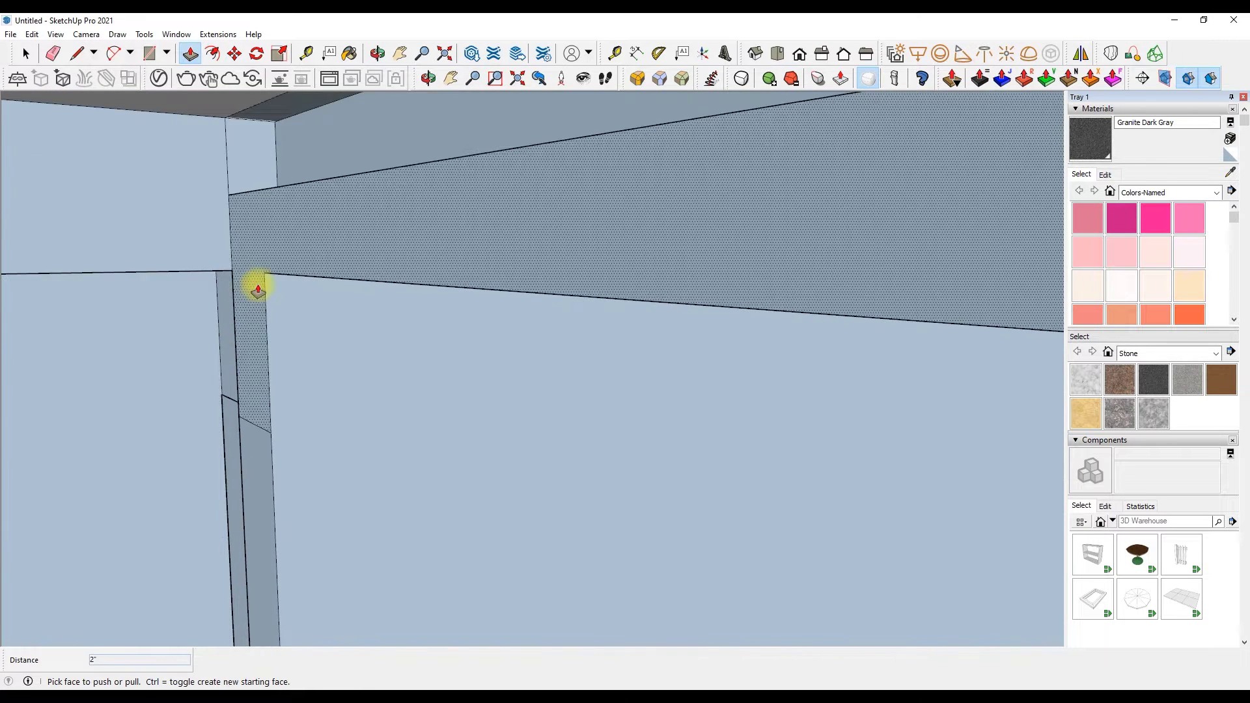
# Extrude the small triangular face at the wall corner below the ceiling beam.
pyautogui.click(378, 54)
pyautogui.moveTo(366, 173)
pyautogui.mouseDown()
pyautogui.moveTo(260, 355)
pyautogui.moveTo(7, 386)
pyautogui.mouseUp()
pyautogui.scroll(-10, 145, 357)
pyautogui.scroll(8, 282, 410)
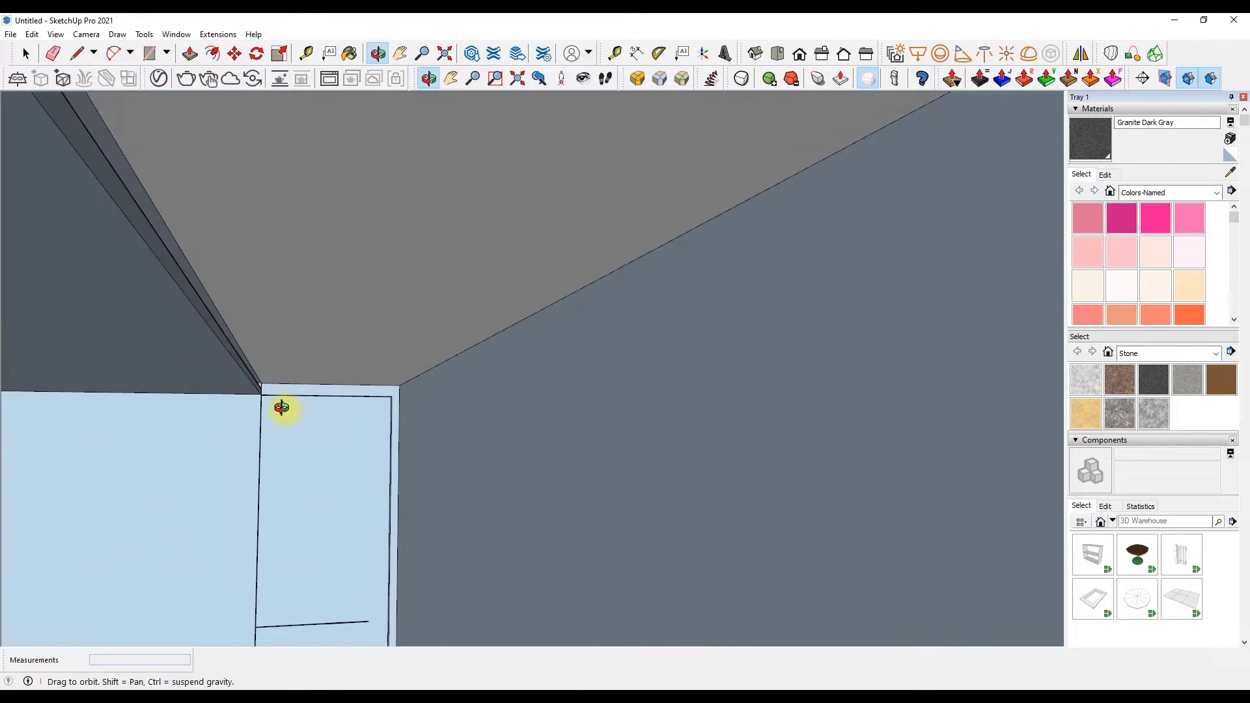
pyautogui.scroll(3, 254, 354)
pyautogui.press('p')
pyautogui.click(223, 355)
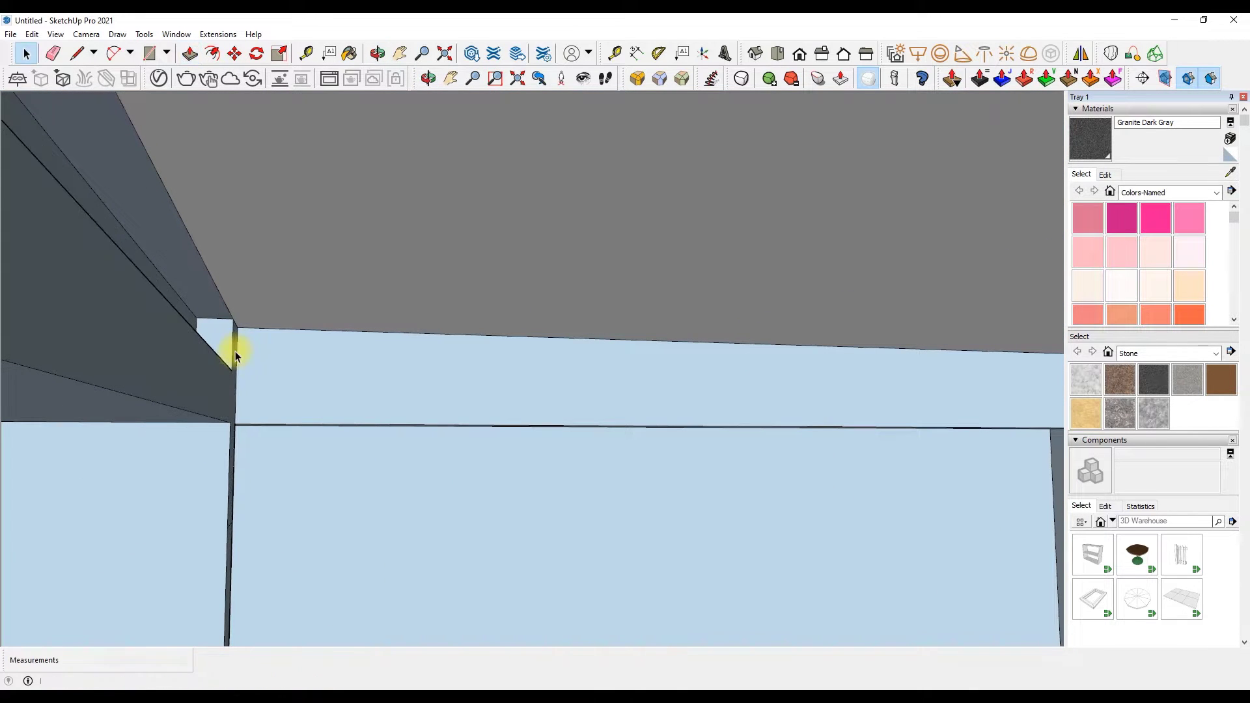
# Start placing a V-Ray rectangle light in a ceiling corner.
pyautogui.click(905, 58)
pyautogui.click(196, 334)
pyautogui.press('o')
pyautogui.moveTo(533, 280)
pyautogui.mouseDown()
pyautogui.moveTo(203, 332)
pyautogui.moveTo(281, 324)
pyautogui.mouseUp()
pyautogui.scroll(3, 281, 325)
pyautogui.scroll(3, 340, 340)
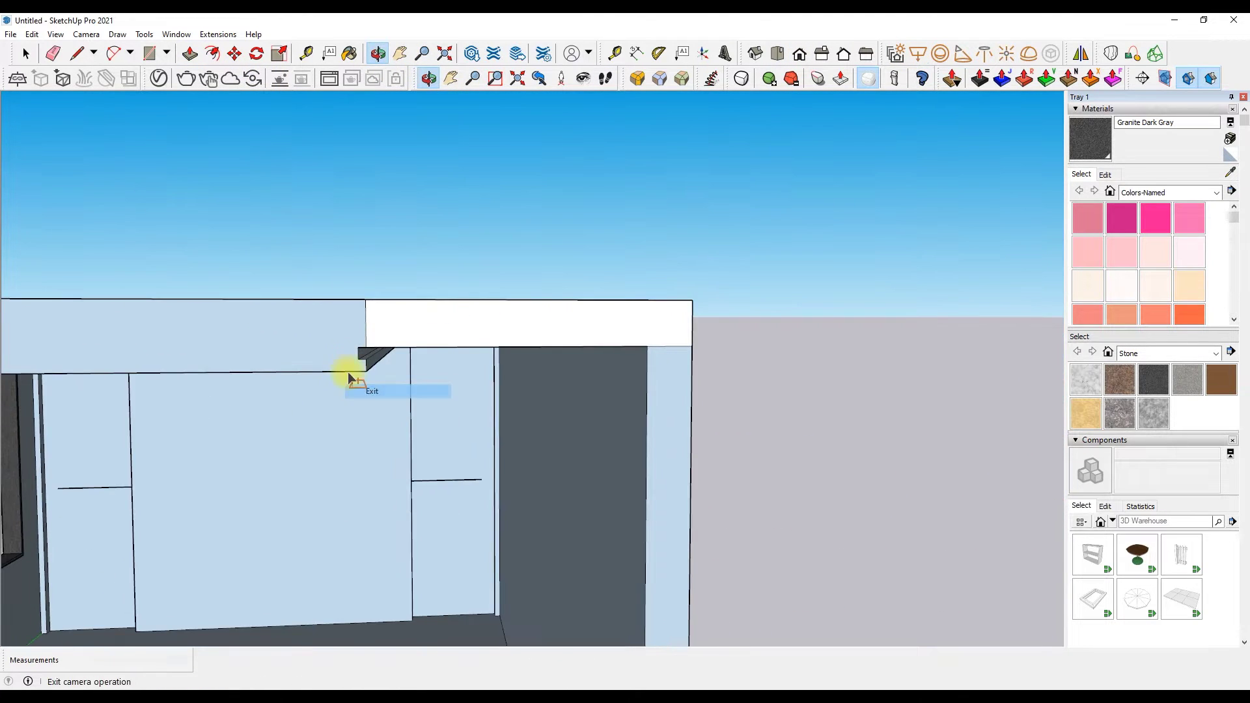
pyautogui.scroll(3, 348, 368)
pyautogui.scroll(2, 369, 354)
pyautogui.scroll(-5, 645, 269)
pyautogui.moveTo(50, 343); pyautogui.dragTo(285, 276, button='middle')
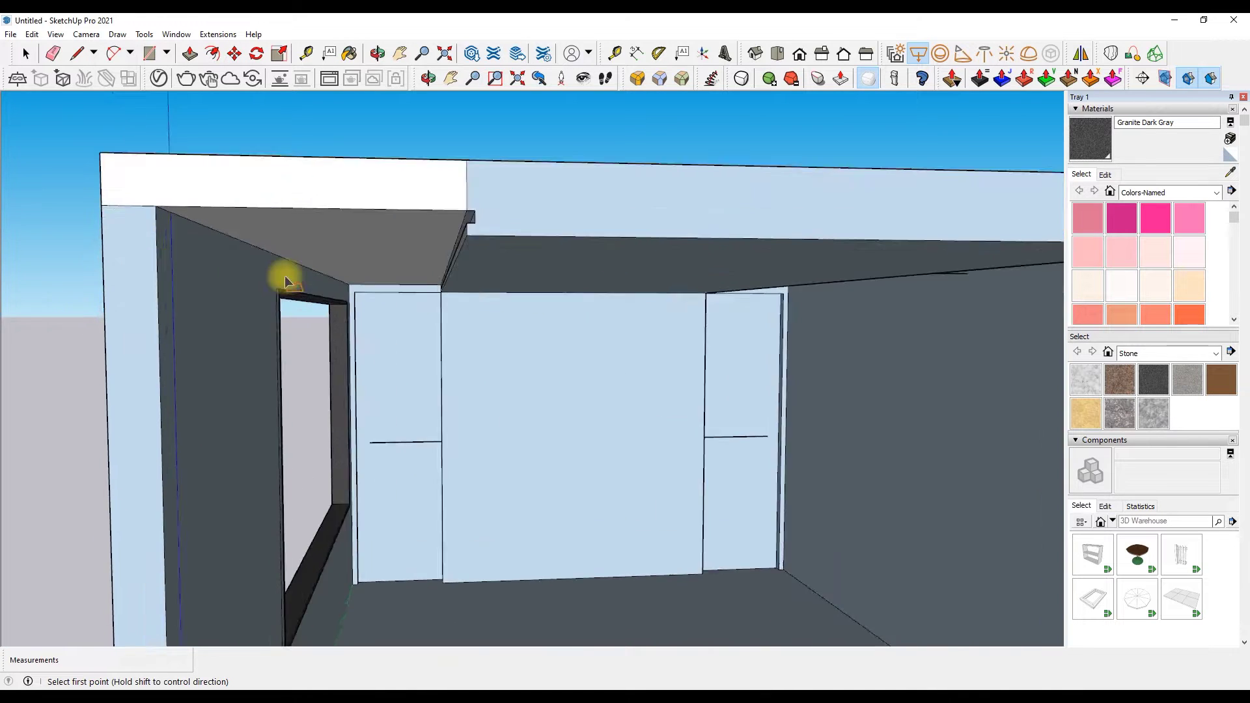
pyautogui.scroll(3, 480, 287)
pyautogui.scroll(2, 468, 291)
pyautogui.click(468, 291)
pyautogui.scroll(-3, 385, 326)
pyautogui.scroll(3, 487, 291)
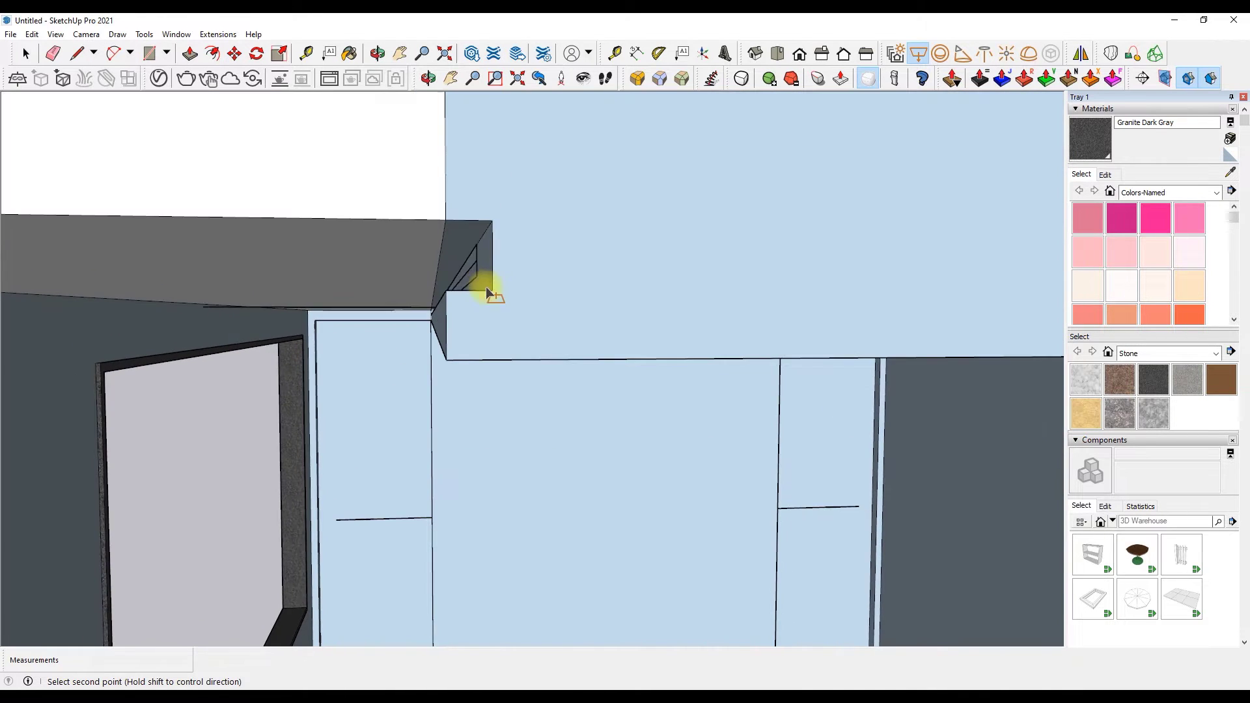
pyautogui.scroll(-3, 408, 289)
pyautogui.scroll(-3, 405, 195)
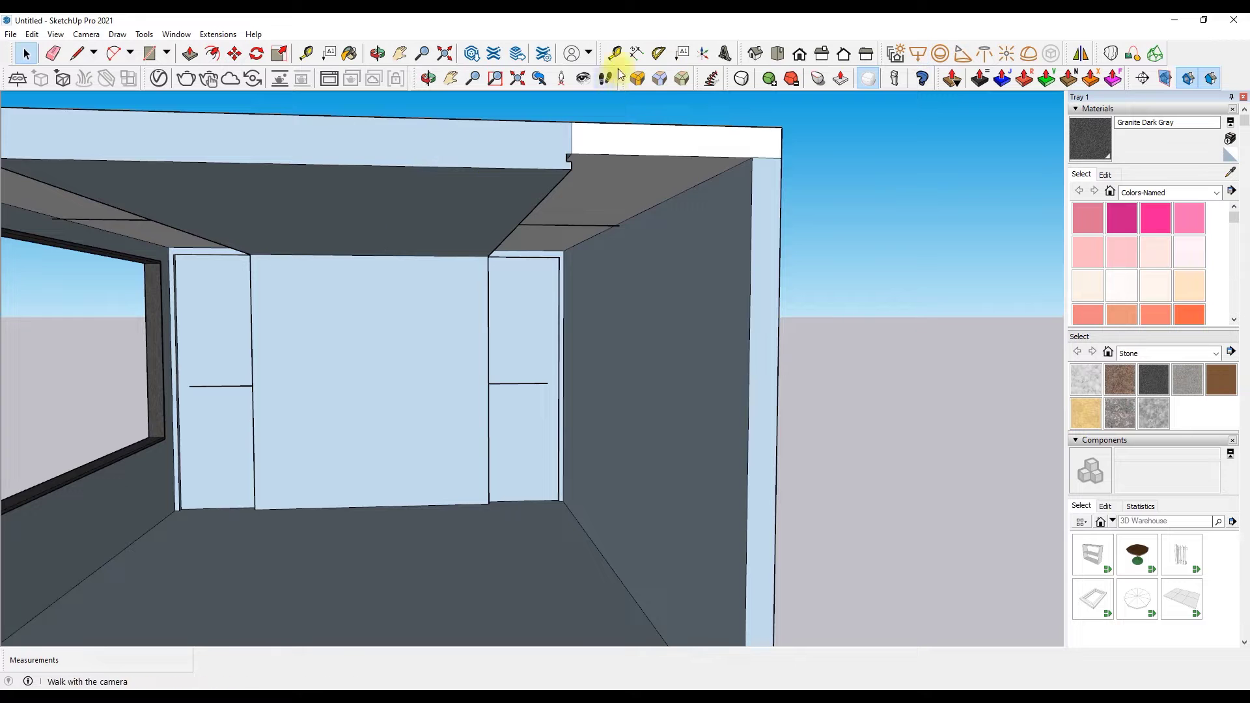
# From the Front view, push the left wall section out 6 inches.
pyautogui.click(800, 55)
pyautogui.scroll(-3, 441, 295)
pyautogui.scroll(3, 454, 361)
pyautogui.scroll(-1, 475, 353)
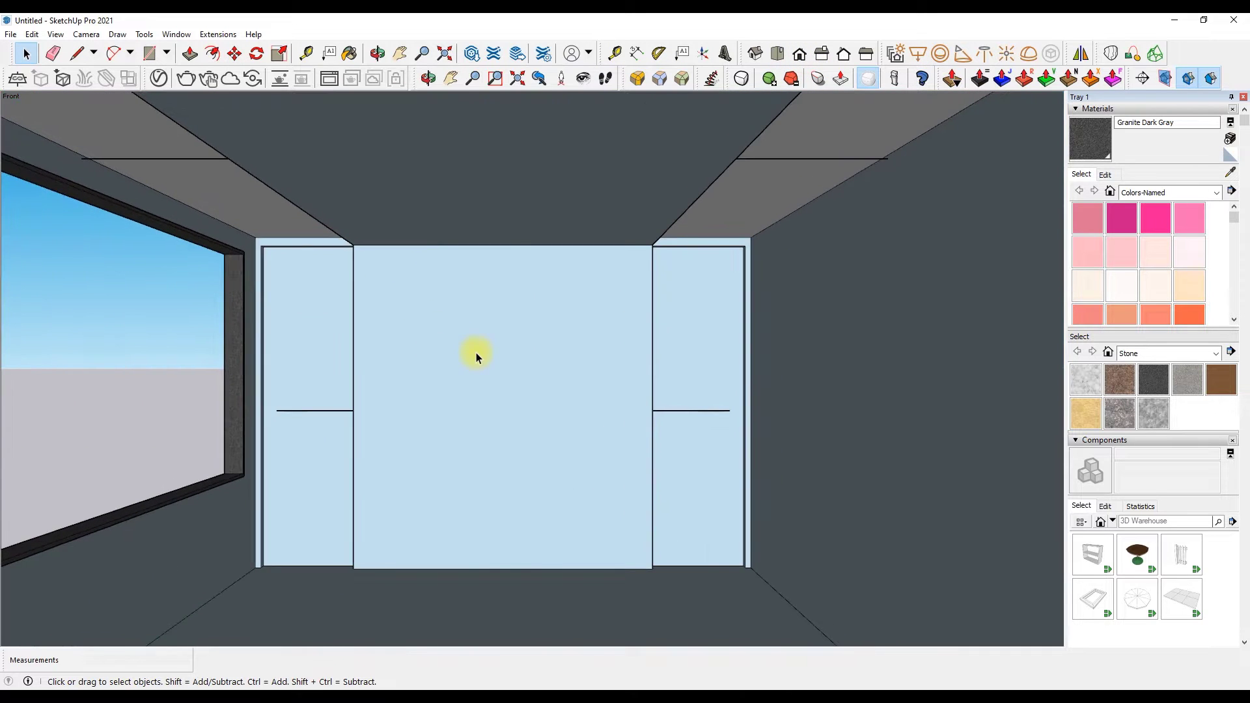
pyautogui.scroll(-2, 475, 353)
pyautogui.click(188, 53)
pyautogui.moveTo(287, 235); pyautogui.dragTo(179, 286)
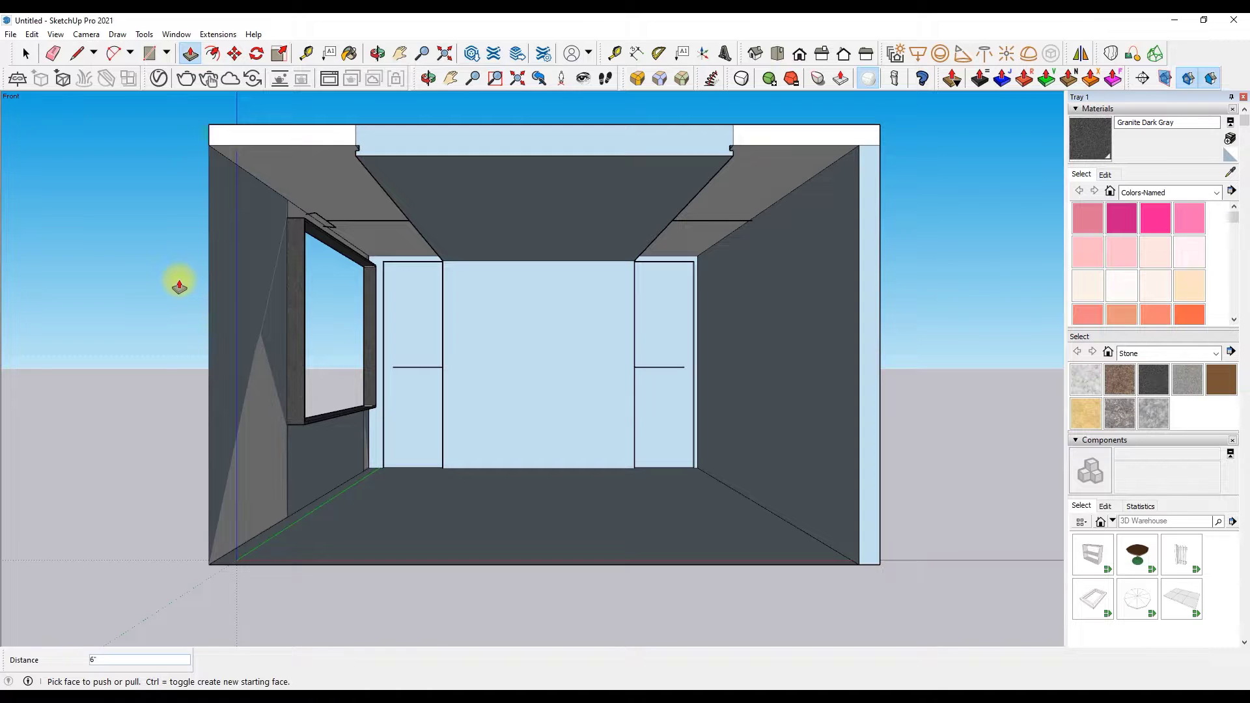
# Erase the stray edges left at the wall corners.
pyautogui.press('e')
pyautogui.scroll(3, 376, 369)
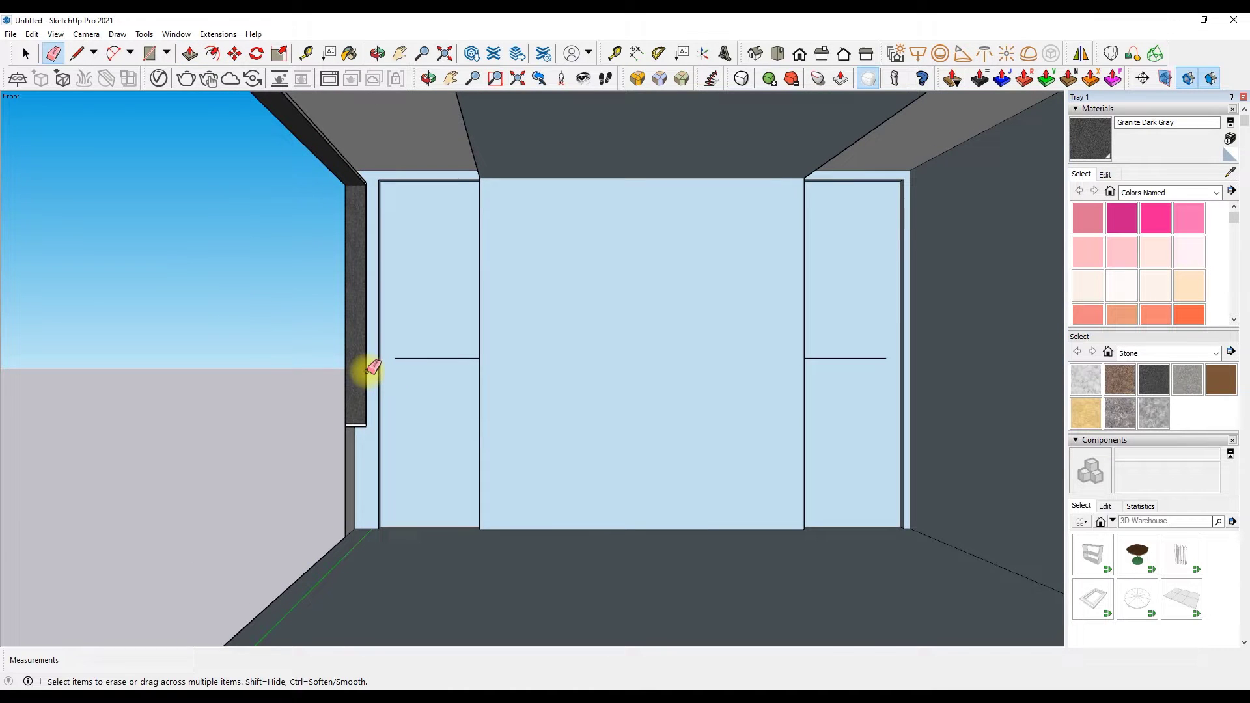
pyautogui.scroll(3, 345, 231)
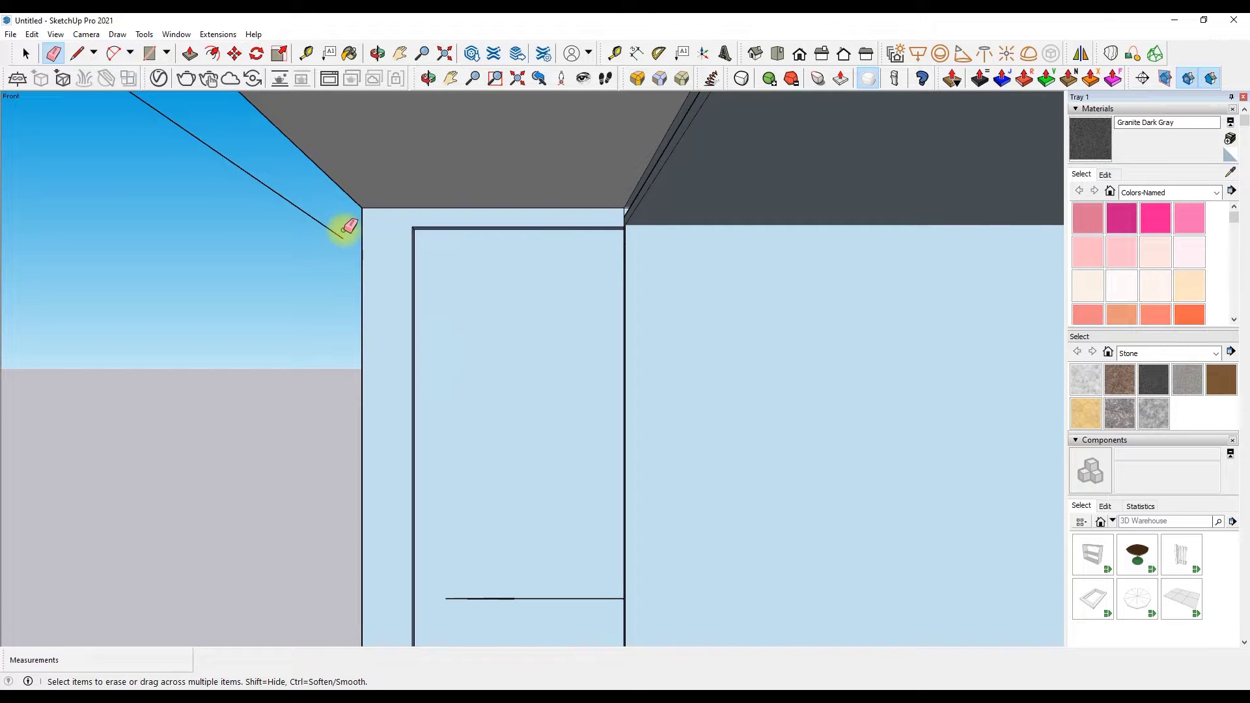
pyautogui.scroll(-3, 345, 231)
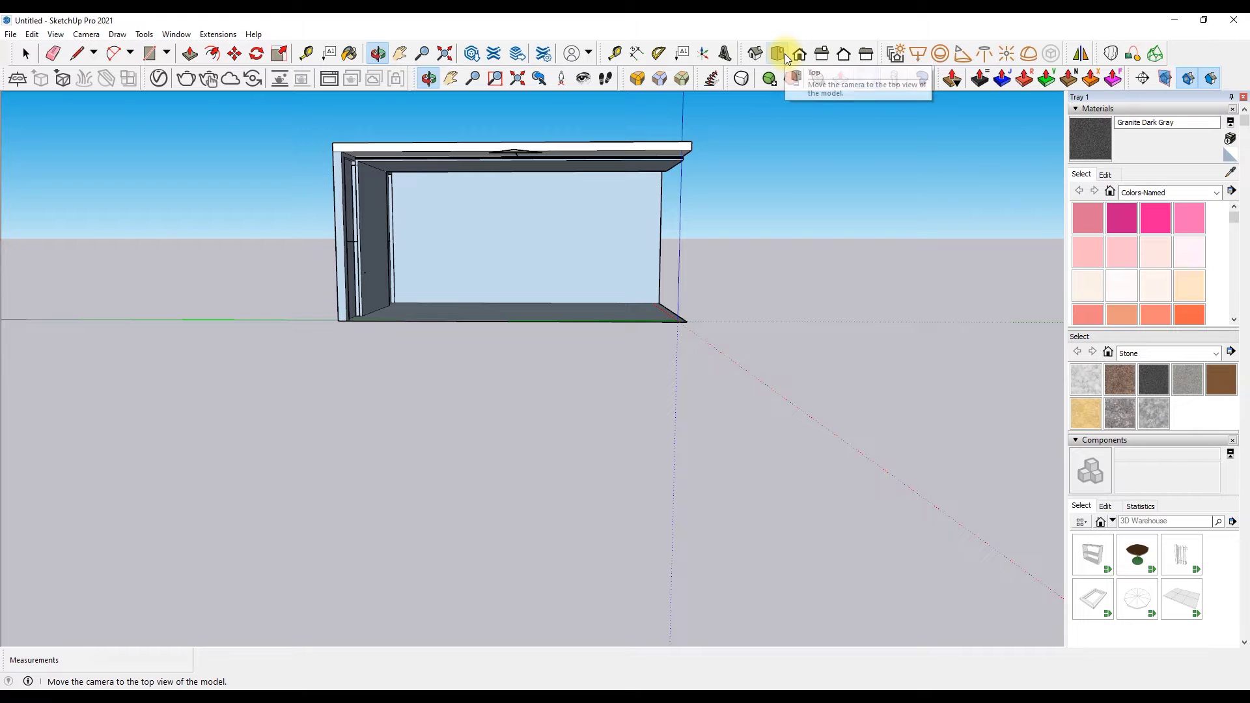
pyautogui.scroll(5, 416, 436)
pyautogui.scroll(2, 428, 435)
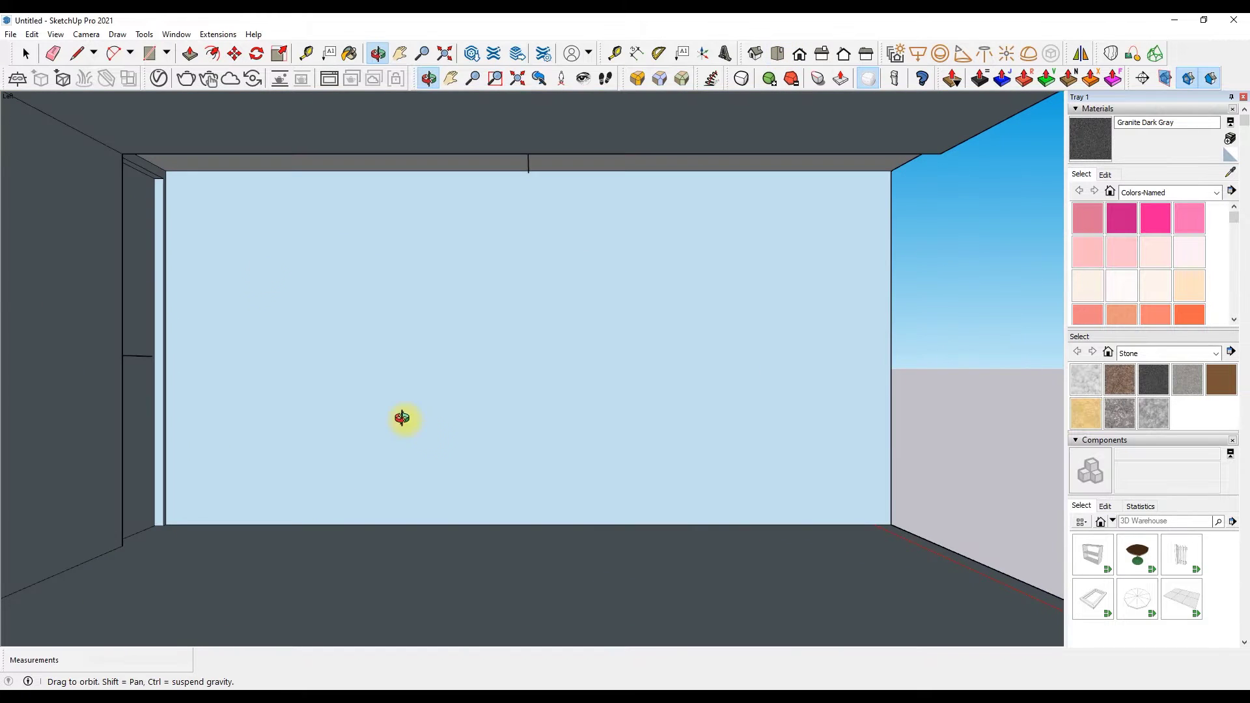
pyautogui.scroll(-3, 256, 144)
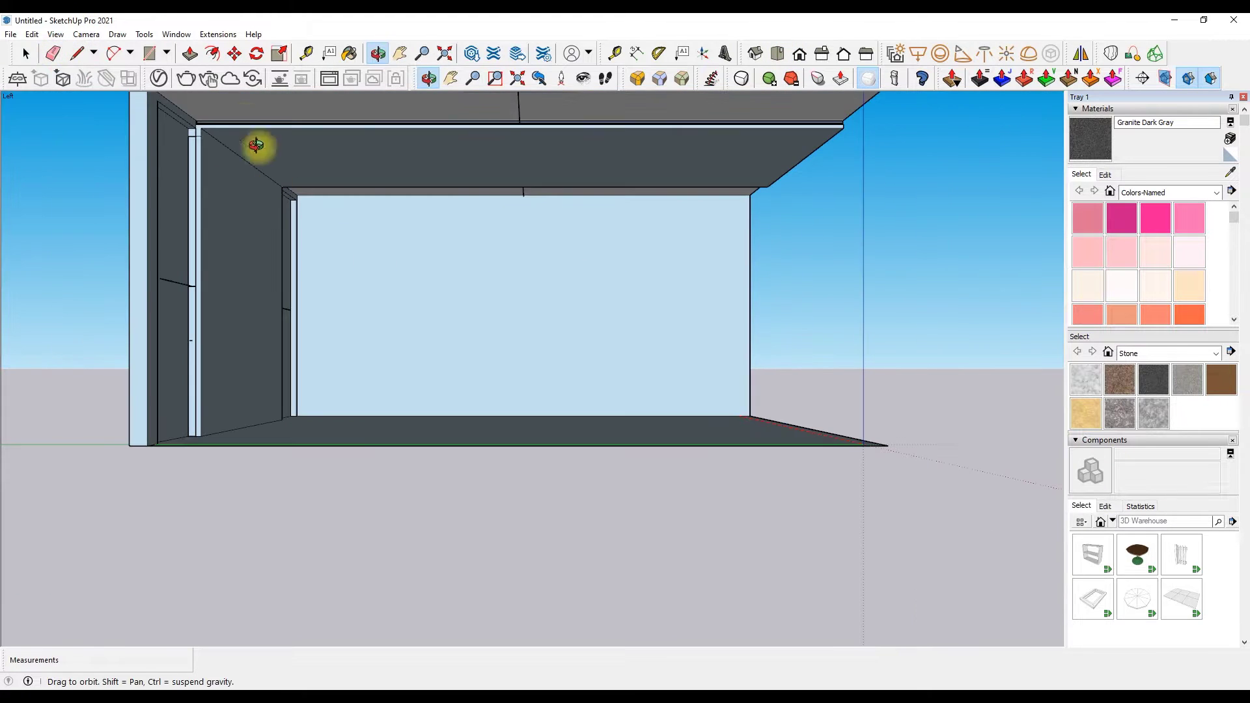
# Push the left wall face back.
pyautogui.click(191, 57)
pyautogui.click(173, 121)
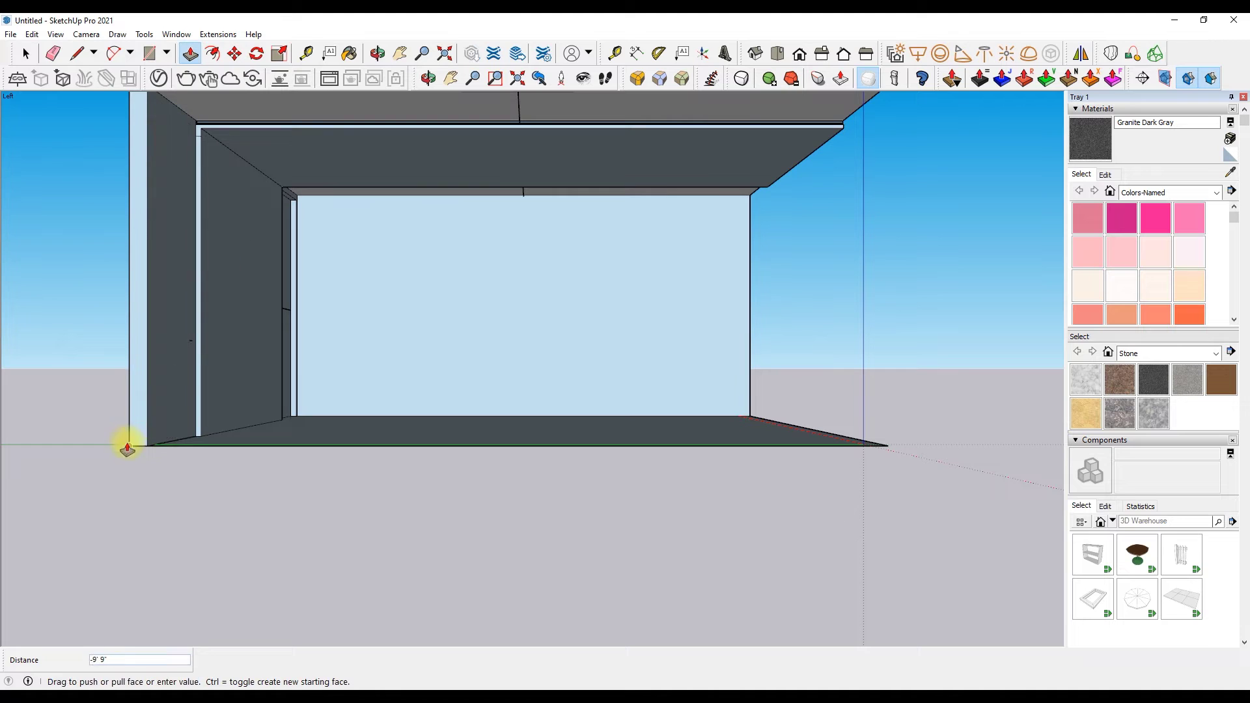
pyautogui.scroll(5, 276, 173)
pyautogui.scroll(-2, 209, 167)
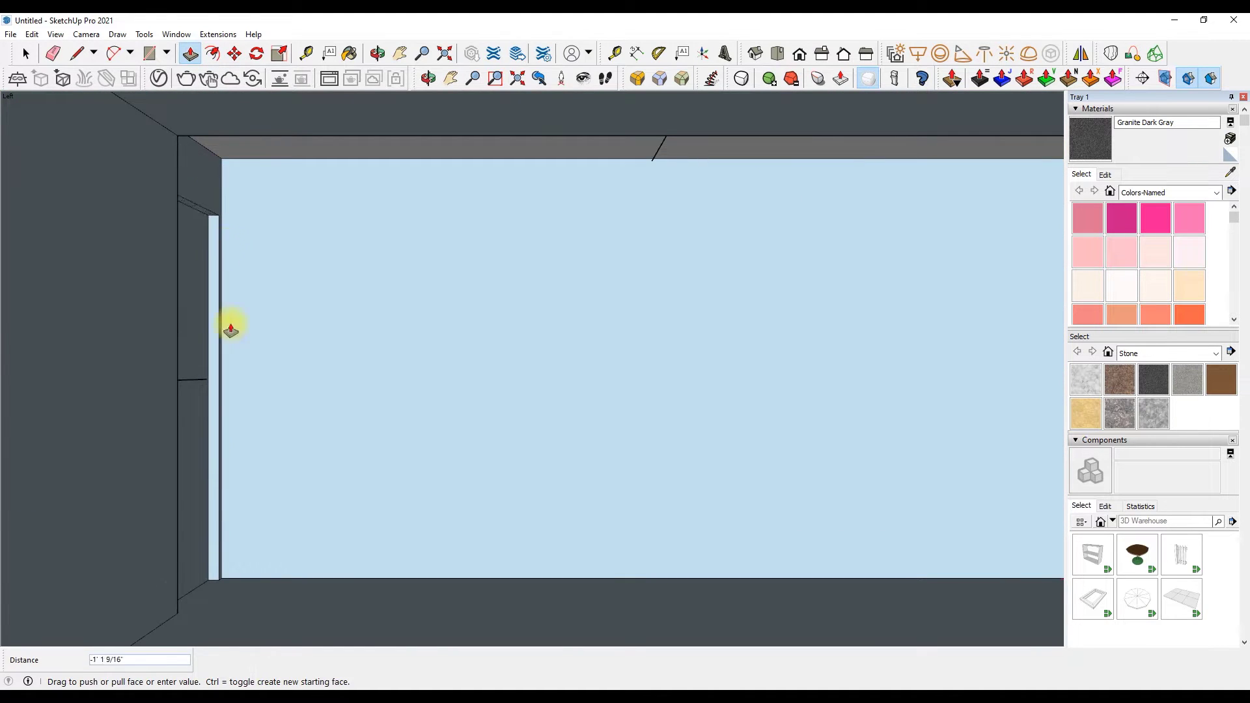
pyautogui.click(165, 630)
pyautogui.scroll(-5, 282, 369)
pyautogui.scroll(3, 192, 260)
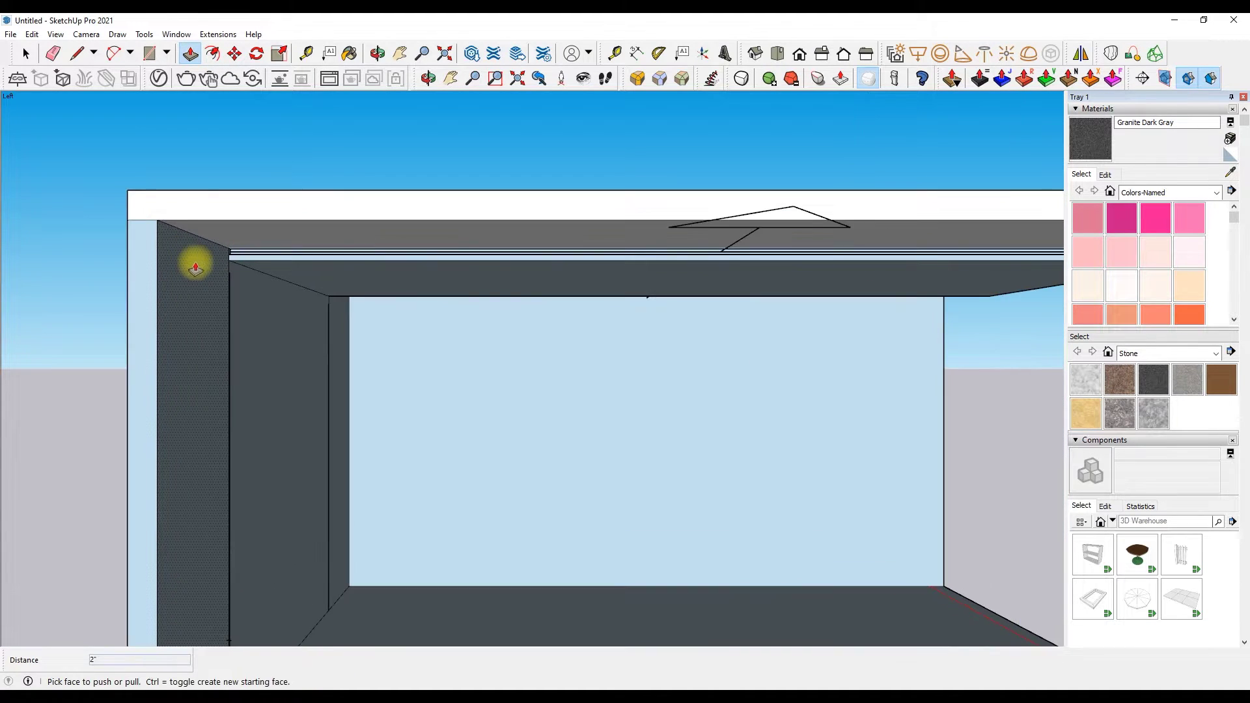
# Draw a line down the back-left corner to mark off a 1 1/2-inch strip.
pyautogui.click(77, 52)
pyautogui.scroll(4, 215, 195)
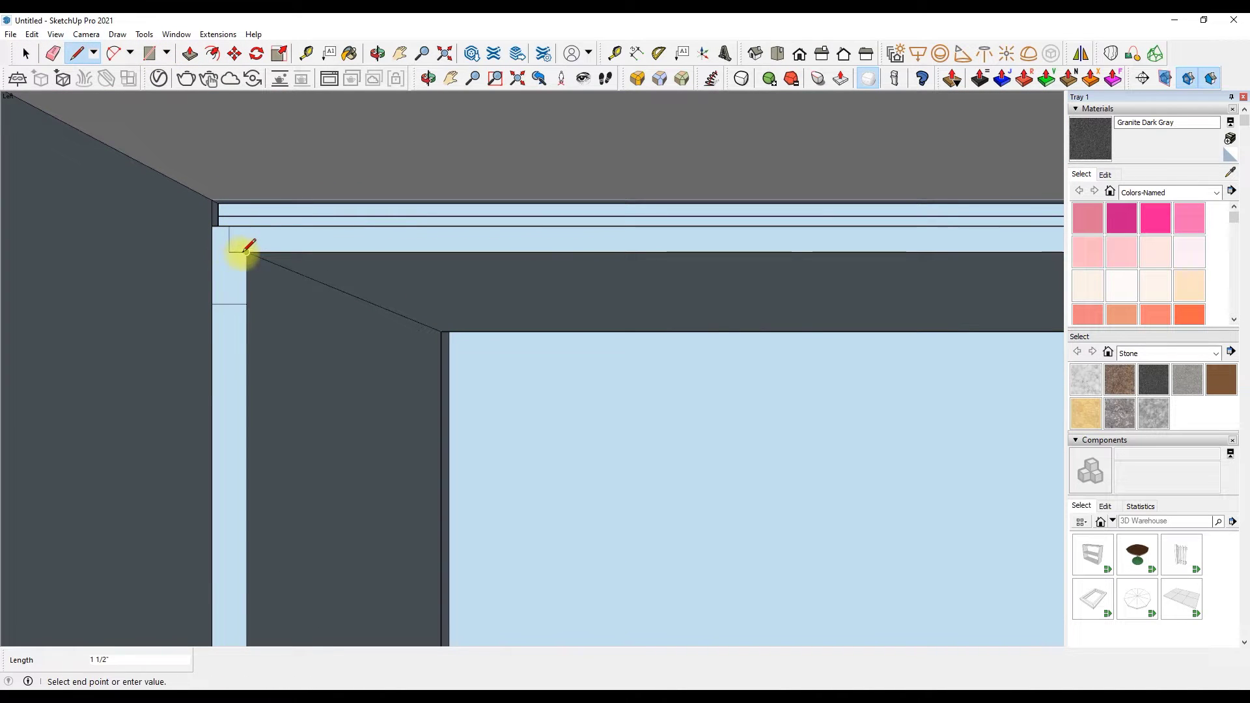
pyautogui.scroll(-3, 251, 190)
pyautogui.scroll(3, 245, 214)
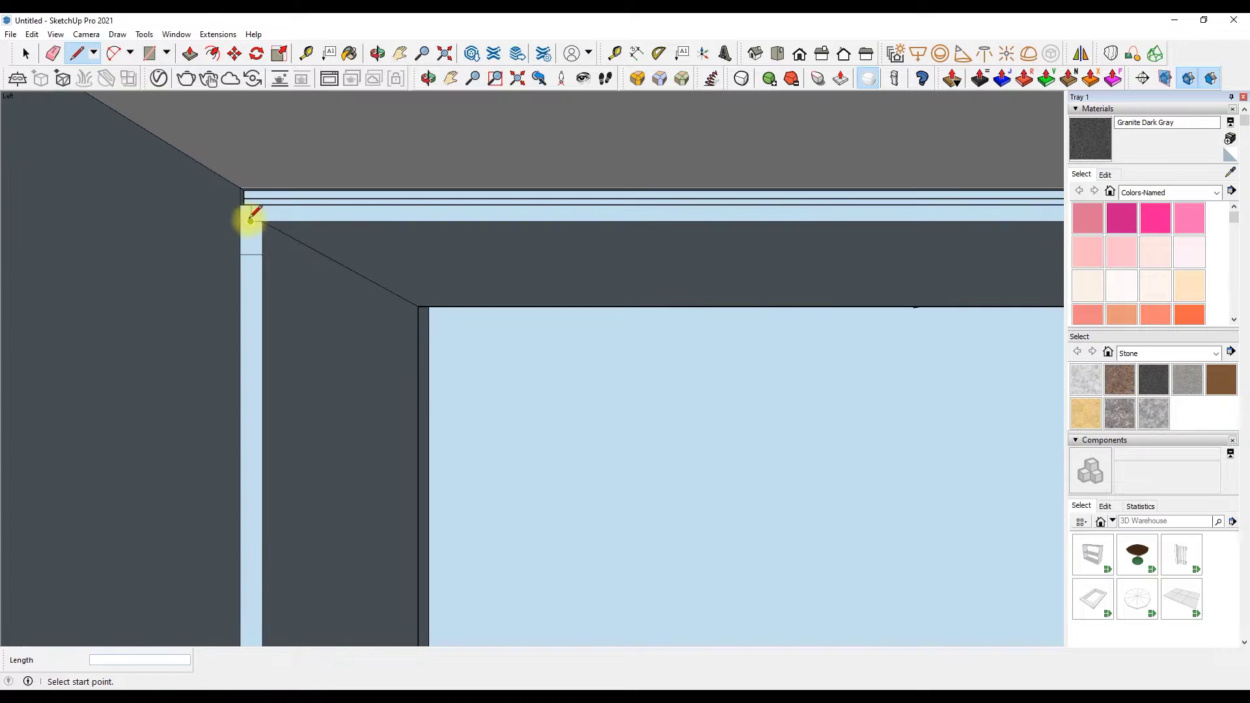
pyautogui.scroll(-2, 265, 162)
pyautogui.scroll(2, 266, 511)
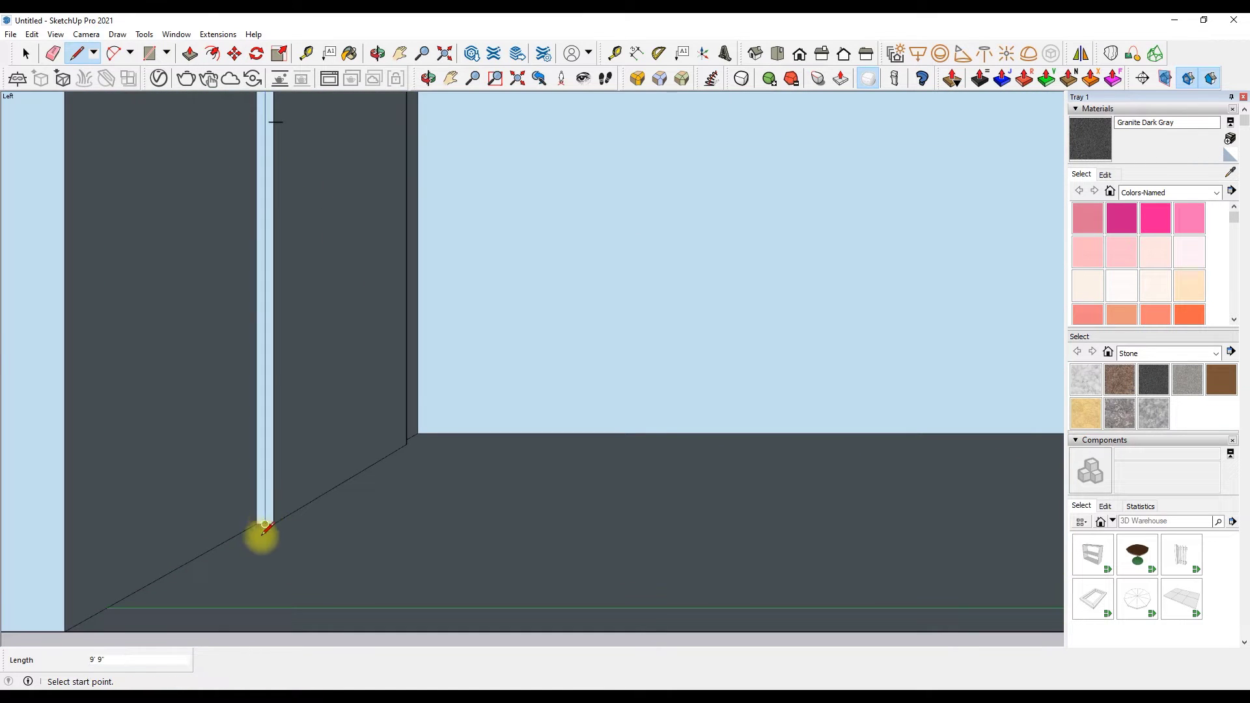
pyautogui.scroll(-4, 264, 527)
pyautogui.scroll(2, 246, 200)
# Erase the stray edges and push the narrow corner strip out 1 inch.
pyautogui.click(54, 52)
pyautogui.scroll(2, 229, 174)
pyautogui.scroll(1, 268, 193)
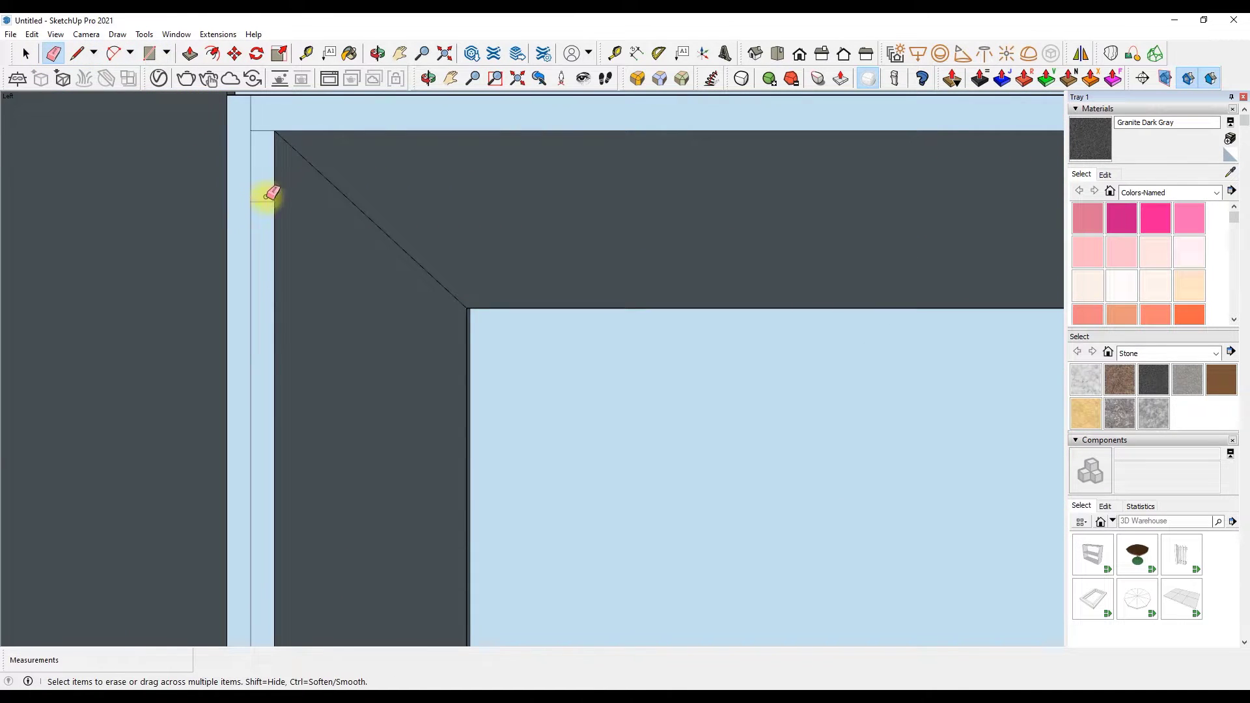
pyautogui.click(189, 54)
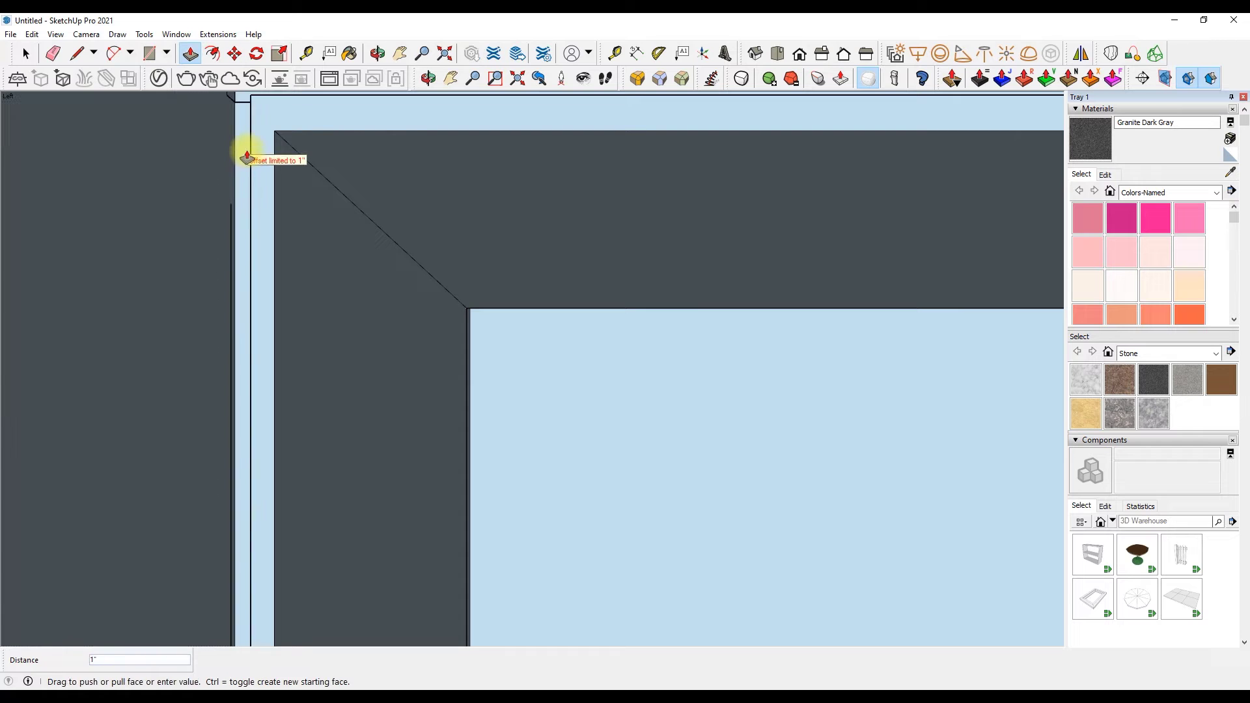
pyautogui.scroll(-2, 246, 158)
pyautogui.scroll(-3, 139, 106)
pyautogui.click(427, 78)
pyautogui.moveTo(430, 163); pyautogui.dragTo(441, 232)
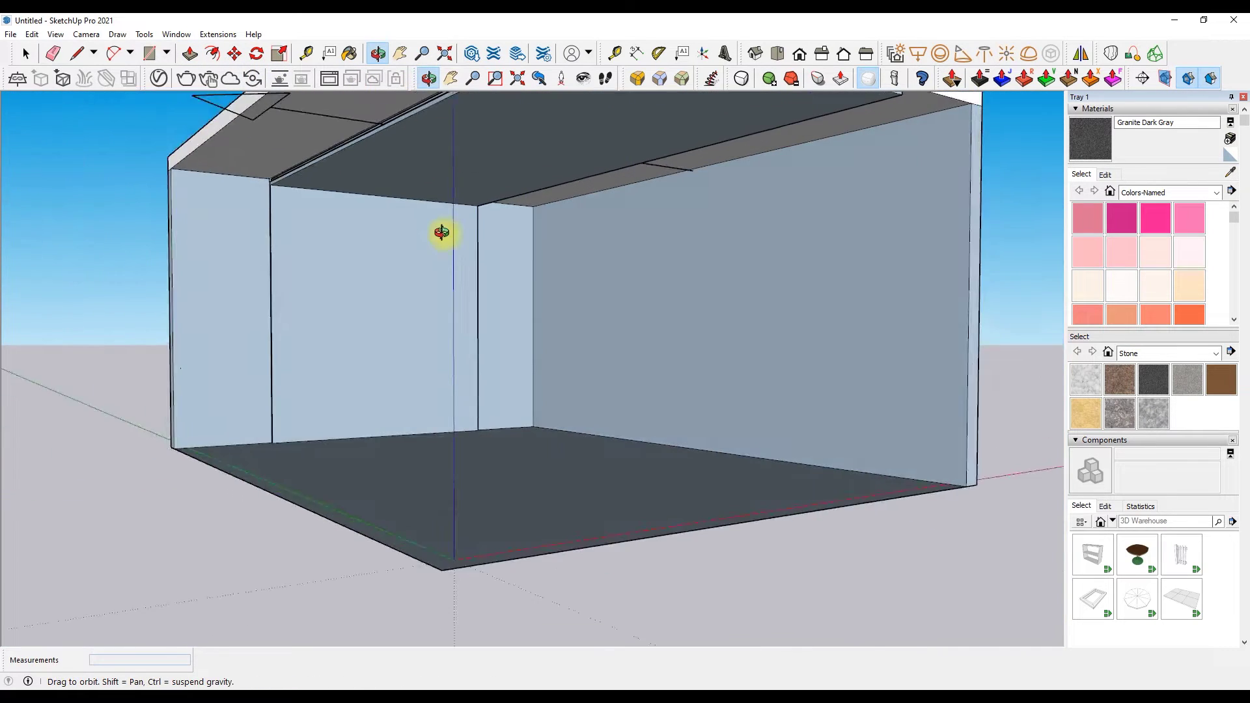
# Draw a line at the corner beneath the overhead beam.
pyautogui.scroll(3, 521, 231)
pyautogui.scroll(2, 455, 169)
pyautogui.moveTo(437, 144)
pyautogui.mouseDown()
pyautogui.moveTo(558, 104)
pyautogui.moveTo(410, 148)
pyautogui.mouseUp()
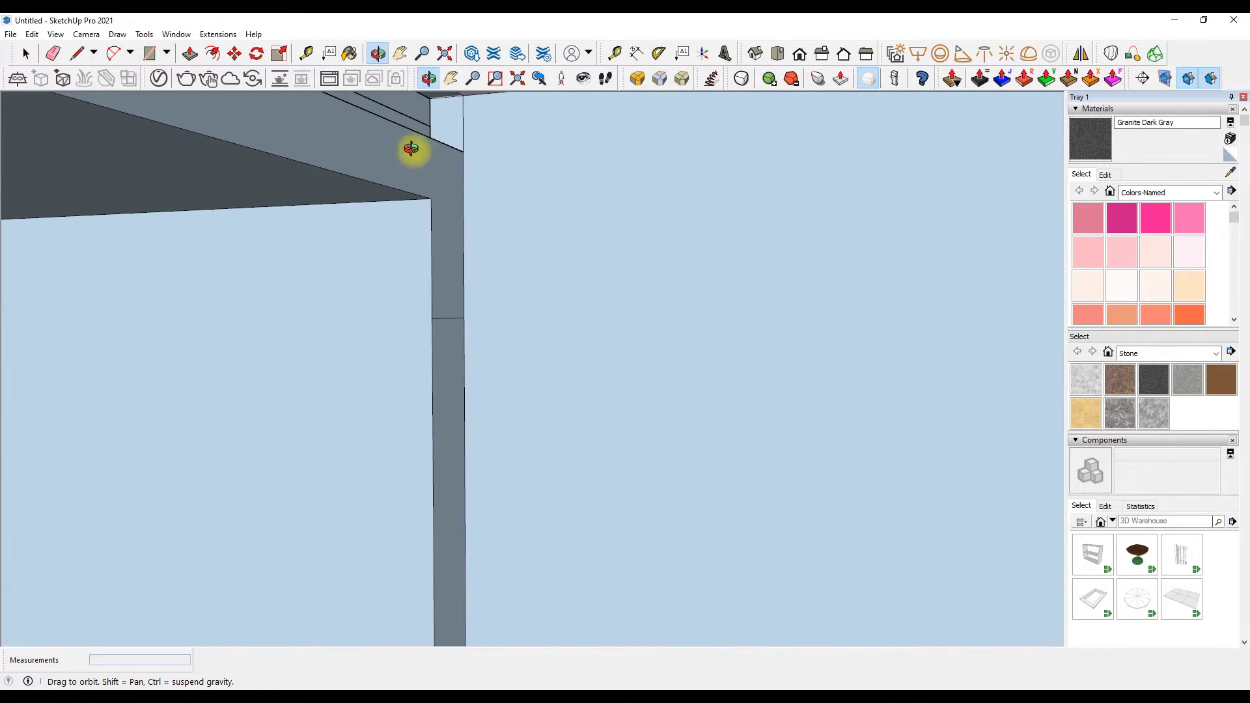
pyautogui.click(77, 53)
pyautogui.click(431, 198)
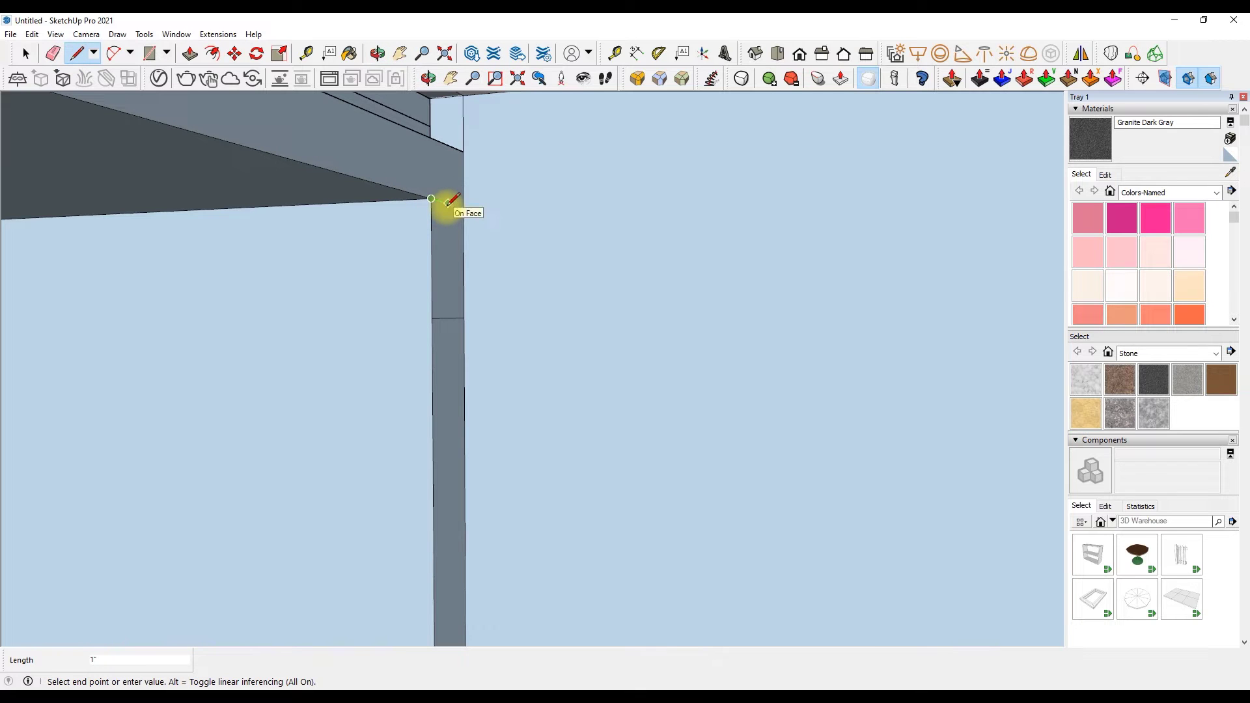
# Push the corner column's face out 9/16 inch from the wall.
pyautogui.click(428, 78)
pyautogui.moveTo(521, 130)
pyautogui.mouseDown()
pyautogui.moveTo(614, 106)
pyautogui.moveTo(460, 214)
pyautogui.moveTo(488, 458)
pyautogui.mouseUp()
pyautogui.scroll(5, 488, 458)
pyautogui.rightClick(467, 480)
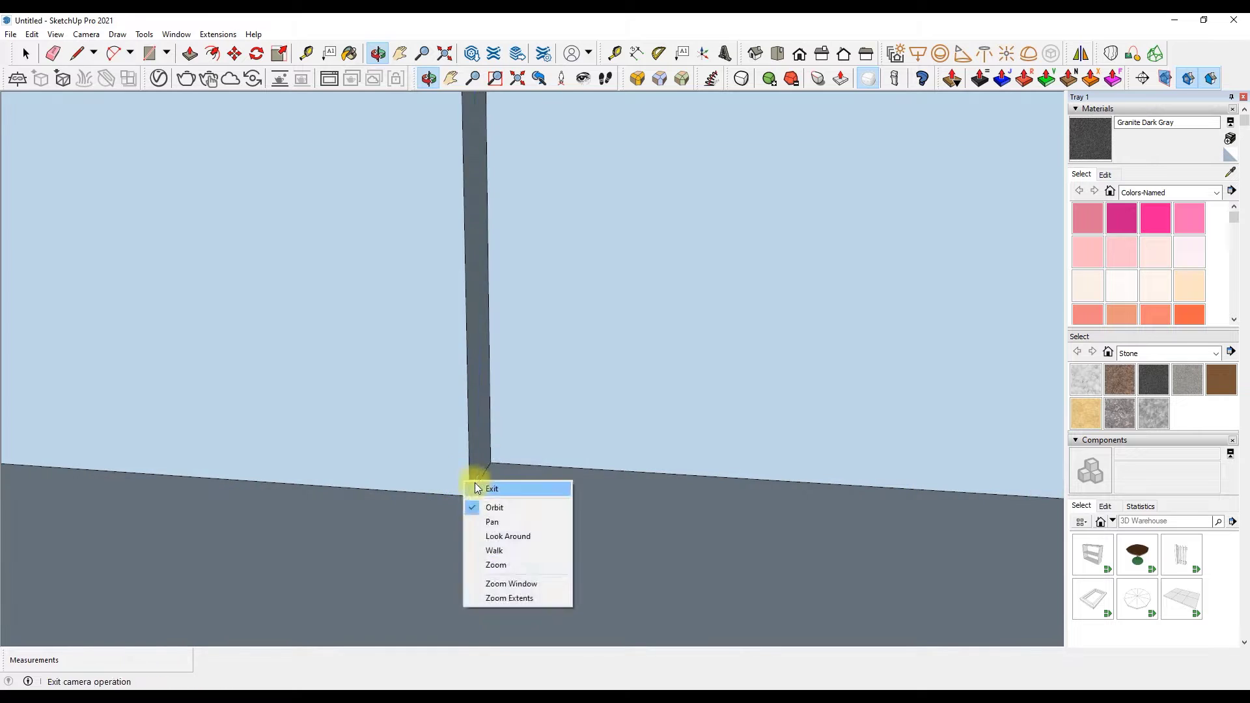
pyautogui.click(485, 486)
pyautogui.click(191, 57)
pyautogui.click(456, 294)
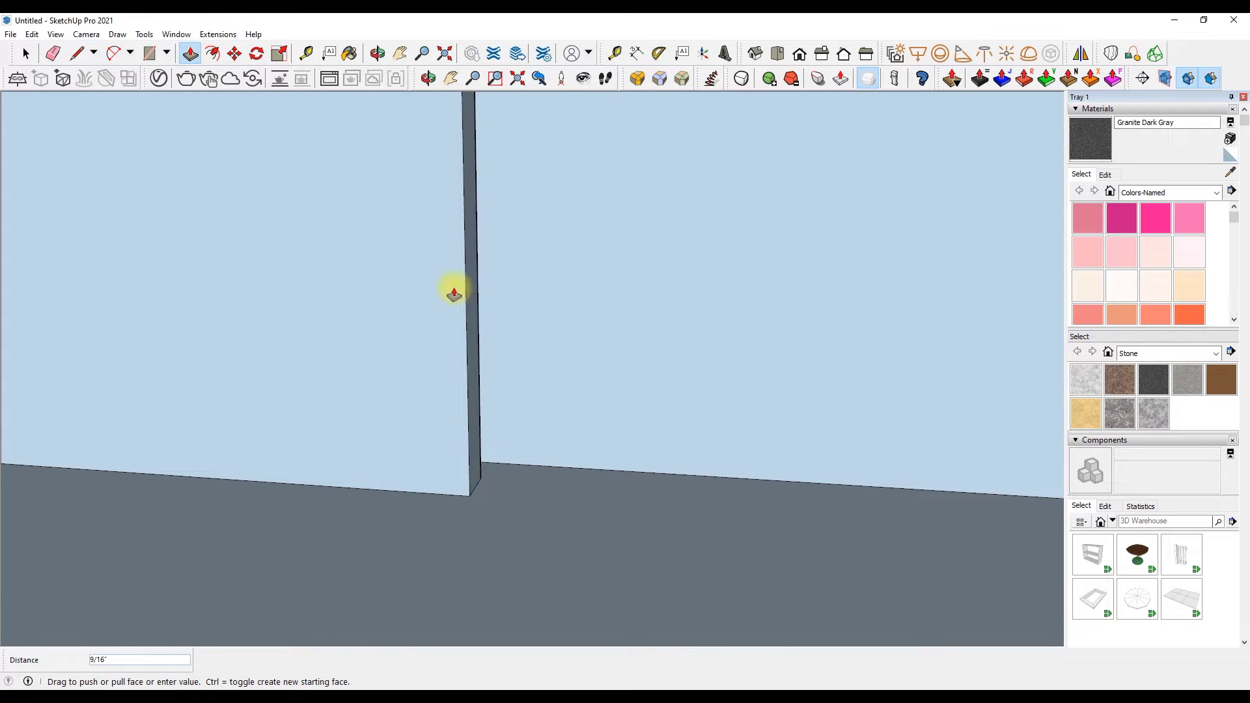
# Show the room from the standard Left view.
pyautogui.click(428, 77)
pyautogui.moveTo(496, 287)
pyautogui.mouseDown()
pyautogui.moveTo(533, 313)
pyautogui.moveTo(572, 306)
pyautogui.mouseUp()
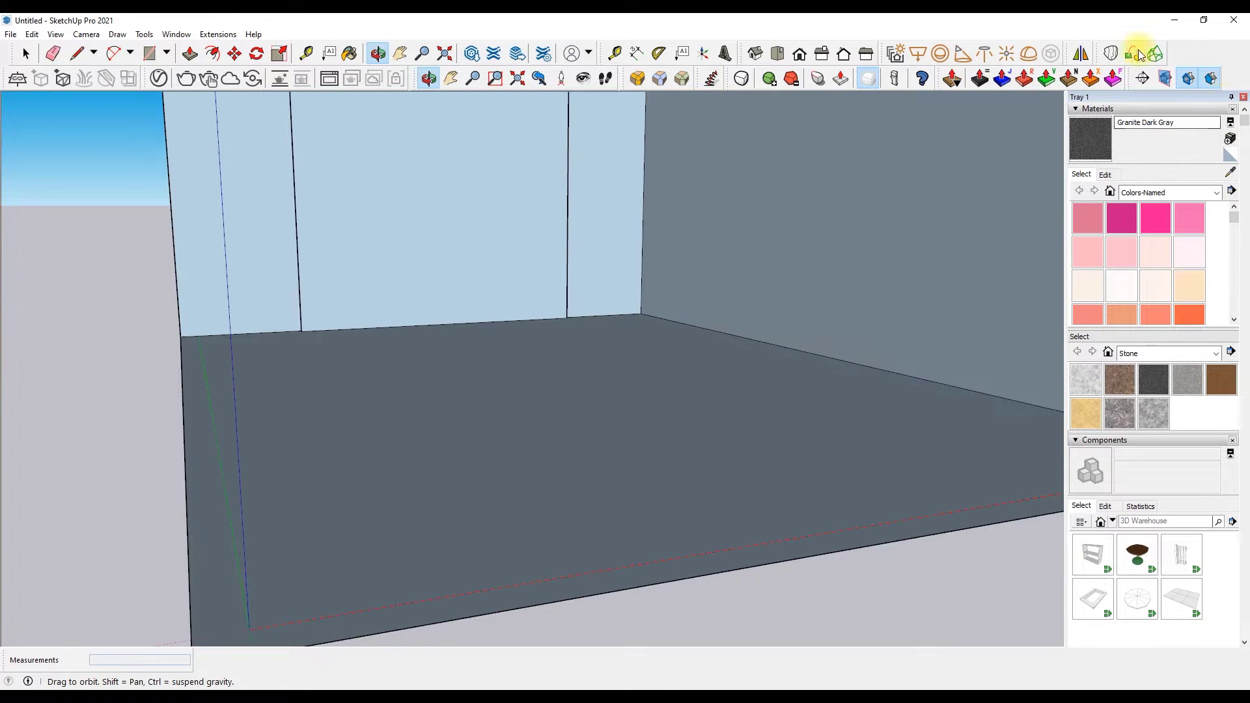
pyautogui.click(877, 73)
pyautogui.press('space')
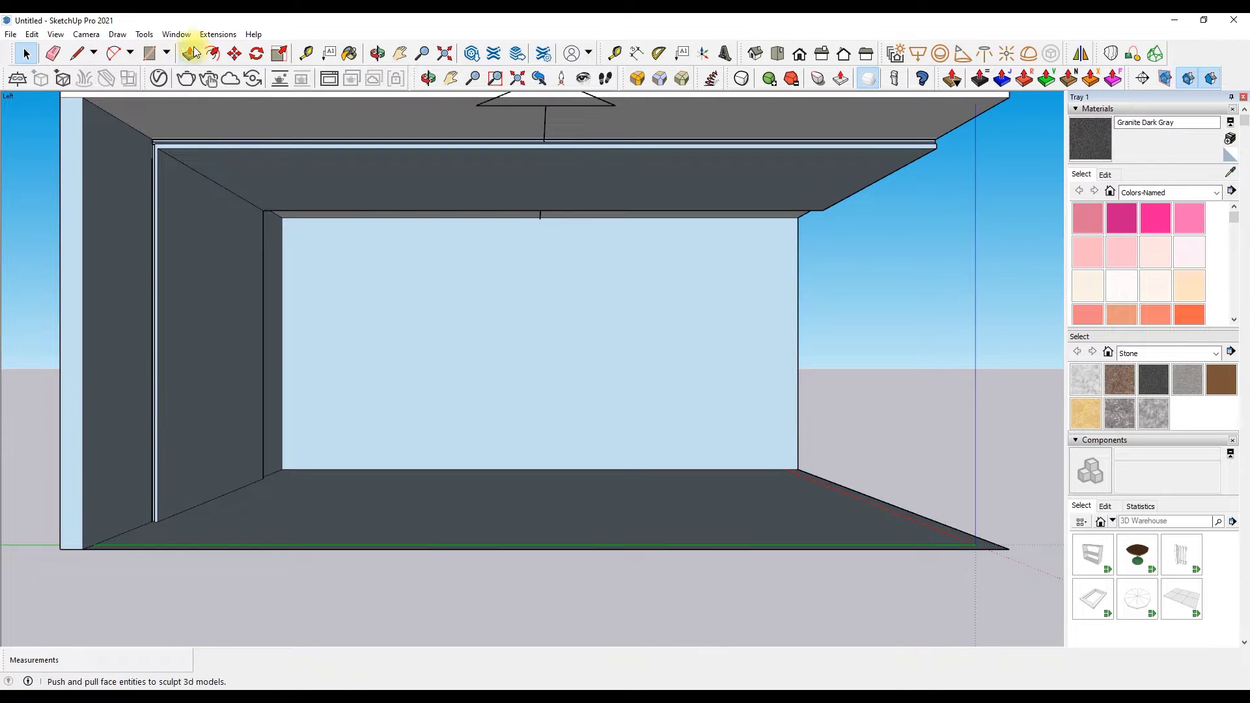
# Draw the first small rectangle on the floor at the back wall's left corner.
pyautogui.scroll(3, 354, 263)
pyautogui.scroll(5, 395, 480)
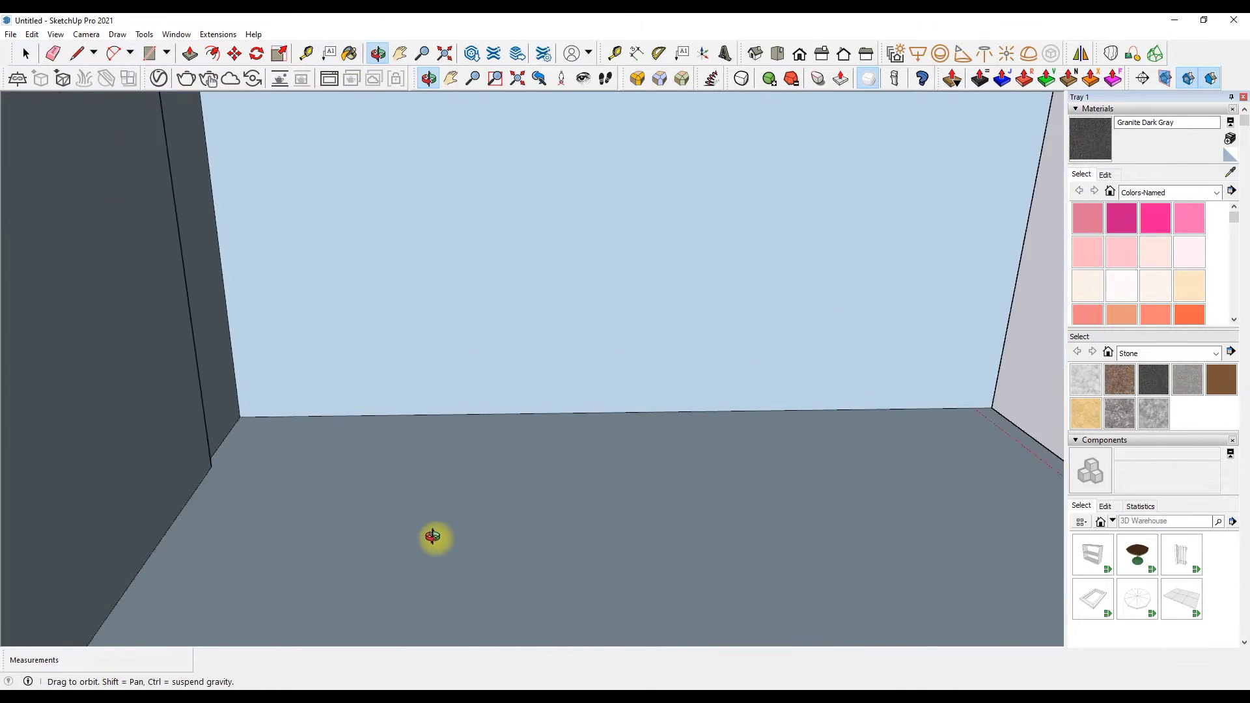
pyautogui.scroll(2, 396, 480)
pyautogui.press('l')
pyautogui.scroll(2, 241, 354)
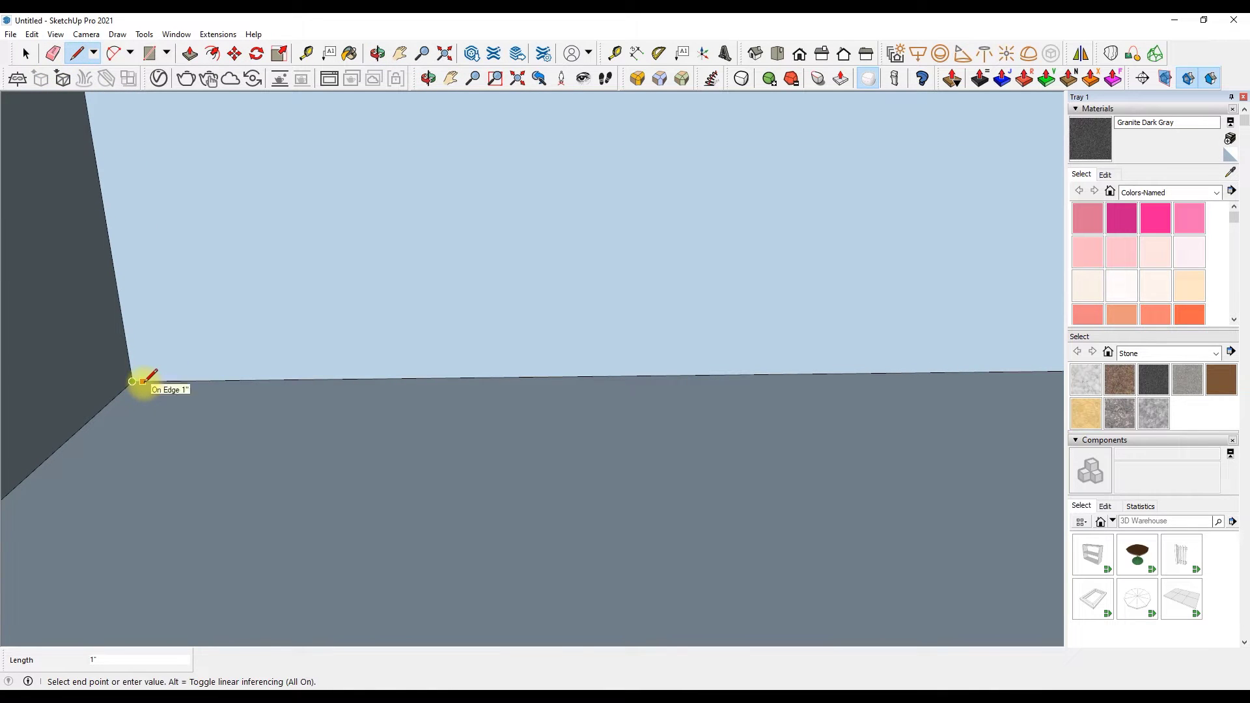
pyautogui.moveTo(137, 389); pyautogui.dragTo(145, 383, button='middle')
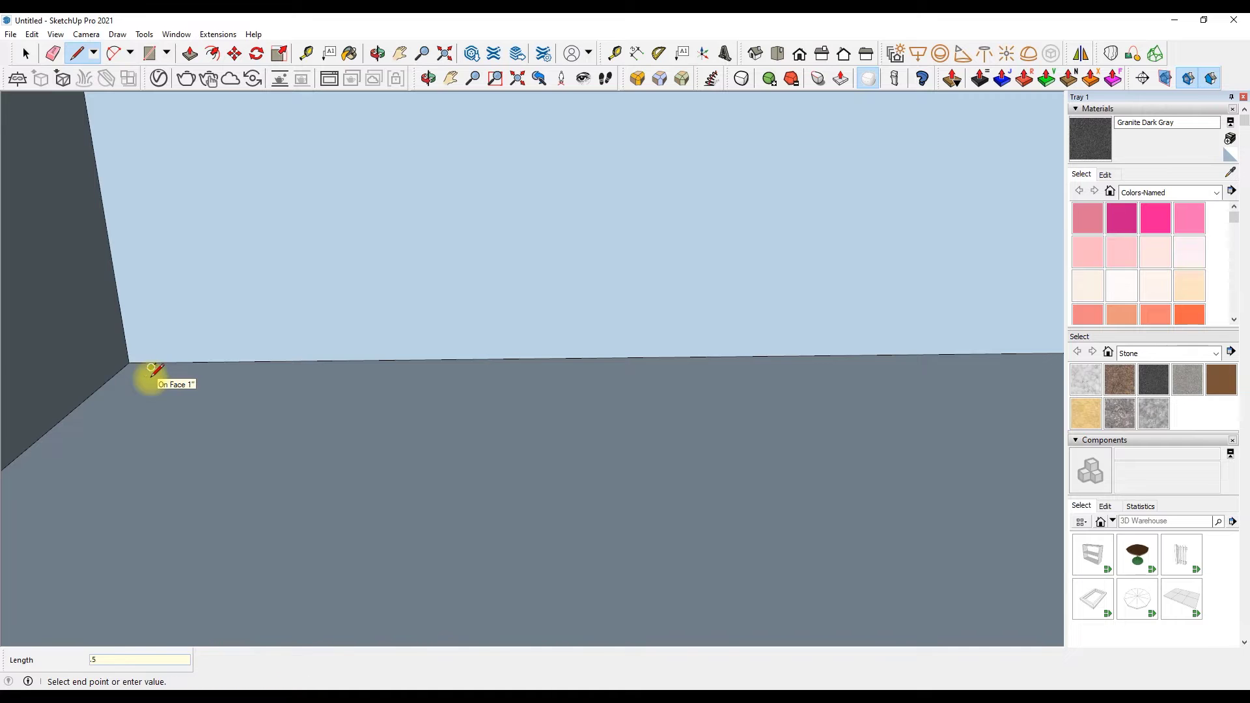
pyautogui.moveTo(215, 364); pyautogui.dragTo(316, 391, button='middle')
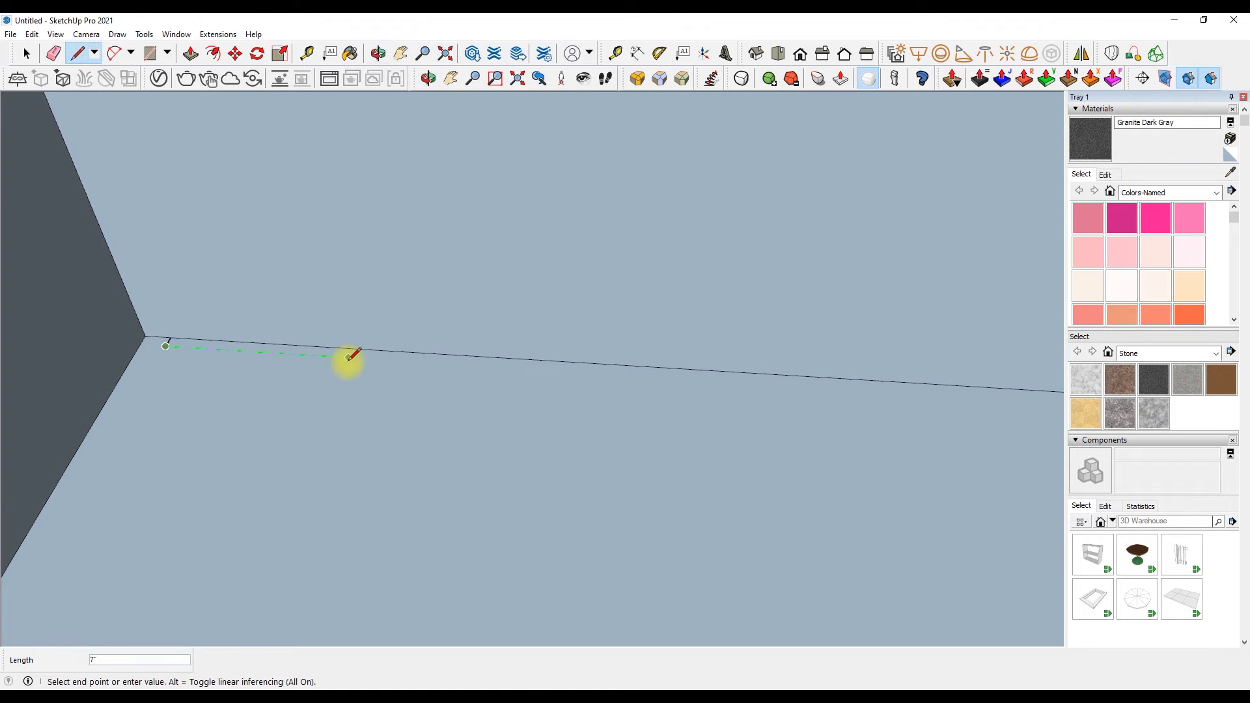
pyautogui.click(347, 358)
pyautogui.scroll(-3, 346, 358)
# Draw a second small floor rectangle along the wall base and pick the 0006_Pink material.
pyautogui.click(229, 341)
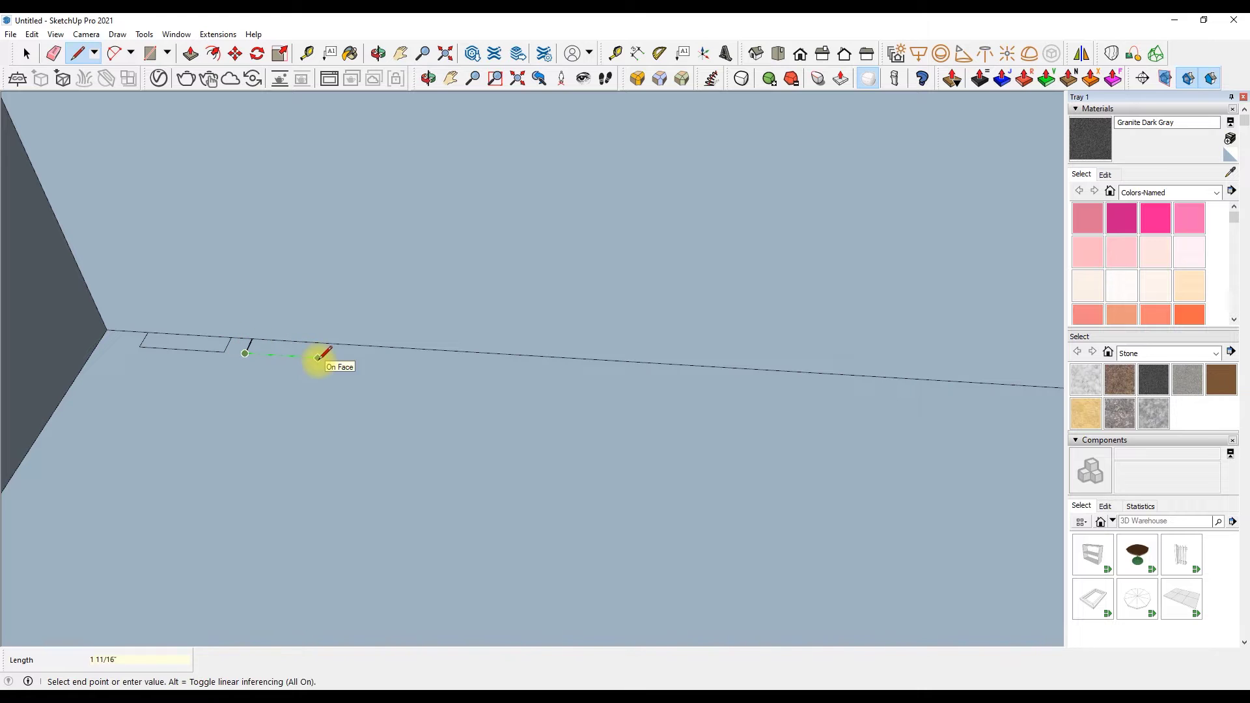
pyautogui.click(336, 343)
pyautogui.press('space')
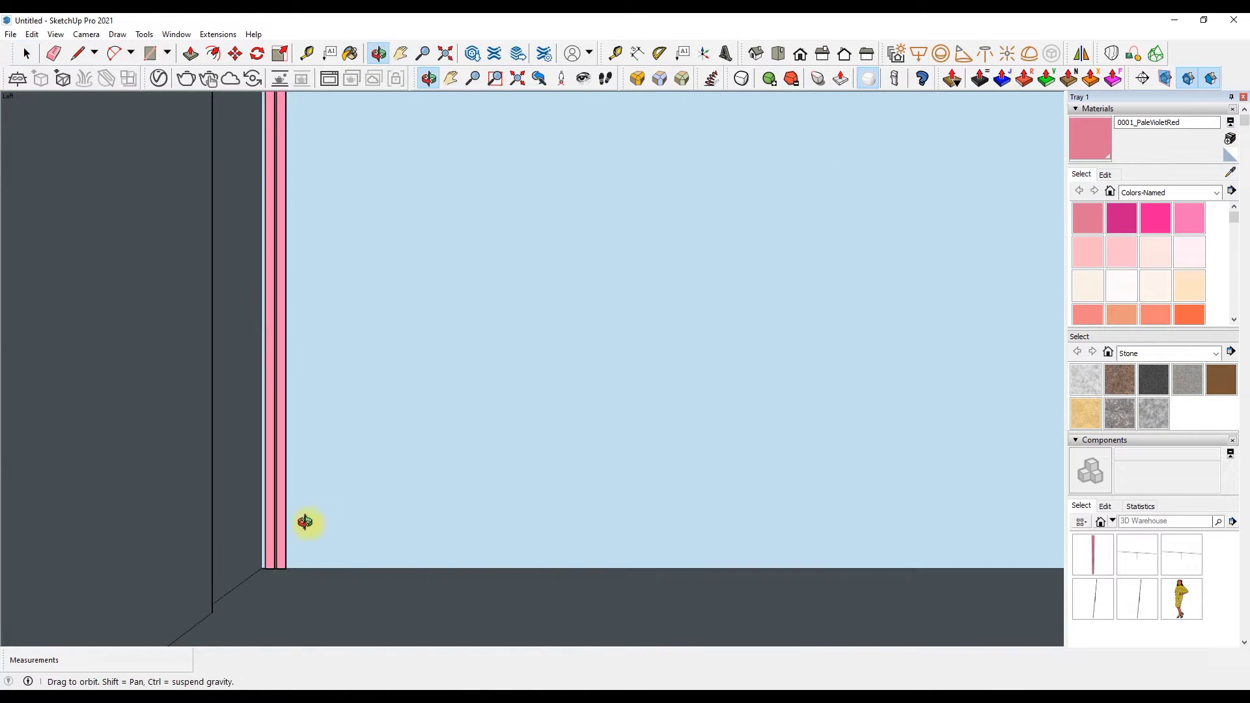
pyautogui.moveTo(304, 521); pyautogui.dragTo(297, 538)
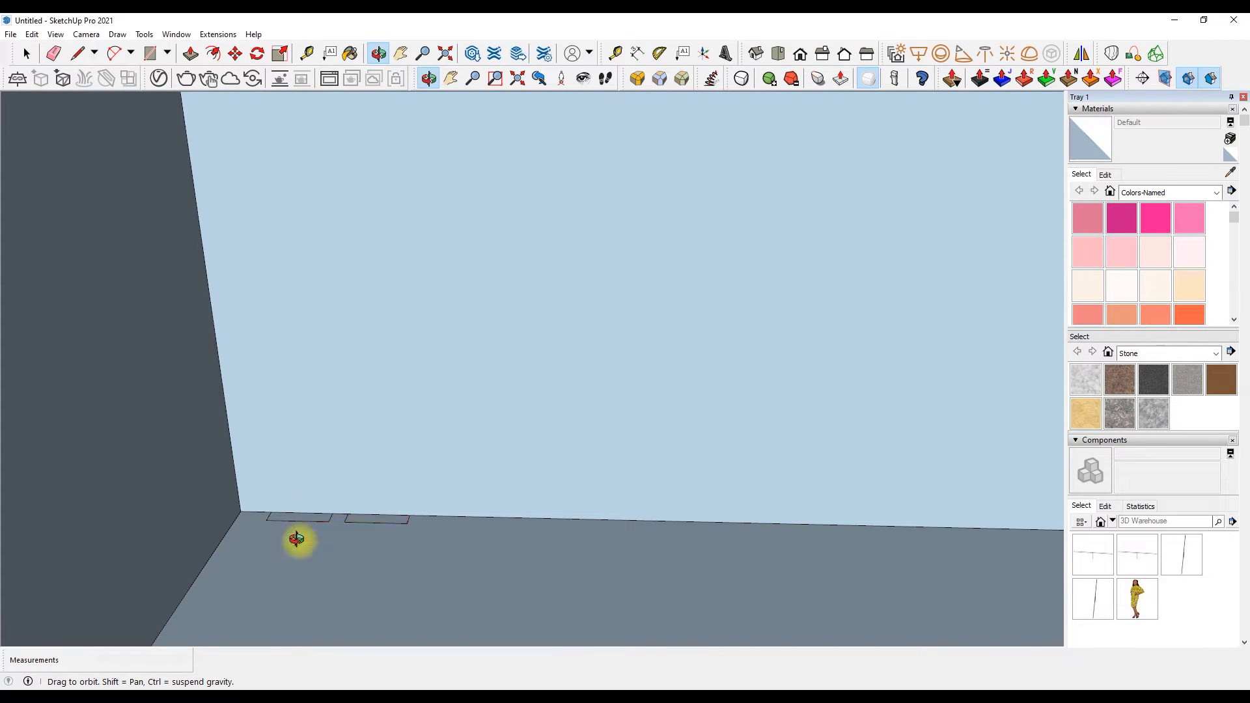
pyautogui.click(78, 53)
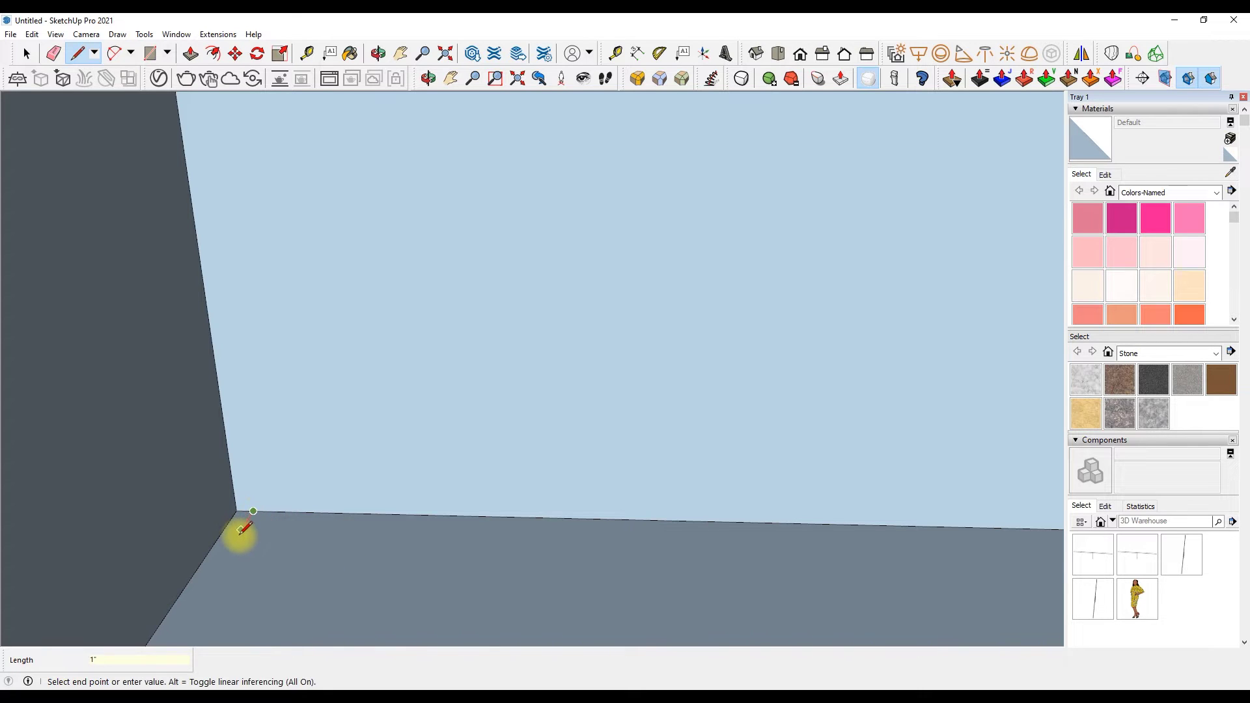
pyautogui.click(248, 520)
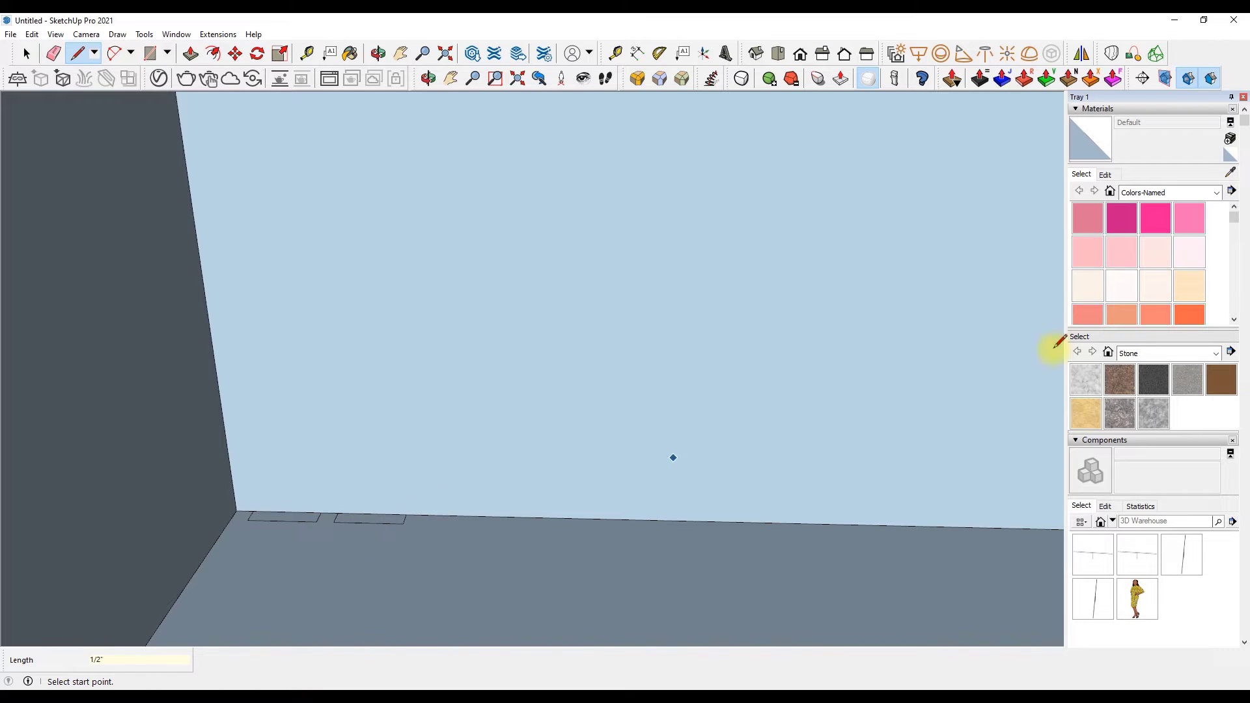
pyautogui.press('space')
pyautogui.click(1115, 255)
# Paint the floor rectangle 0006_Pink and turn the rectangles into a component.
pyautogui.click(296, 516)
pyautogui.press('g')
pyautogui.press('Return')
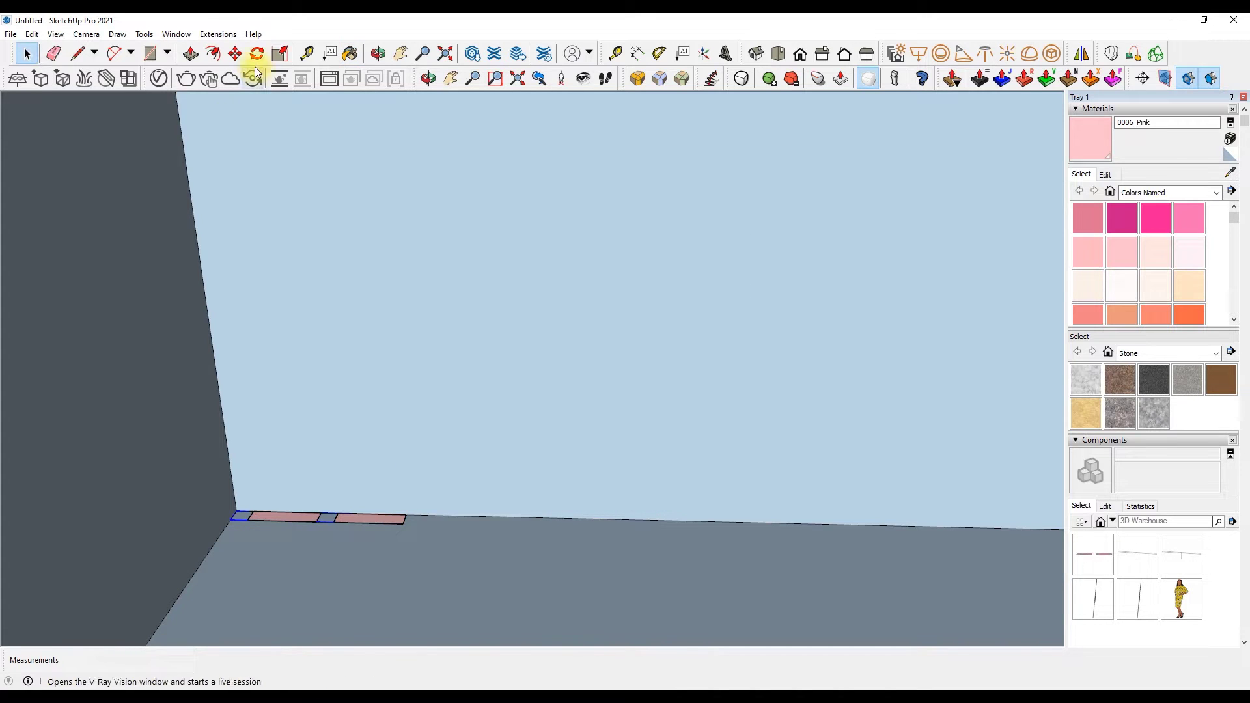
# Copy the strip component repeatedly along the wall base toward the right end.
pyautogui.press('m')
pyautogui.scroll(2, 251, 505)
pyautogui.press('ctrl')
pyautogui.click(227, 531)
pyautogui.click(502, 538)
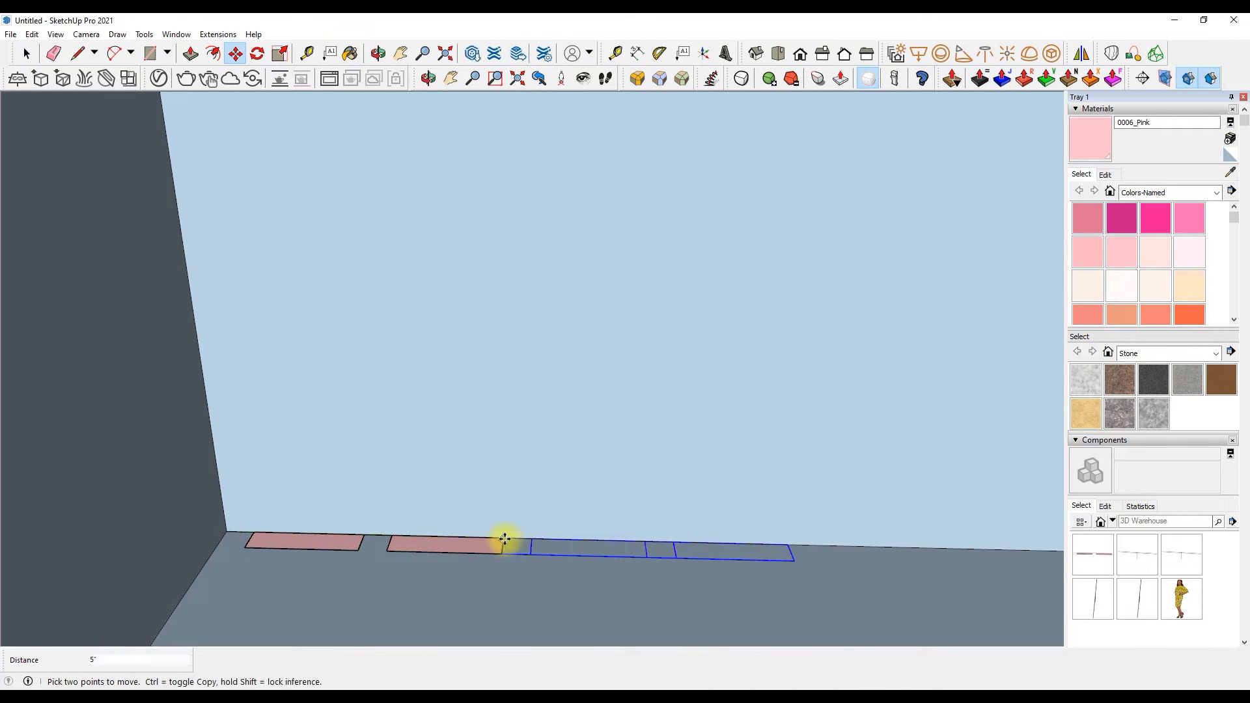
pyautogui.click(787, 543)
pyautogui.moveTo(346, 515); pyautogui.dragTo(713, 522, button='middle')
pyautogui.click(711, 514)
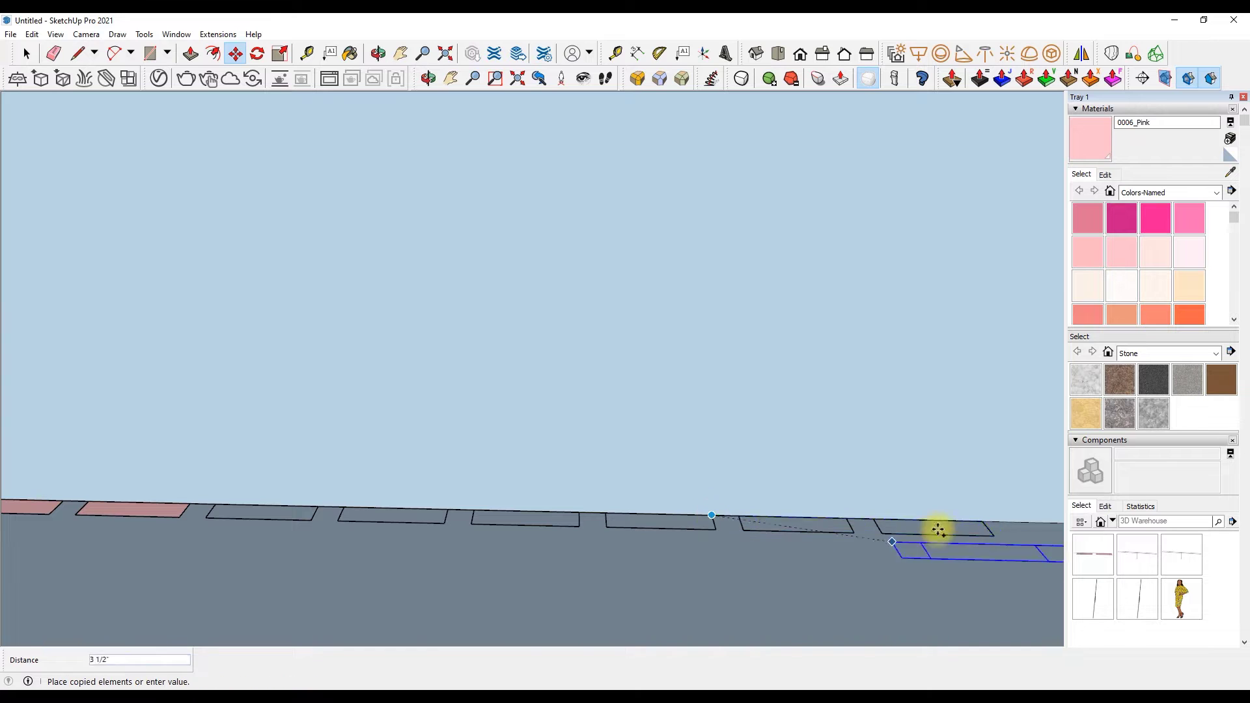
pyautogui.scroll(-2, 167, 494)
pyautogui.scroll(1, 560, 498)
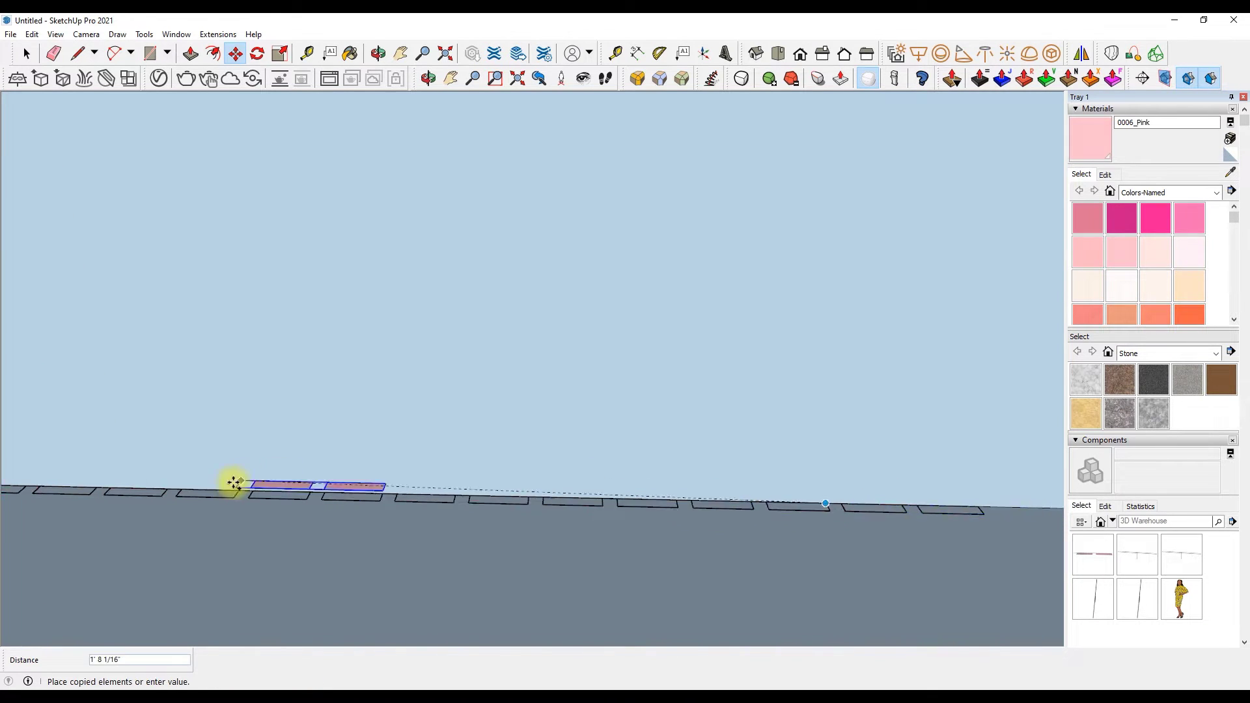
pyautogui.click(756, 497)
pyautogui.scroll(-2, 469, 474)
pyautogui.scroll(-1, 469, 475)
pyautogui.press('space')
# Select the whole row of floor strips for copying.
pyautogui.moveTo(692, 519); pyautogui.dragTo(689, 514)
pyautogui.click(59, 473)
pyautogui.press('ctrl')
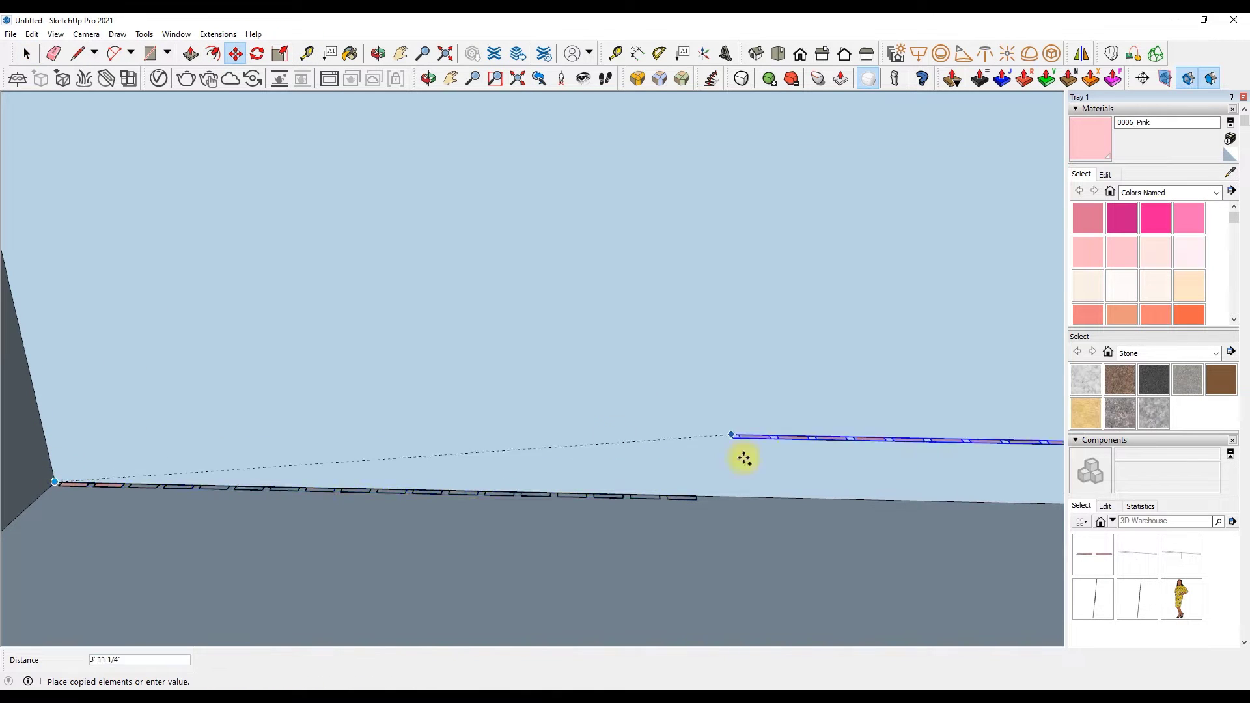
pyautogui.scroll(2, 715, 469)
pyautogui.moveTo(655, 487); pyautogui.dragTo(513, 477, button='middle')
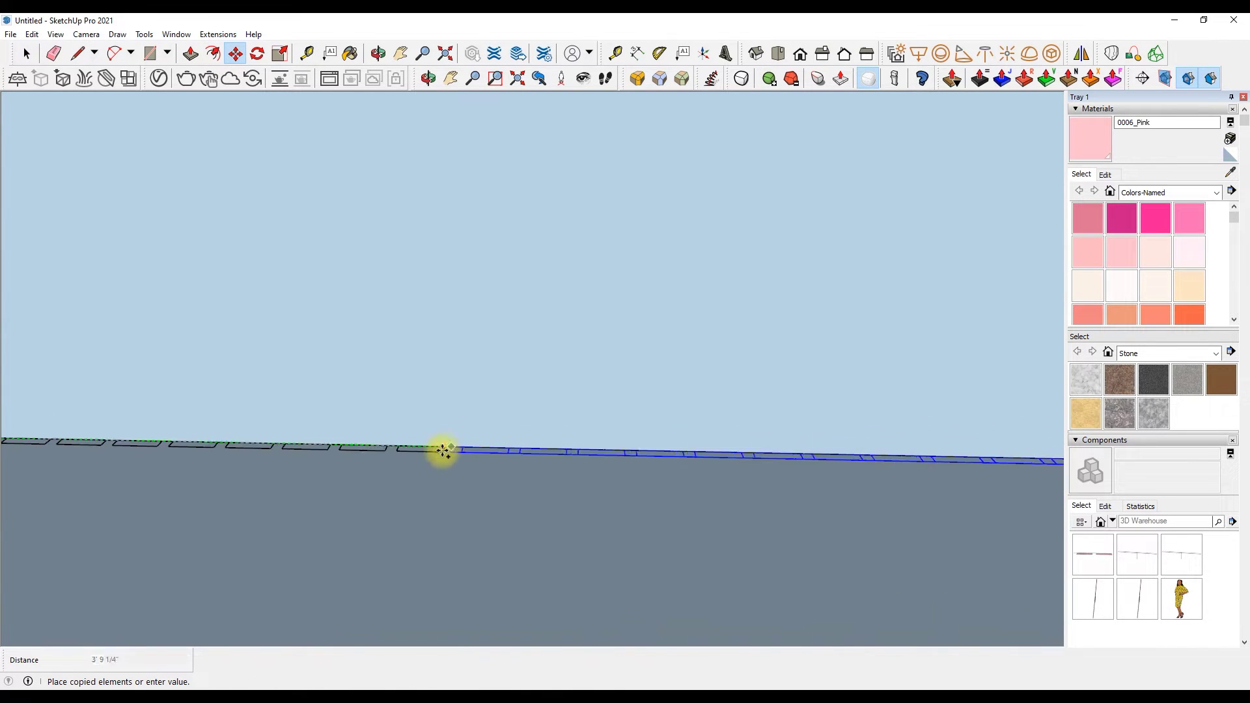
pyautogui.moveTo(434, 447); pyautogui.dragTo(976, 530, button='middle')
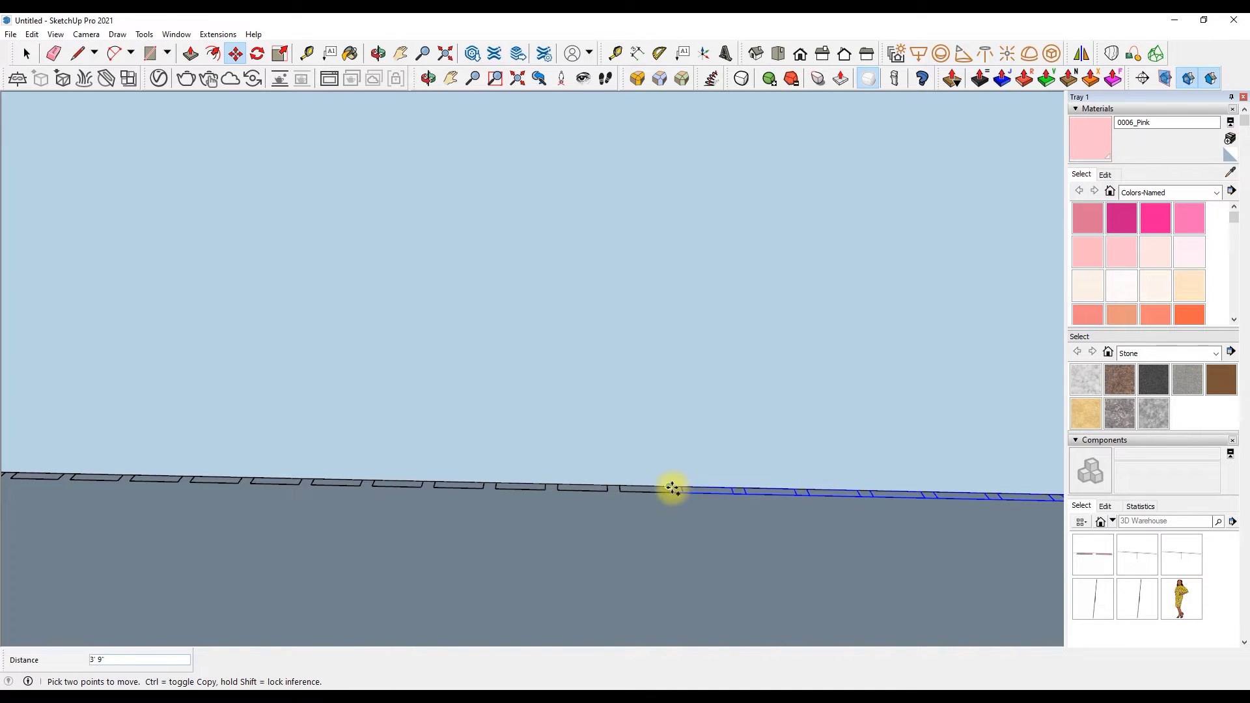
# Copy the row of strips along the floor so it reaches the wall corner.
pyautogui.click(673, 488)
pyautogui.press('ctrl')
pyautogui.scroll(-3, 578, 480)
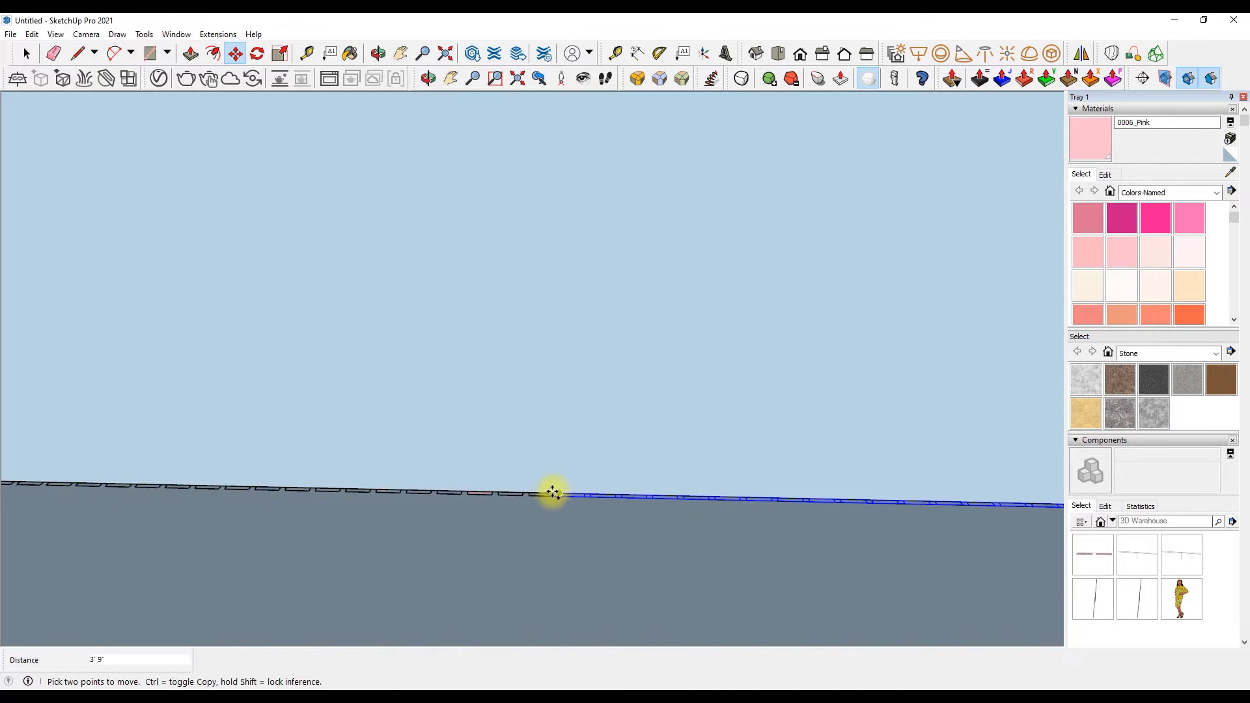
pyautogui.click(553, 492)
pyautogui.scroll(-2, 245, 535)
pyautogui.press('ctrl')
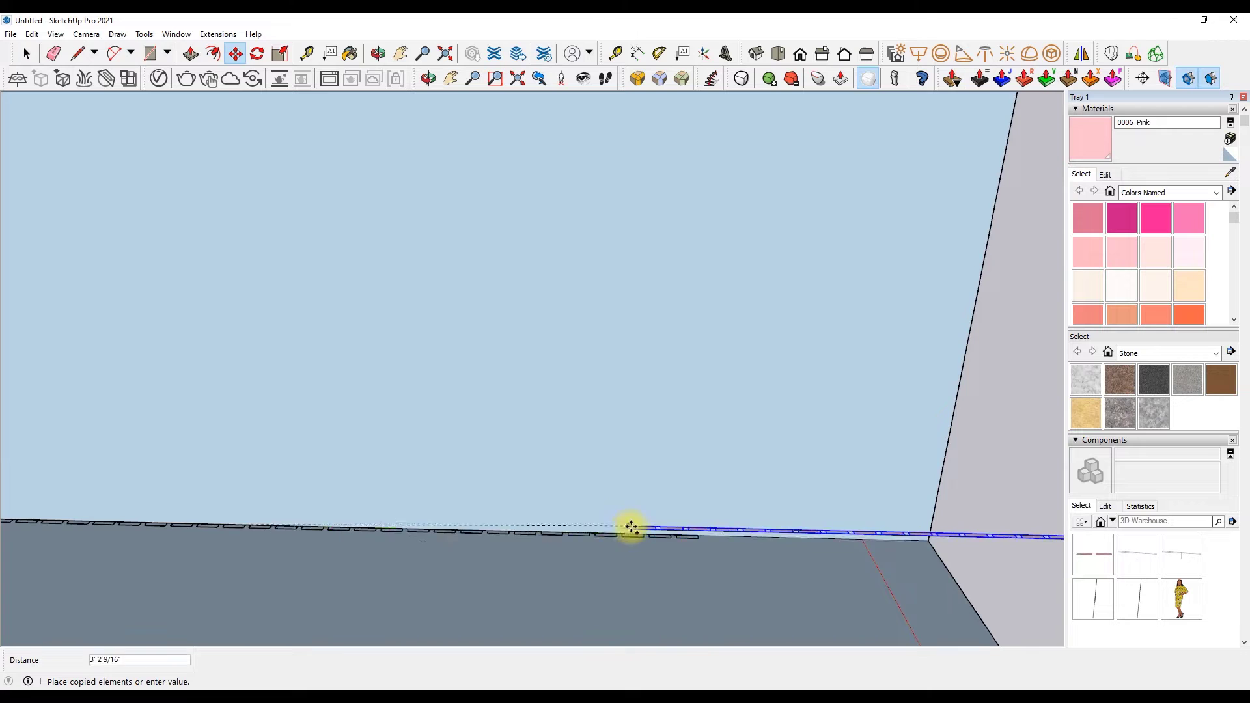
pyautogui.scroll(2, 615, 526)
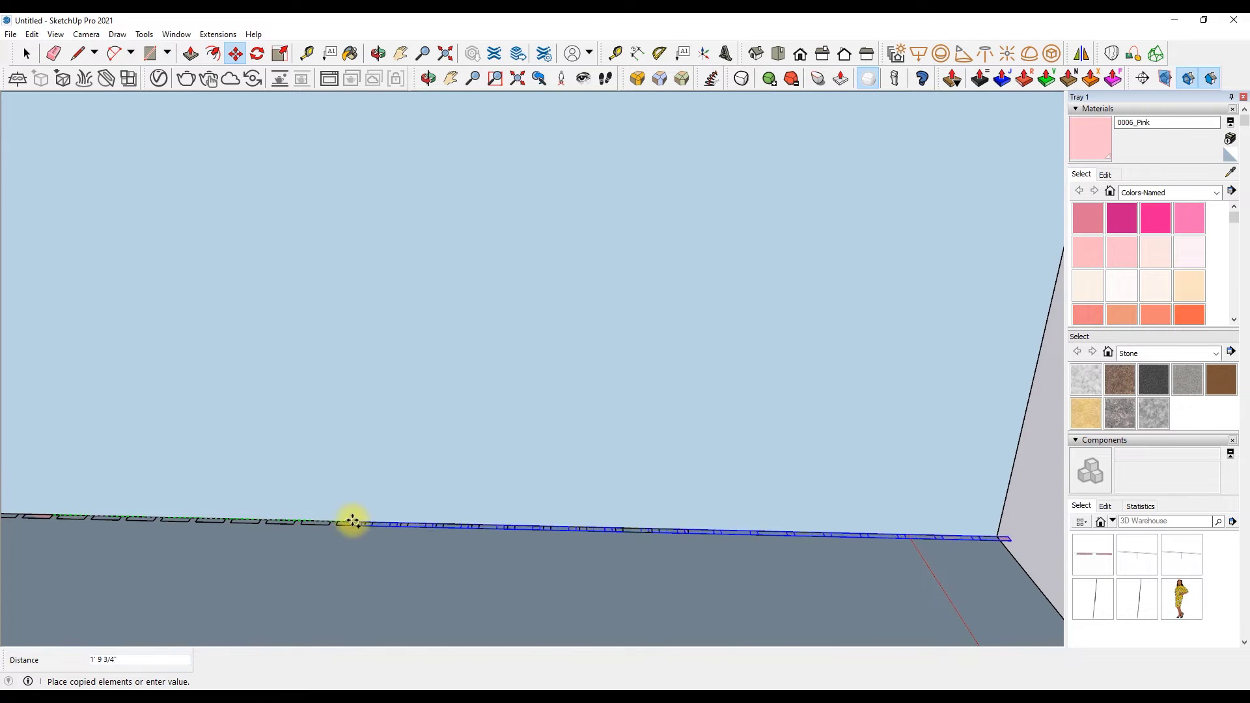
pyautogui.scroll(2, 349, 521)
pyautogui.scroll(2, 346, 519)
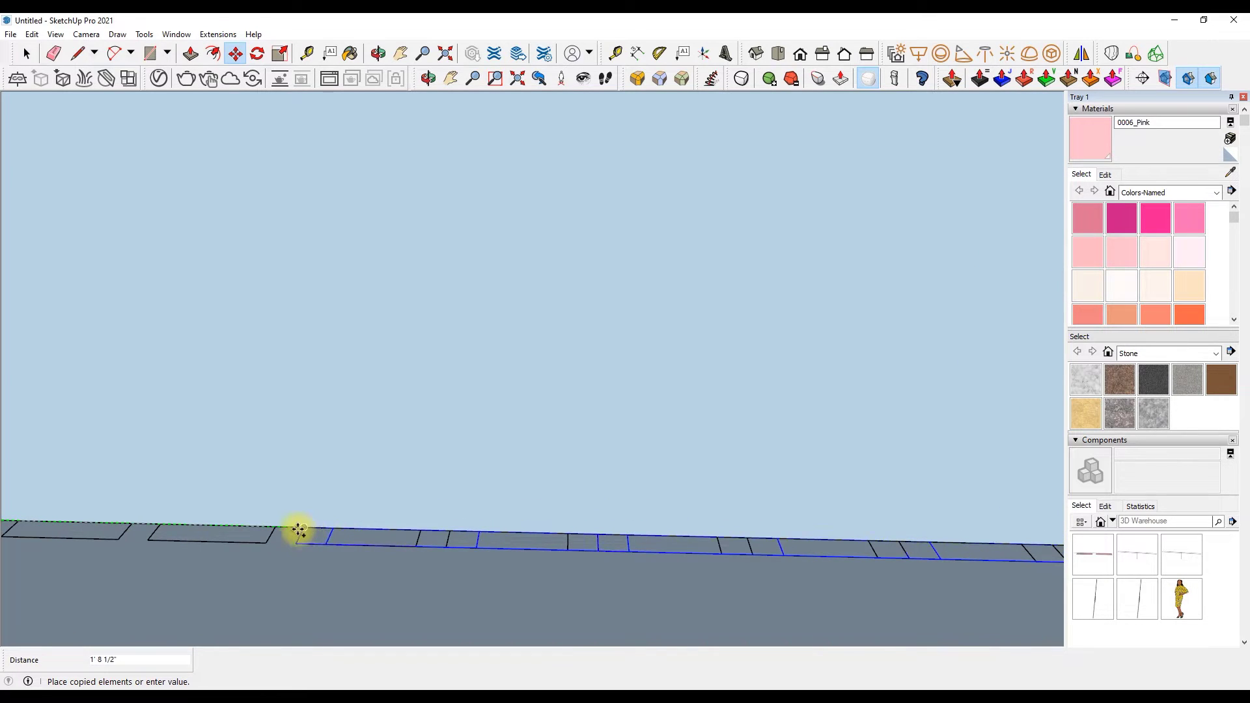
pyautogui.click(418, 532)
pyautogui.press('space')
pyautogui.scroll(-3, 371, 393)
pyautogui.scroll(-2, 697, 413)
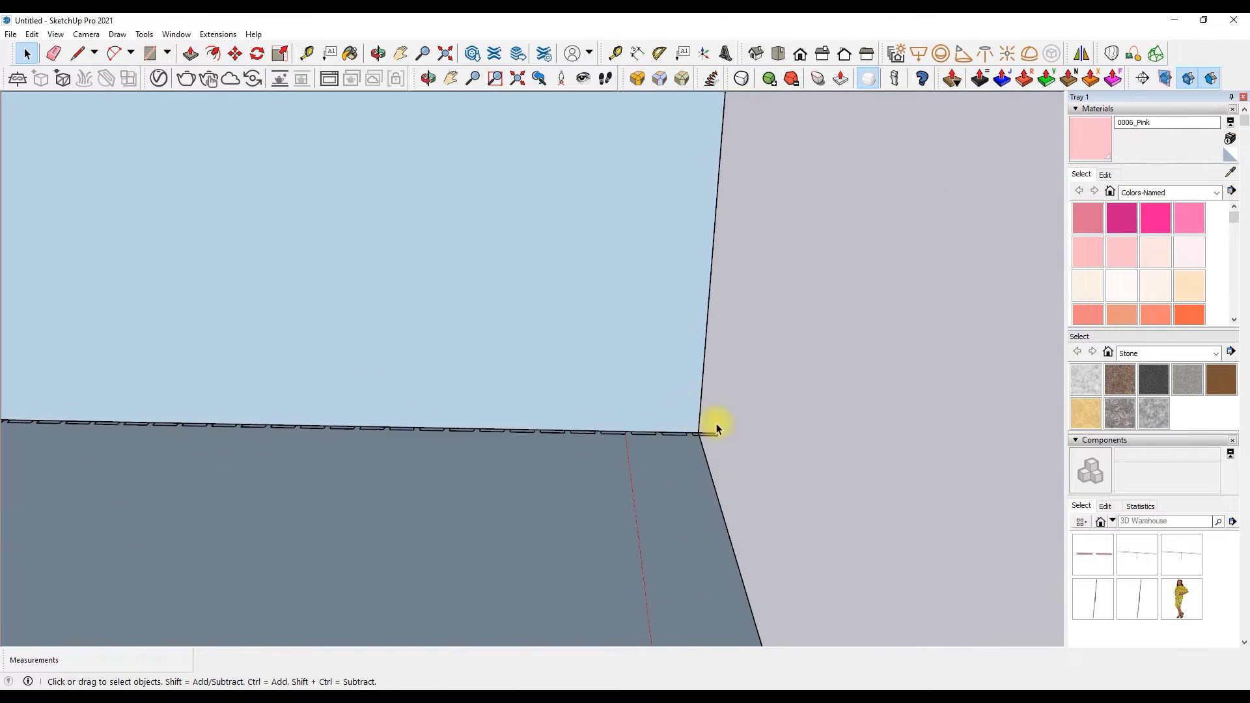
# Edit the strip component, delete the extra strip face past the corner, and close it.
pyautogui.scroll(-1, 691, 446)
pyautogui.rightClick(678, 452)
pyautogui.click(720, 127)
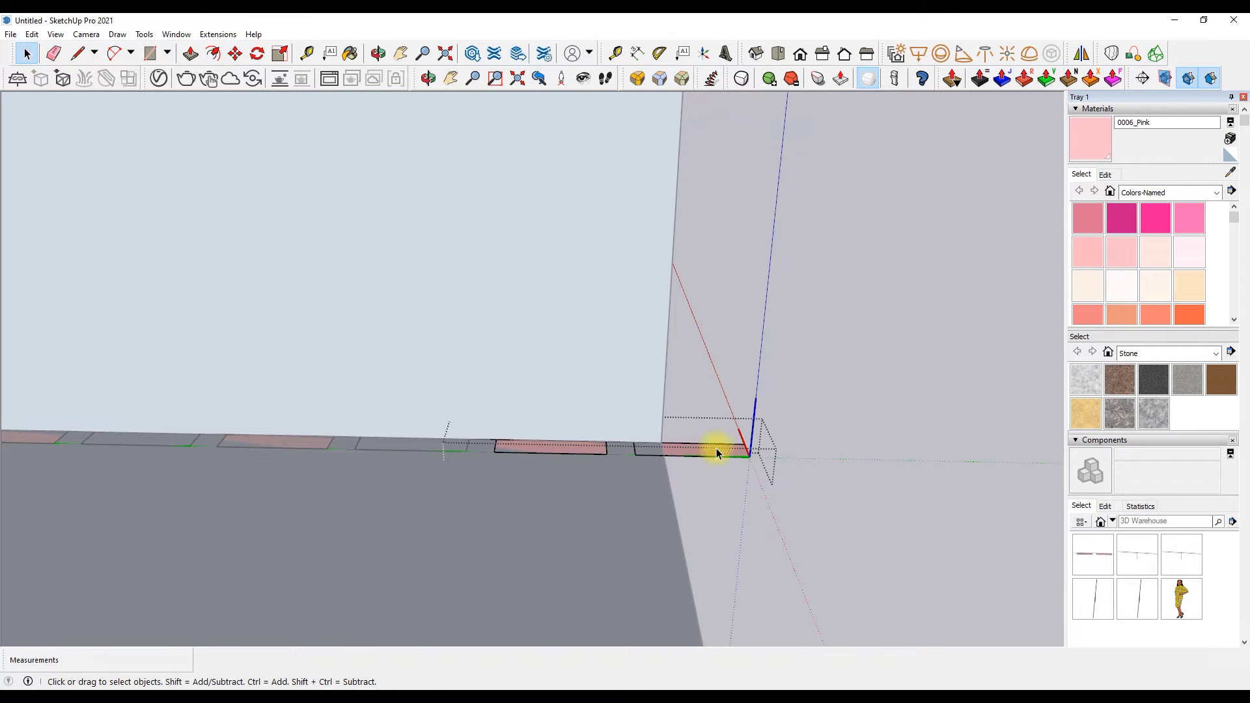
pyautogui.press('Delete')
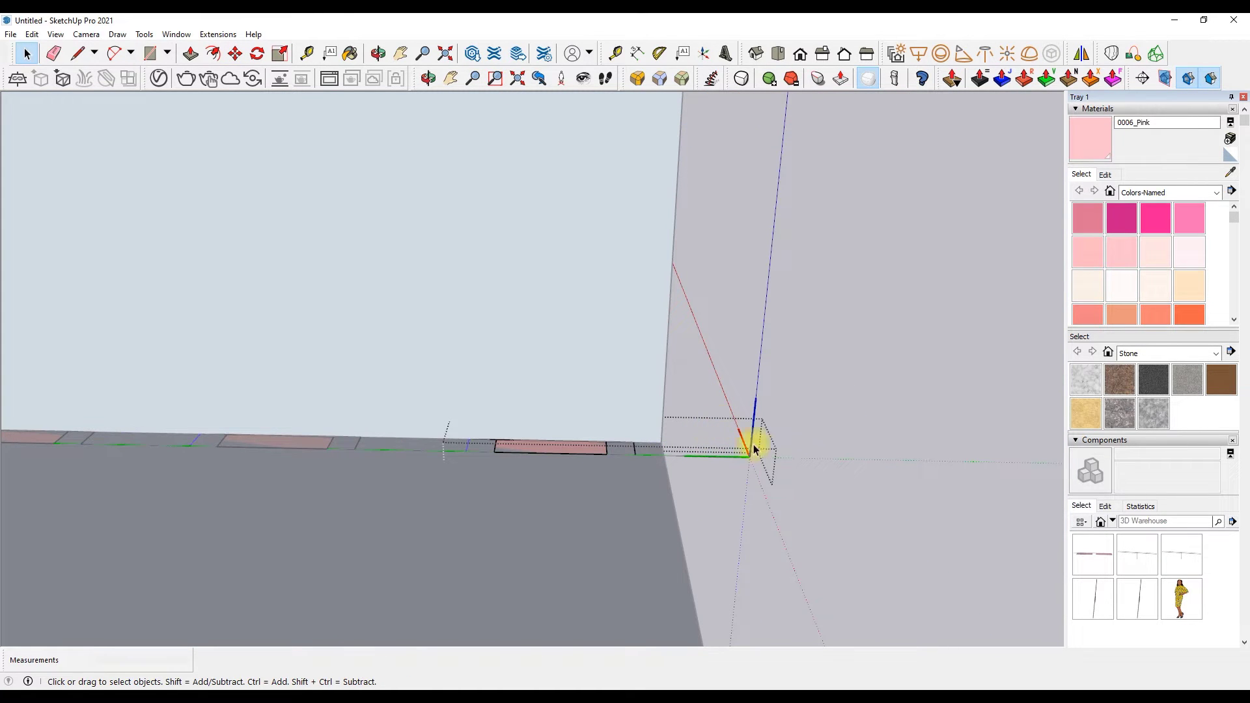
pyautogui.click(772, 362)
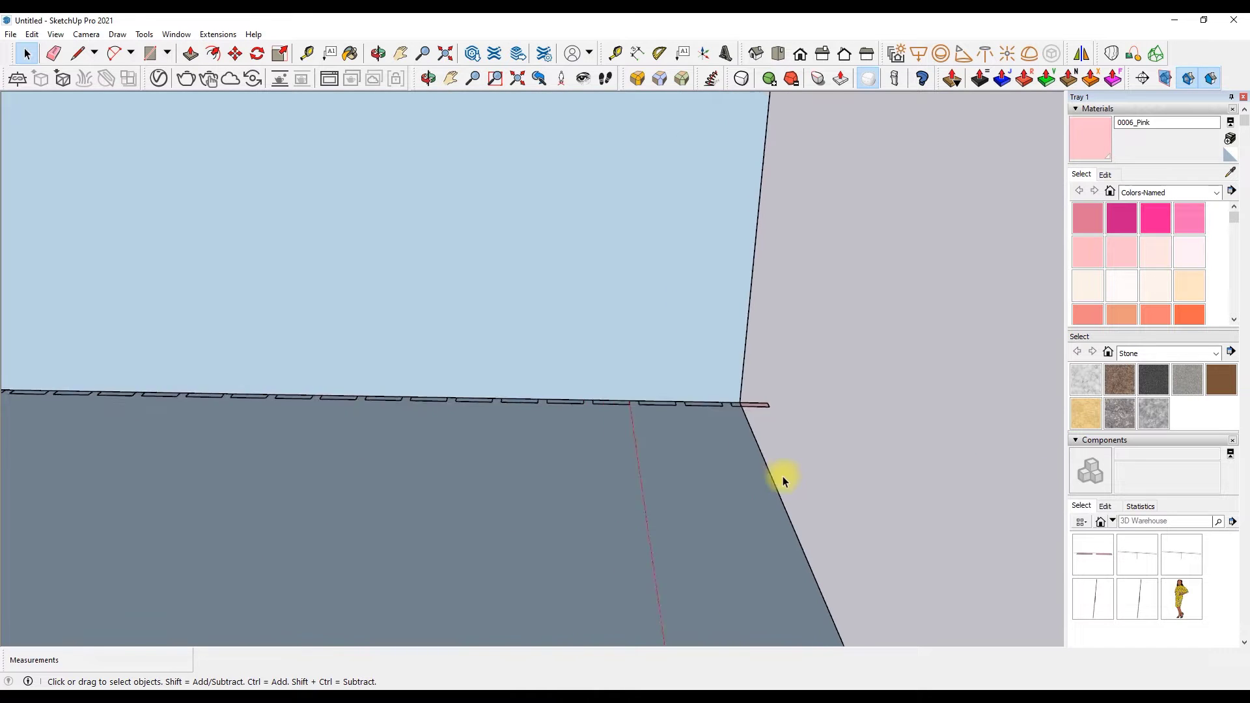
pyautogui.scroll(5, 779, 465)
pyautogui.scroll(3, 73, 479)
pyautogui.scroll(-3, 73, 478)
pyautogui.click(144, 34)
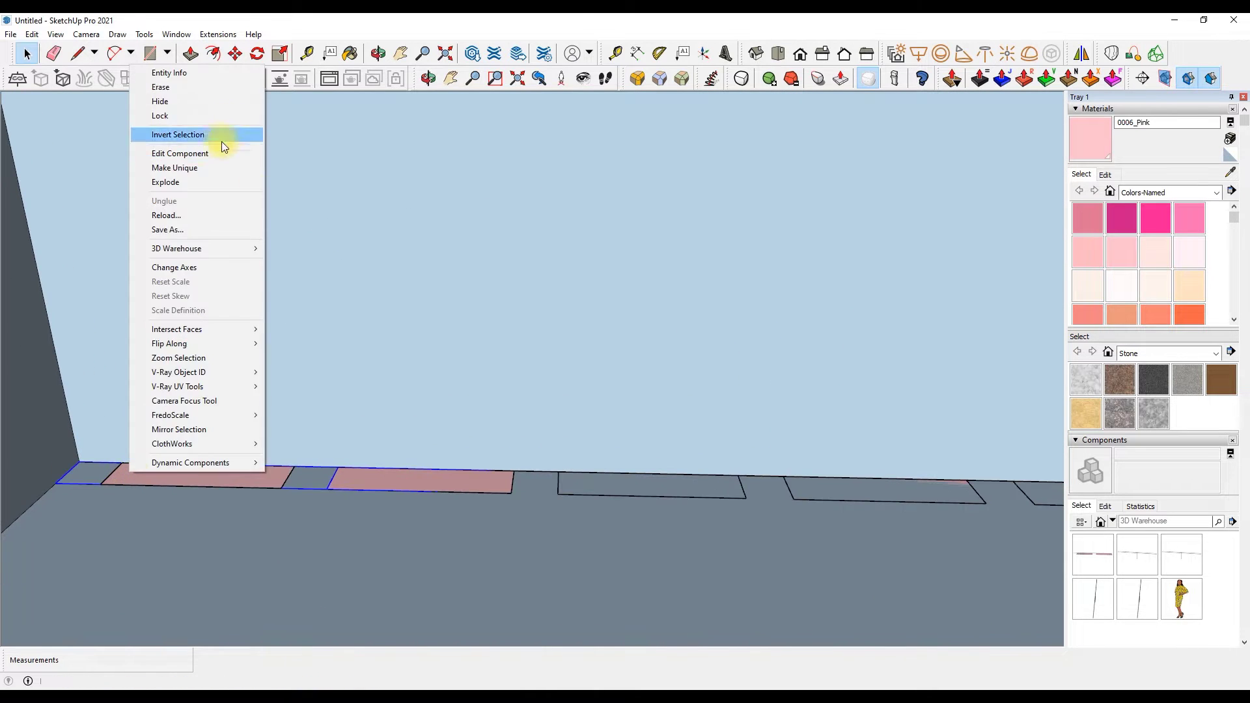
# Extrude the pink floor strips upward into full-height vertical slats.
pyautogui.click(196, 154)
pyautogui.moveTo(210, 479); pyautogui.dragTo(245, 424)
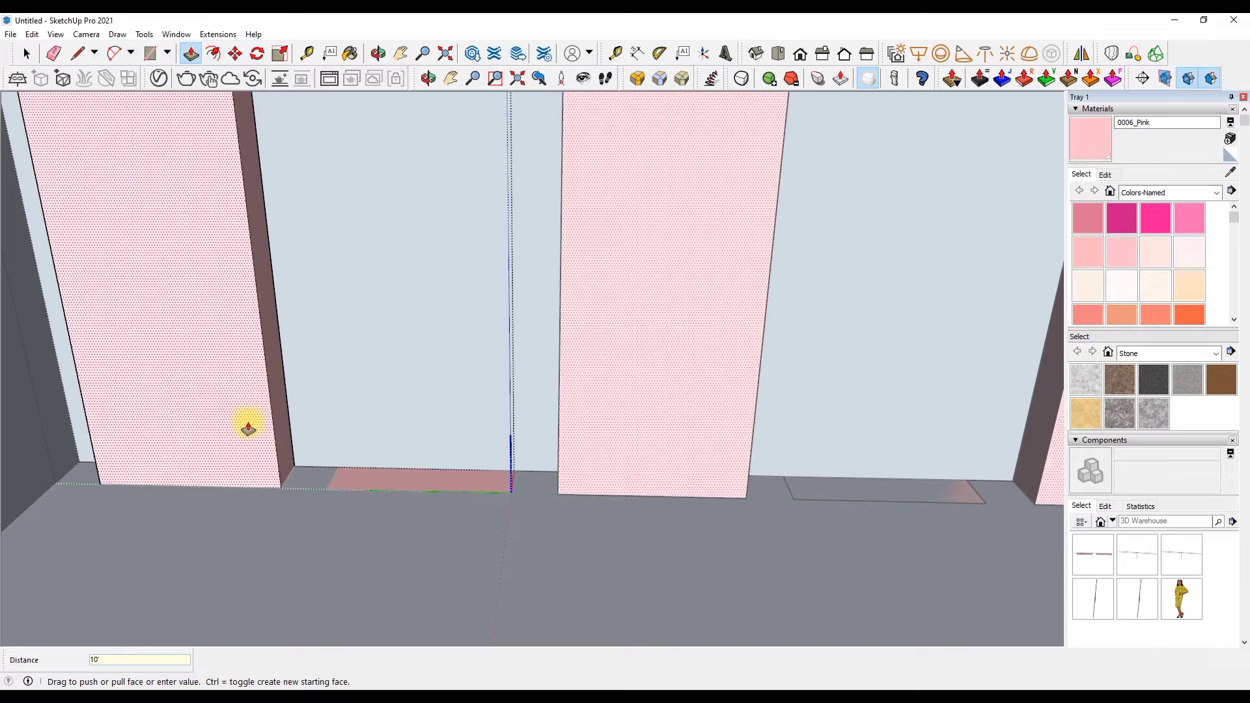
pyautogui.doubleClick(371, 440)
pyautogui.press('space')
pyautogui.rightClick(536, 332)
pyautogui.rightClick(544, 255)
pyautogui.click(567, 264)
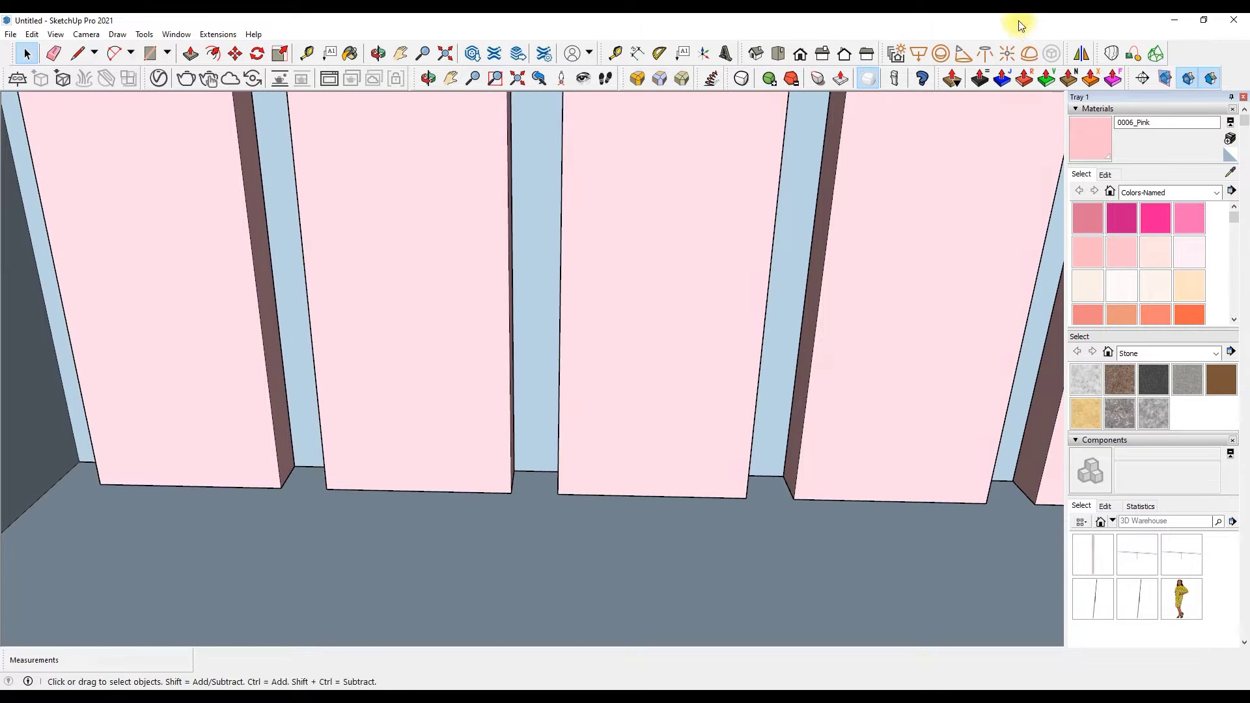
# Switch to the Left standard view and orbit to an outside three-quarter view.
pyautogui.click(842, 58)
pyautogui.scroll(-2, 320, 518)
pyautogui.scroll(-3, 341, 518)
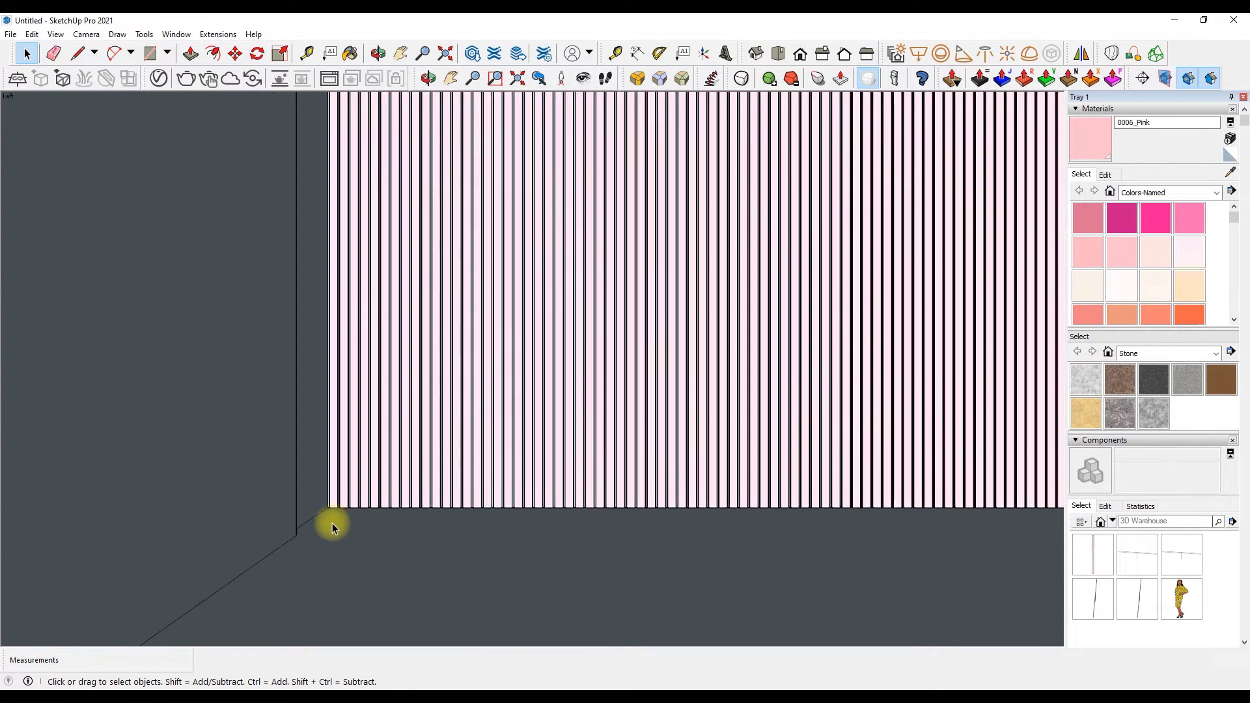
pyautogui.scroll(-3, 332, 522)
pyautogui.scroll(-2, 259, 398)
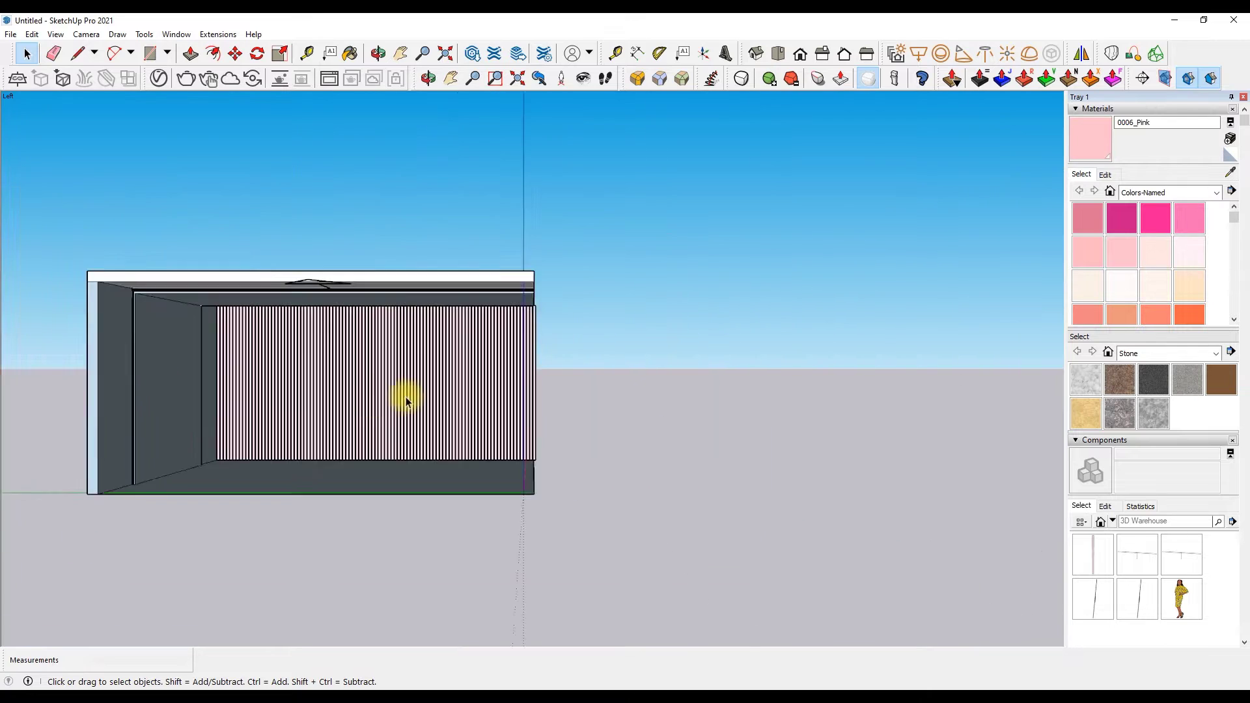
pyautogui.scroll(3, 697, 365)
pyautogui.moveTo(417, 130); pyautogui.dragTo(317, 213, button='middle')
# Push/pull the wall end and the top slab's front face out 7 1/2".
pyautogui.click(189, 58)
pyautogui.click(471, 199)
pyautogui.scroll(2, 472, 201)
pyautogui.click(462, 215)
pyautogui.click(497, 259)
pyautogui.click(480, 183)
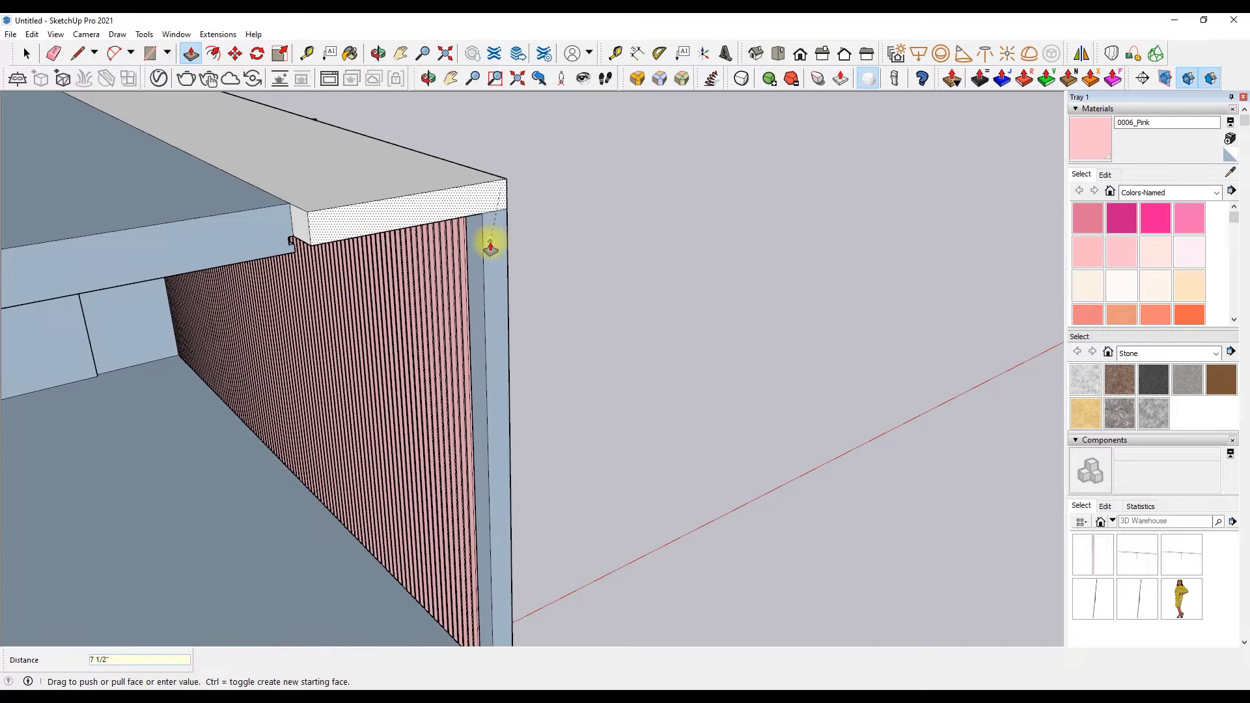
pyautogui.click(321, 237)
pyautogui.scroll(-3, 544, 218)
pyautogui.moveTo(544, 218); pyautogui.dragTo(257, 269, button='middle')
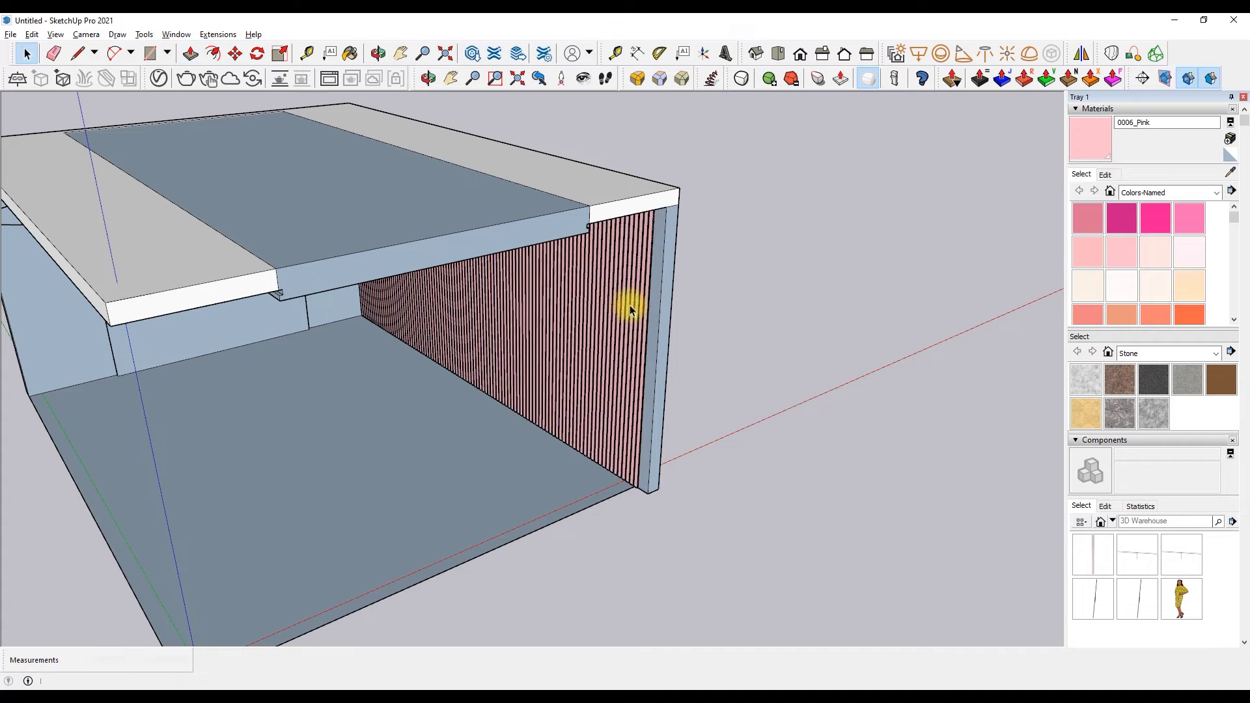
# Start a line at the wall's bottom corner and orbit to face its top corner.
pyautogui.click(78, 54)
pyautogui.scroll(5, 637, 493)
pyautogui.scroll(2, 637, 493)
pyautogui.click(573, 495)
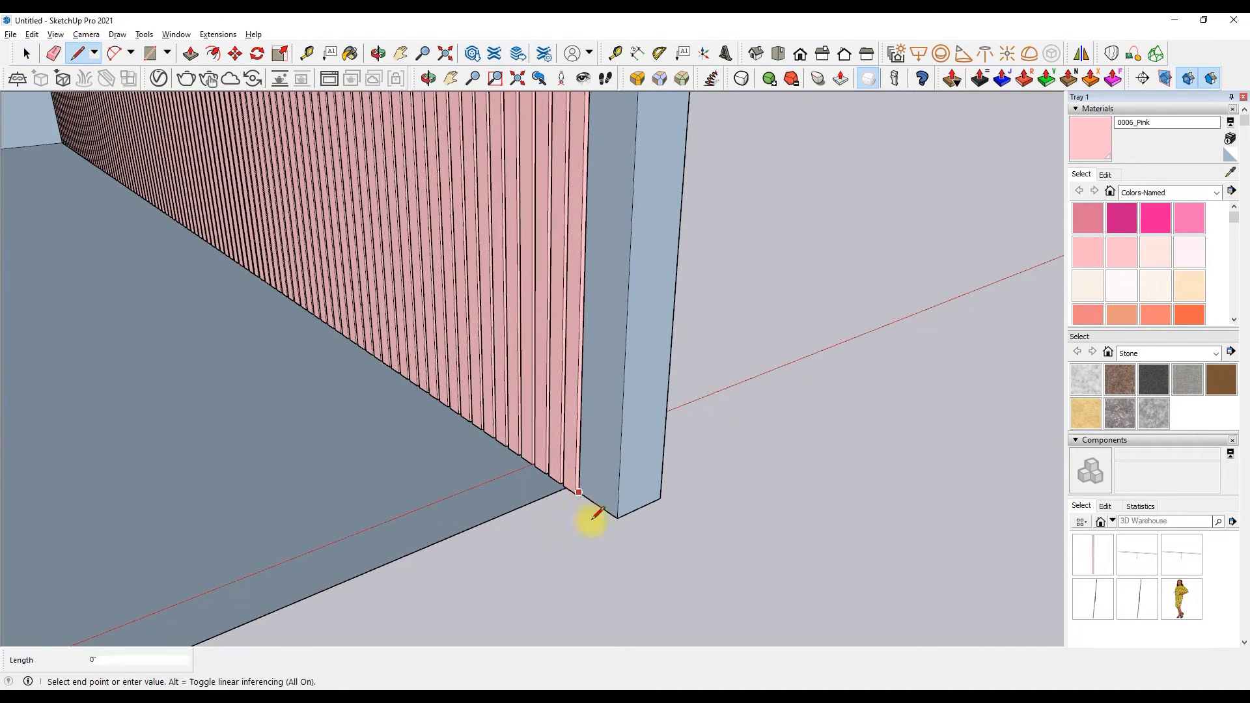
pyautogui.scroll(-2, 580, 498)
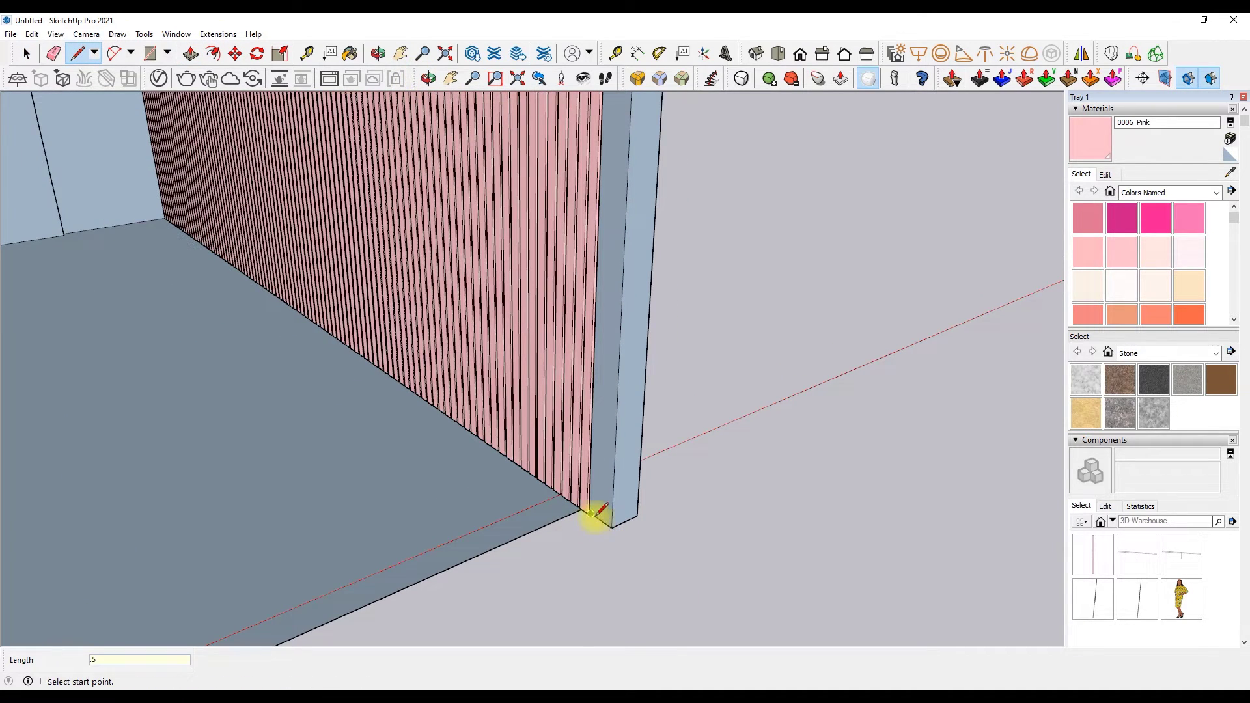
pyautogui.moveTo(605, 158); pyautogui.dragTo(700, 312, button='middle')
pyautogui.scroll(3, 691, 117)
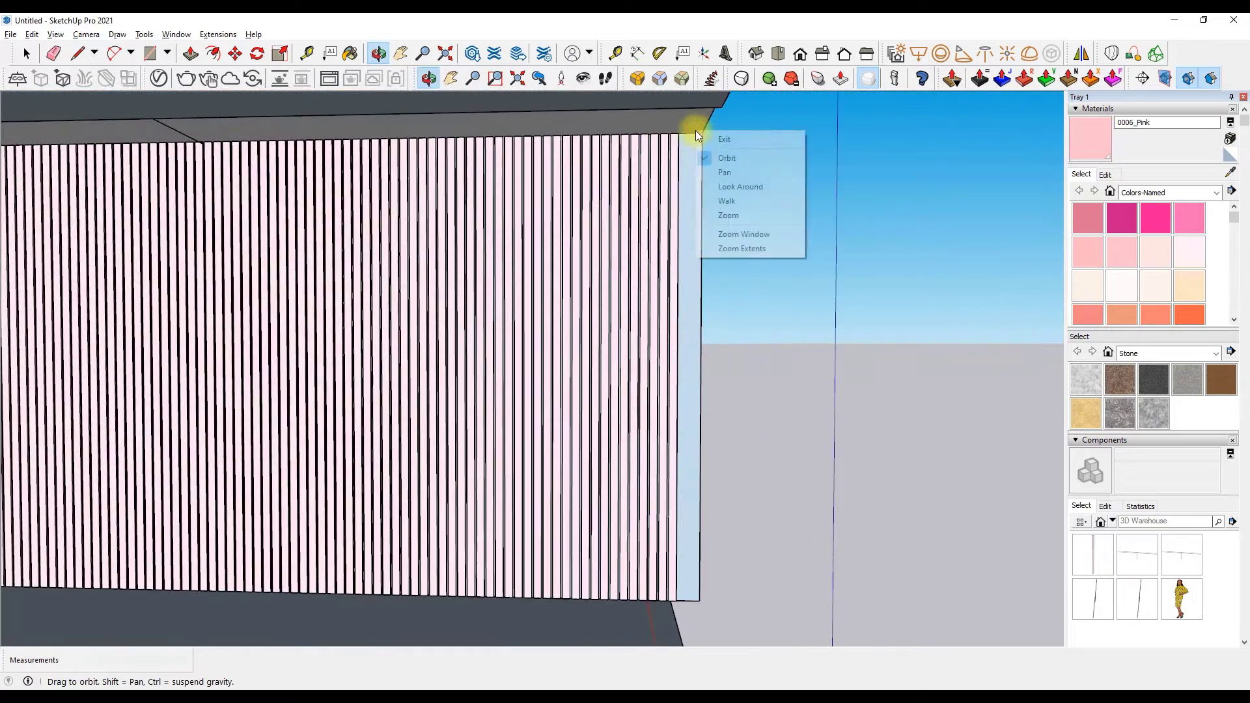
# Push the side wall's right face back 12' 6".
pyautogui.click(190, 53)
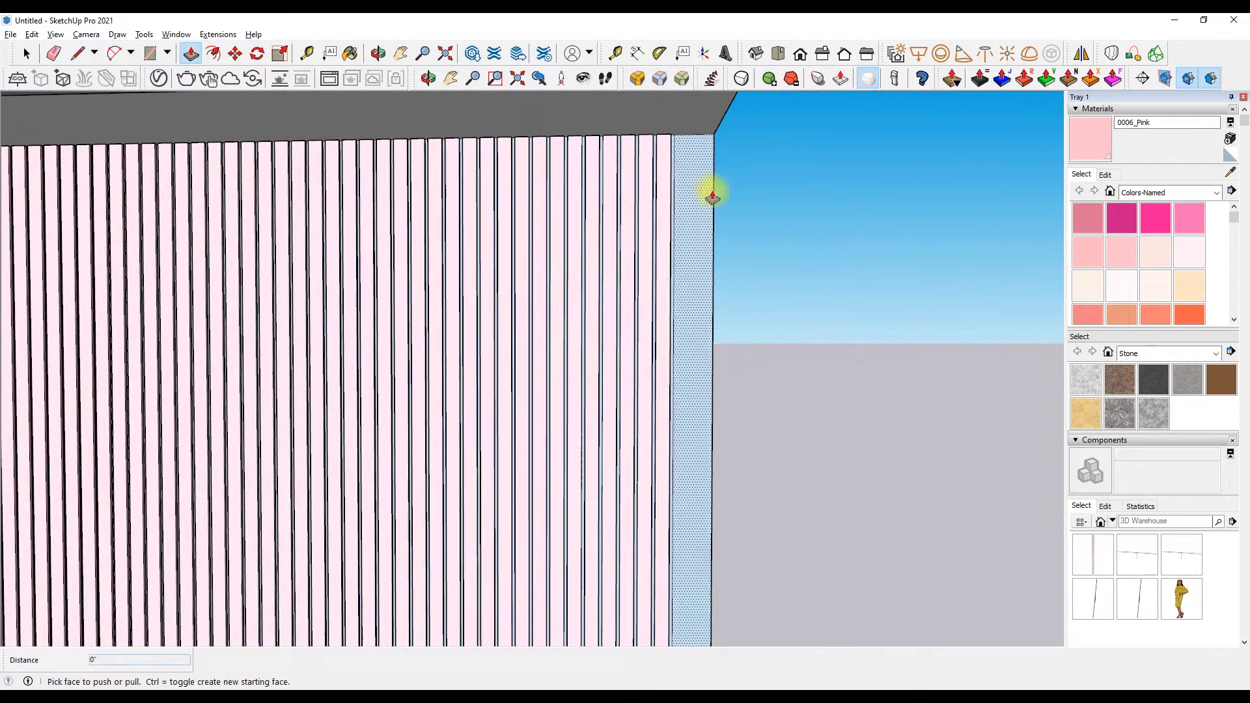
pyautogui.moveTo(688, 184); pyautogui.dragTo(781, 266)
pyautogui.scroll(-2, 781, 265)
pyautogui.scroll(-3, 803, 307)
pyautogui.click(887, 199)
pyautogui.scroll(5, 887, 199)
# Push the top slab back 3" and return to the Left standard view.
pyautogui.click(745, 276)
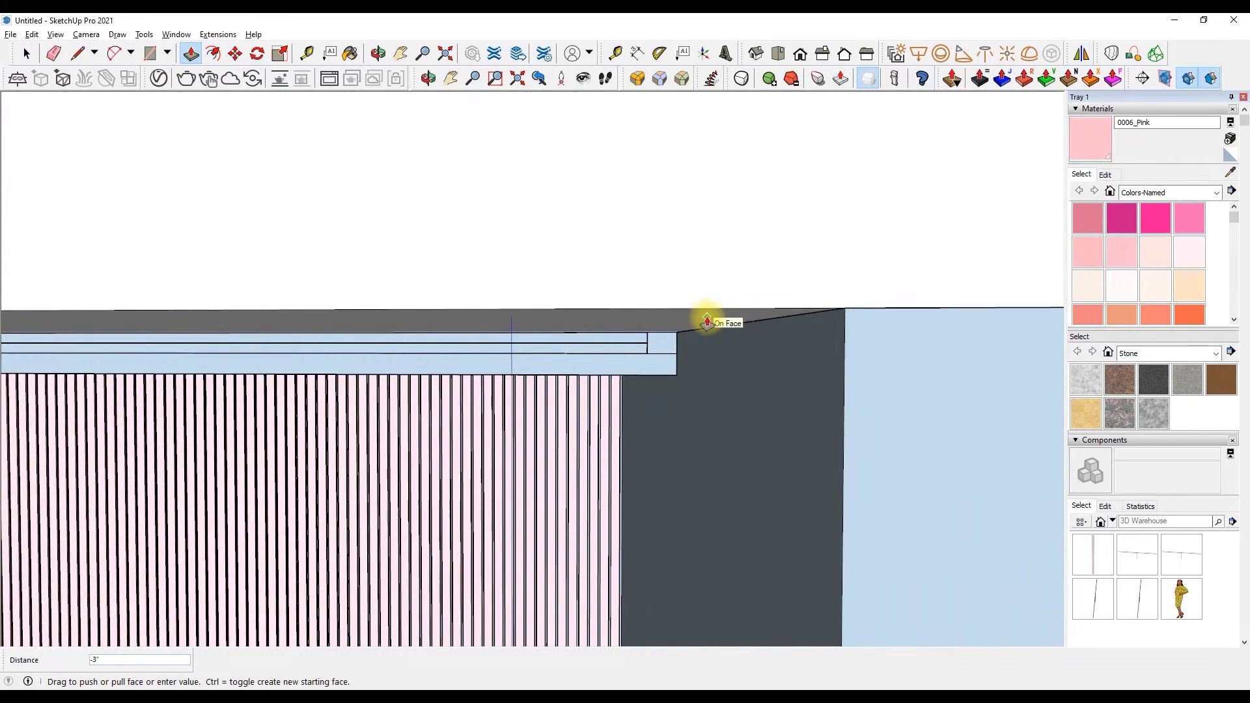
pyautogui.click(706, 315)
pyautogui.scroll(-5, 803, 220)
pyautogui.scroll(5, 829, 460)
pyautogui.scroll(2, 828, 460)
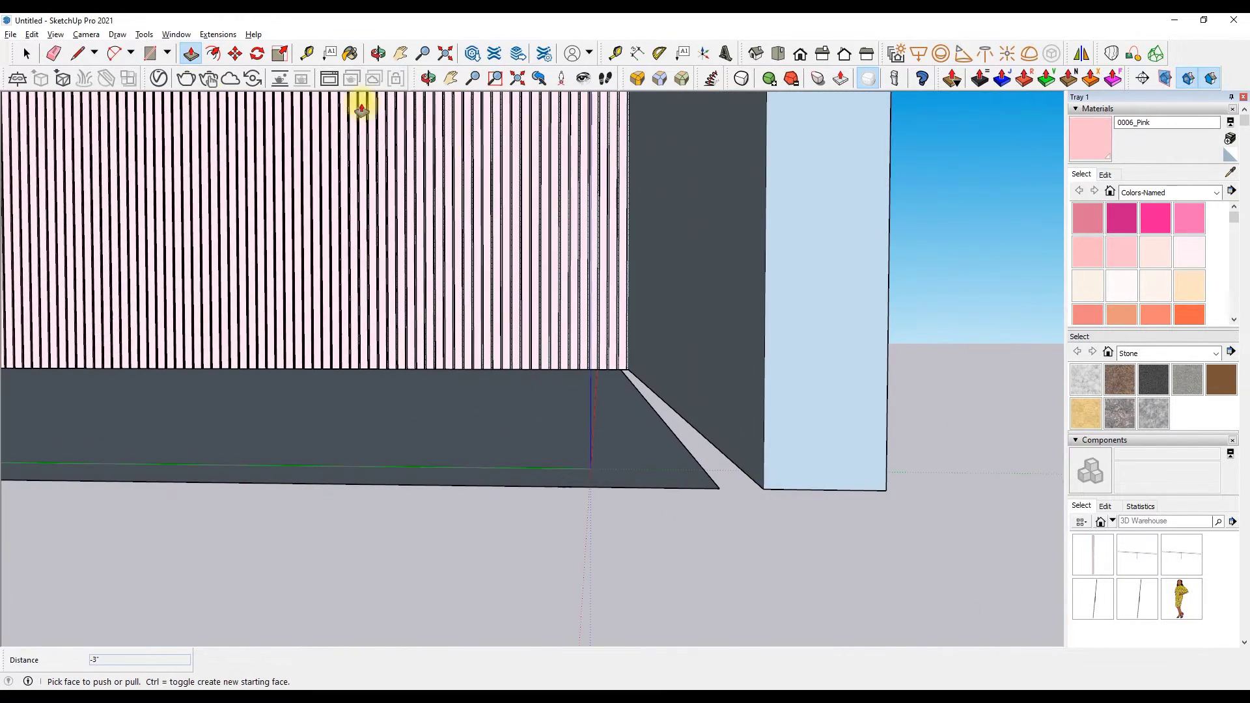
pyautogui.click(77, 54)
pyautogui.scroll(5, 749, 485)
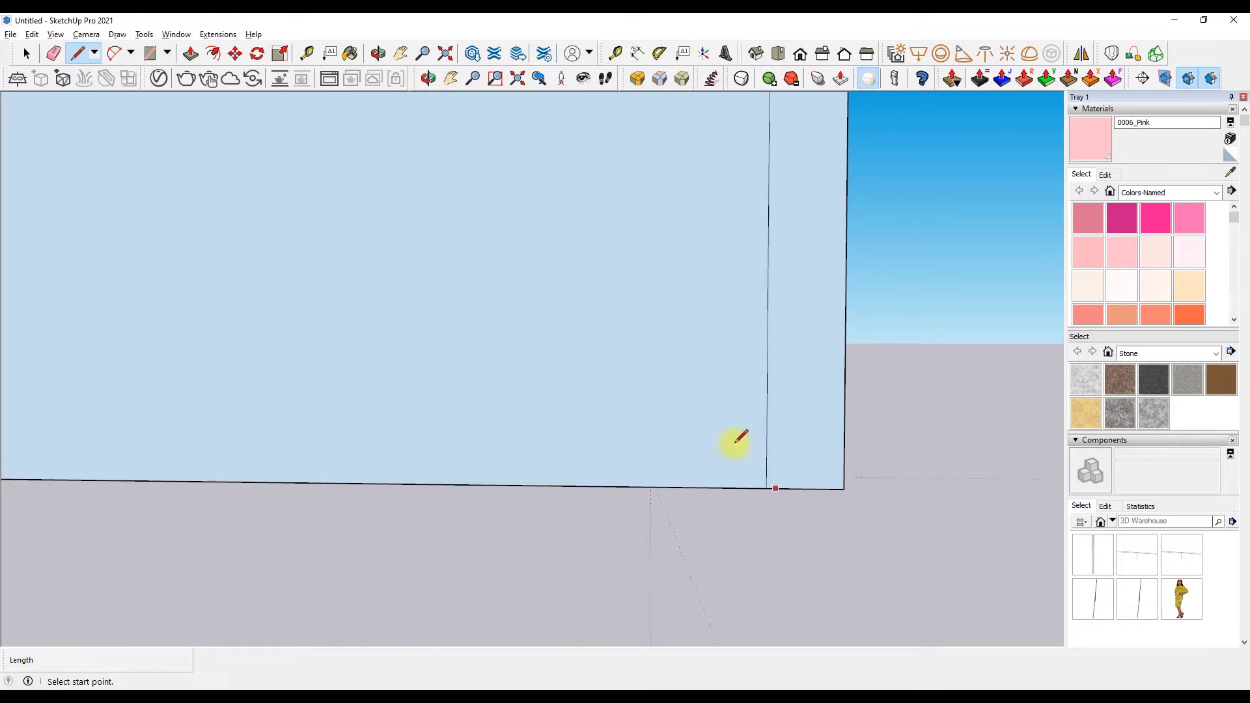
pyautogui.scroll(-8, 859, 431)
pyautogui.press('space')
pyautogui.click(867, 57)
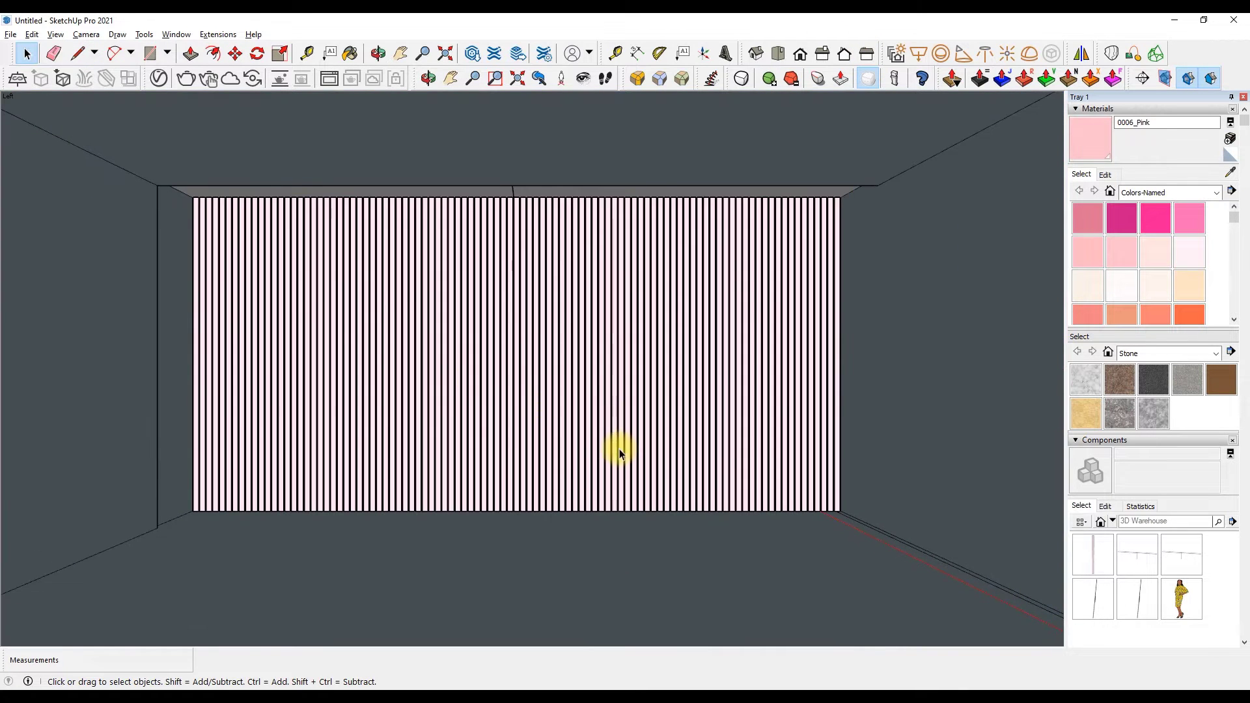
# Import the wood texture image and place it in the model.
pyautogui.scroll(-2, 619, 454)
pyautogui.scroll(-2, 572, 427)
pyautogui.scroll(-3, 497, 488)
pyautogui.click(11, 33)
pyautogui.click(65, 266)
pyautogui.click(898, 514)
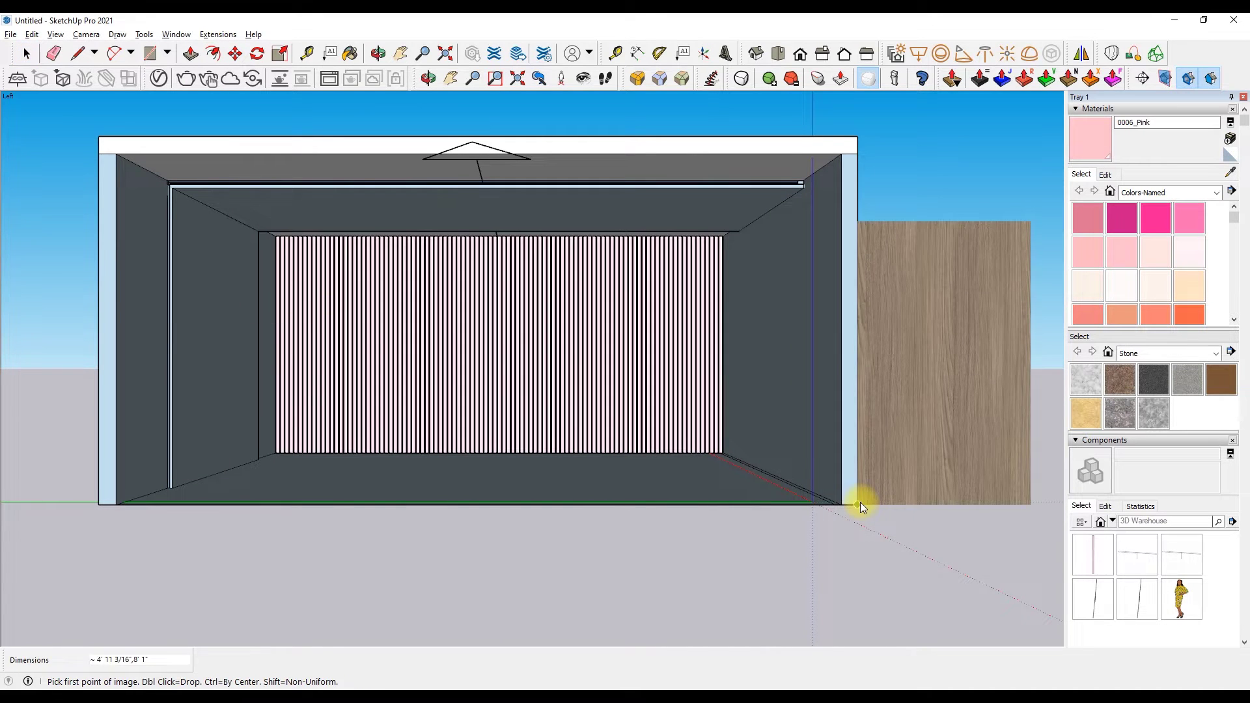
pyautogui.click(857, 505)
pyautogui.click(955, 131)
# Scale the wood image narrower and shift it slightly to the right.
pyautogui.press('s')
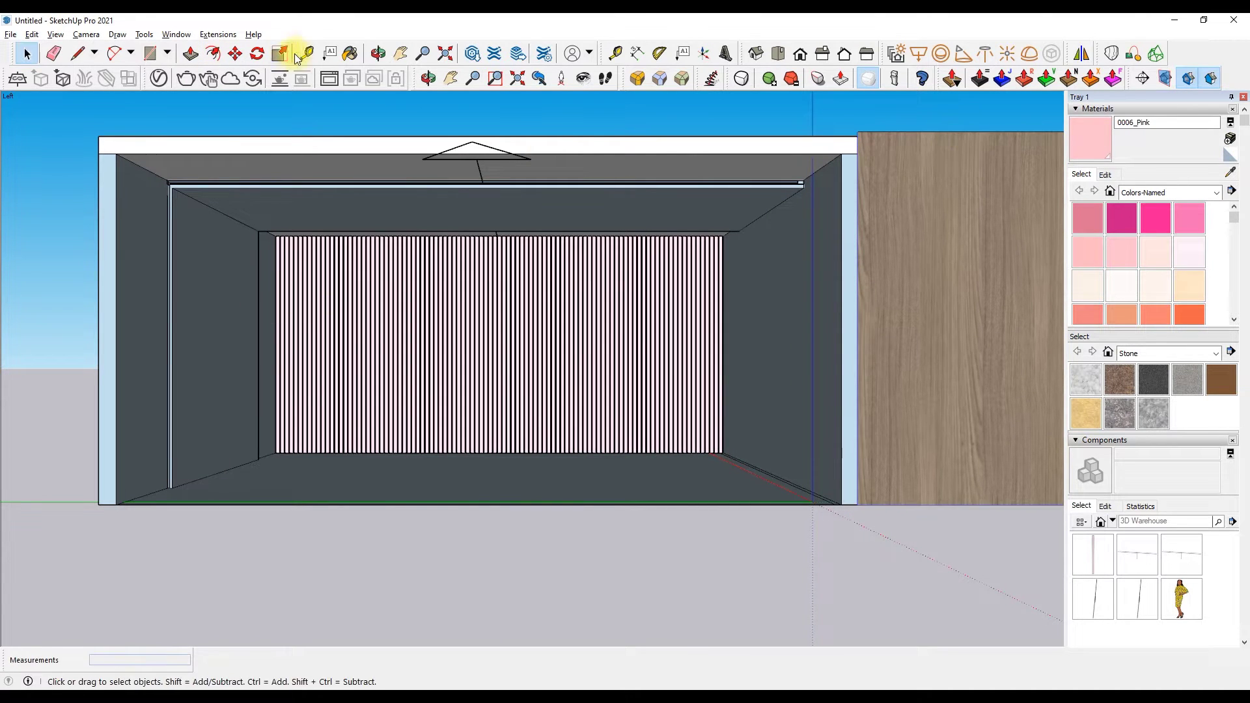
pyautogui.scroll(-3, 724, 232)
pyautogui.moveTo(743, 275); pyautogui.dragTo(725, 275)
pyautogui.press('space')
pyautogui.press('m')
pyautogui.moveTo(627, 274); pyautogui.dragTo(666, 277)
# Explode the wood image and create a wood material from its texture.
pyautogui.rightClick(678, 281)
pyautogui.click(709, 252)
pyautogui.rightClick(730, 253)
pyautogui.click(767, 326)
pyautogui.press('b')
pyautogui.doubleClick(604, 417)
pyautogui.click(595, 491)
# Paint the fluted back-wall slats with the new wood material and exit the slat component.
pyautogui.scroll(5, 382, 345)
pyautogui.rightClick(223, 166)
pyautogui.click(271, 207)
pyautogui.scroll(2, 182, 184)
pyautogui.rightClick(225, 192)
pyautogui.rightClick(180, 145)
pyautogui.click(189, 152)
# Pick the grey material for the grooves between the slats.
pyautogui.scroll(-3, 195, 251)
pyautogui.scroll(1, 169, 248)
pyautogui.scroll(3, 400, 316)
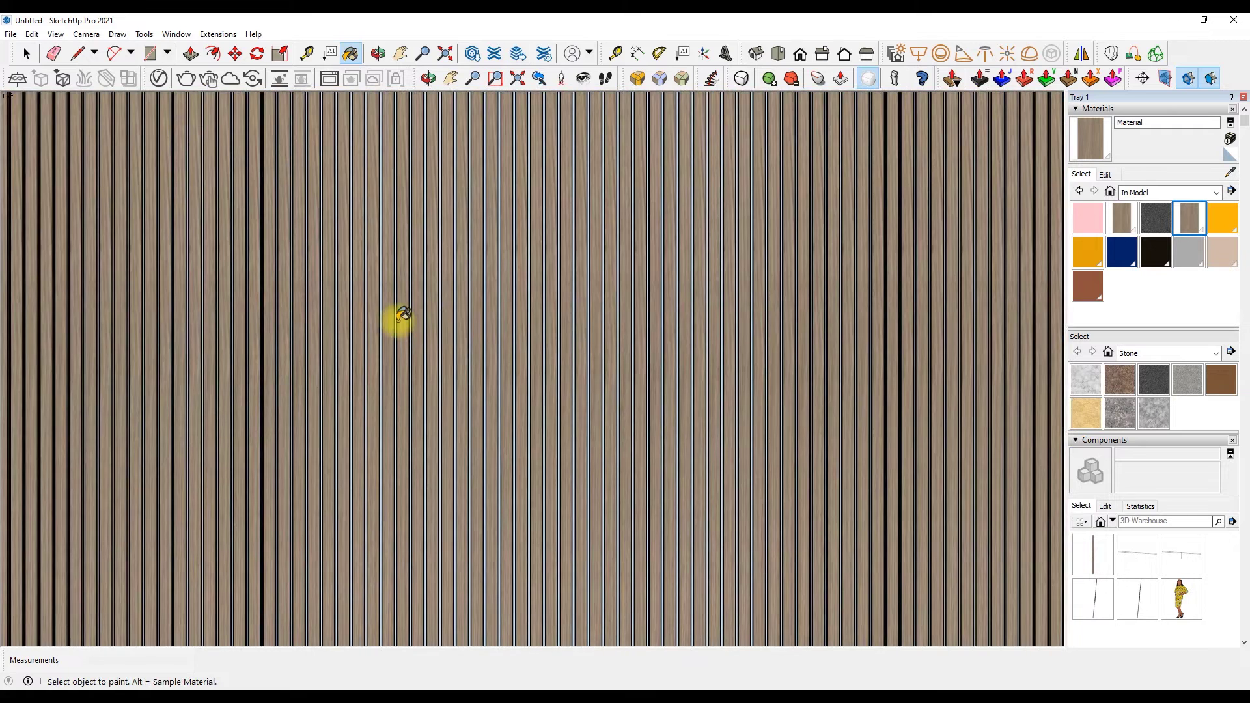
pyautogui.scroll(-3, 403, 316)
pyautogui.click(1189, 252)
pyautogui.scroll(1, 952, 252)
pyautogui.scroll(4, 793, 220)
pyautogui.scroll(1, 783, 215)
pyautogui.scroll(-5, 782, 214)
pyautogui.scroll(-2, 734, 221)
pyautogui.scroll(-1, 494, 235)
pyautogui.scroll(1, 537, 224)
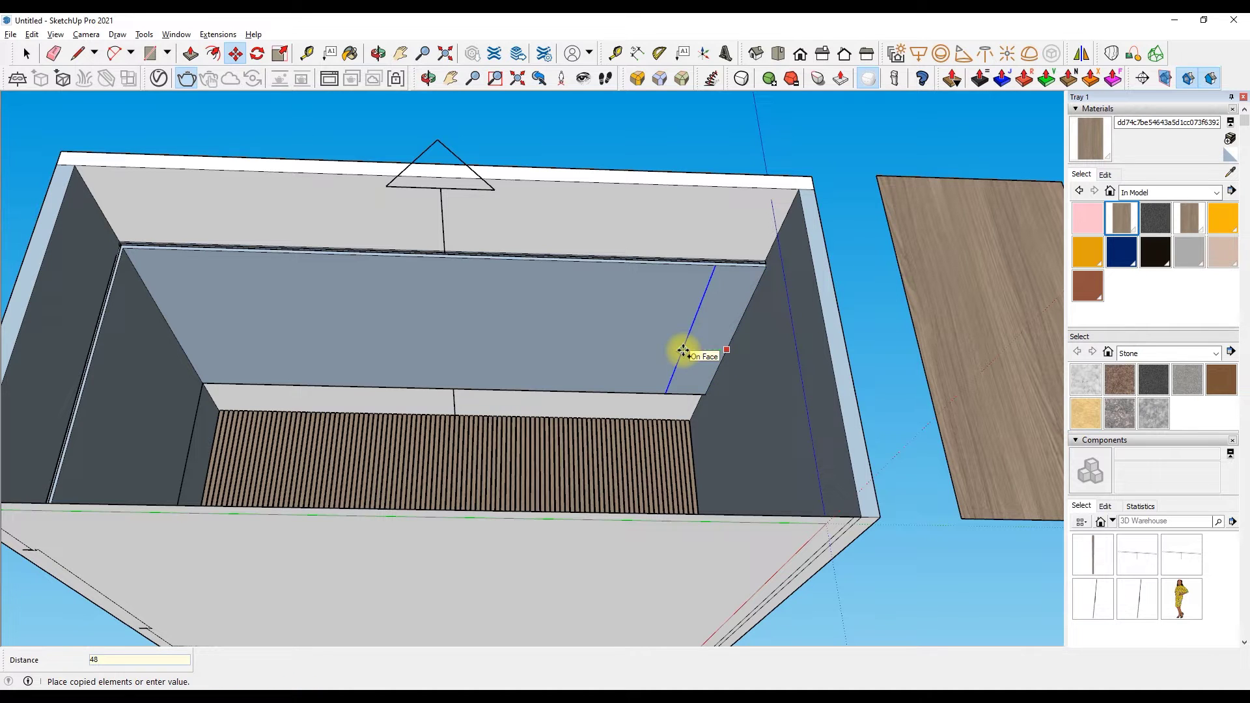
# Make a 48-inch copy of the panel line, then orbit to a side view.
pyautogui.press('Return')
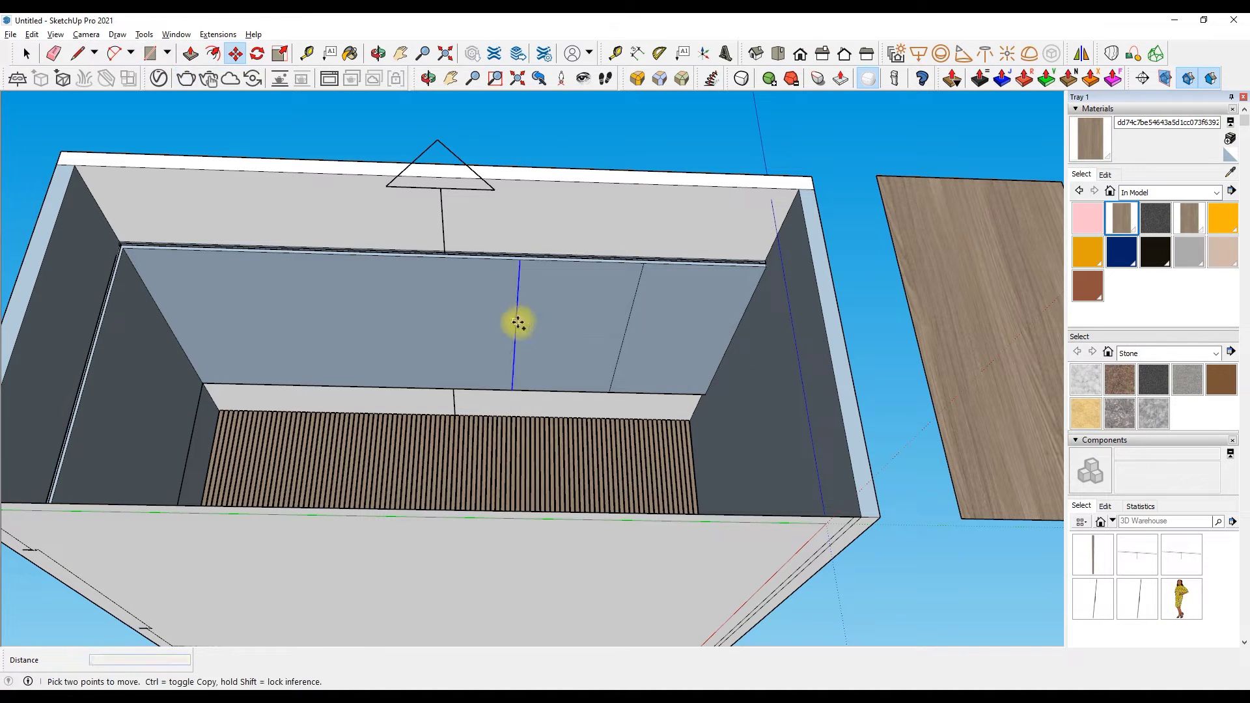
pyautogui.click(405, 329)
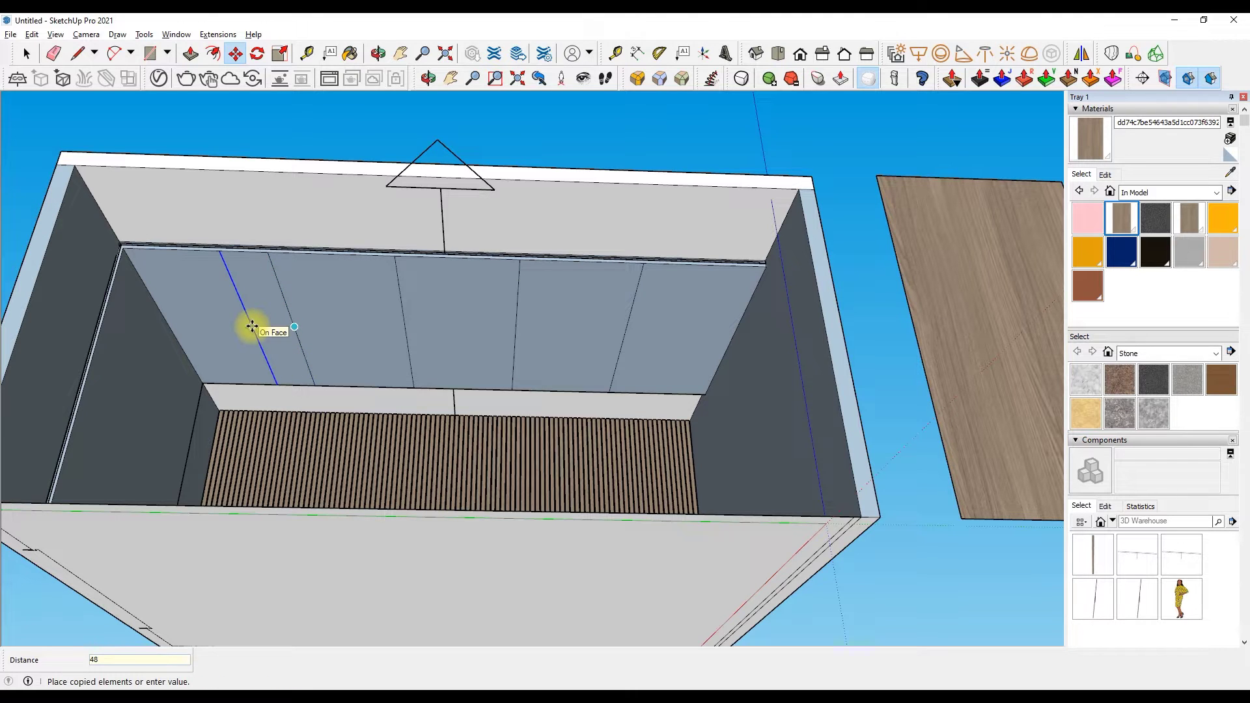
pyautogui.press('Return')
pyautogui.scroll(-3, 396, 308)
pyautogui.moveTo(395, 127); pyautogui.dragTo(175, 338, button='middle')
pyautogui.scroll(5, 175, 338)
# Copy a side-wall seam line at a 4-inch offset.
pyautogui.rightClick(308, 342)
pyautogui.click(326, 345)
pyautogui.scroll(2, 290, 307)
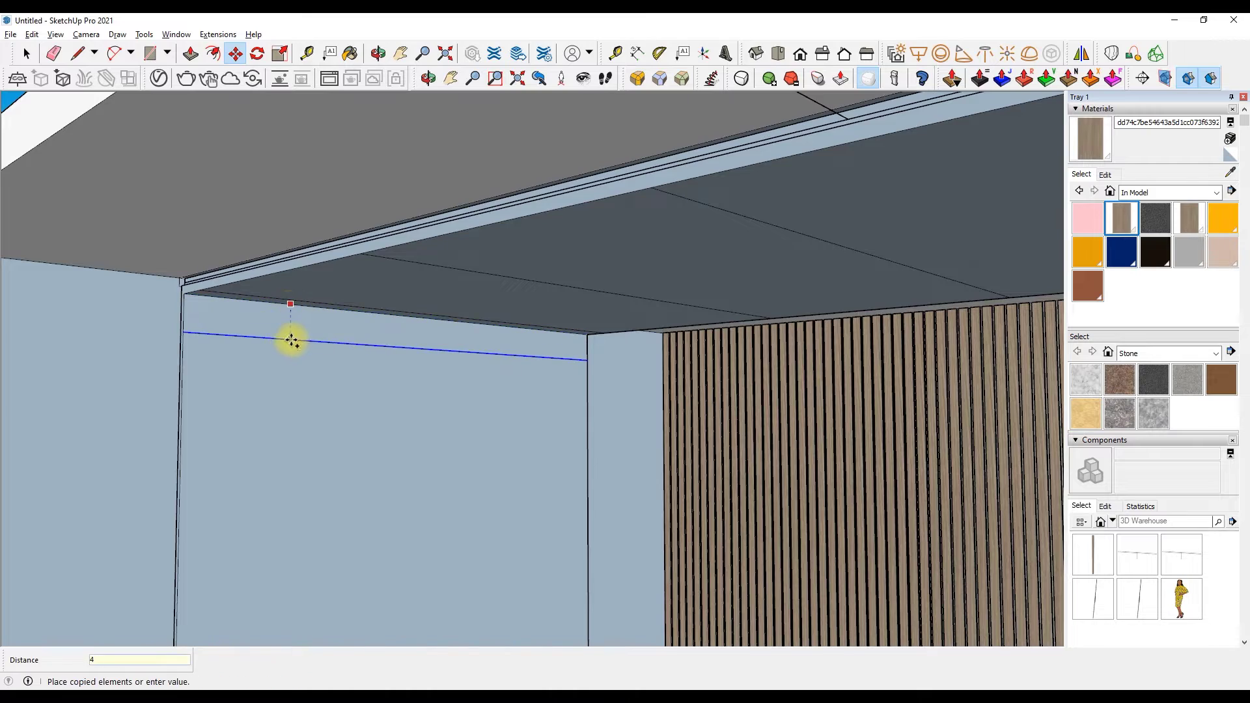
pyautogui.press('Return')
pyautogui.scroll(-2, 325, 341)
pyautogui.scroll(-1, 388, 449)
pyautogui.click(389, 471)
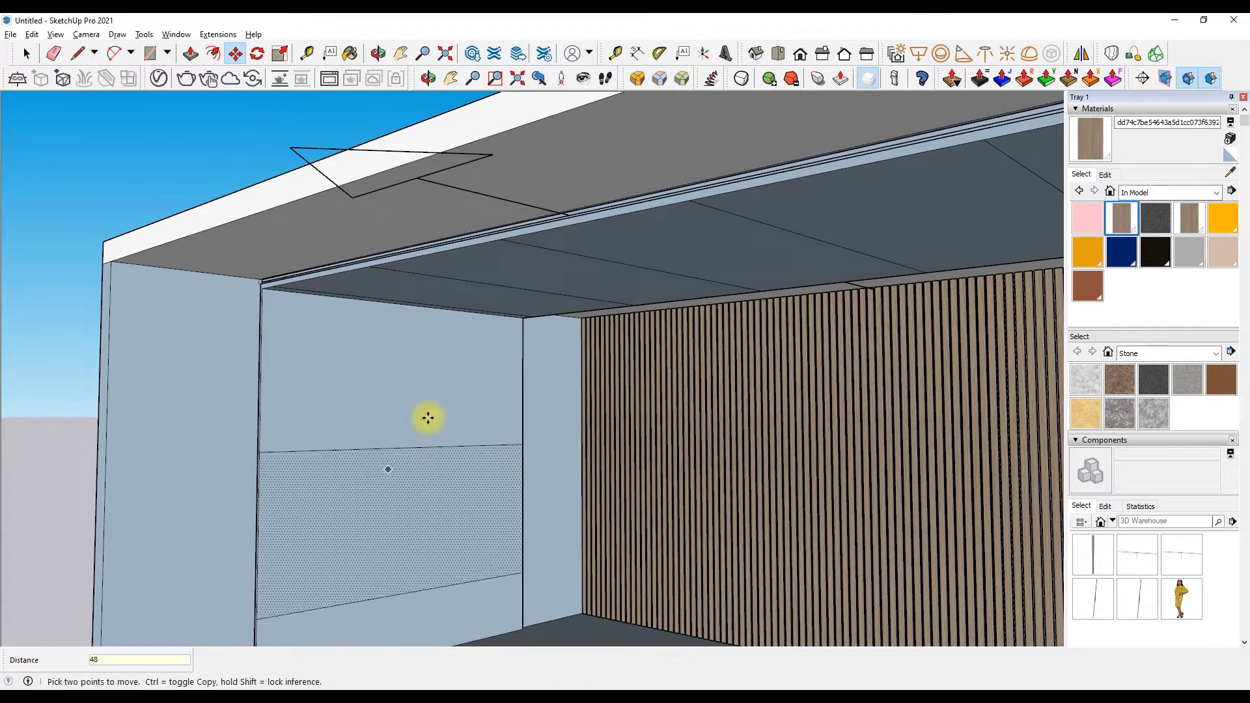
# Copy a ceiling panel joint line at a 0.5 offset.
pyautogui.scroll(-5, 427, 417)
pyautogui.moveTo(427, 84); pyautogui.dragTo(729, 251, button='middle')
pyautogui.scroll(5, 729, 251)
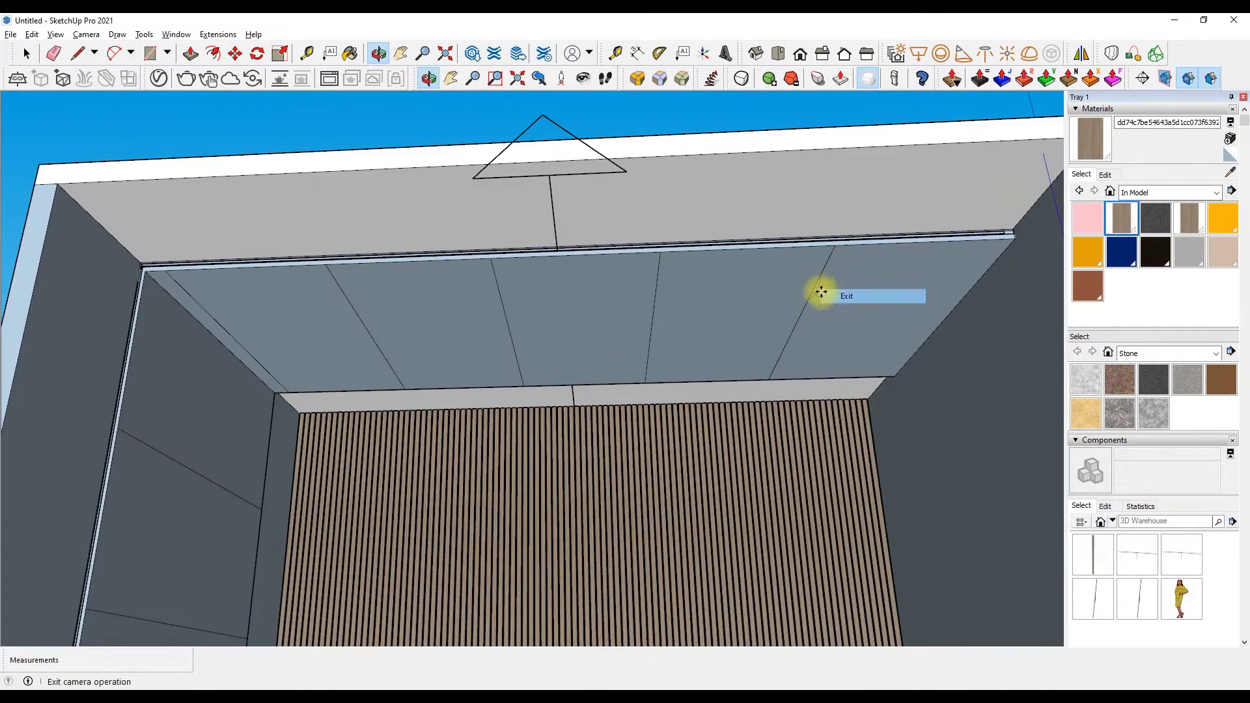
pyautogui.click(817, 291)
pyautogui.press('Return')
pyautogui.scroll(-5, 873, 310)
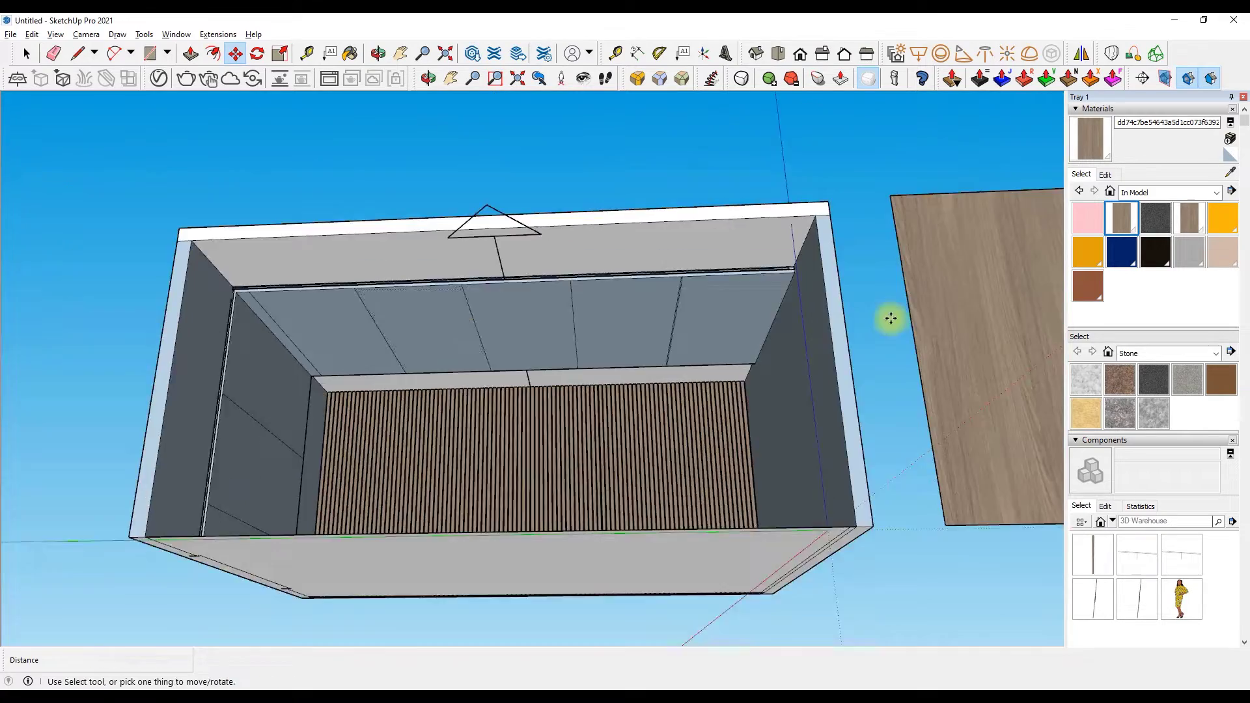
pyautogui.scroll(5, 768, 308)
pyautogui.scroll(3, 761, 307)
# Copy the wall-corner line and the selected ceiling joint lines at .5 offsets.
pyautogui.click(765, 306)
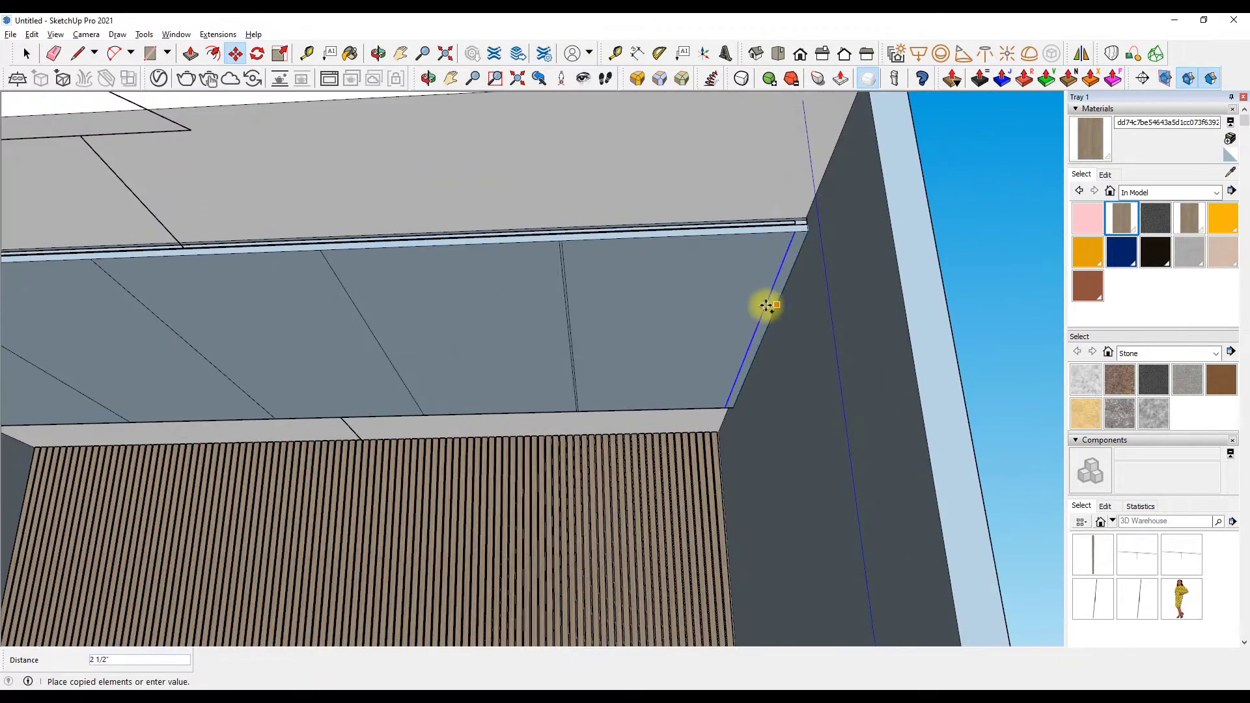
pyautogui.press('Return')
pyautogui.press('space')
pyautogui.scroll(-3, 480, 302)
pyautogui.scroll(-3, 340, 323)
pyautogui.scroll(5, 511, 316)
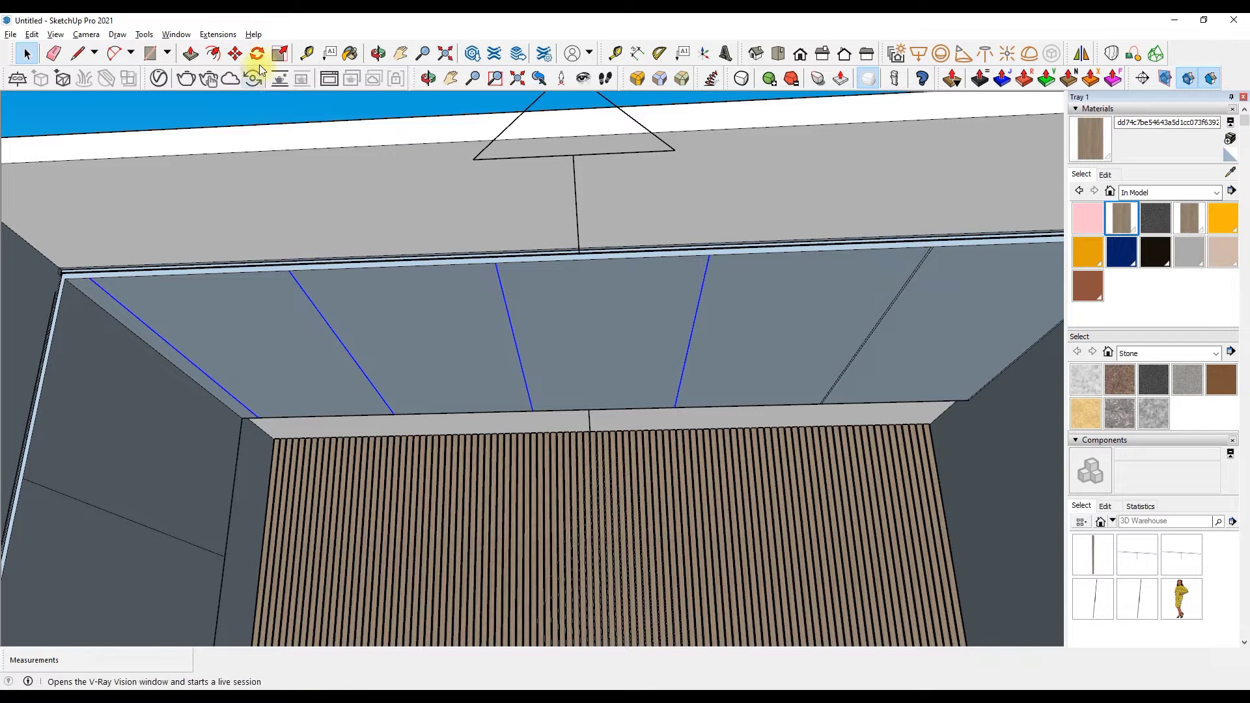
pyautogui.click(230, 310)
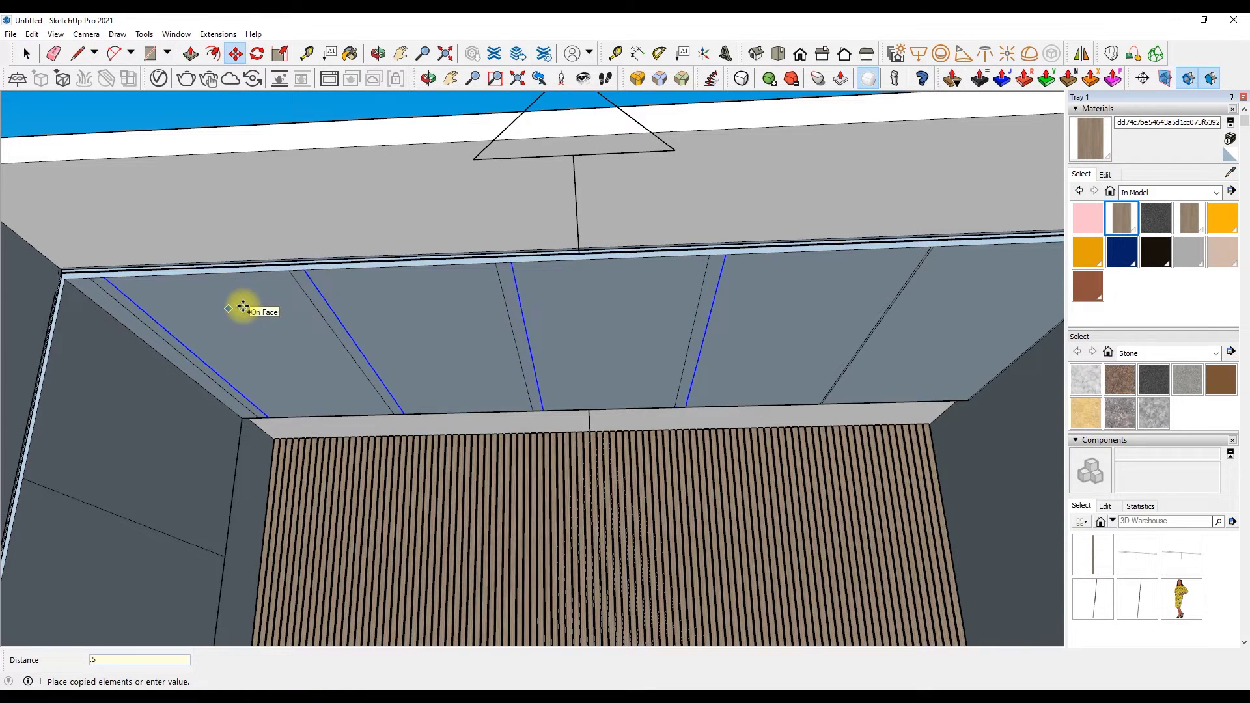
pyautogui.press('Return')
pyautogui.press('space')
# Select the face between the two wall seam lines, then cancel the attempted move.
pyautogui.scroll(-3, 306, 246)
pyautogui.scroll(4, 192, 384)
pyautogui.scroll(-1, 222, 304)
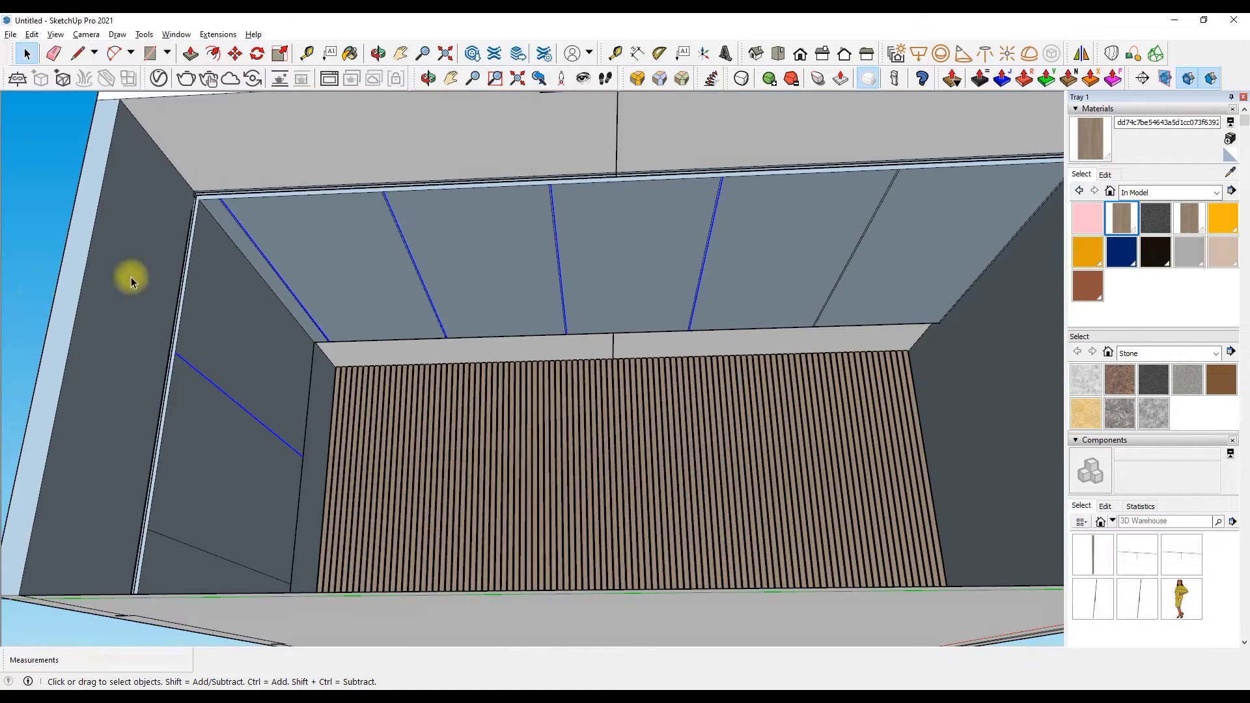
pyautogui.scroll(2, 163, 369)
pyautogui.scroll(2, 195, 561)
pyautogui.keyDown('shift'); pyautogui.click(199, 475); pyautogui.keyUp('shift')
pyautogui.click(234, 49)
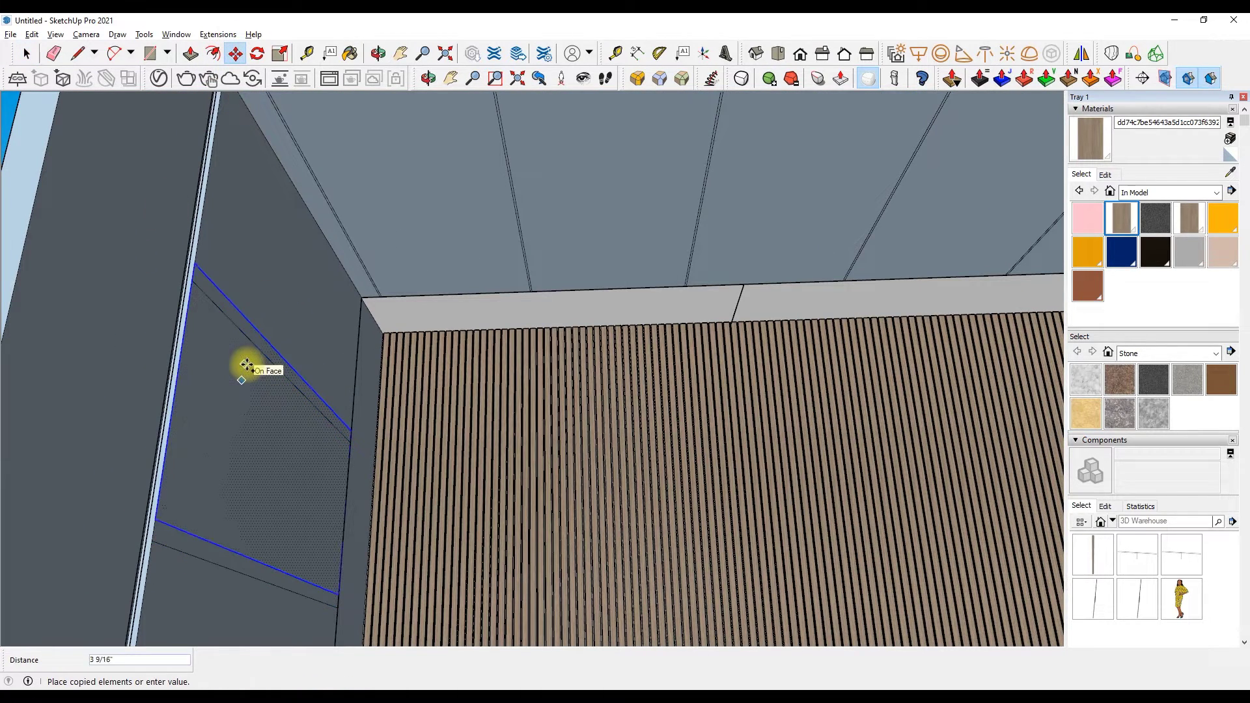
pyautogui.press('space')
# Orbit past the ceiling and left wall to a front view of the room.
pyautogui.scroll(-3, 241, 362)
pyautogui.click(428, 78)
pyautogui.moveTo(364, 215)
pyautogui.mouseDown()
pyautogui.moveTo(217, 270)
pyautogui.moveTo(165, 91)
pyautogui.mouseUp()
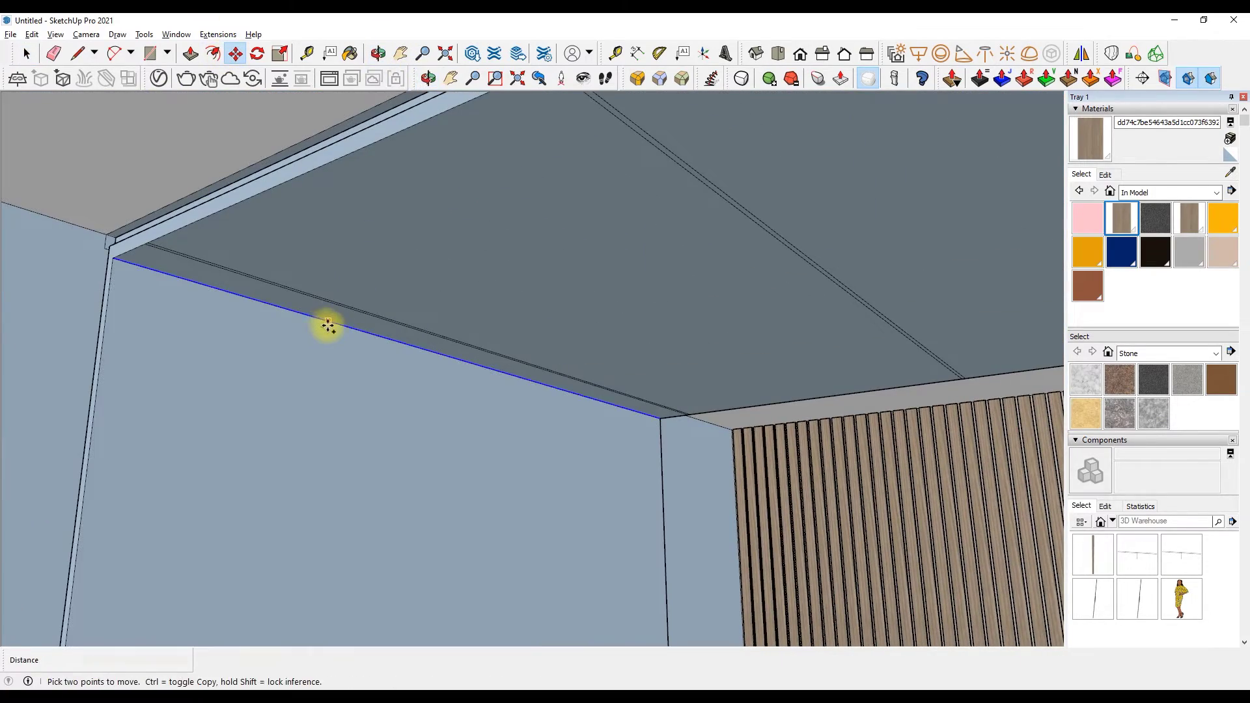
pyautogui.press('space')
pyautogui.scroll(-3, 327, 317)
pyautogui.scroll(-3, 327, 315)
pyautogui.click(428, 79)
pyautogui.moveTo(619, 159)
pyautogui.mouseDown()
pyautogui.moveTo(429, 322)
pyautogui.moveTo(405, 259)
pyautogui.moveTo(101, 530)
pyautogui.mouseUp()
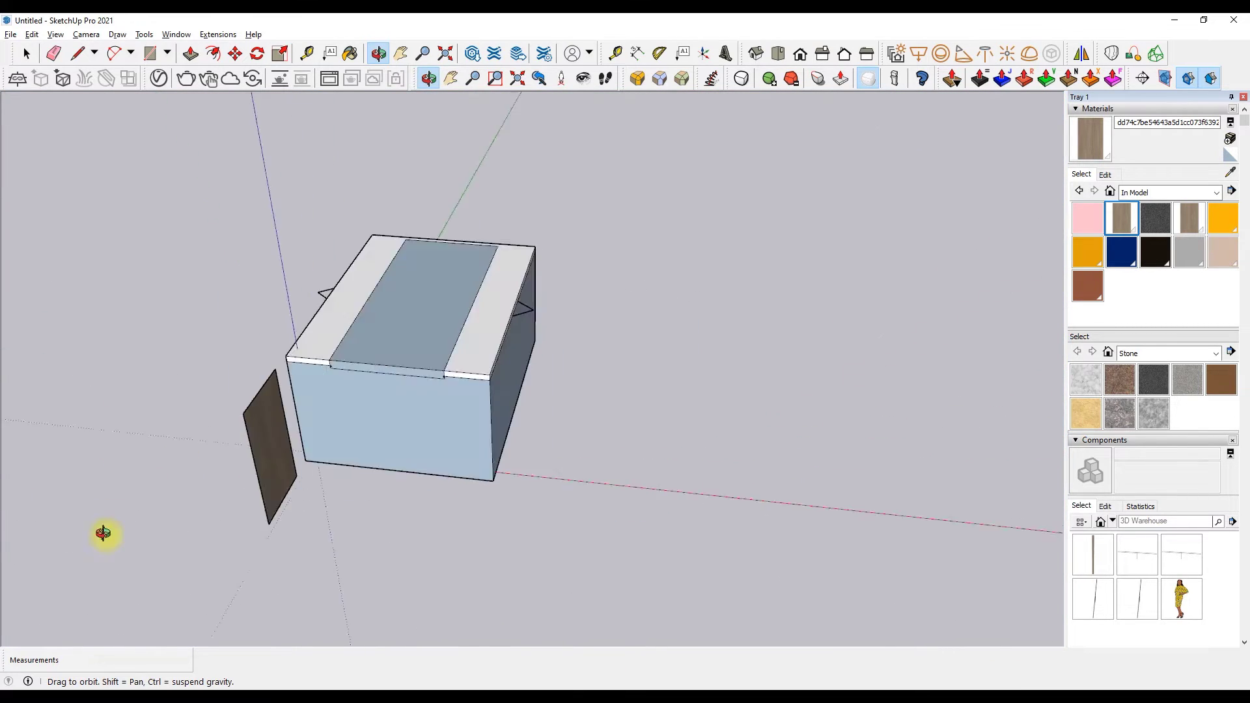
# Delete the old brown image panel and import the wood image onto the box top.
pyautogui.press('space')
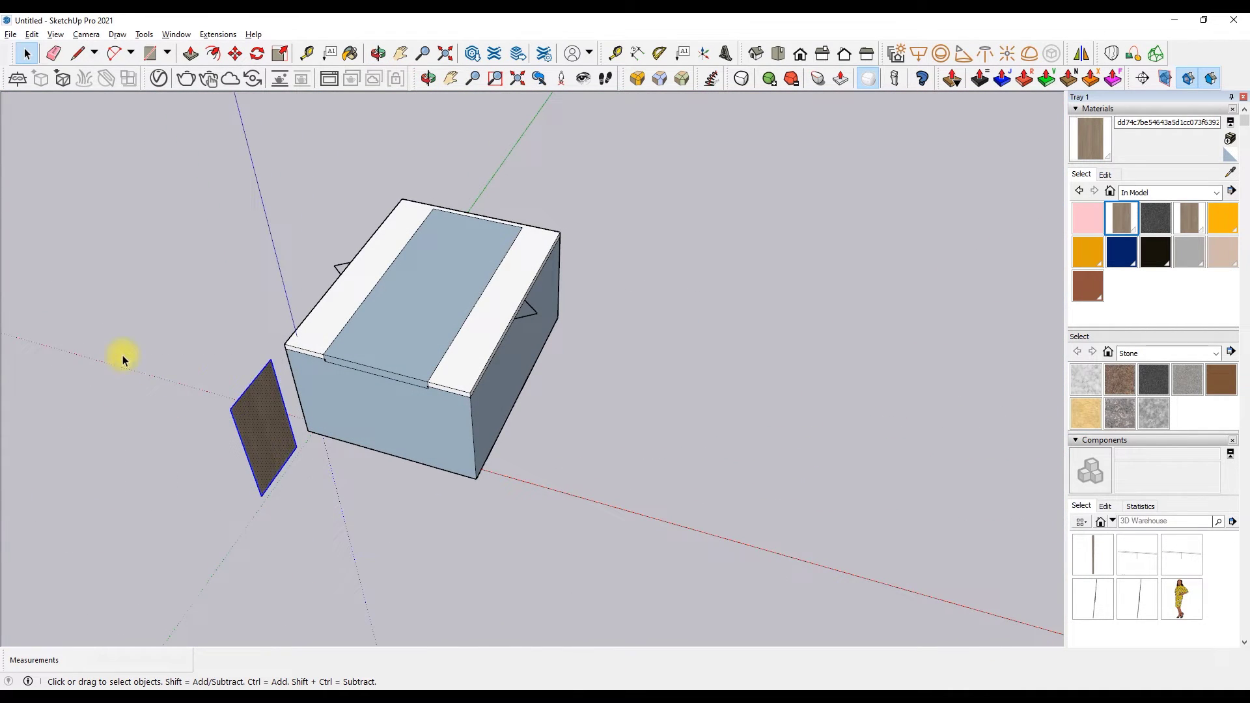
pyautogui.press('Delete')
pyautogui.click(11, 35)
pyautogui.click(57, 252)
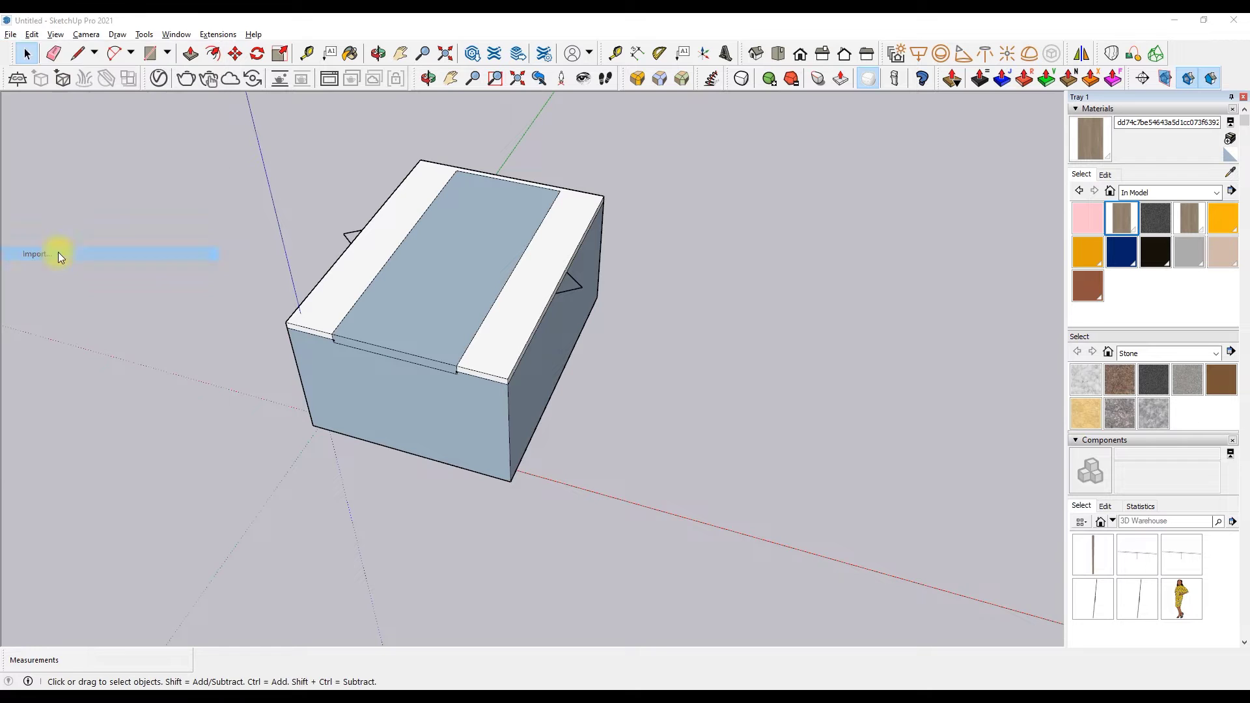
pyautogui.click(618, 322)
pyautogui.click(912, 557)
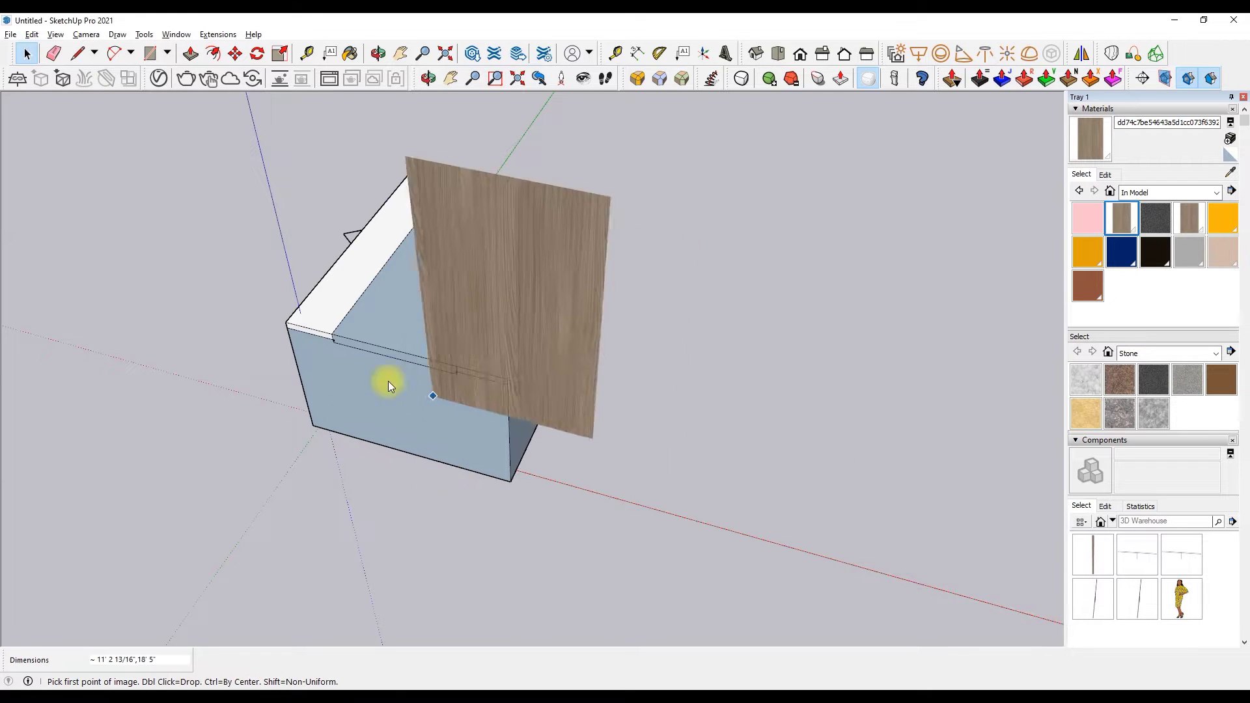
pyautogui.click(285, 321)
pyautogui.click(420, 328)
# Move the wood image beside the box, rotate it, and explode it into a face.
pyautogui.press('m')
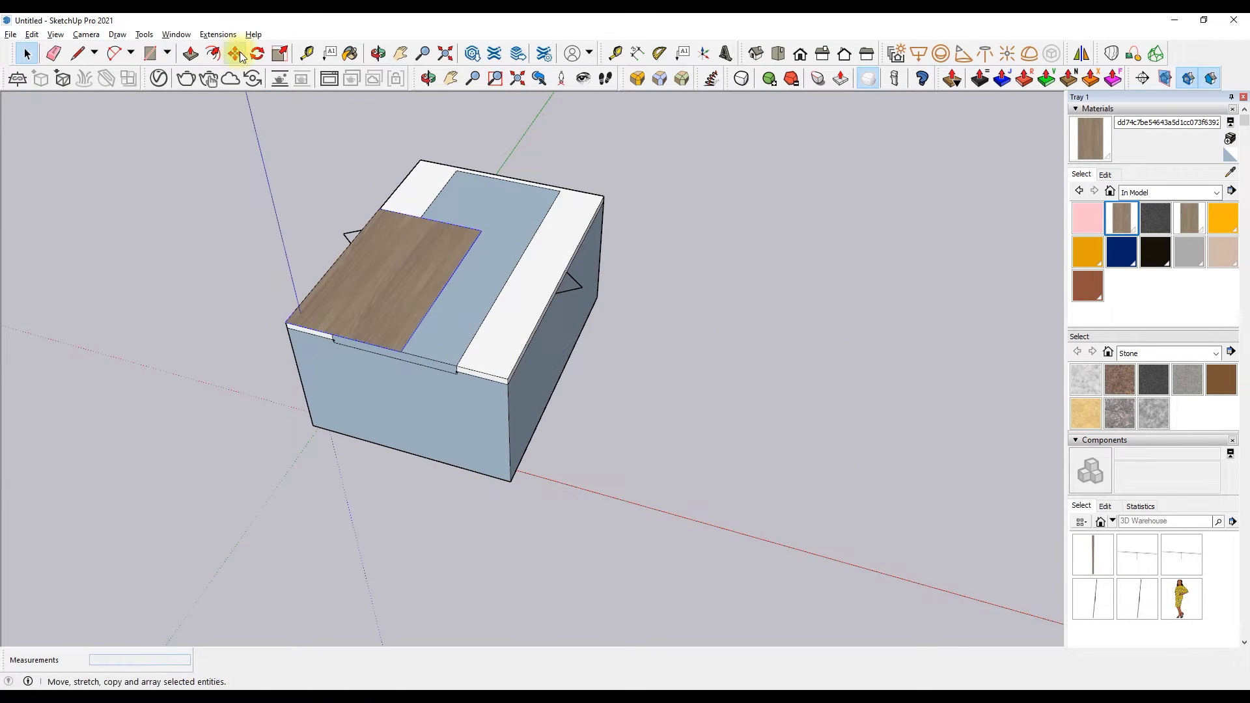
pyautogui.click(363, 288)
pyautogui.click(765, 303)
pyautogui.press('q')
pyautogui.click(755, 359)
pyautogui.click(844, 376)
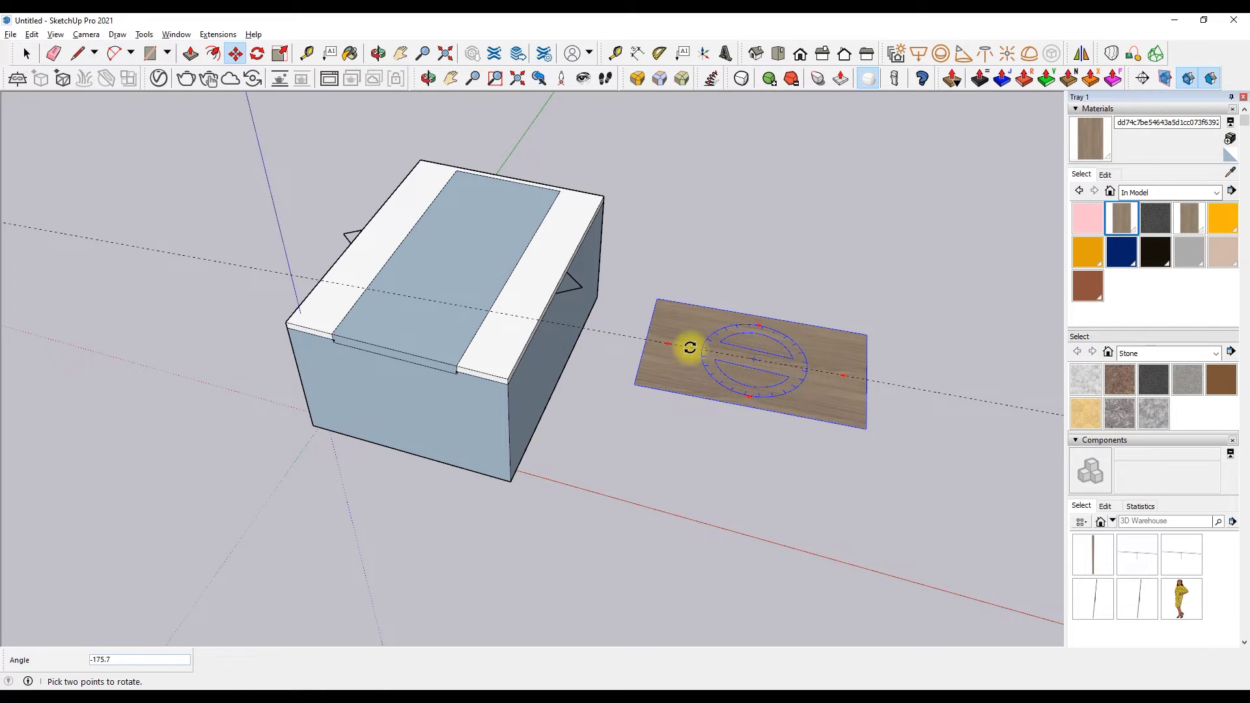
pyautogui.rightClick(762, 365)
pyautogui.click(795, 438)
# Orbit the view to look into the room from the front.
pyautogui.click(350, 54)
pyautogui.moveTo(651, 260); pyautogui.dragTo(701, 191, button='middle')
pyautogui.moveTo(702, 191); pyautogui.dragTo(600, 265)
pyautogui.rightClick(599, 265)
# Paint a ceiling panel with the wood material.
pyautogui.press('b')
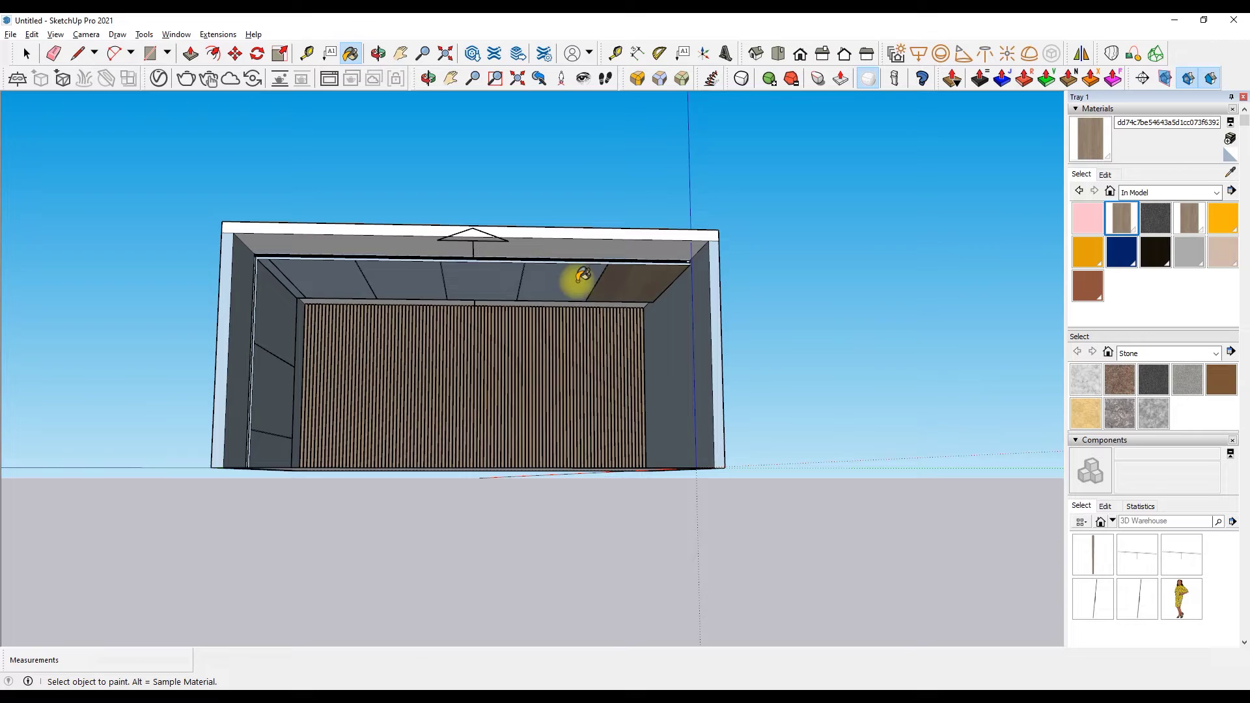
pyautogui.click(439, 282)
pyautogui.scroll(3, 326, 299)
pyautogui.scroll(5, 189, 290)
pyautogui.scroll(2, 201, 287)
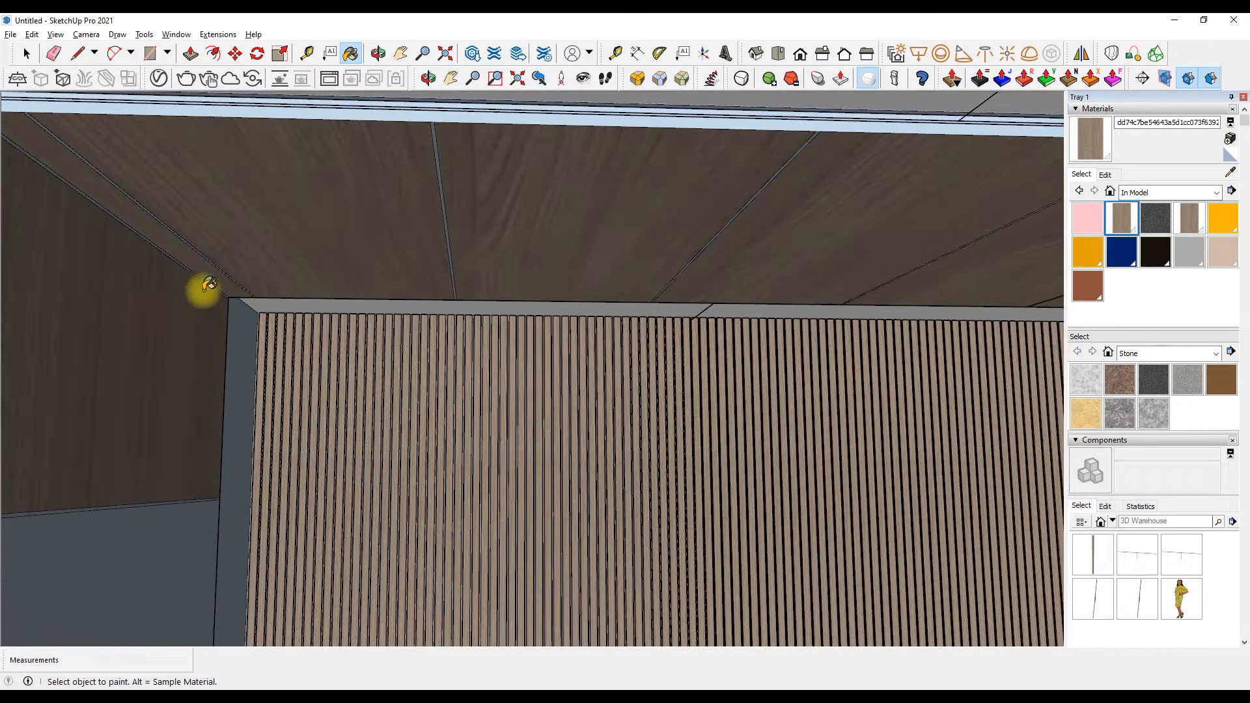
pyautogui.scroll(-5, 195, 283)
pyautogui.moveTo(187, 284)
pyautogui.mouseDown(button='middle')
pyautogui.moveTo(302, 202)
pyautogui.moveTo(399, 179)
pyautogui.moveTo(372, 126)
pyautogui.mouseUp(button='middle')
# Rotate the wood image upright and paint the upper left-wall panel with wood.
pyautogui.click(259, 53)
pyautogui.scroll(4, 520, 414)
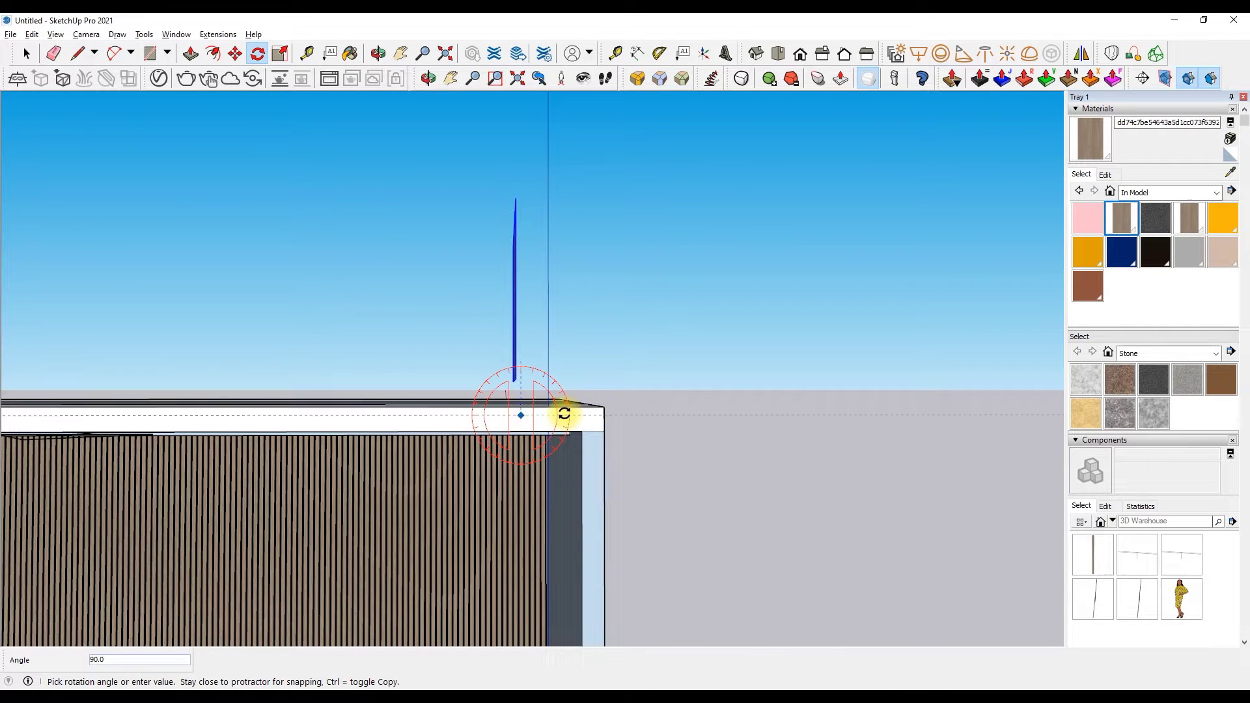
pyautogui.scroll(-5, 111, 175)
pyautogui.press('b')
pyautogui.scroll(-2, 462, 447)
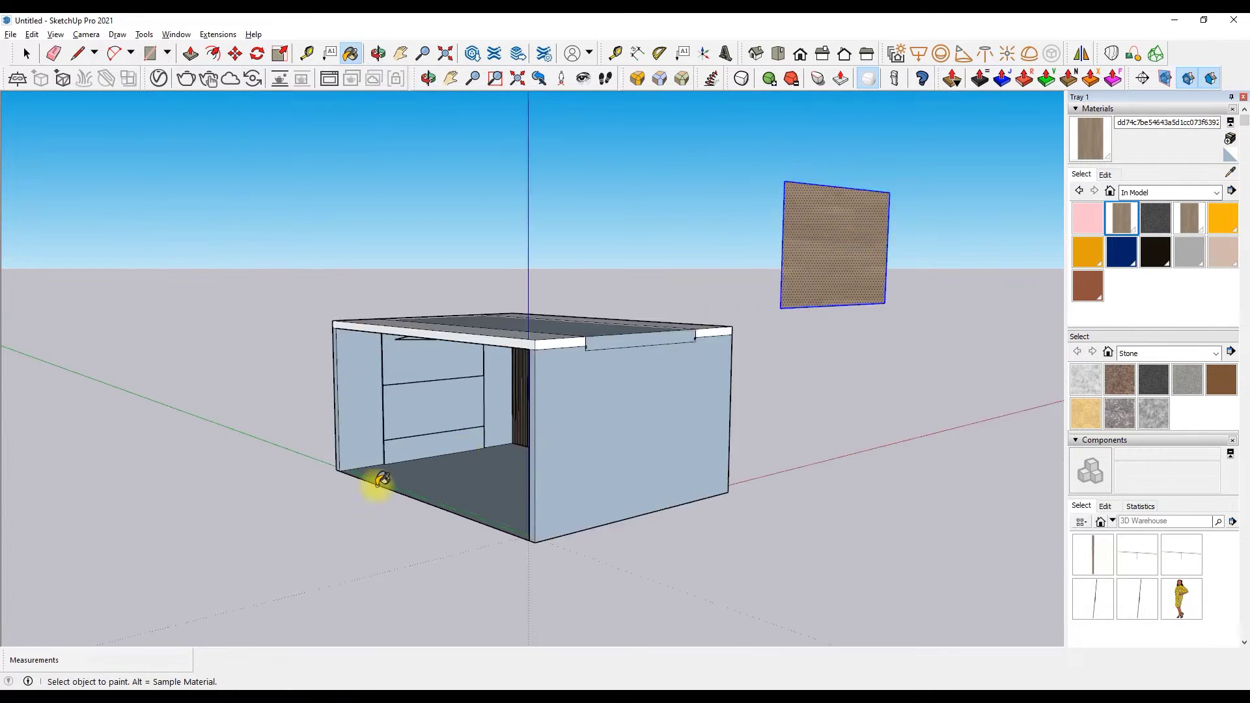
pyautogui.scroll(4, 453, 287)
pyautogui.click(453, 287)
pyautogui.scroll(3, 501, 256)
# Orbit beneath the ceiling to review more of the wood panels.
pyautogui.moveTo(501, 256)
pyautogui.mouseDown(button='middle')
pyautogui.moveTo(336, 246)
pyautogui.moveTo(639, 107)
pyautogui.mouseUp(button='middle')
pyautogui.scroll(3, 491, 214)
pyautogui.scroll(3, 680, 142)
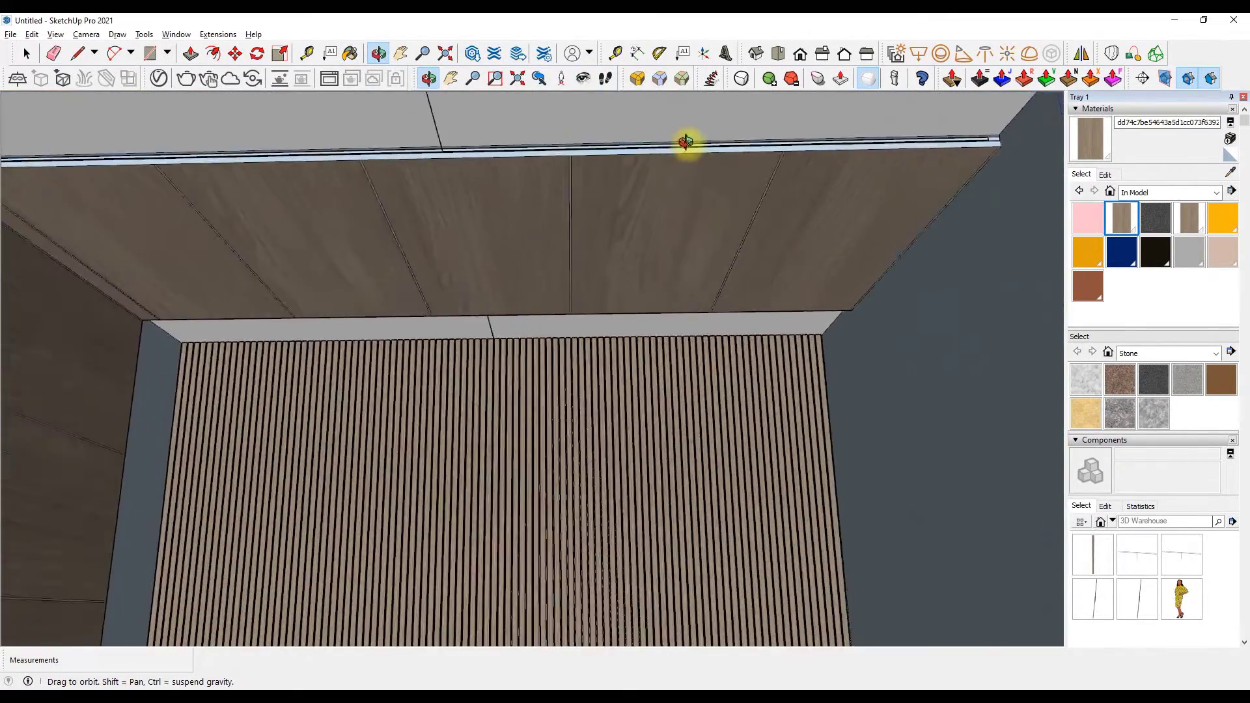
pyautogui.scroll(-5, 706, 143)
pyautogui.scroll(5, 148, 176)
pyautogui.scroll(1, 89, 201)
pyautogui.scroll(-1, 173, 199)
pyautogui.scroll(-2, 173, 198)
pyautogui.scroll(3, 650, 162)
pyautogui.scroll(-1, 318, 201)
pyautogui.scroll(1, 968, 153)
pyautogui.scroll(-1, 979, 139)
pyautogui.moveTo(980, 138)
pyautogui.mouseDown(button='middle')
pyautogui.moveTo(469, 162)
pyautogui.moveTo(670, 187)
pyautogui.moveTo(264, 162)
pyautogui.moveTo(529, 176)
pyautogui.moveTo(106, 202)
pyautogui.moveTo(78, 362)
pyautogui.moveTo(218, 189)
pyautogui.moveTo(126, 358)
pyautogui.moveTo(140, 327)
pyautogui.mouseUp(button='middle')
# Orbit down to face the slat wall and floor.
pyautogui.moveTo(192, 266)
pyautogui.mouseDown(button='middle')
pyautogui.moveTo(405, 170)
pyautogui.moveTo(371, 207)
pyautogui.moveTo(299, 558)
pyautogui.moveTo(332, 503)
pyautogui.mouseUp(button='middle')
pyautogui.scroll(-3, 331, 504)
pyautogui.scroll(-3, 315, 469)
pyautogui.scroll(-5, 246, 404)
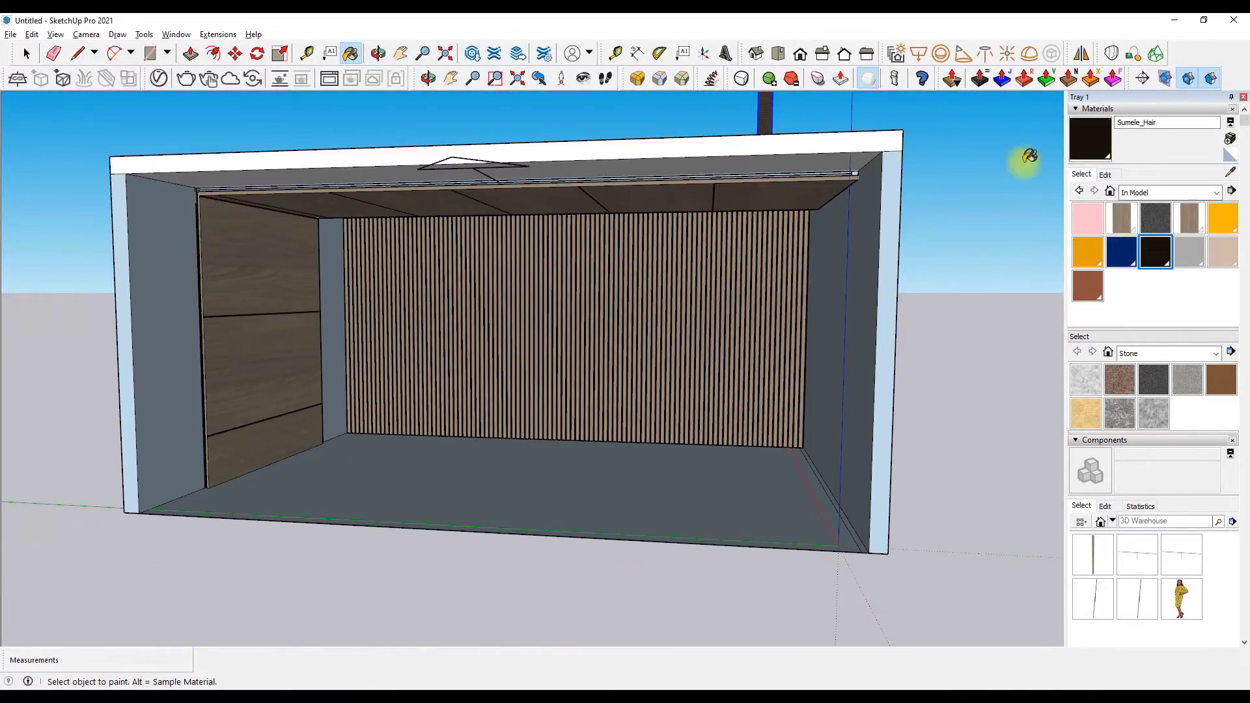
pyautogui.scroll(5, 864, 167)
pyautogui.press('space')
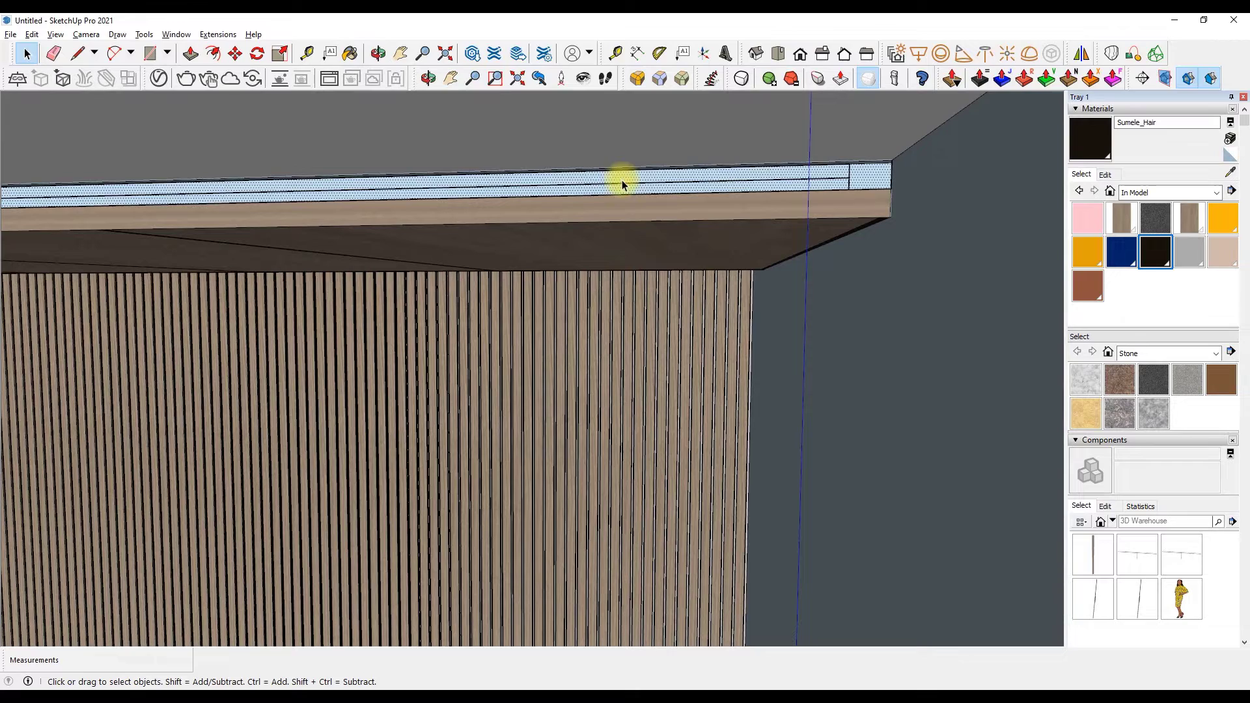
# Select the top wood band and orbit around to the room's outer wall corner.
pyautogui.doubleClick(621, 184)
pyautogui.click(299, 60)
pyautogui.moveTo(678, 111); pyautogui.dragTo(695, 111, button='middle')
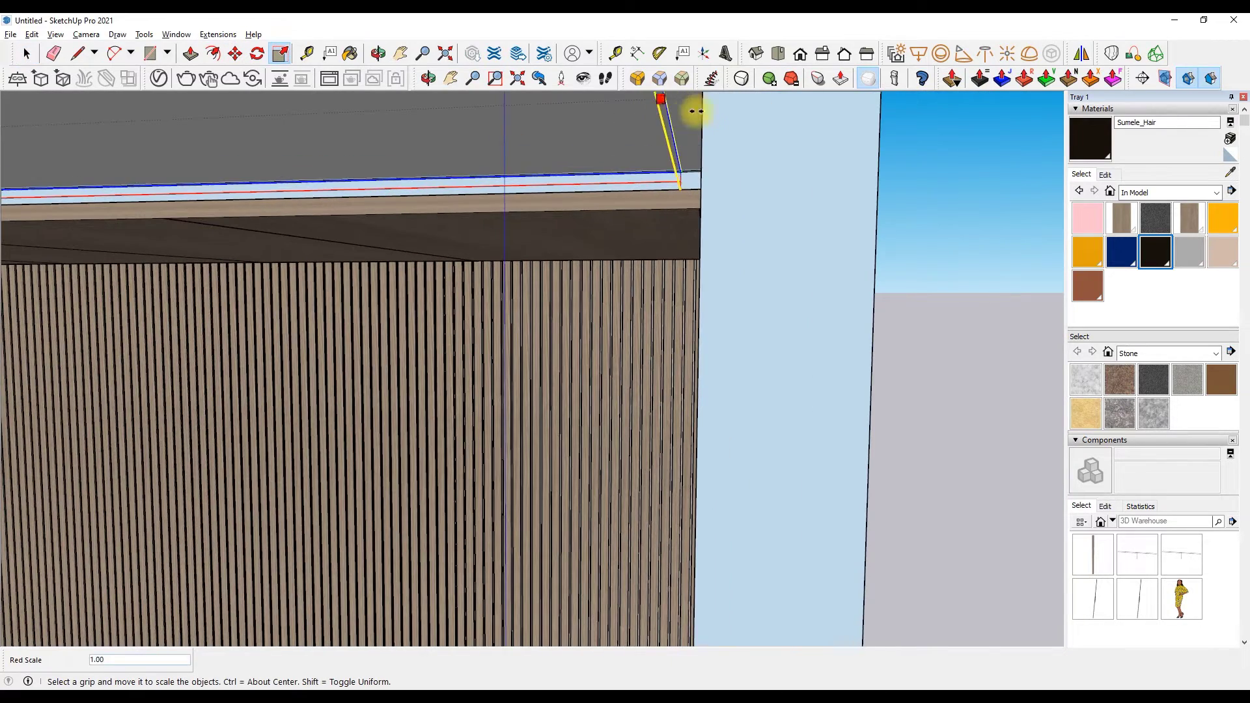
pyautogui.scroll(-5, 868, 193)
pyautogui.moveTo(868, 192); pyautogui.dragTo(447, 218, button='middle')
pyautogui.press('space')
pyautogui.scroll(5, 491, 248)
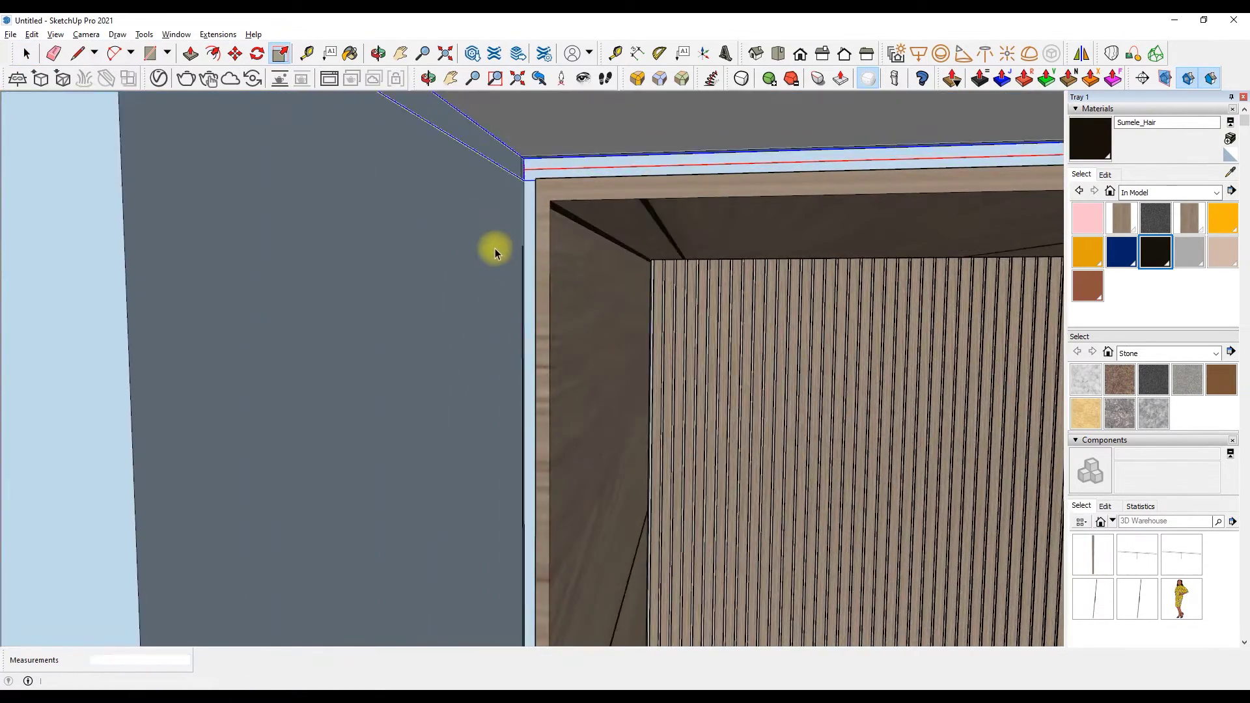
pyautogui.scroll(2, 536, 260)
pyautogui.scroll(-2, 537, 260)
# Move the selected band out and place it beside the room.
pyautogui.click(235, 53)
pyautogui.click(527, 252)
pyautogui.scroll(-2, 475, 145)
pyautogui.scroll(-3, 482, 130)
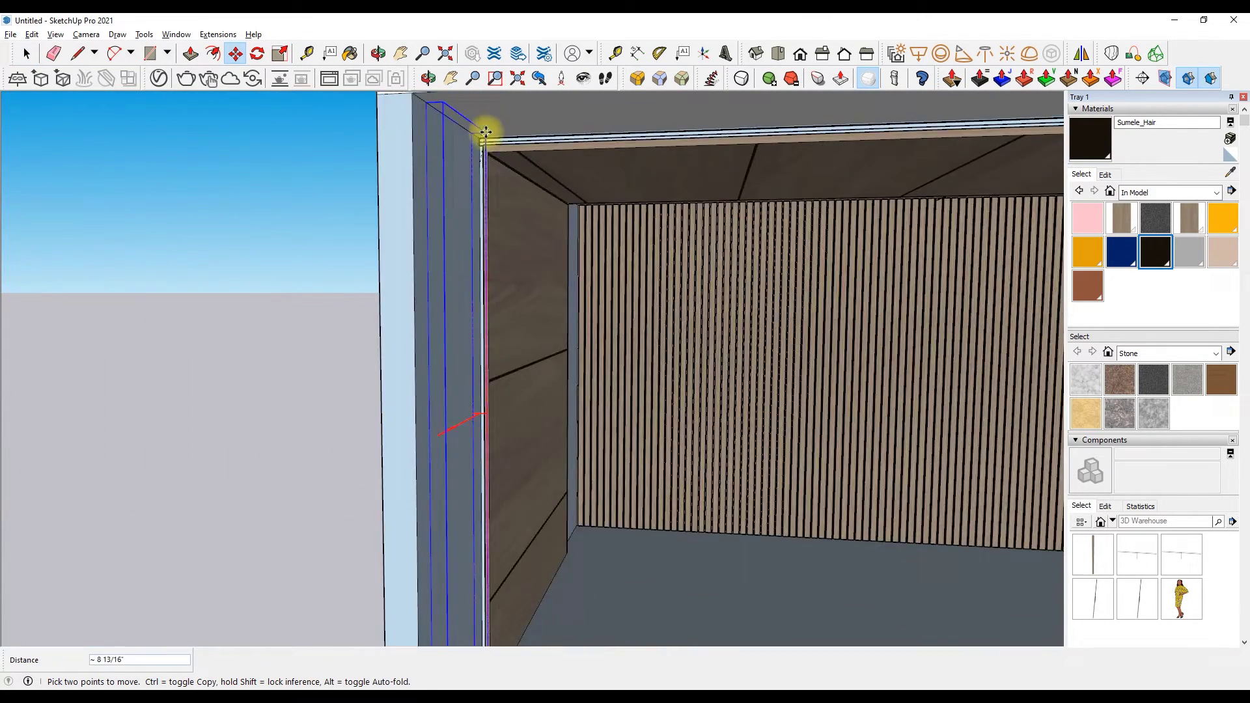
pyautogui.click(345, 160)
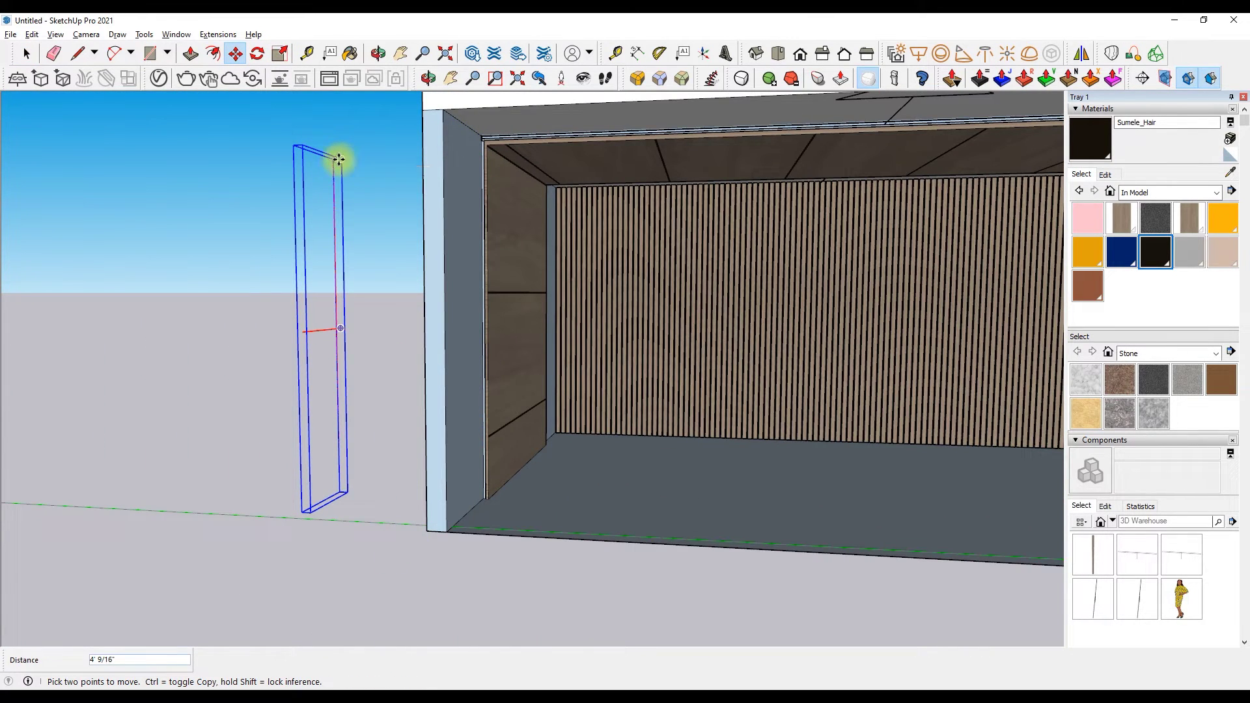
# Move the panel back so its corner sits against the left wall corner.
pyautogui.click(280, 54)
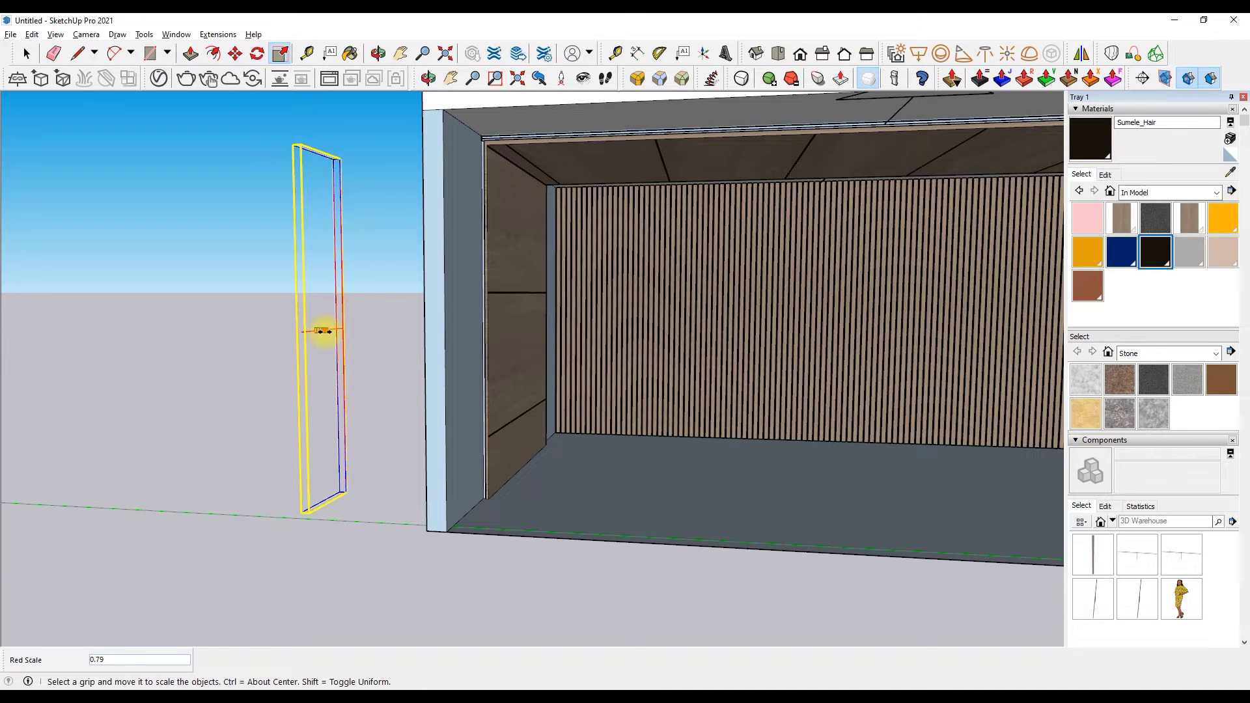
pyautogui.click(235, 54)
pyautogui.click(346, 164)
pyautogui.scroll(3, 440, 117)
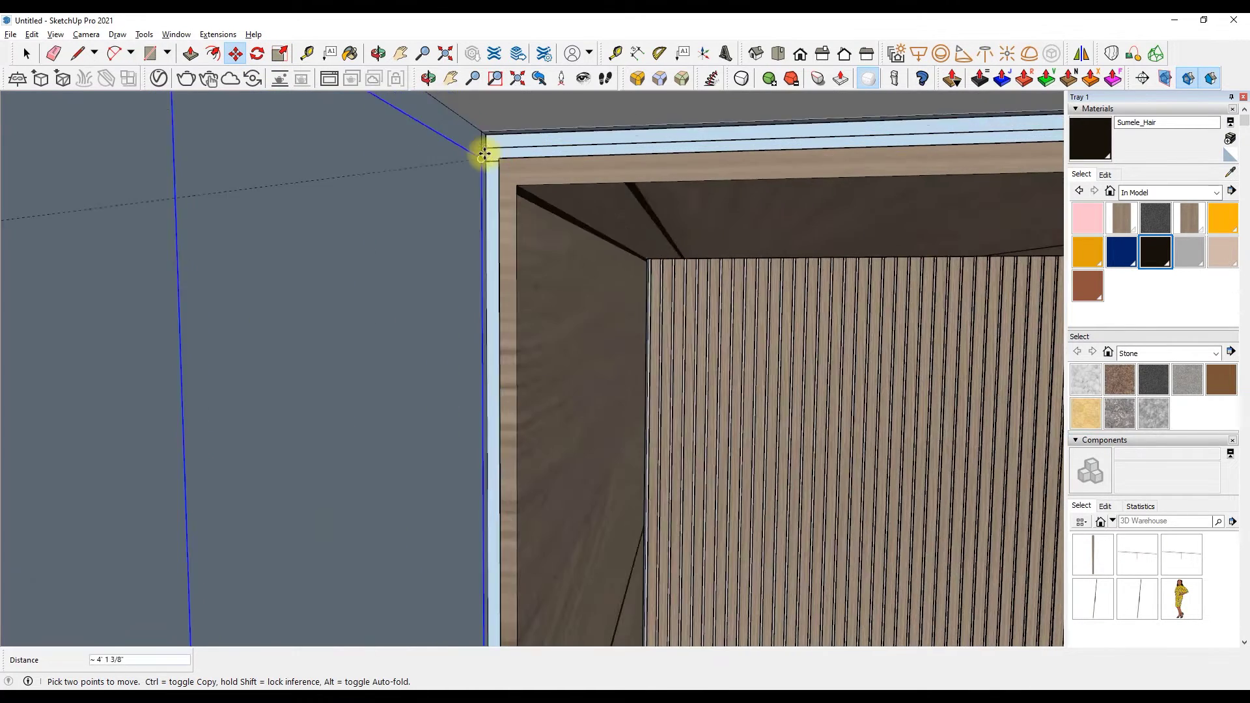
pyautogui.scroll(3, 483, 153)
pyautogui.scroll(4, 535, 185)
pyautogui.scroll(1, 639, 234)
pyautogui.click(737, 231)
pyautogui.scroll(-2, 335, 132)
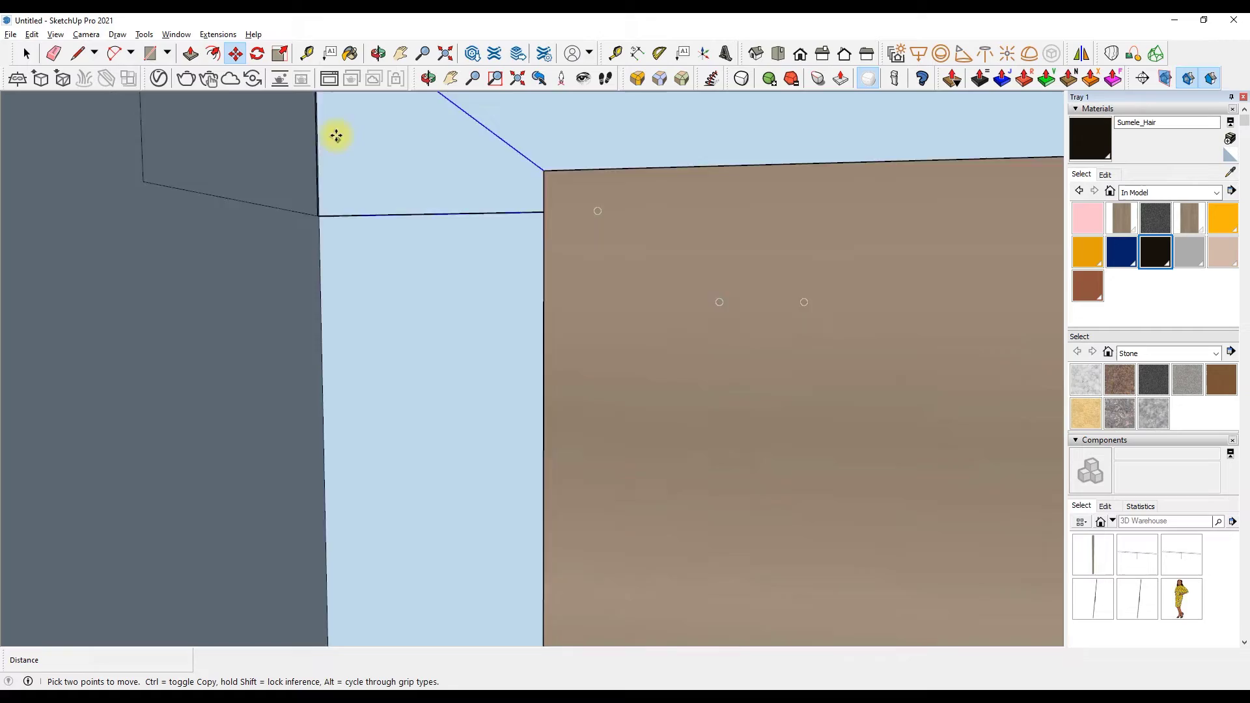
pyautogui.scroll(-3, 352, 125)
pyautogui.scroll(-3, 352, 125)
# Scale the wall panel about 1.04 along the green axis to fit the room edges.
pyautogui.press('s')
pyautogui.scroll(4, 330, 398)
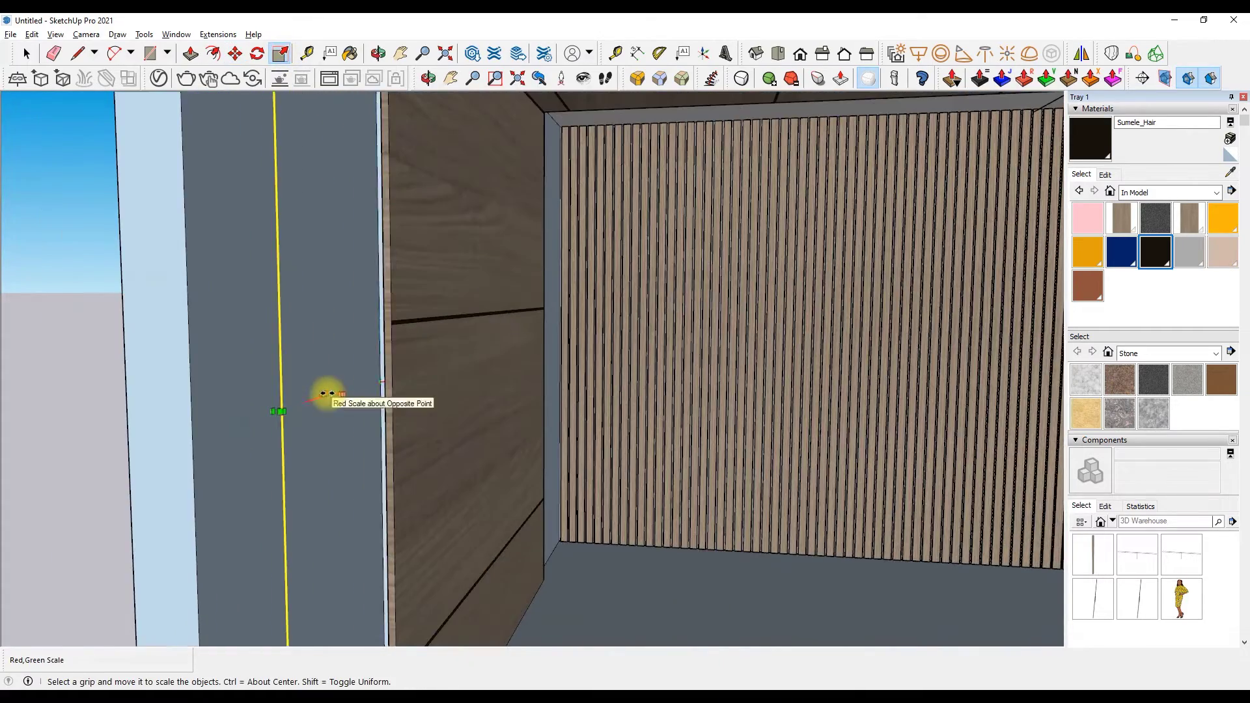
pyautogui.scroll(-3, 321, 480)
pyautogui.scroll(4, 326, 468)
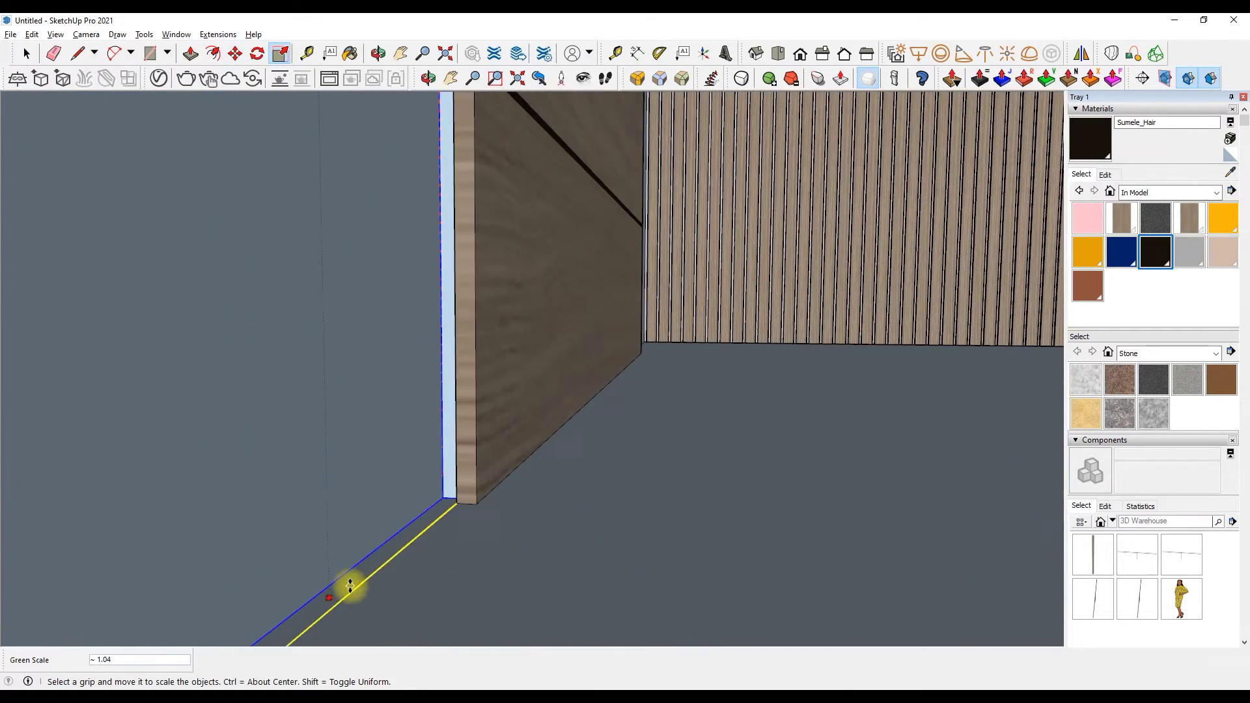
pyautogui.scroll(-2, 375, 508)
pyautogui.scroll(-5, 376, 508)
pyautogui.press('space')
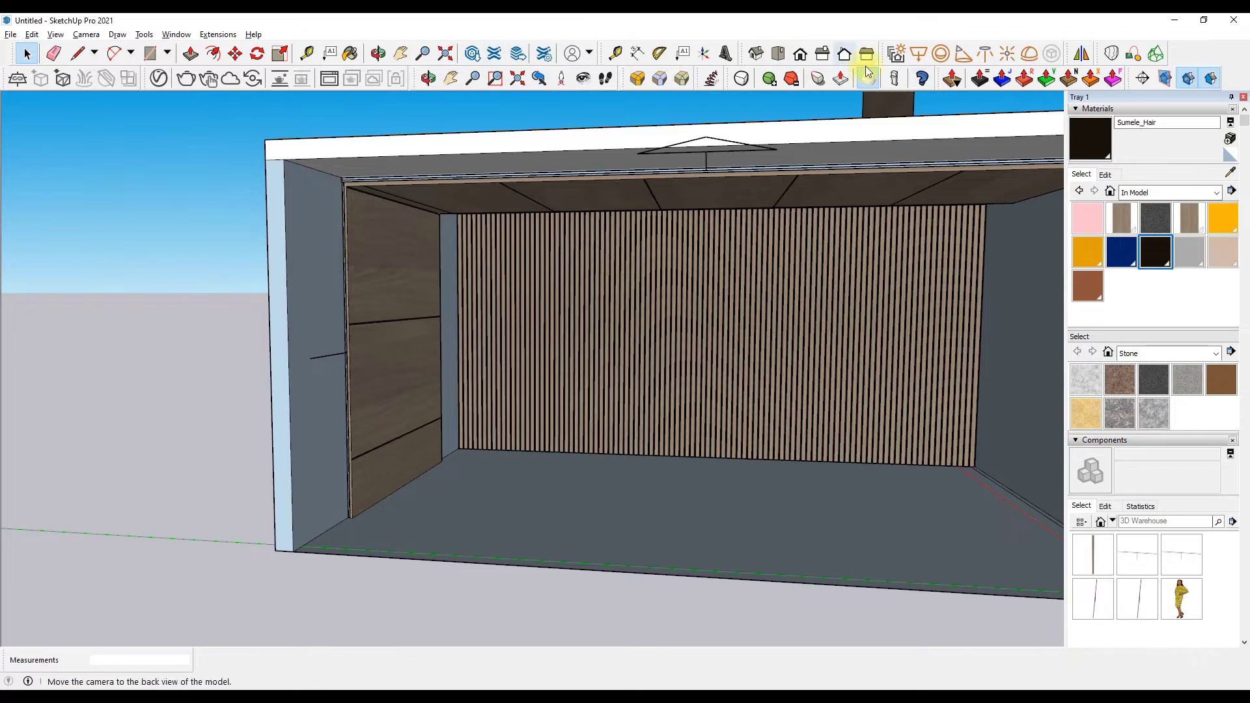
# Zoom around the room and jump to the front view.
pyautogui.scroll(3, 298, 170)
pyautogui.scroll(3, 371, 214)
pyautogui.scroll(3, 263, 251)
pyautogui.press('e')
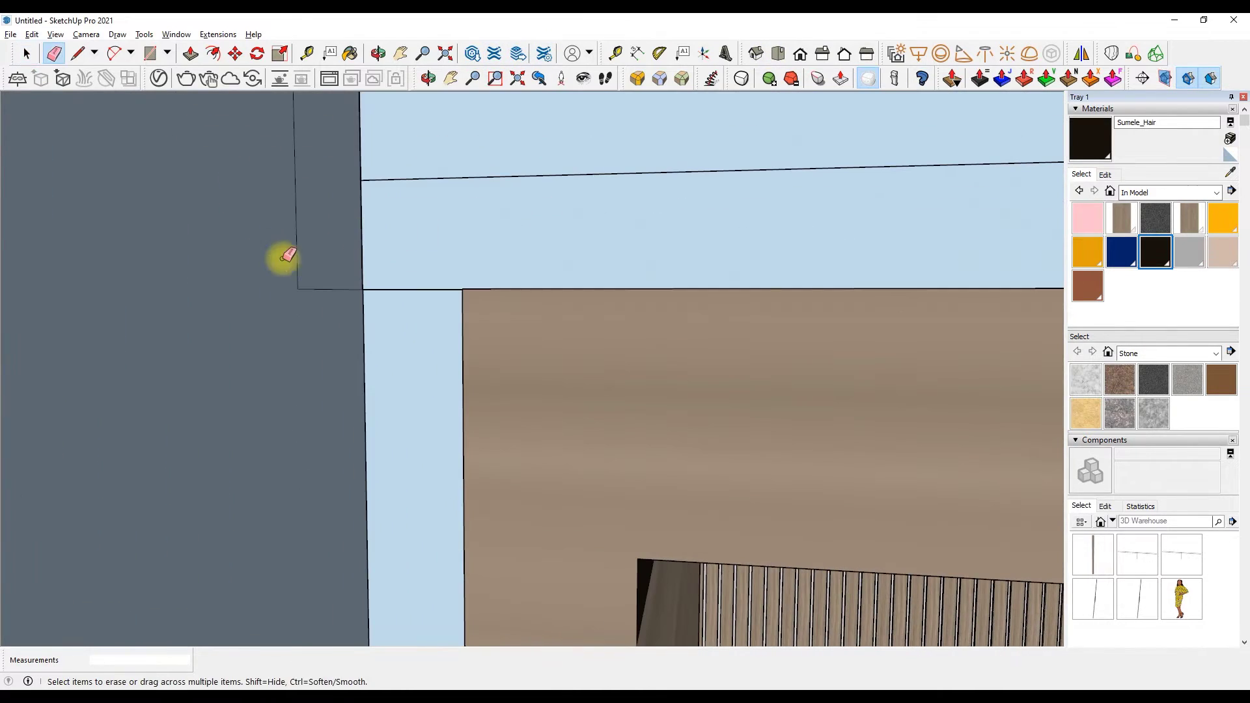
pyautogui.scroll(-2, 271, 193)
pyautogui.scroll(-2, 338, 139)
pyautogui.scroll(-2, 251, 117)
pyautogui.scroll(-2, 251, 117)
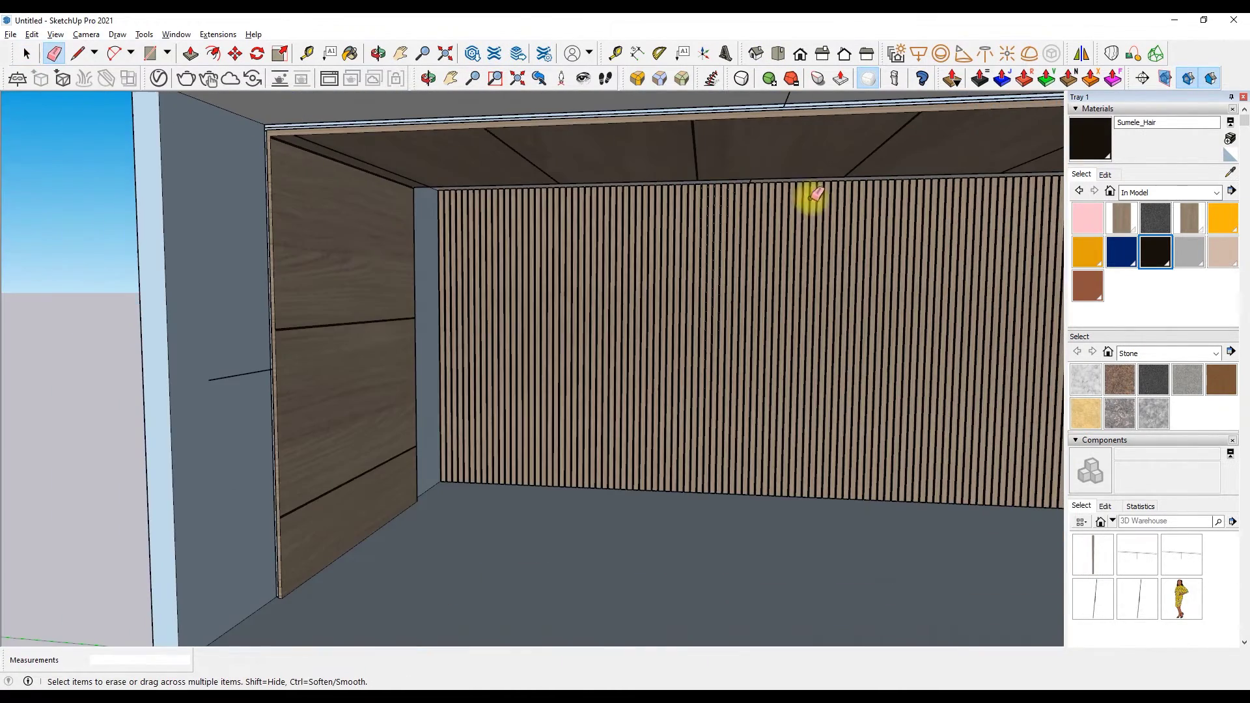
pyautogui.click(800, 62)
# Orbit beneath and into the room to face the slatted wall and ceiling panel.
pyautogui.scroll(2, 527, 418)
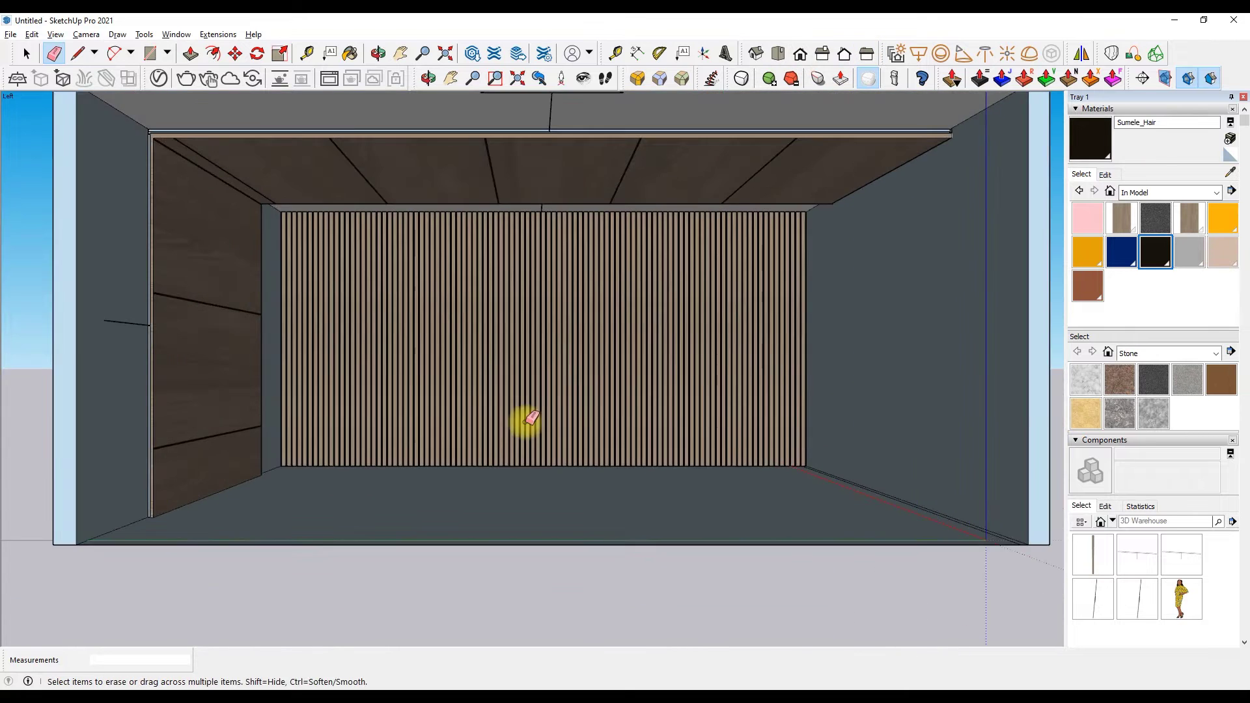
pyautogui.scroll(2, 449, 456)
pyautogui.scroll(-1, 482, 371)
pyautogui.scroll(2, 490, 373)
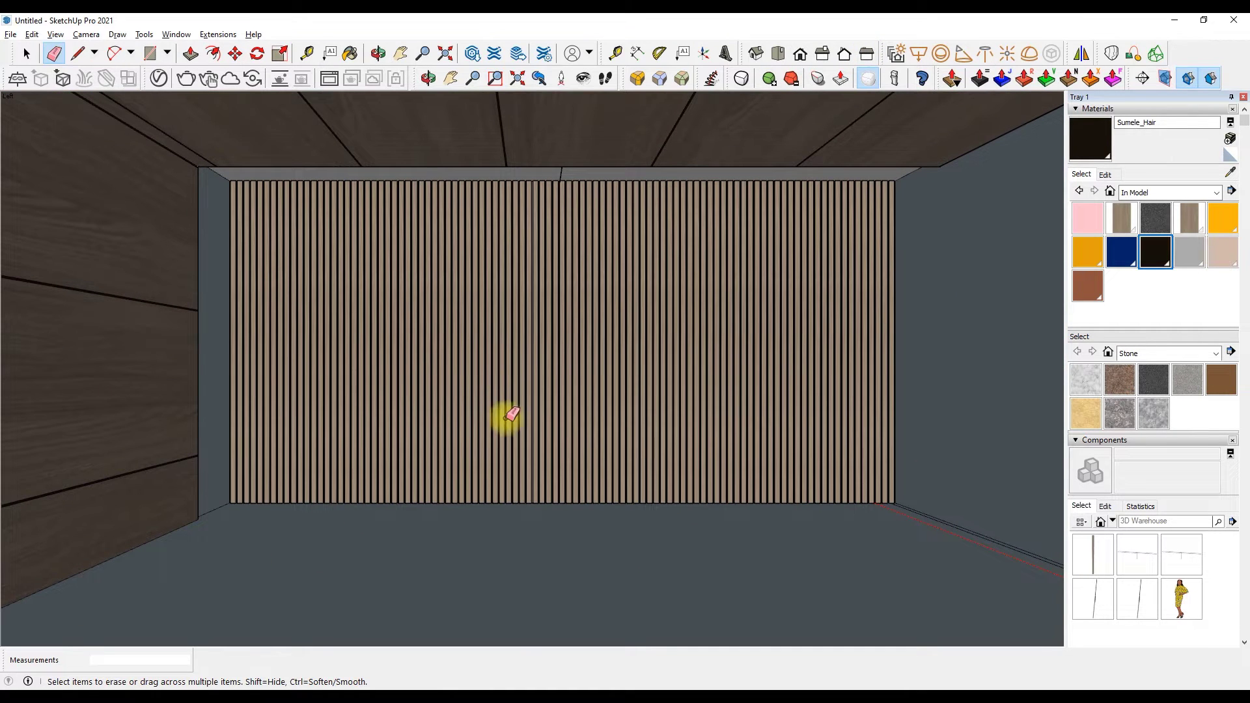
pyautogui.scroll(-2, 291, 153)
pyautogui.moveTo(617, 224)
pyautogui.mouseDown(button='middle')
pyautogui.moveTo(293, 348)
pyautogui.moveTo(572, 181)
pyautogui.moveTo(764, 133)
pyautogui.moveTo(901, 139)
pyautogui.mouseUp(button='middle')
pyautogui.scroll(3, 731, 209)
pyautogui.moveTo(731, 209); pyautogui.dragTo(456, 195, button='middle')
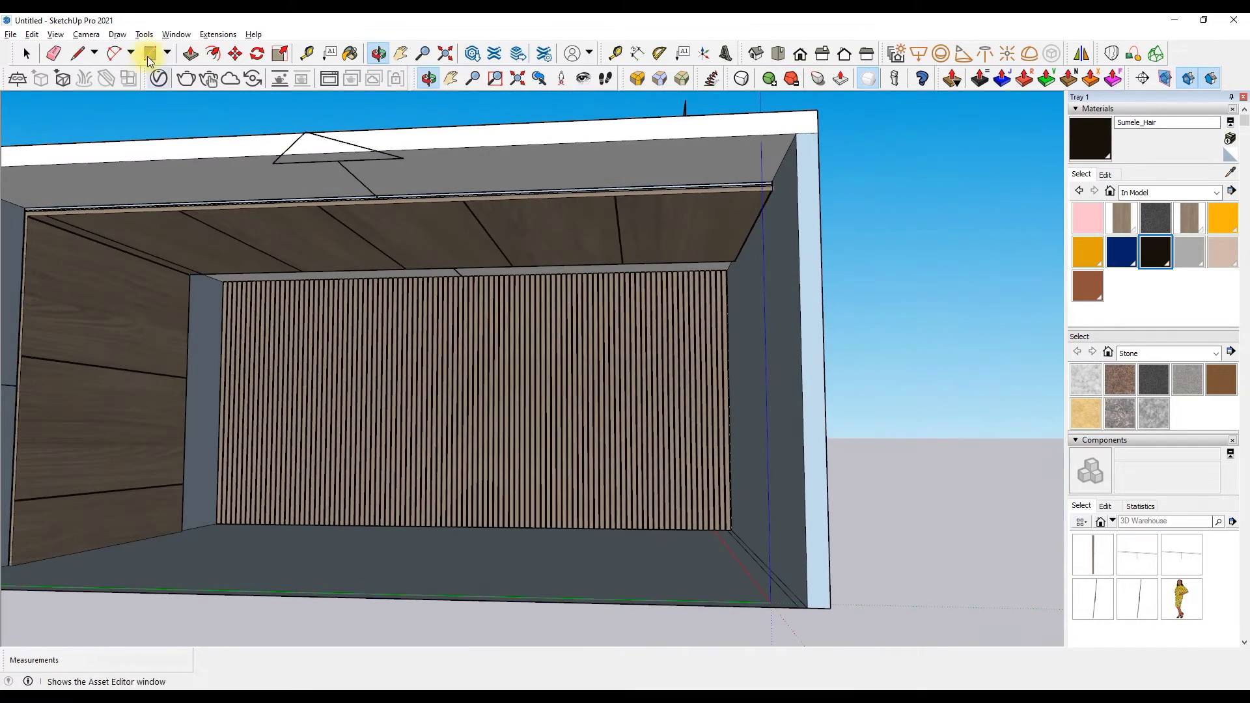
# Push/Pull the wooden ceiling panel forward to the room's front edge.
pyautogui.click(188, 55)
pyautogui.click(215, 204)
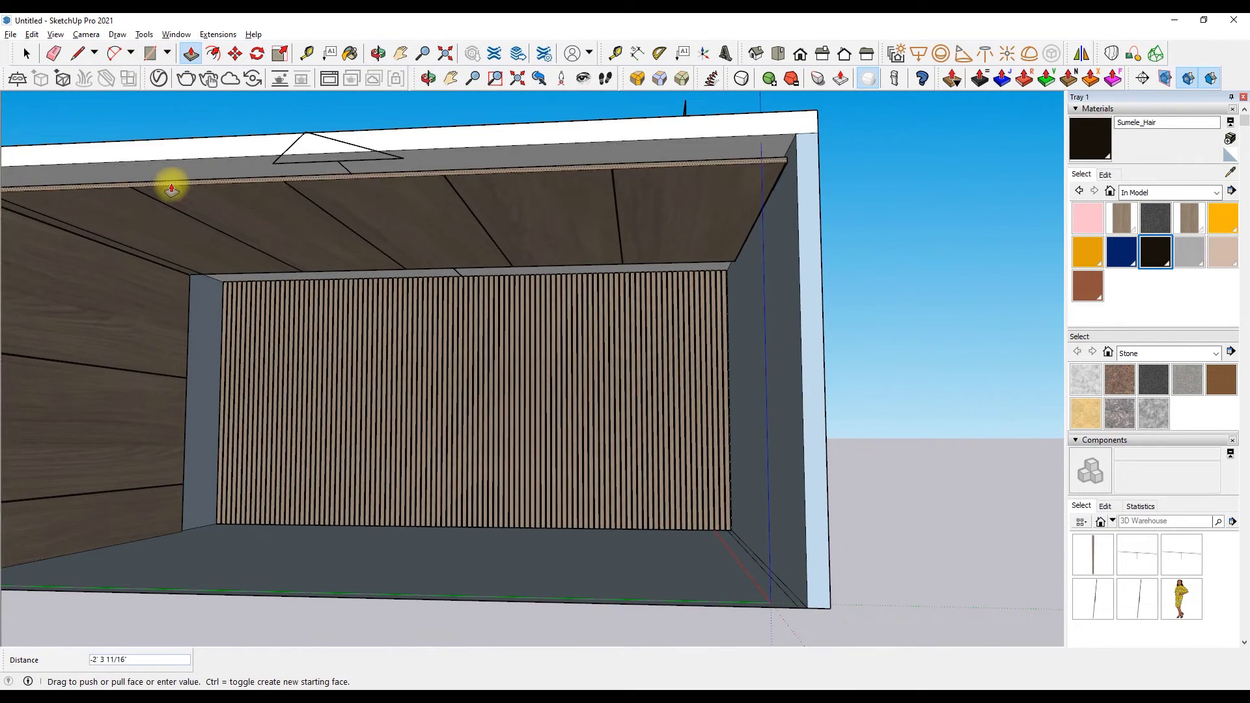
pyautogui.press('space')
pyautogui.scroll(-3, 890, 187)
# Orbit around the room, snap to the Left standard view, and view it from above.
pyautogui.click(426, 79)
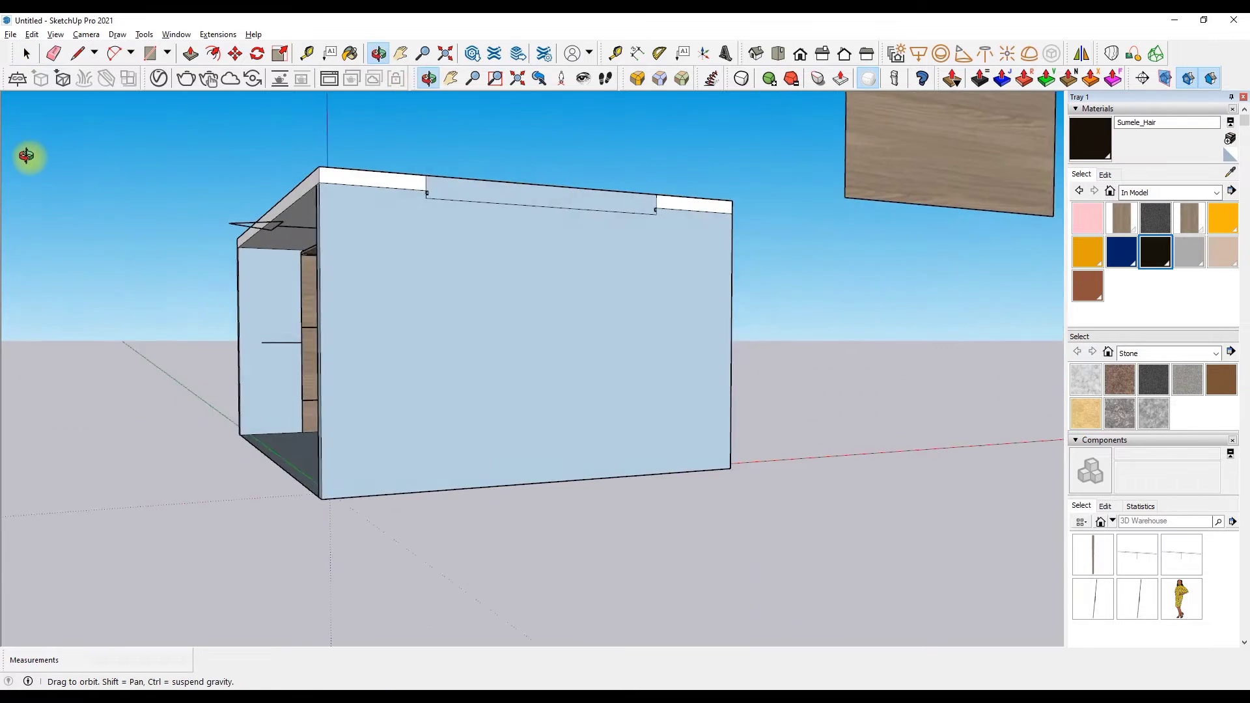
pyautogui.moveTo(33, 154); pyautogui.dragTo(636, 246)
pyautogui.click(853, 65)
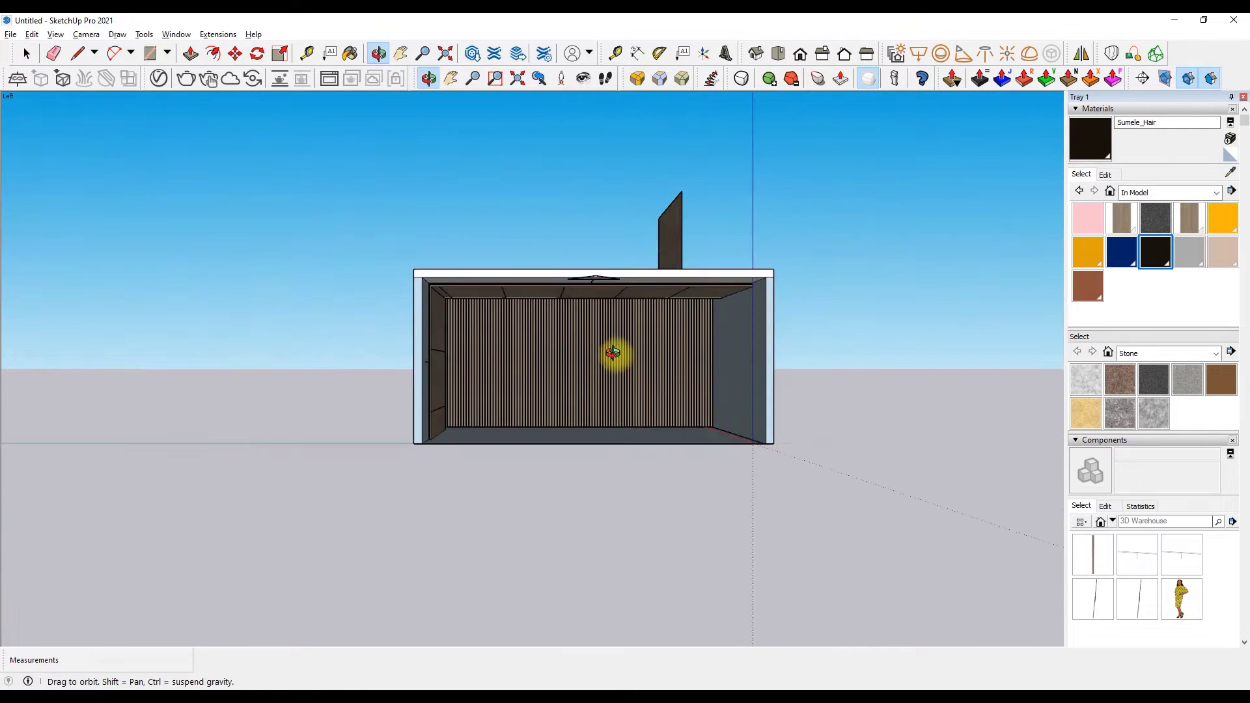
pyautogui.scroll(5, 585, 325)
pyautogui.scroll(-1, 445, 363)
pyautogui.scroll(1, 540, 300)
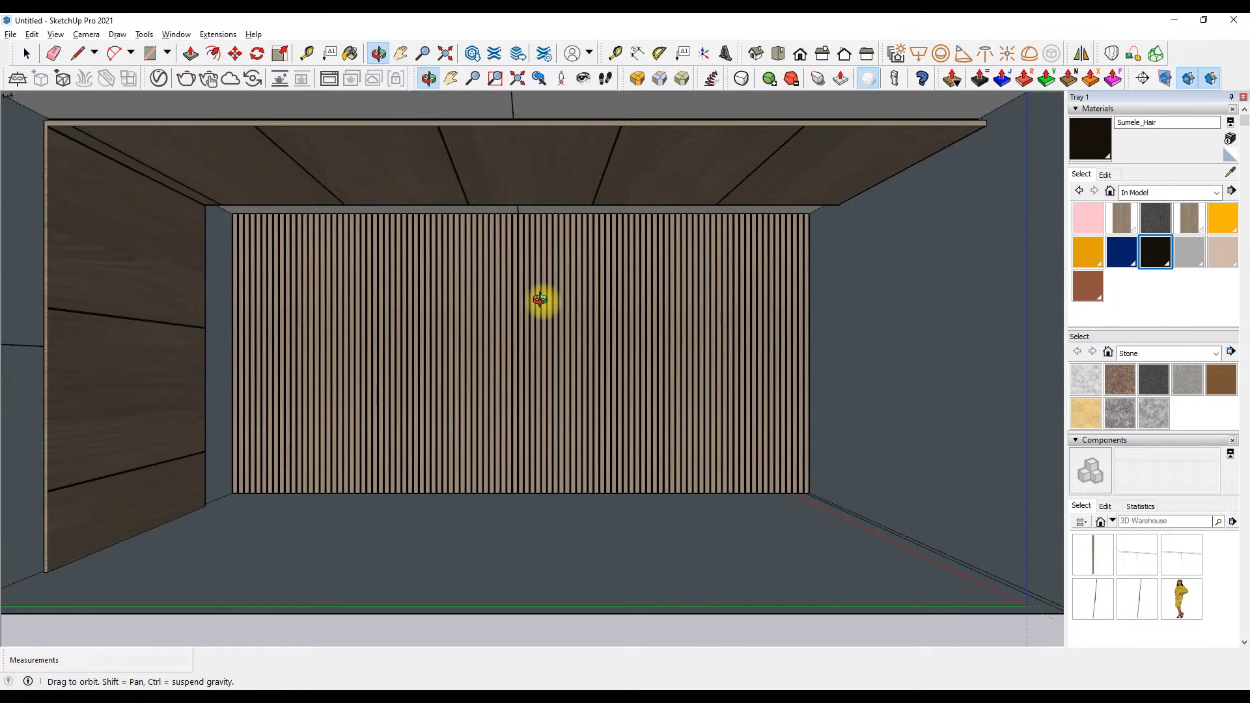
pyautogui.scroll(-5, 542, 303)
pyautogui.moveTo(599, 438); pyautogui.dragTo(594, 545)
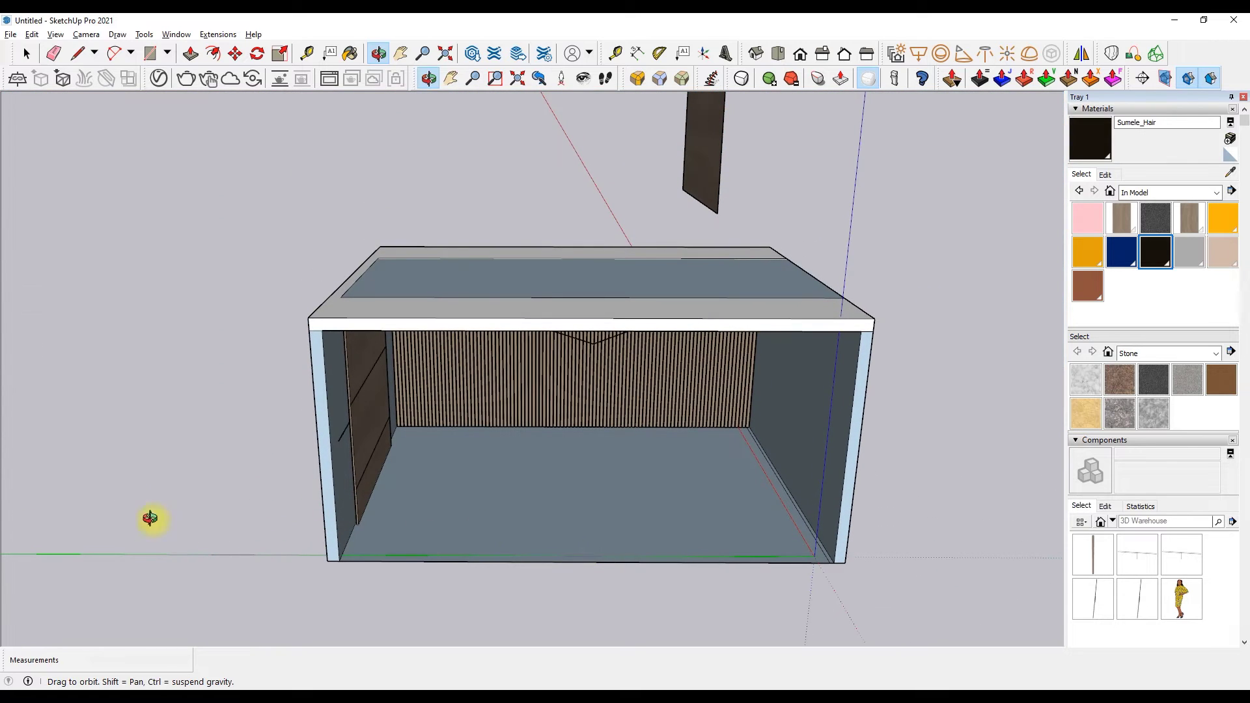
pyautogui.rightClick(138, 503)
pyautogui.click(166, 513)
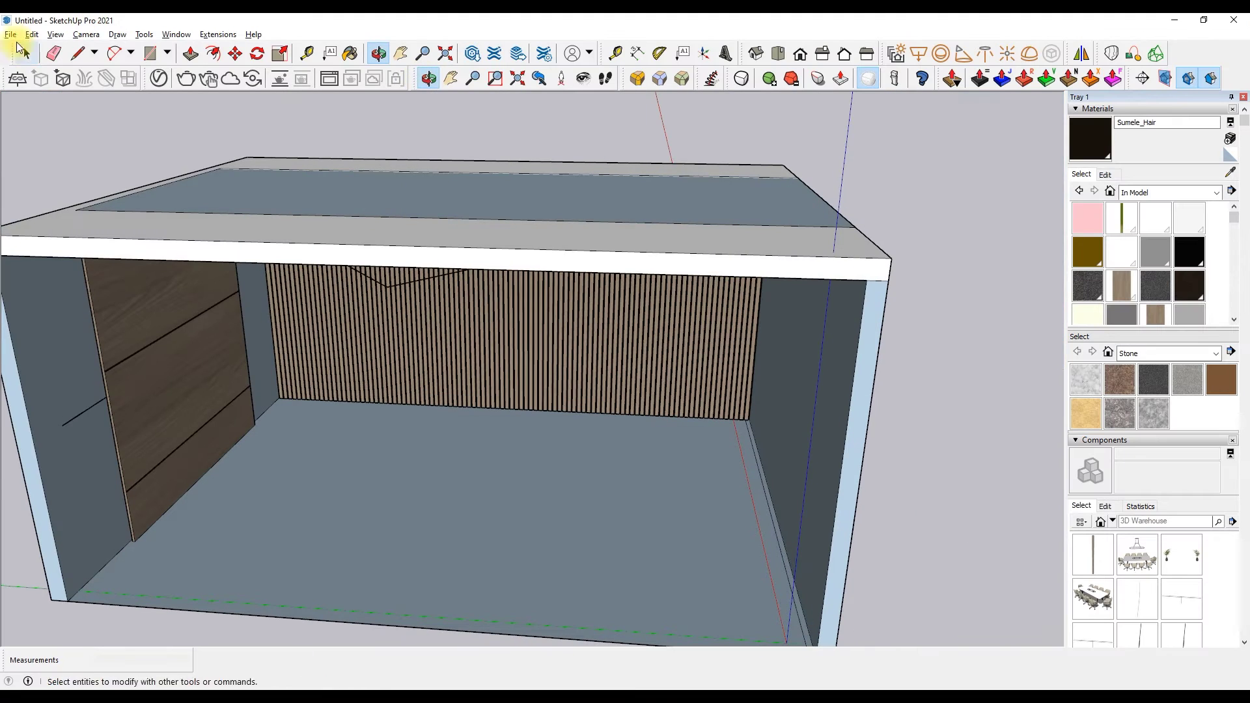
# Import the marble texture image into the model.
pyautogui.click(11, 34)
pyautogui.click(39, 263)
pyautogui.scroll(-5, 725, 403)
pyautogui.scroll(-5, 725, 396)
pyautogui.scroll(-5, 773, 342)
pyautogui.click(789, 332)
pyautogui.click(915, 561)
# Place and explode the marble image, sample its texture for the floor, then erase the leftover image.
pyautogui.scroll(-3, 296, 577)
pyautogui.click(685, 581)
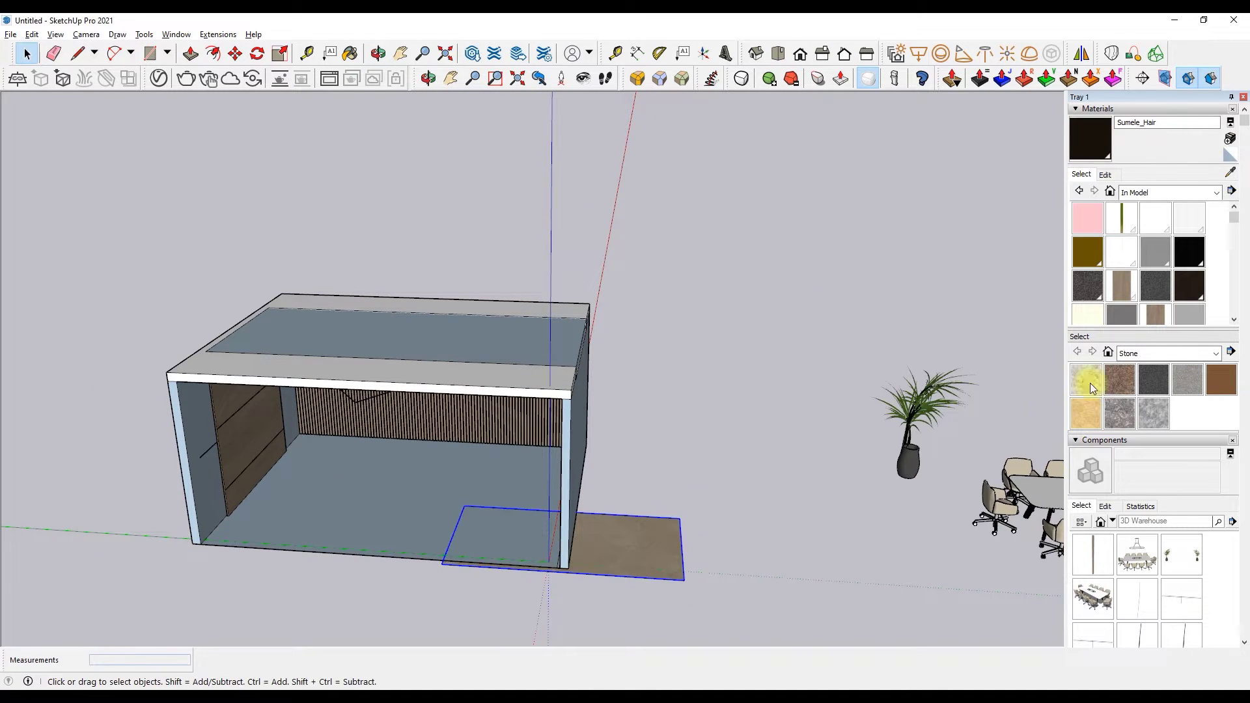
pyautogui.rightClick(656, 538)
pyautogui.click(708, 388)
pyautogui.press('b')
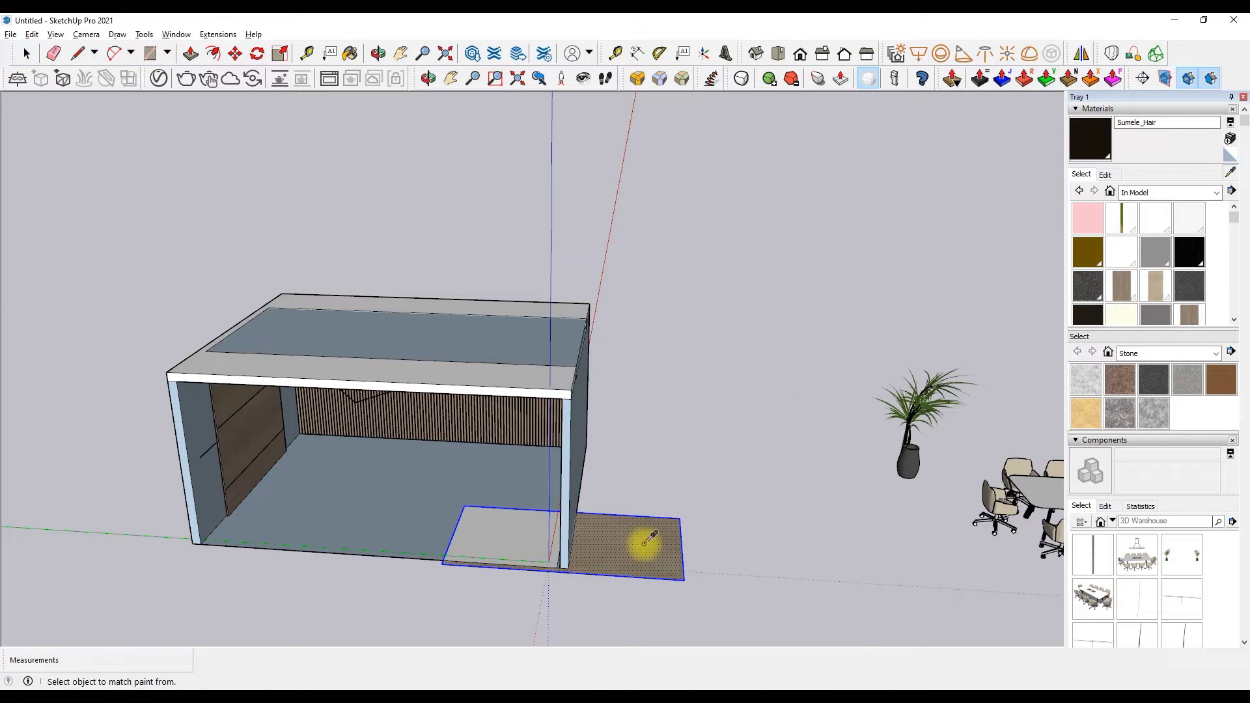
pyautogui.keyDown('alt'); pyautogui.click(641, 544); pyautogui.keyUp('alt')
pyautogui.scroll(3, 480, 530)
pyautogui.scroll(3, 573, 505)
pyautogui.press('e')
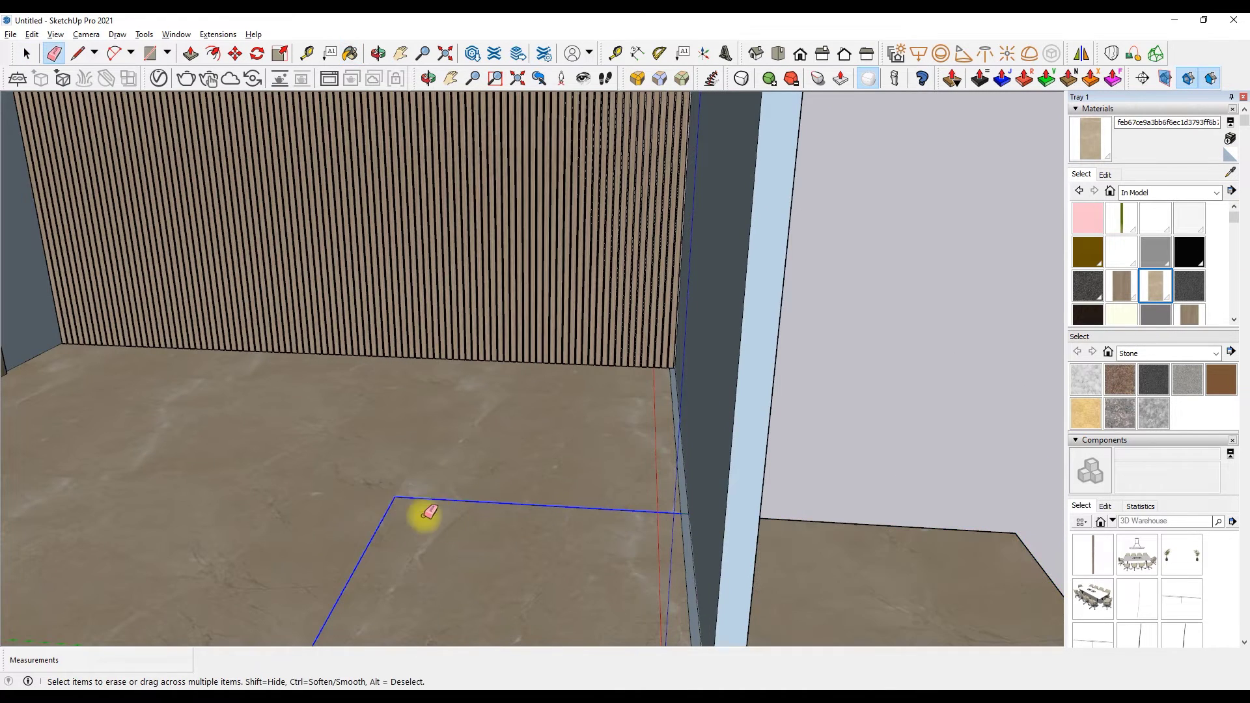
pyautogui.scroll(-2, 418, 510)
pyautogui.moveTo(454, 527)
pyautogui.mouseDown(button='middle')
pyautogui.moveTo(769, 545)
pyautogui.moveTo(787, 350)
pyautogui.mouseUp(button='middle')
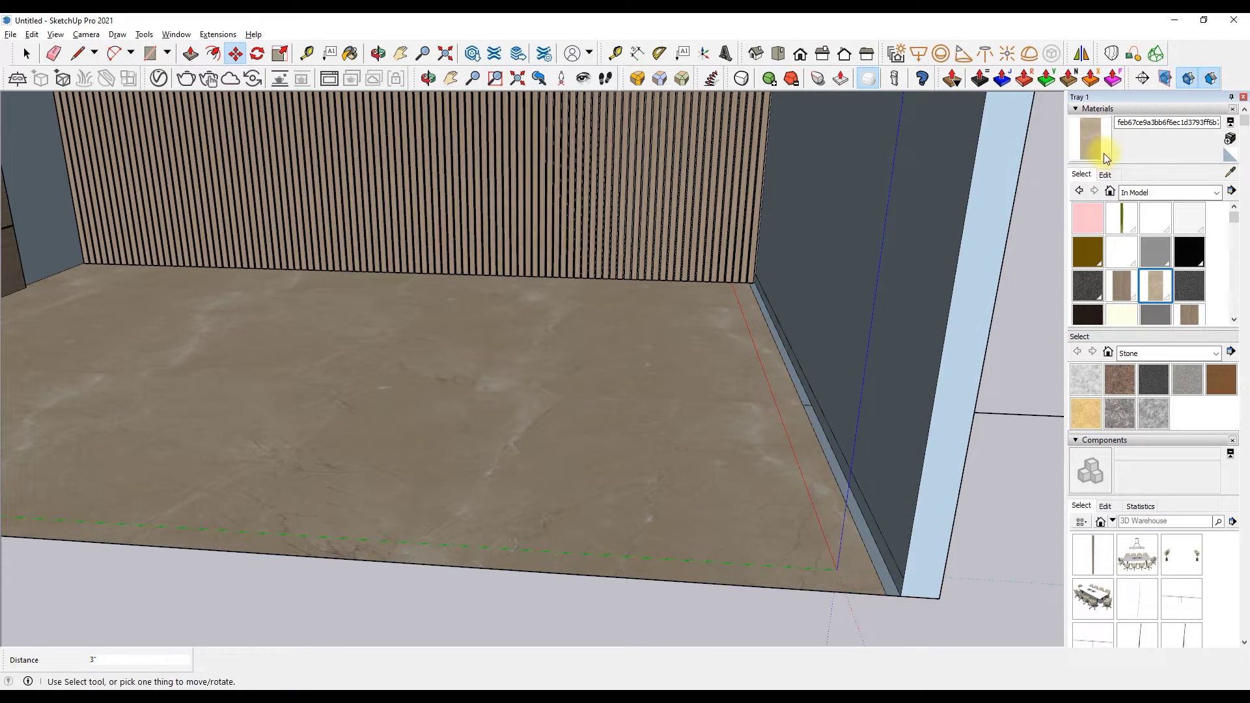
# Create a new dark brown material and paint the skirting face along the wall.
pyautogui.click(1104, 158)
pyautogui.scroll(2, 818, 391)
pyautogui.click(1230, 138)
pyautogui.click(617, 483)
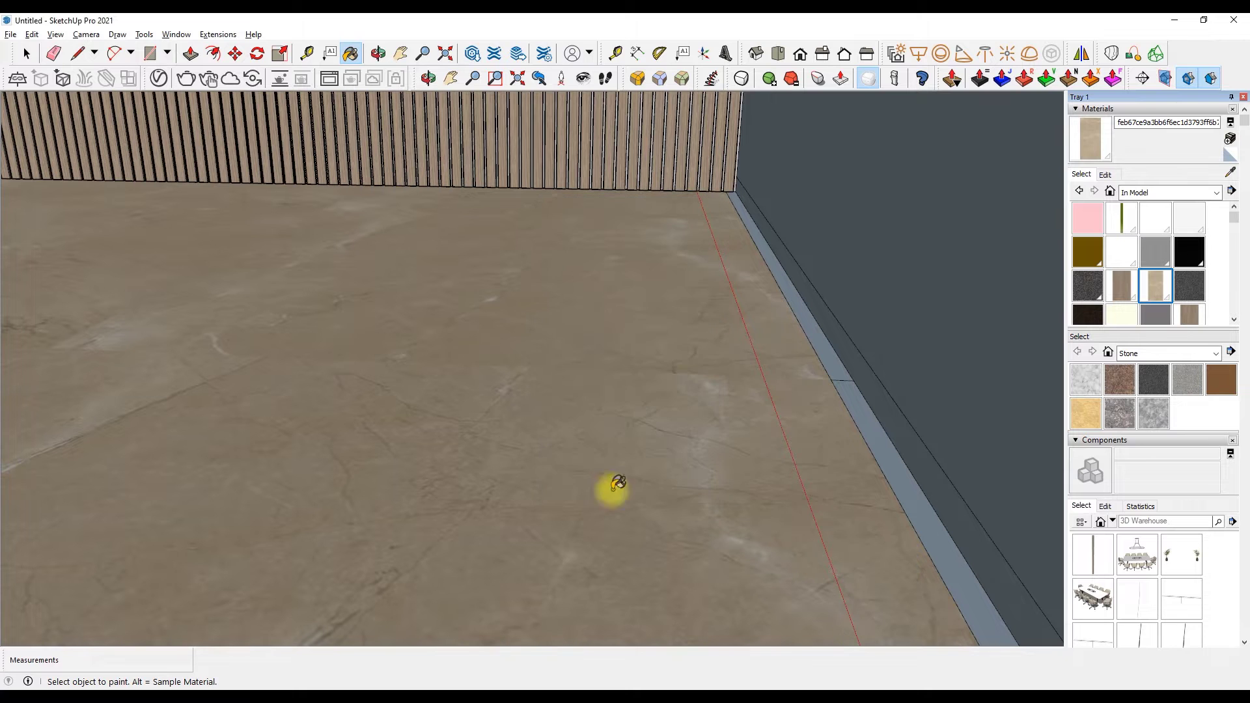
pyautogui.click(848, 381)
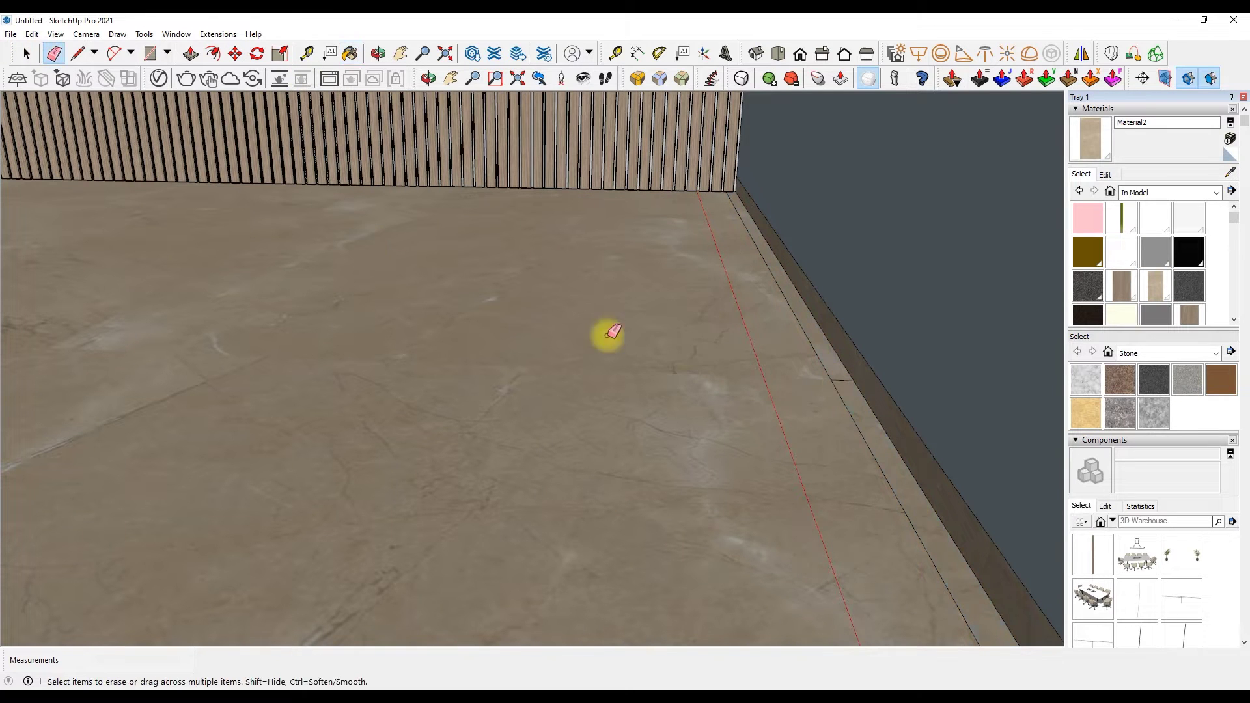
# Push/Pull the brown skirting face back to recess it into the wall.
pyautogui.scroll(-2, 612, 332)
pyautogui.scroll(-3, 722, 306)
pyautogui.click(191, 54)
pyautogui.moveTo(792, 279); pyautogui.dragTo(798, 281)
pyautogui.click(790, 280)
pyautogui.scroll(-3, 823, 286)
pyautogui.scroll(3, 279, 218)
pyautogui.scroll(-4, 687, 319)
pyautogui.press('space')
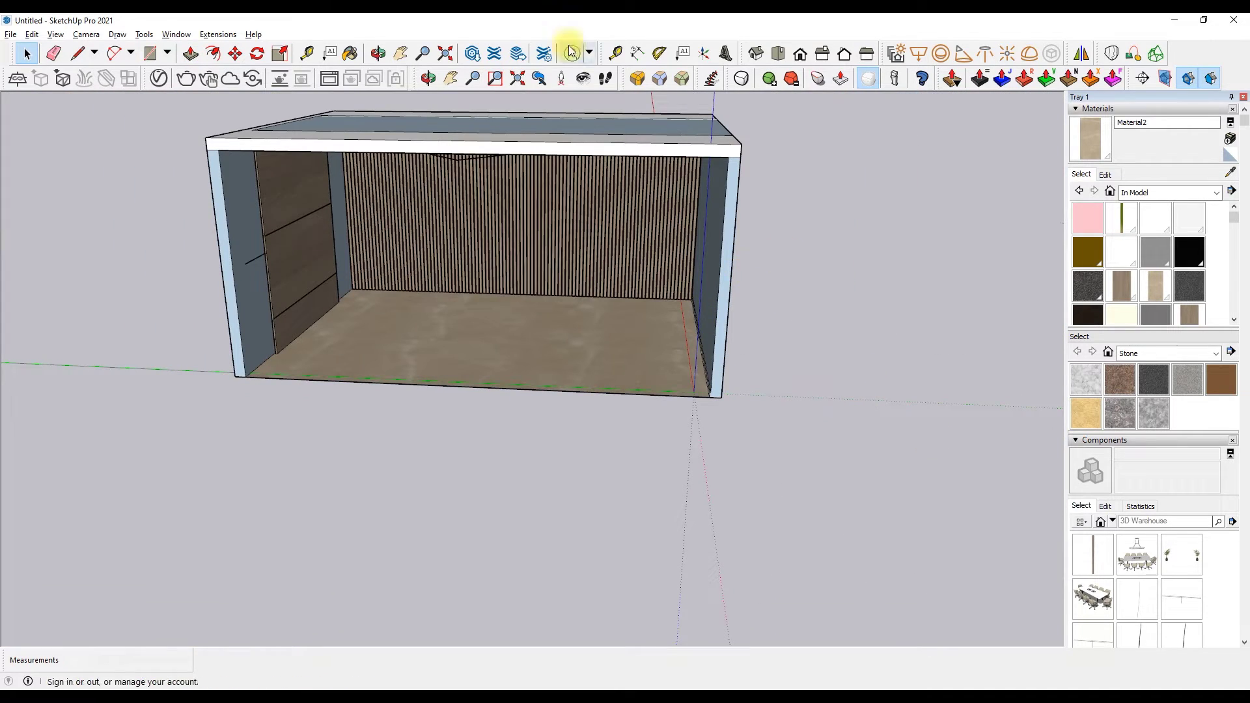
# Switch to the side view of the room and zoom to frame it.
pyautogui.click(875, 56)
pyautogui.scroll(3, 694, 346)
pyautogui.scroll(-1, 518, 326)
pyautogui.scroll(2, 483, 375)
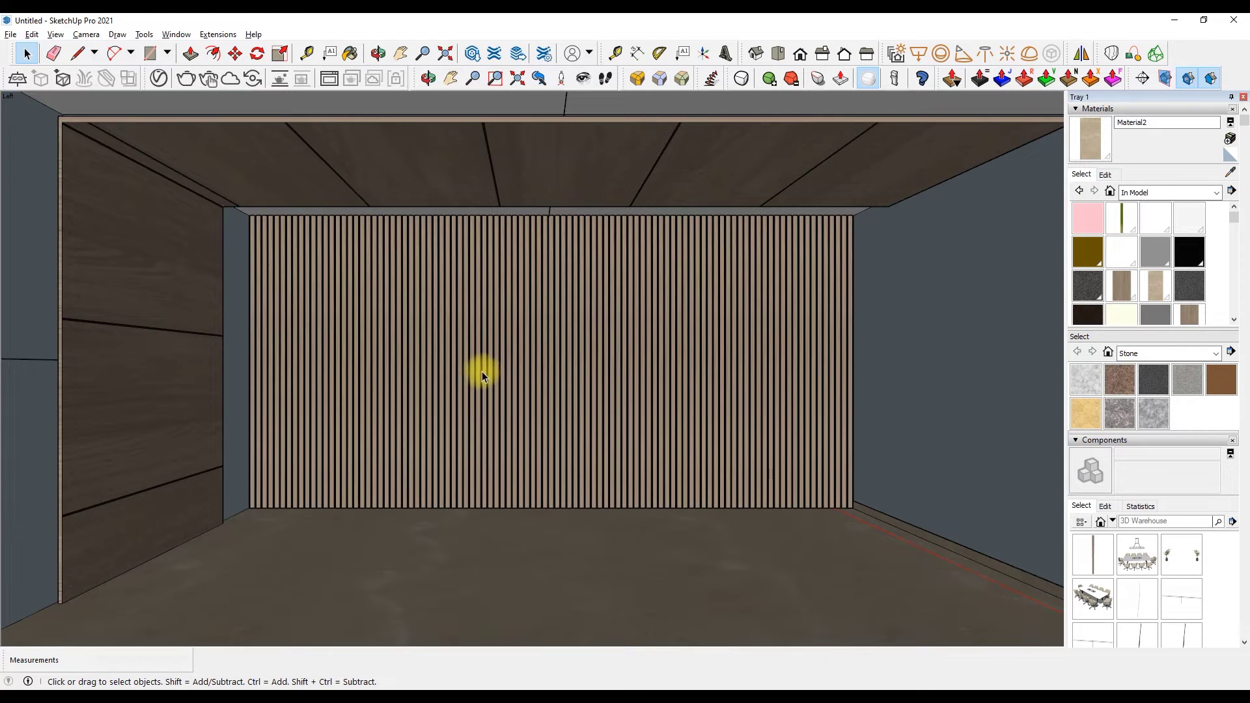
# Move the conference table set 500 along the green axis into the room.
pyautogui.scroll(-5, 482, 369)
pyautogui.click(720, 249)
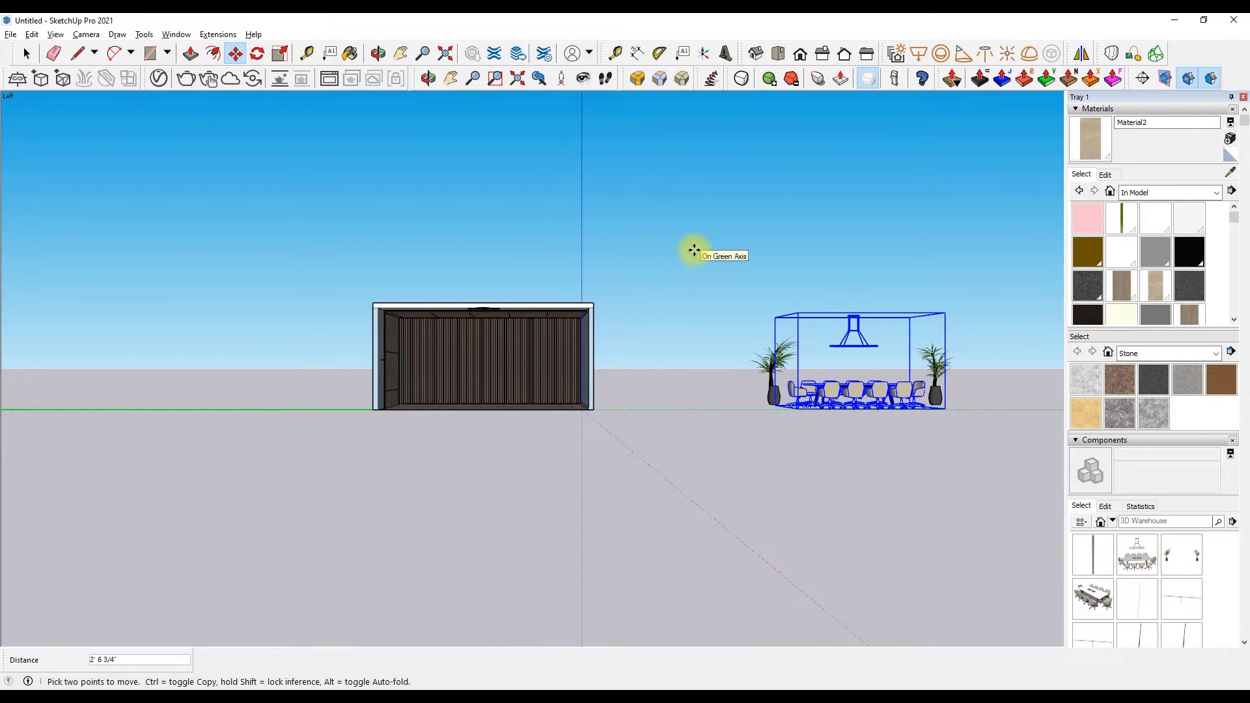
pyautogui.press('Return')
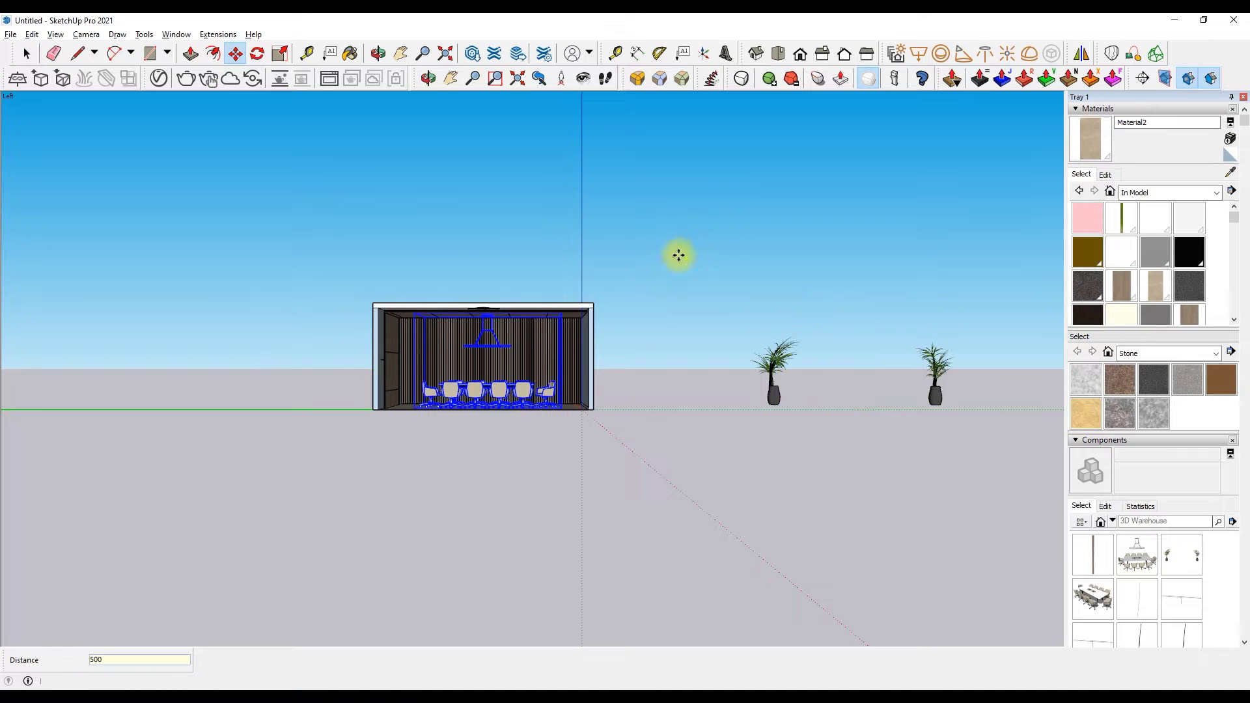
pyautogui.scroll(3, 479, 374)
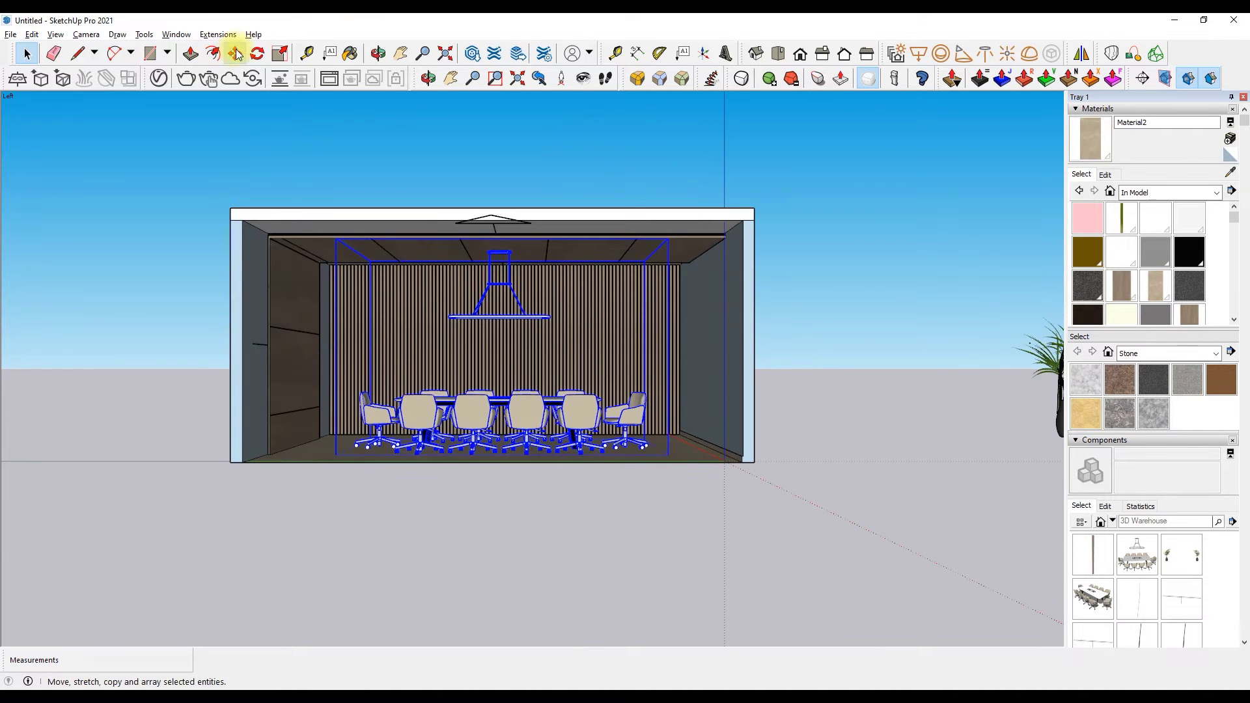
pyautogui.click(492, 351)
pyautogui.click(487, 351)
pyautogui.press('space')
# Select the two potted plants and move them 500 into the room.
pyautogui.scroll(-2, 919, 365)
pyautogui.click(913, 421)
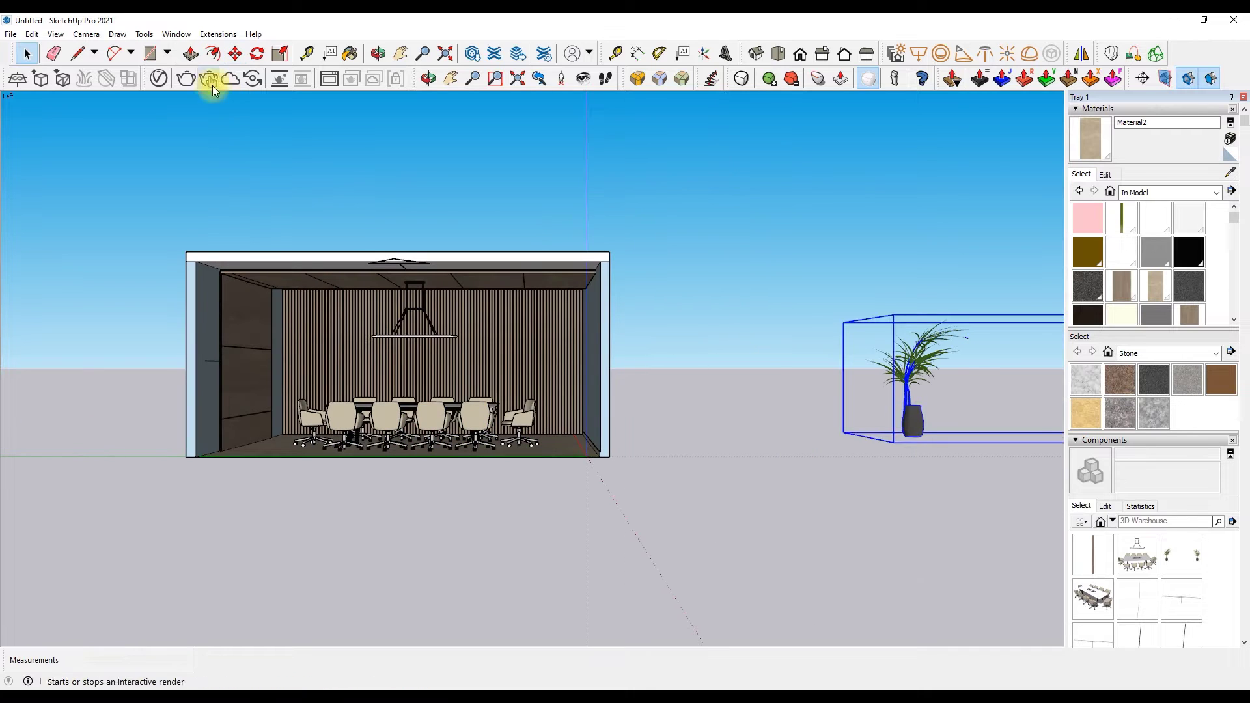
pyautogui.click(719, 415)
pyautogui.press('Return')
pyautogui.press('space')
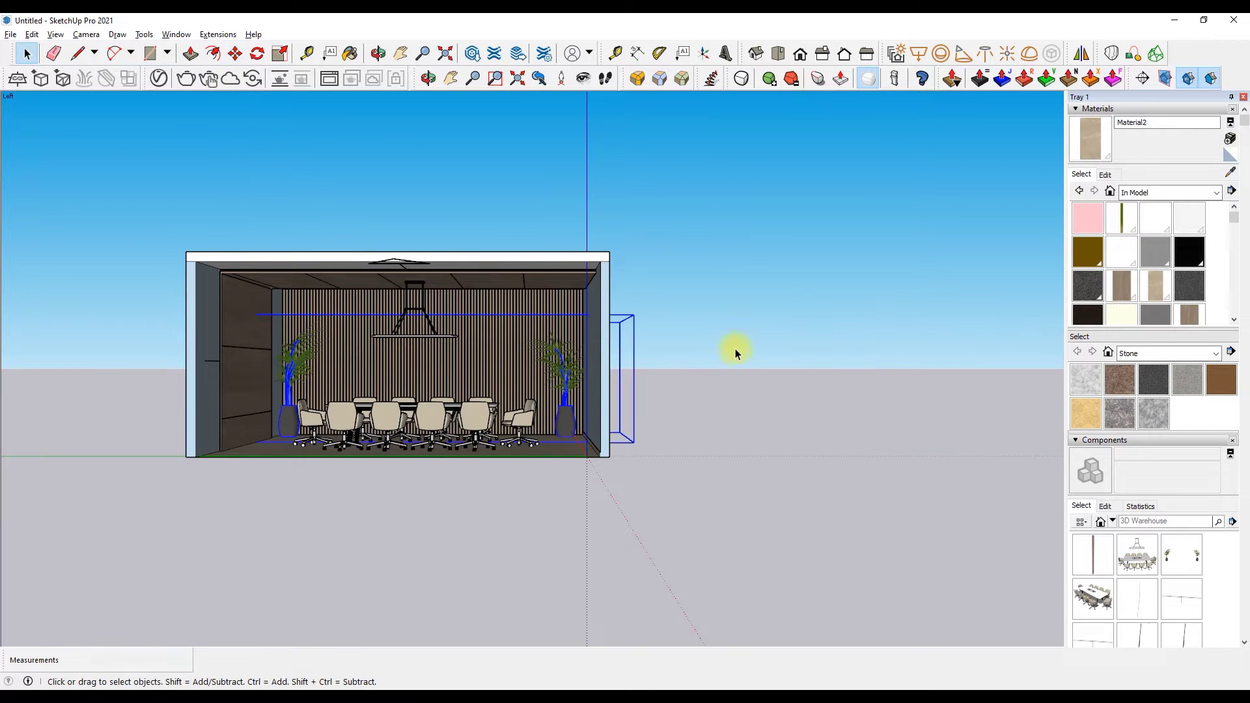
# Orbit and check the room from low, front and back views.
pyautogui.scroll(2, 577, 363)
pyautogui.scroll(2, 486, 385)
pyautogui.scroll(3, 460, 380)
pyautogui.scroll(-2, 475, 361)
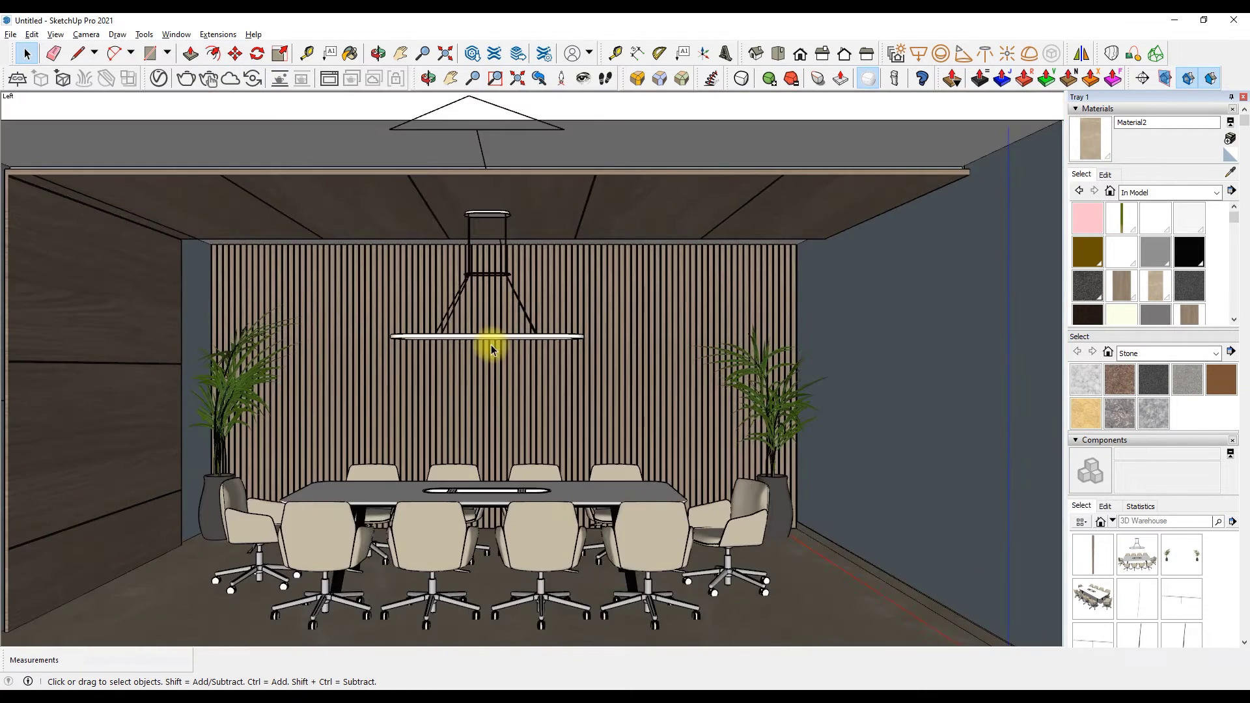
pyautogui.scroll(5, 416, 168)
pyautogui.moveTo(436, 158)
pyautogui.mouseDown()
pyautogui.moveTo(306, 246)
pyautogui.moveTo(345, 315)
pyautogui.mouseUp()
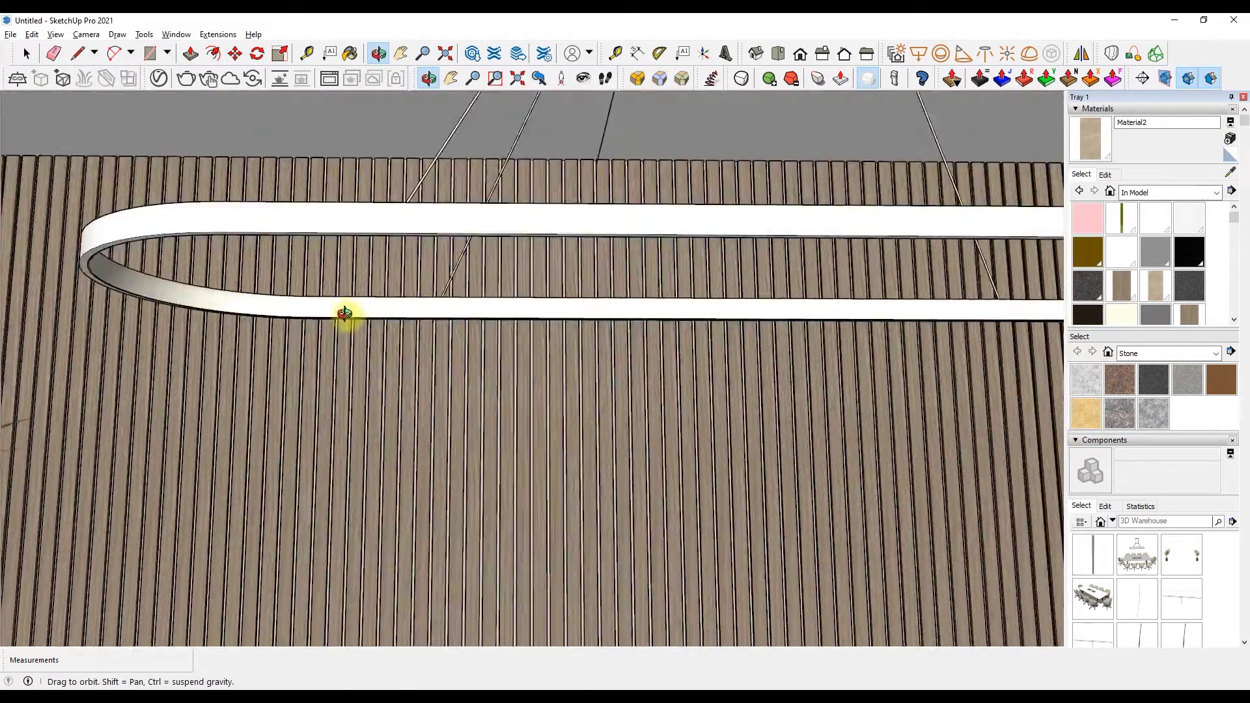
pyautogui.scroll(-4, 371, 325)
pyautogui.click(800, 56)
pyautogui.scroll(-2, 688, 298)
pyautogui.click(844, 53)
pyautogui.moveTo(723, 123); pyautogui.dragTo(557, 130)
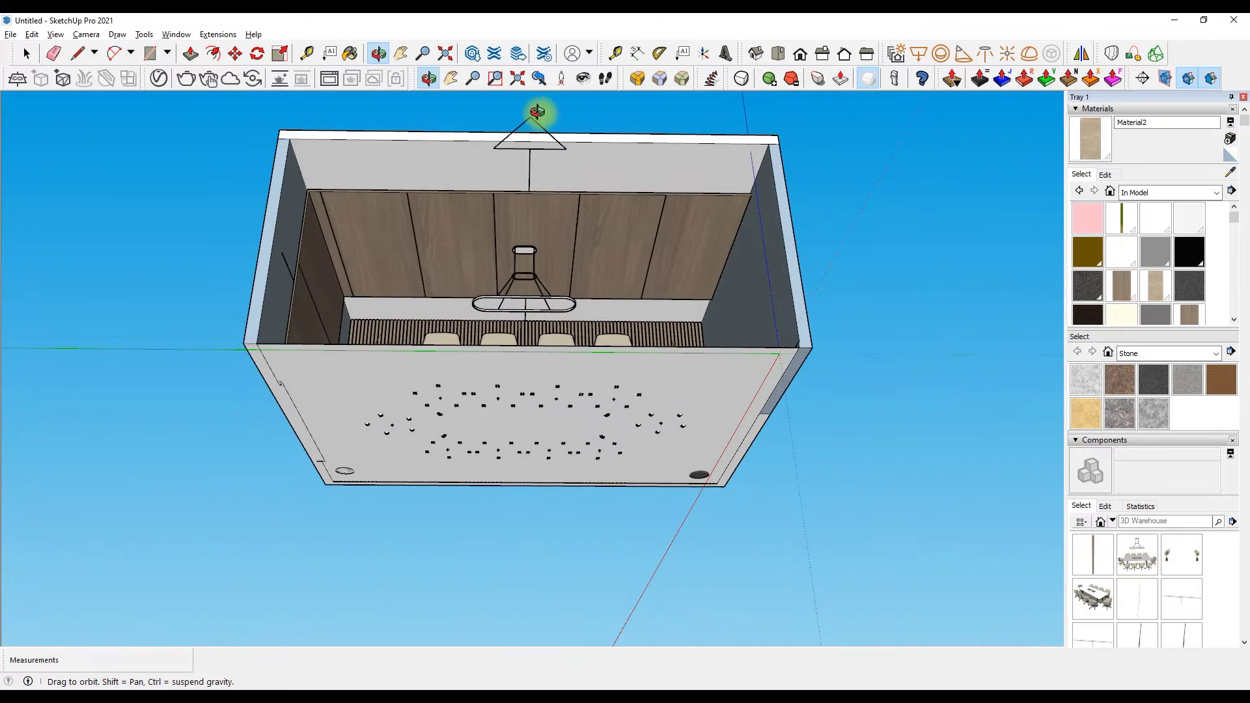
# Draw a short reference line along the ceiling edge out from the left wall corner.
pyautogui.scroll(3, 535, 119)
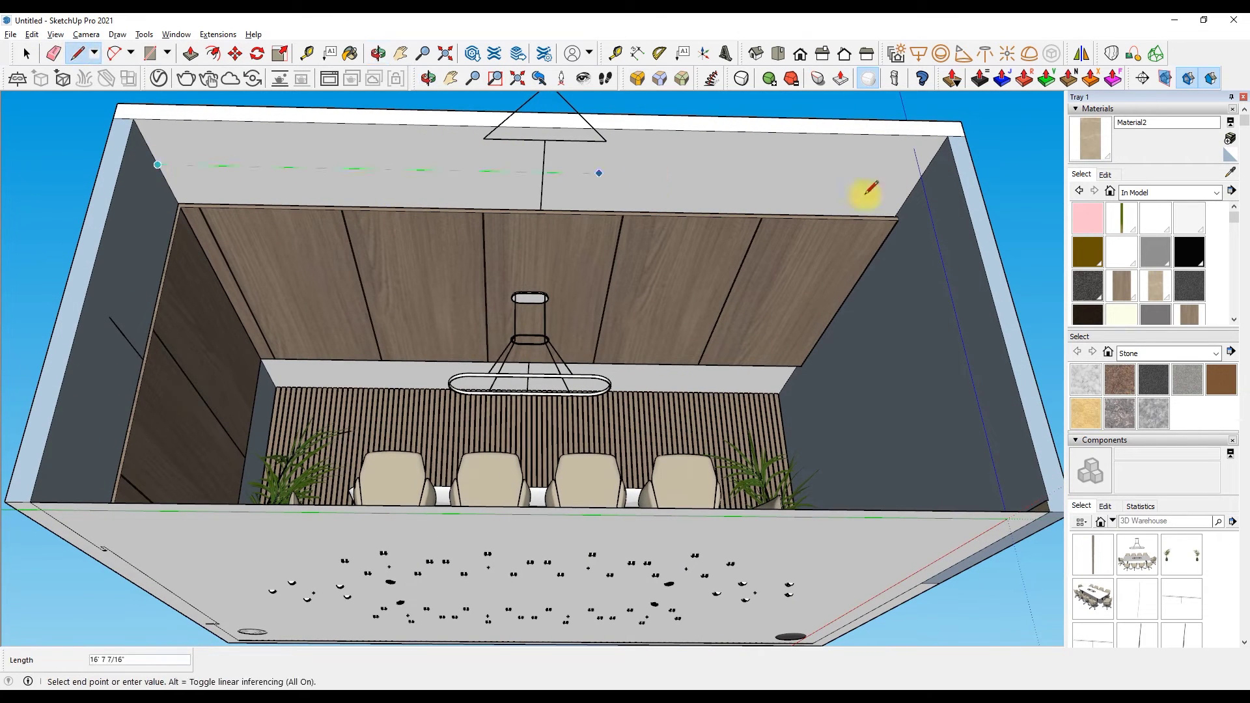
pyautogui.press('space')
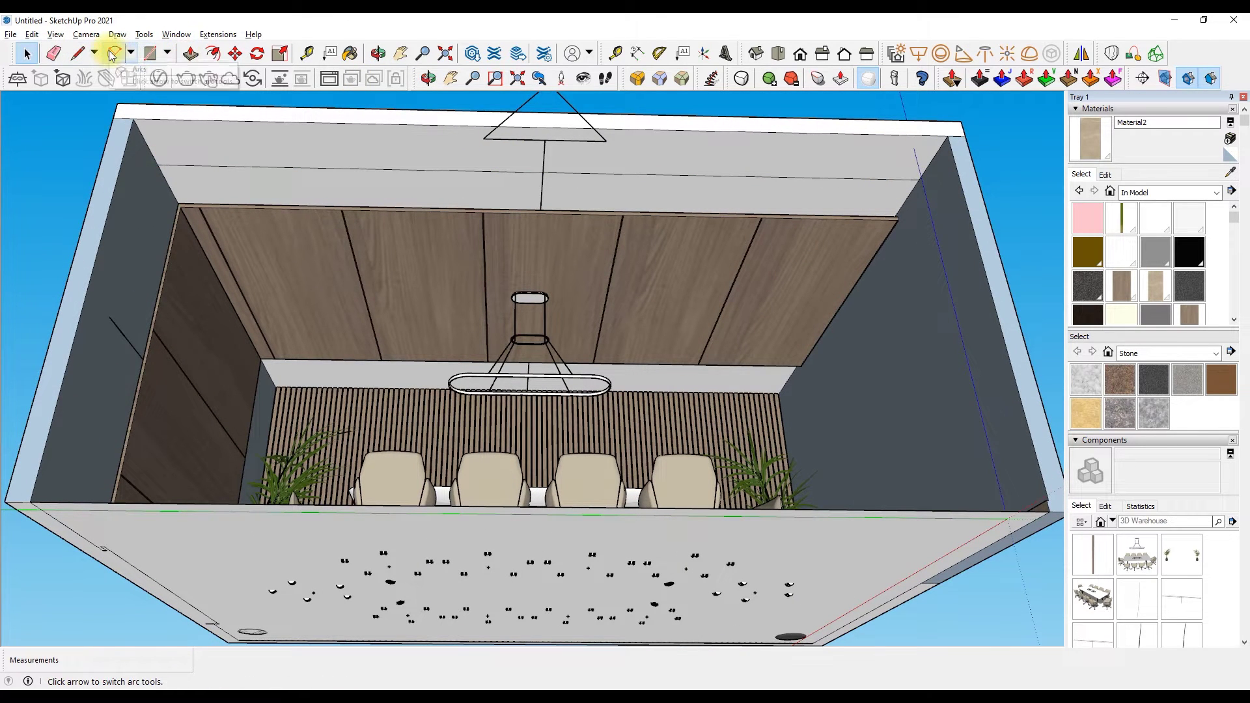
pyautogui.click(77, 53)
pyautogui.click(157, 165)
pyautogui.write('20')
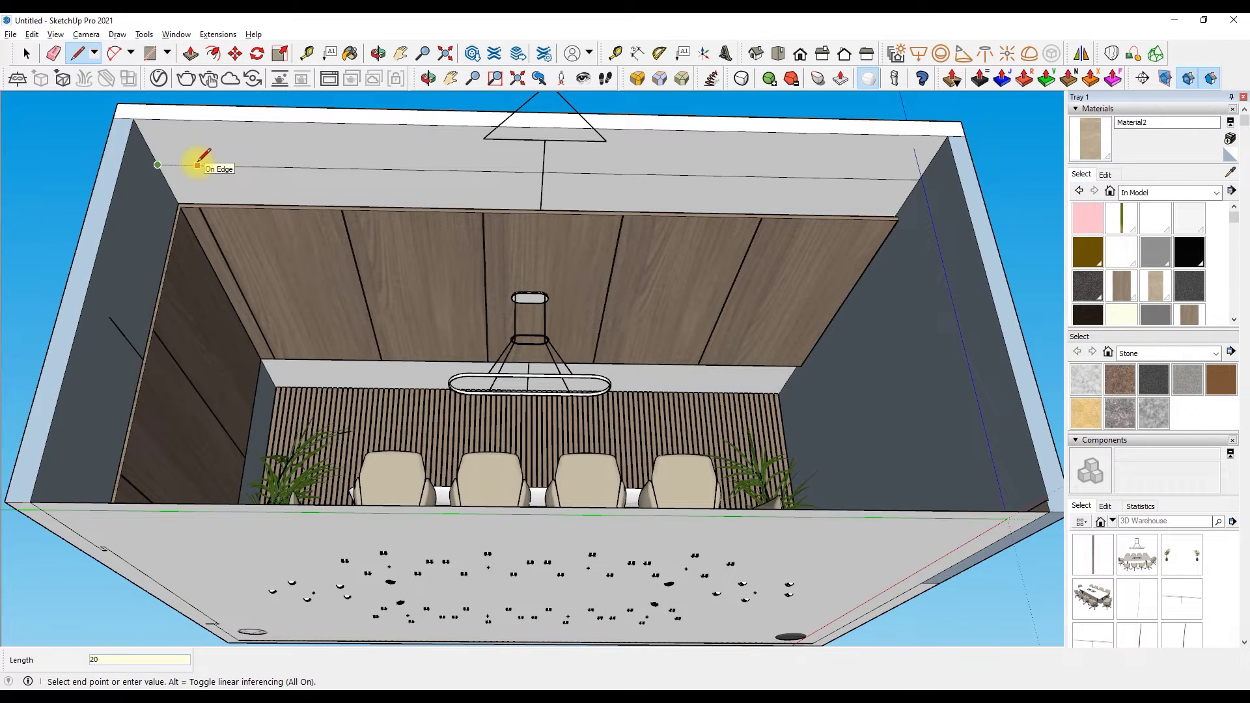
pyautogui.click(197, 164)
pyautogui.click(157, 164)
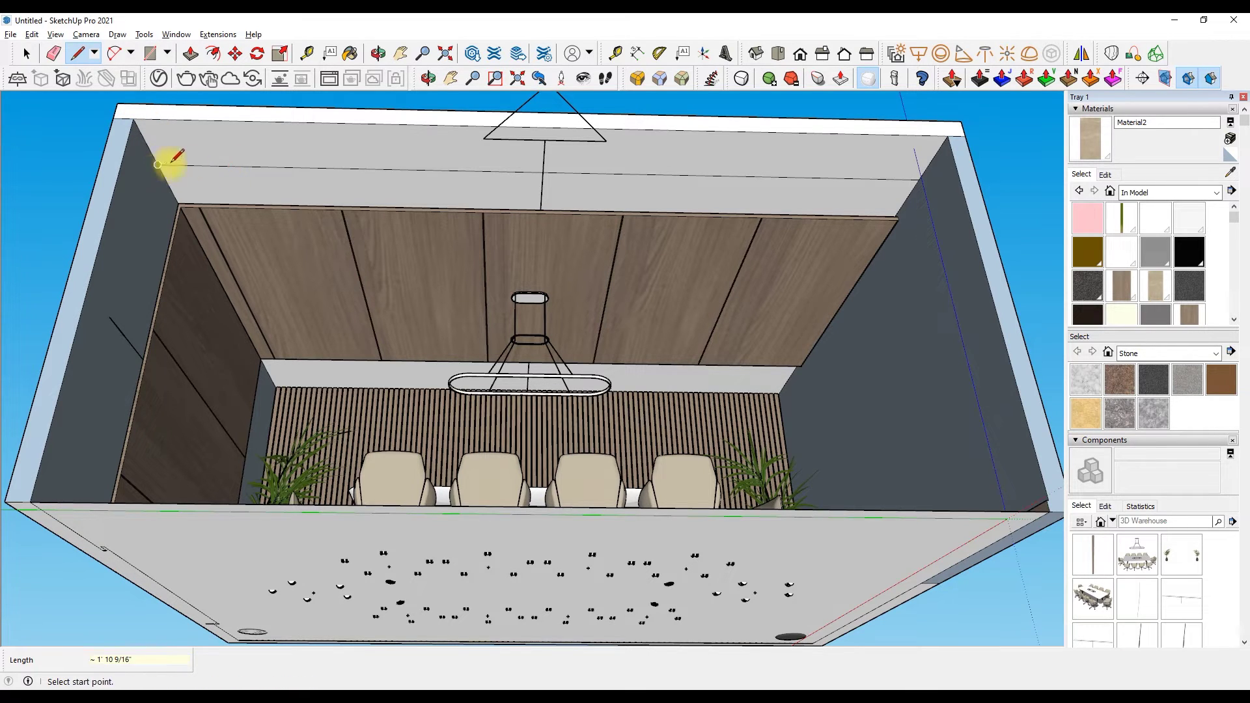
pyautogui.click(157, 164)
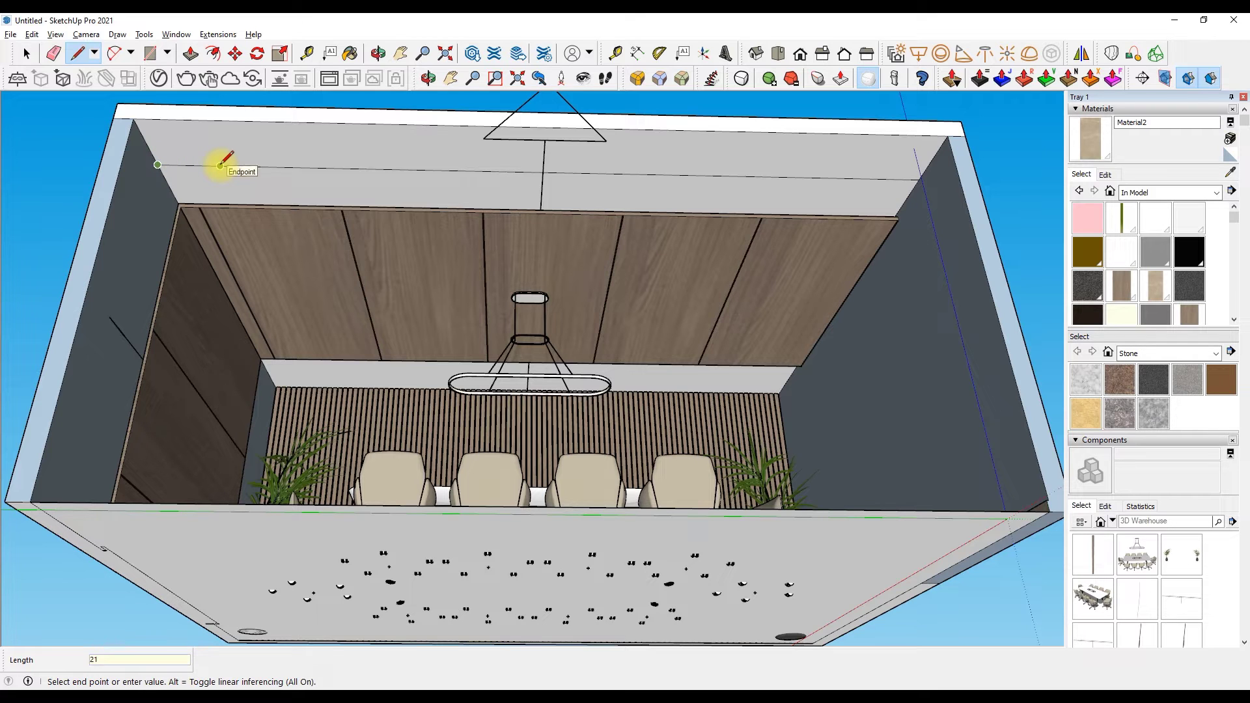
pyautogui.click(167, 53)
# Draw a circle of radius 1.5 on the ceiling at the marked line end.
pyautogui.click(182, 101)
pyautogui.click(223, 168)
pyautogui.scroll(1, 223, 168)
pyautogui.press('Return')
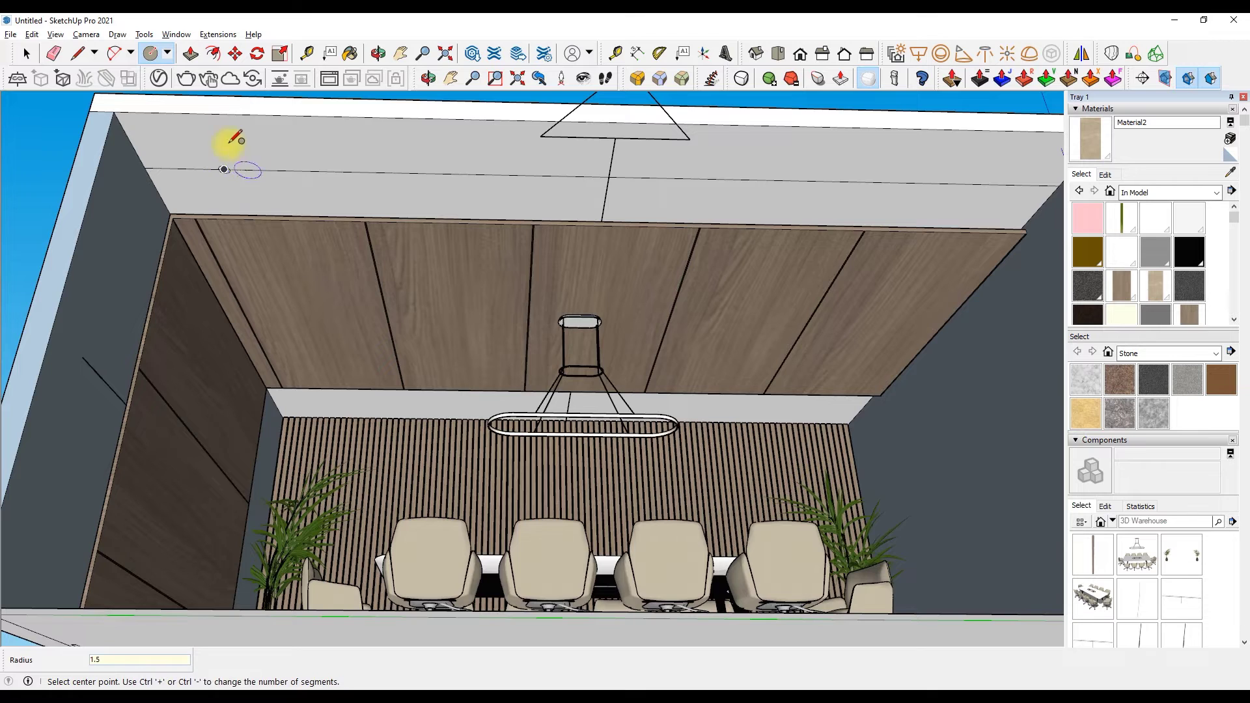
pyautogui.scroll(2, 241, 160)
pyautogui.scroll(2, 241, 160)
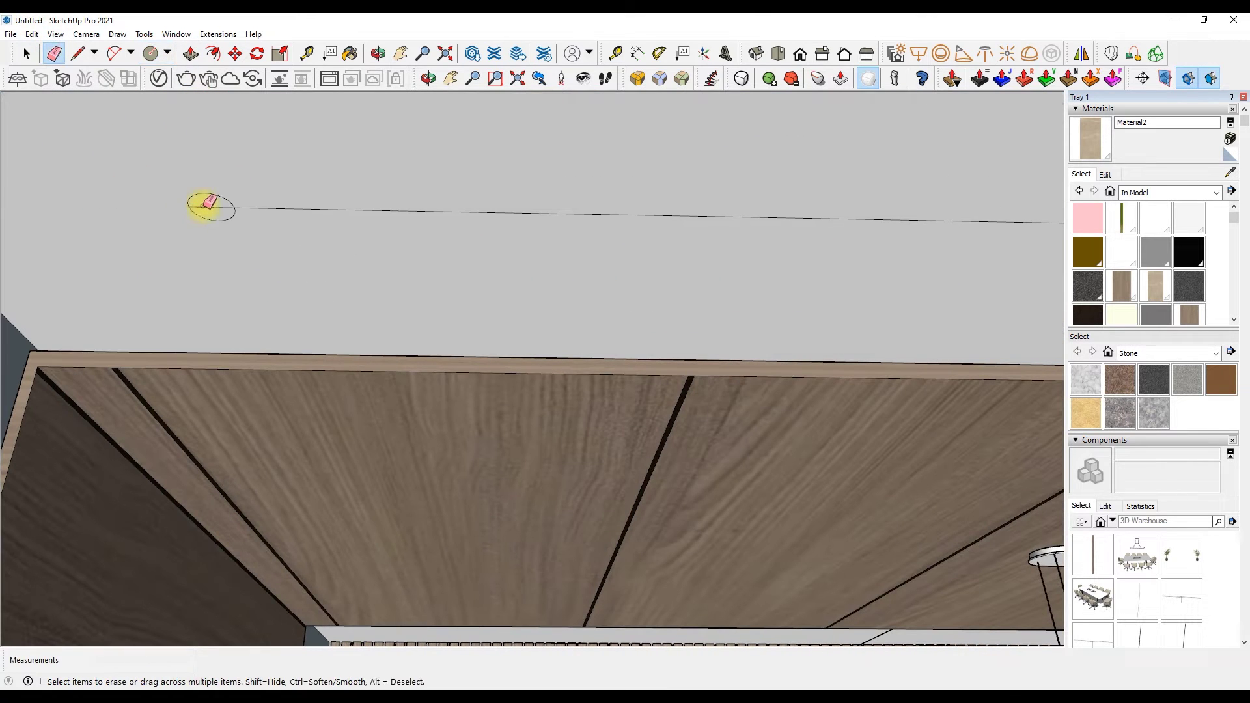
pyautogui.scroll(1, 207, 204)
# Erase the ceiling guide line and offset the circle outward to form a trim ring.
pyautogui.press('f')
pyautogui.click(204, 199)
pyautogui.press('Escape')
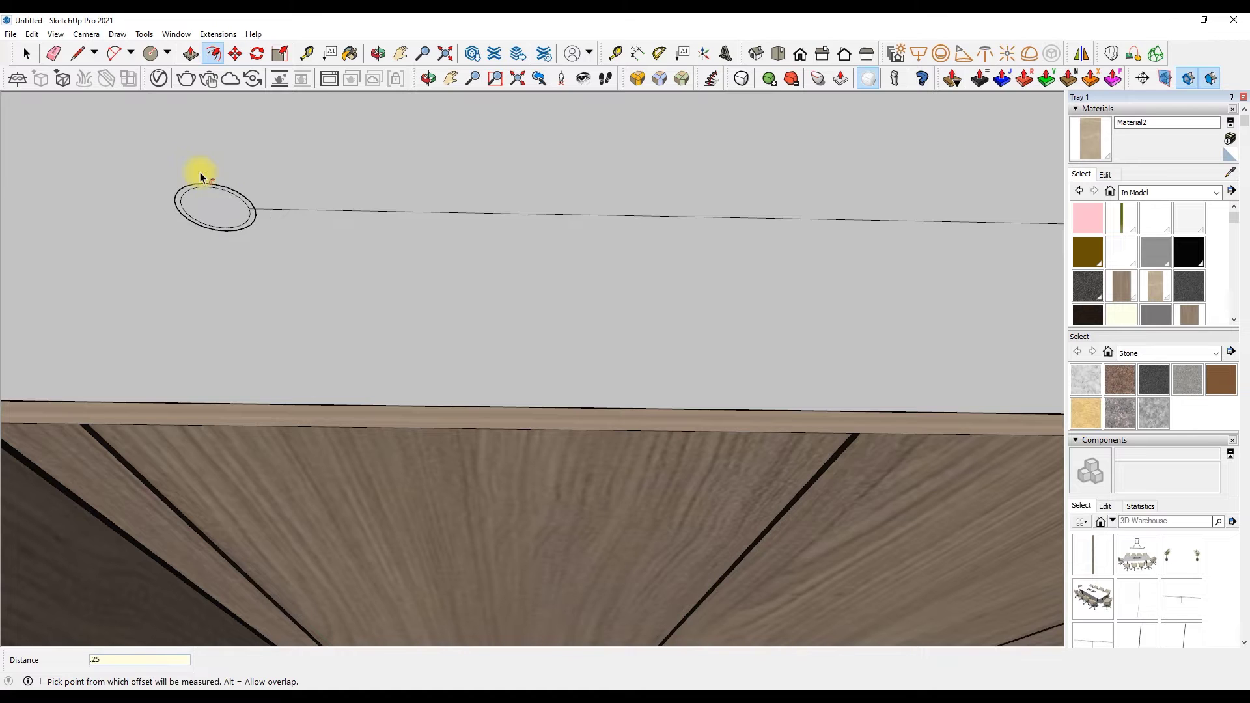
pyautogui.scroll(1, 212, 172)
pyautogui.click(54, 53)
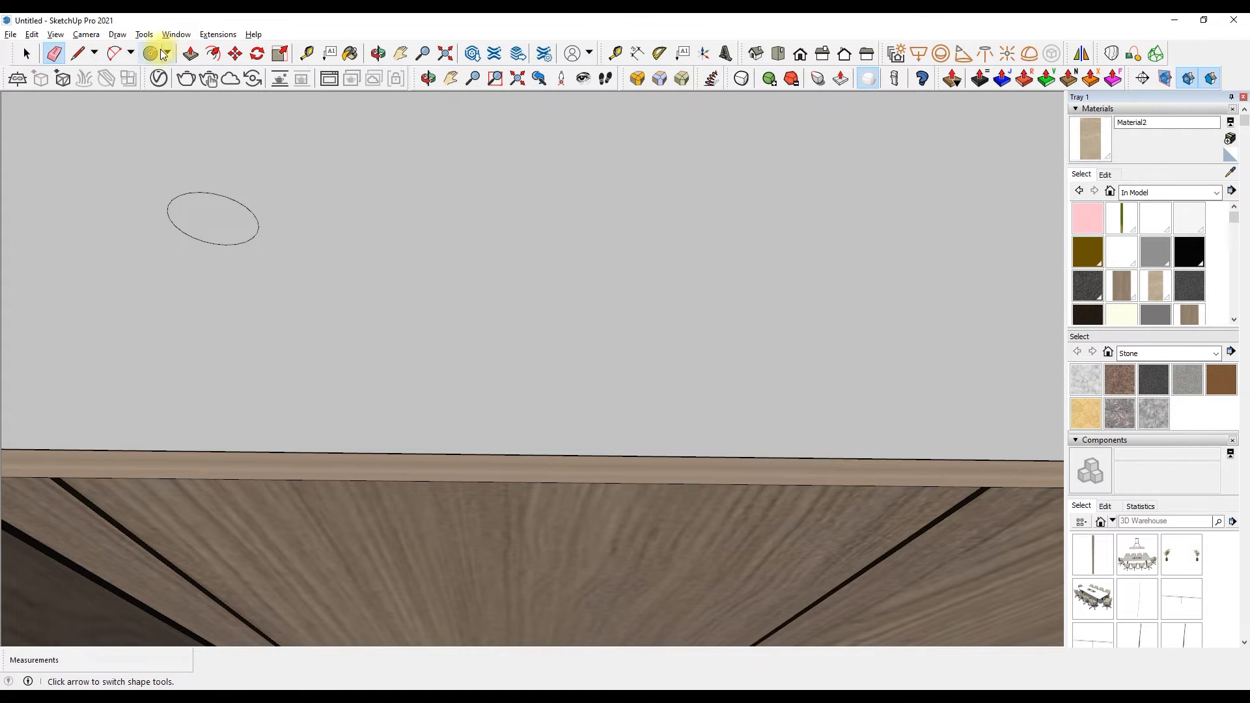
pyautogui.click(213, 53)
pyautogui.click(193, 186)
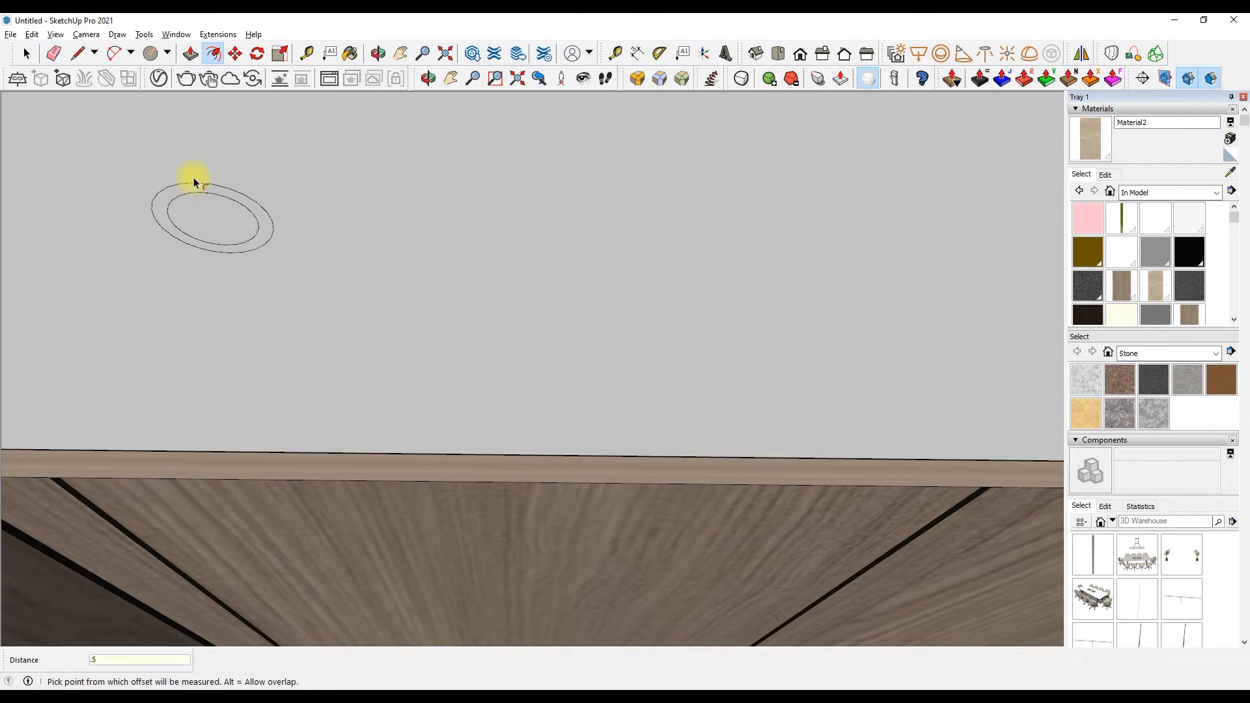
pyautogui.scroll(2, 260, 228)
pyautogui.scroll(3, 271, 231)
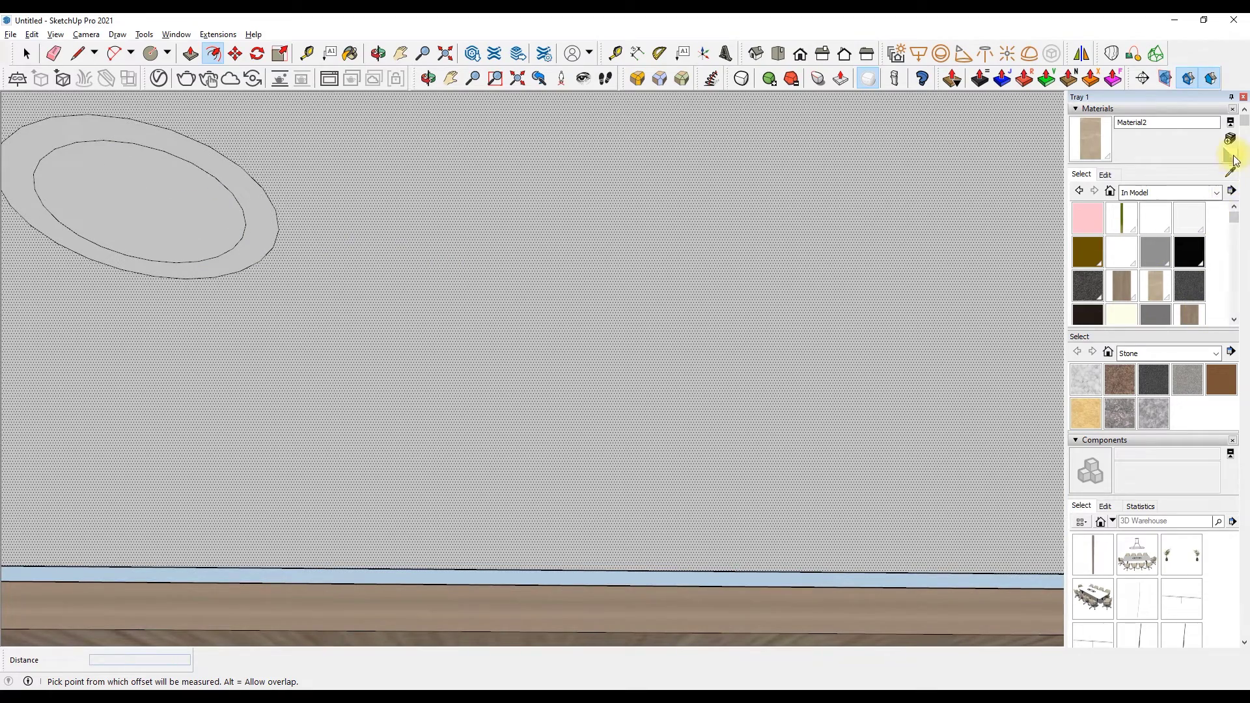
# Paint the outer ring black Color M09 and push the inner disc into the ceiling.
pyautogui.click(1189, 251)
pyautogui.scroll(2, 268, 218)
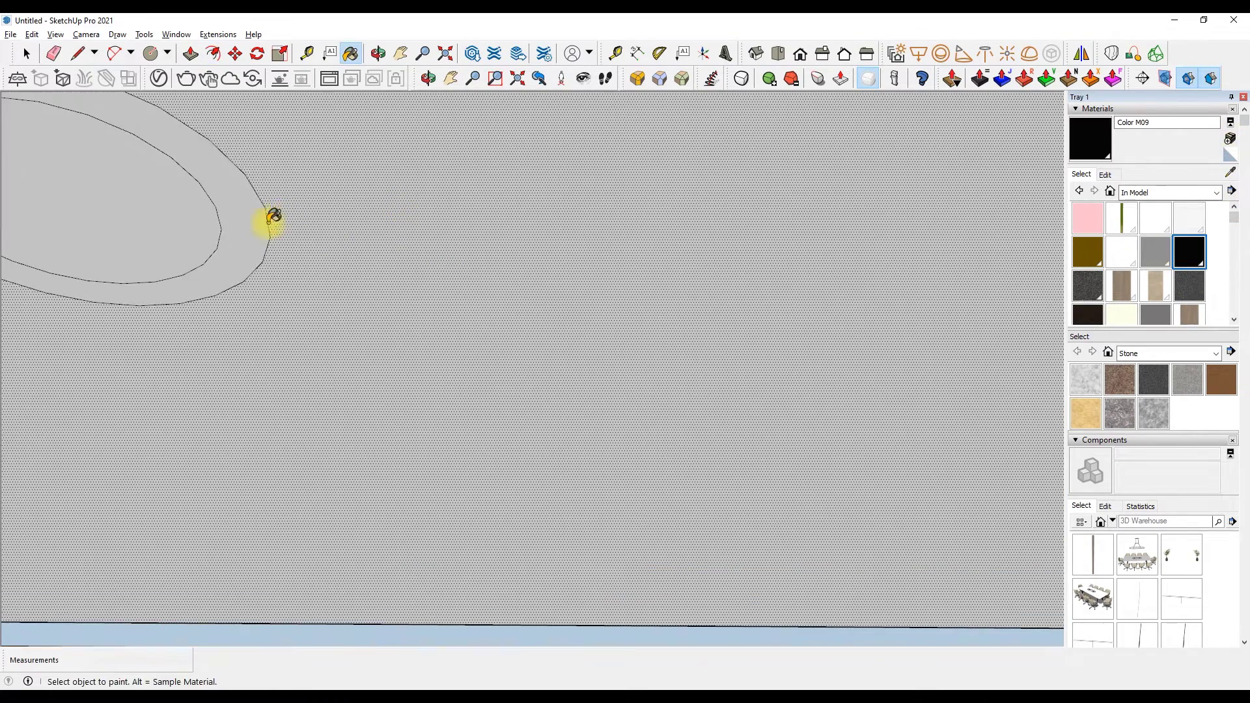
pyautogui.click(268, 218)
pyautogui.press('p')
pyautogui.click(228, 222)
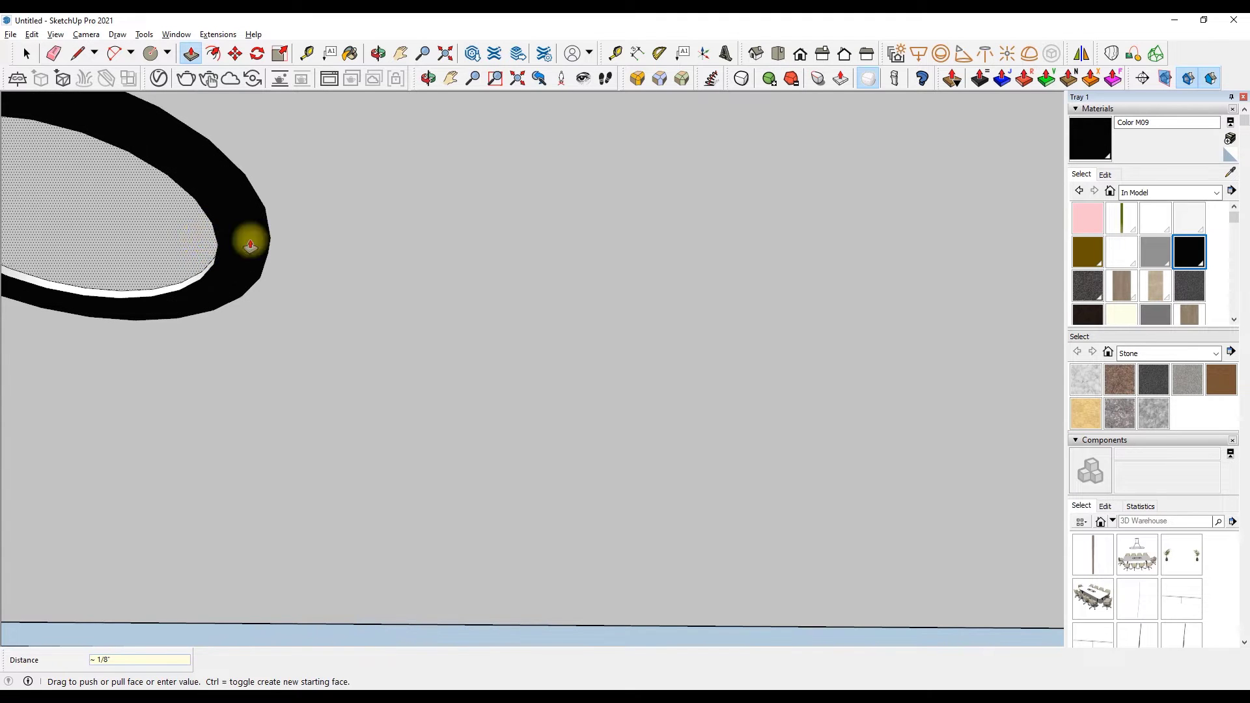
pyautogui.scroll(-2, 1114, 290)
pyautogui.scroll(1, 1189, 193)
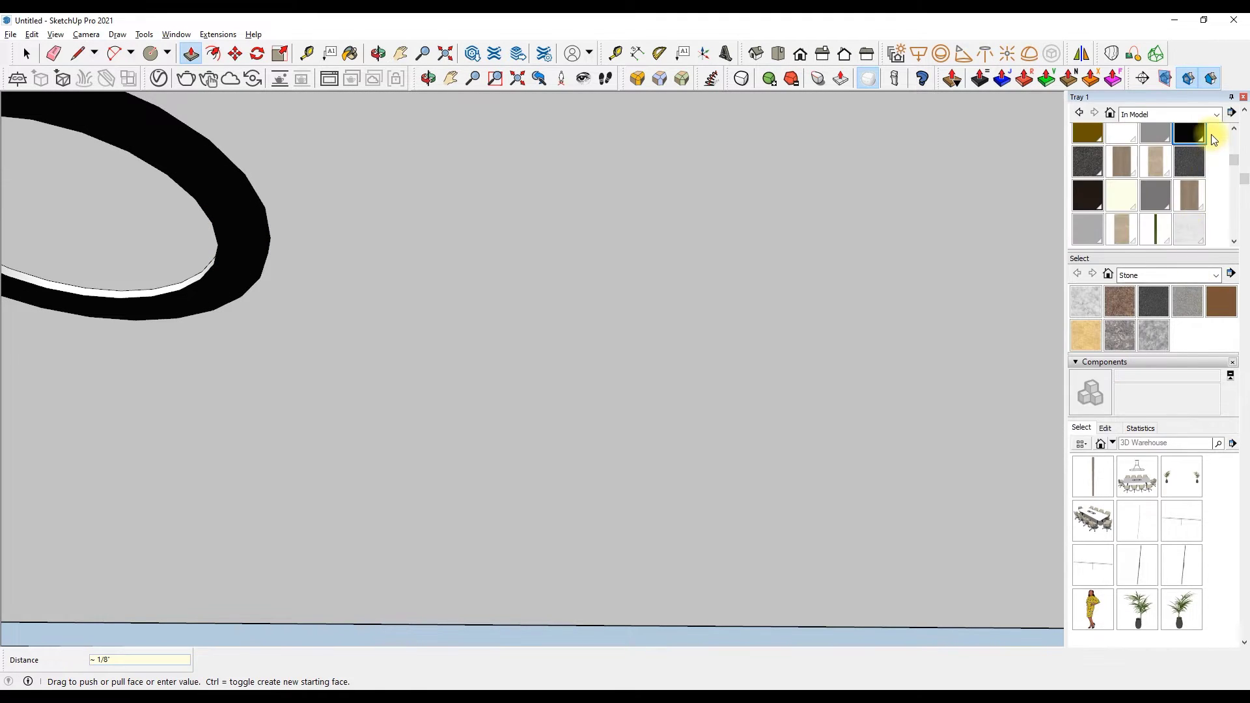
pyautogui.scroll(2, 1213, 140)
# Paint the inner disc red with Color A06 from the Colors collection.
pyautogui.click(1217, 192)
pyautogui.click(1132, 262)
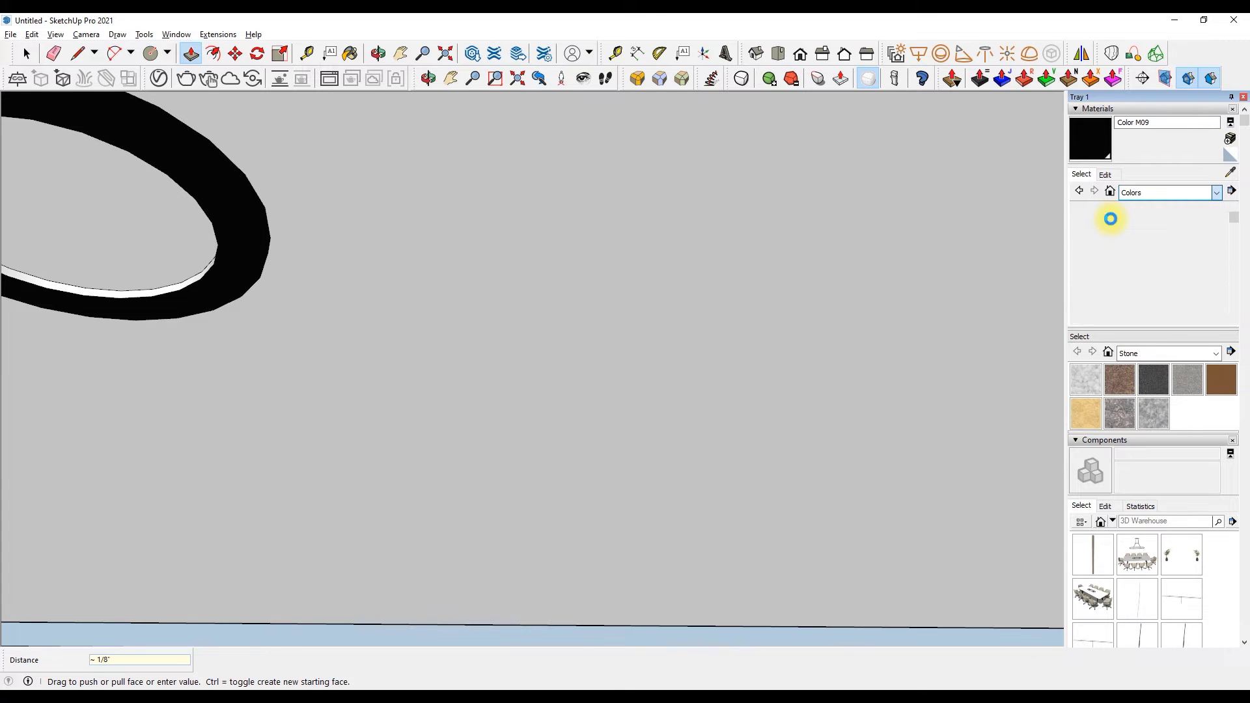
pyautogui.click(1120, 251)
pyautogui.click(123, 280)
pyautogui.scroll(2, 159, 279)
pyautogui.scroll(-5, 293, 271)
pyautogui.scroll(-2, 408, 194)
# Place a V-Ray spot light at the red disc and select it.
pyautogui.click(319, 276)
pyautogui.scroll(-2, 390, 286)
pyautogui.scroll(2, 364, 280)
pyautogui.scroll(2, 357, 283)
pyautogui.click(358, 283)
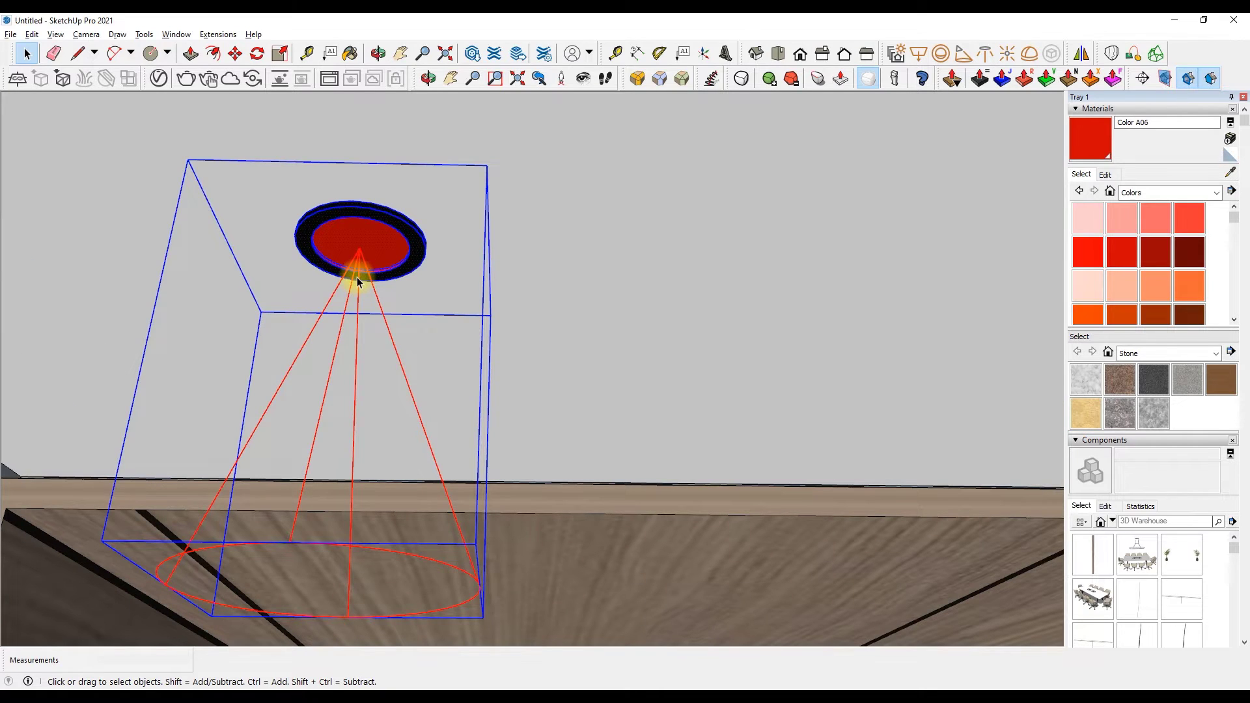
# Move a copy of the spotlight fitting to the far ceiling corner.
pyautogui.press('m')
pyautogui.keyDown('ctrl'); pyautogui.click(360, 247); pyautogui.keyUp('ctrl')
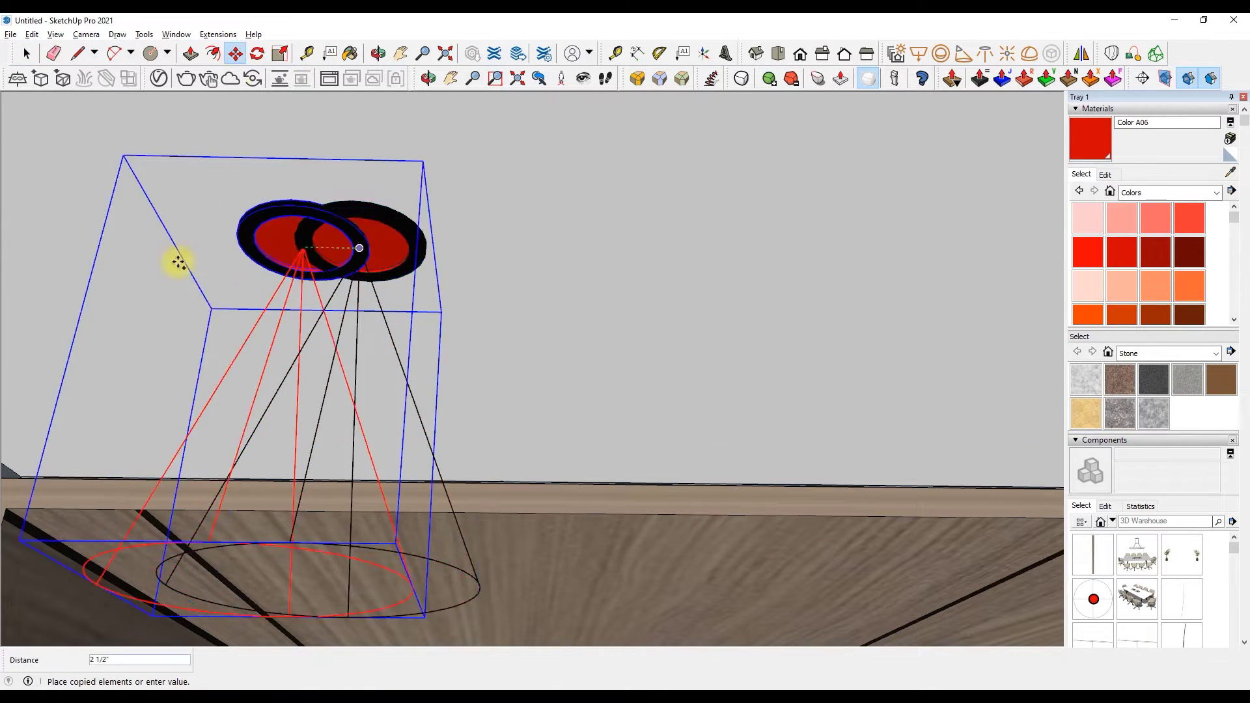
pyautogui.scroll(-3, 177, 262)
pyautogui.scroll(-2, 692, 262)
pyautogui.scroll(2, 753, 265)
pyautogui.scroll(2, 775, 260)
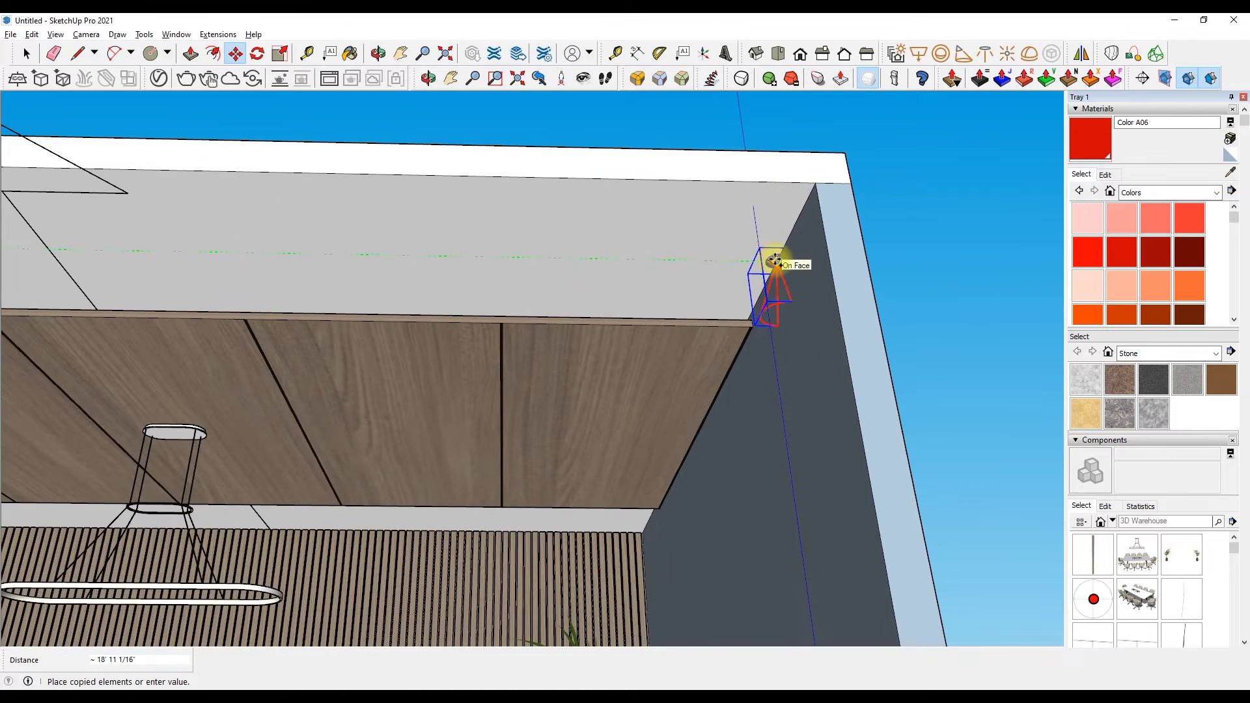
pyautogui.click(722, 277)
pyautogui.press('space')
pyautogui.scroll(-3, 887, 200)
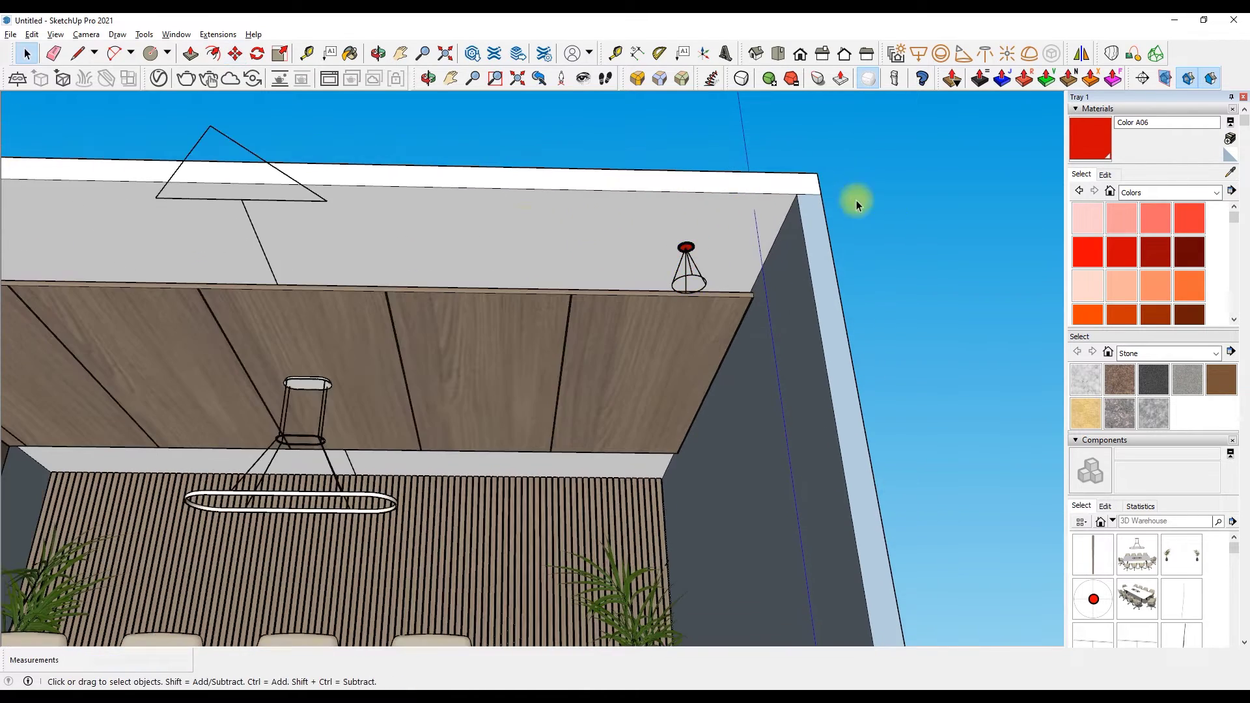
pyautogui.scroll(1, 581, 163)
pyautogui.scroll(-2, 581, 163)
# Draw a guide line across the ceiling from the left light to the right wall.
pyautogui.click(77, 53)
pyautogui.scroll(2, 92, 211)
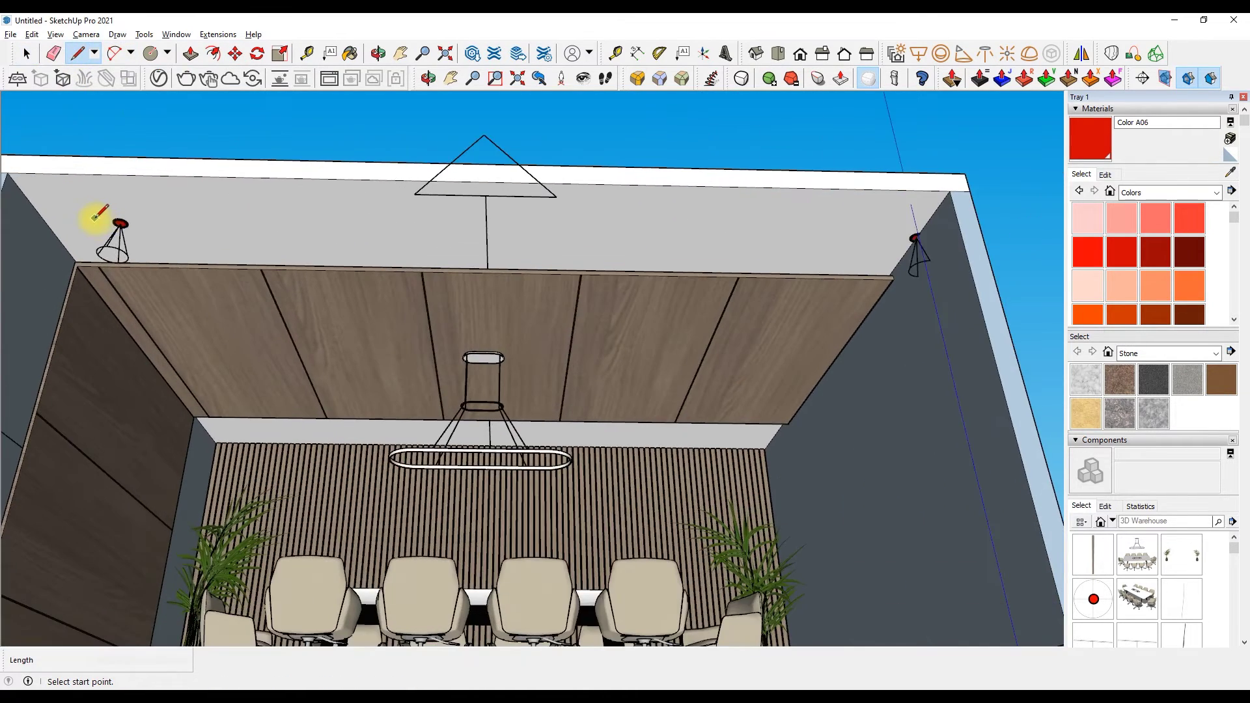
pyautogui.scroll(2, 93, 215)
pyautogui.click(128, 224)
pyautogui.scroll(-2, 33, 238)
pyautogui.scroll(-2, 8, 224)
pyautogui.click(909, 231)
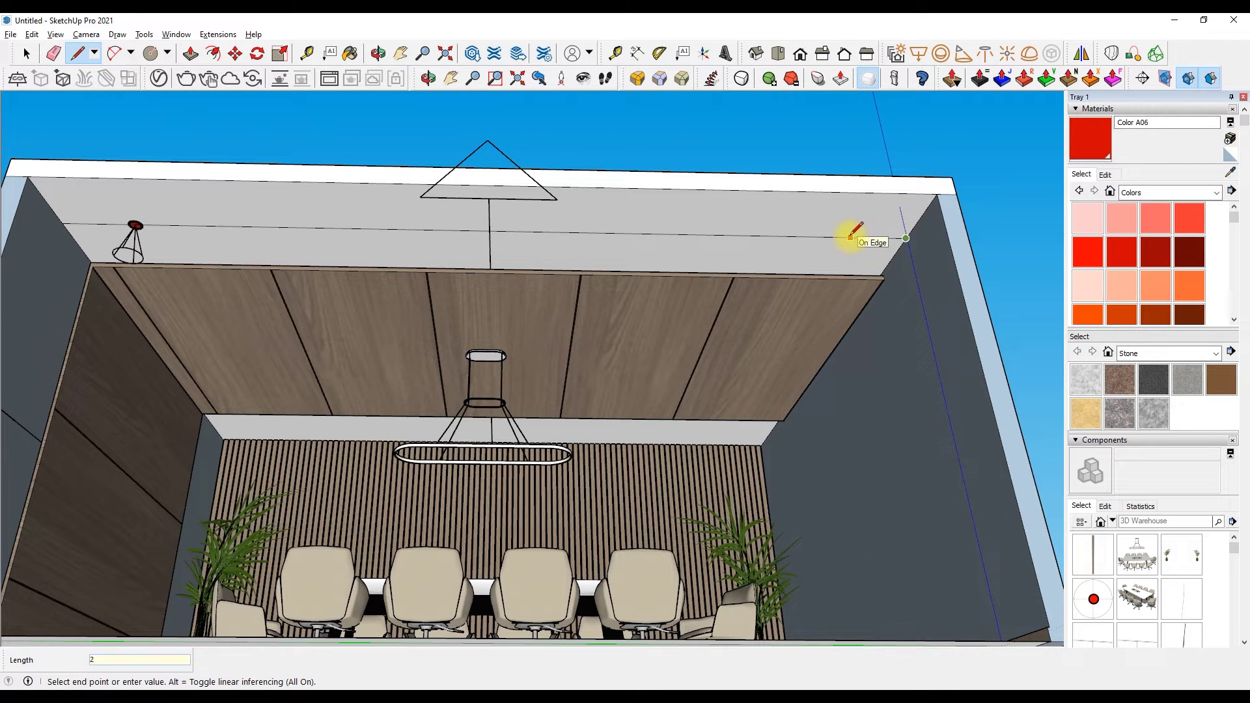
pyautogui.press('space')
# Move the left ceiling light over to the right wall.
pyautogui.press('m')
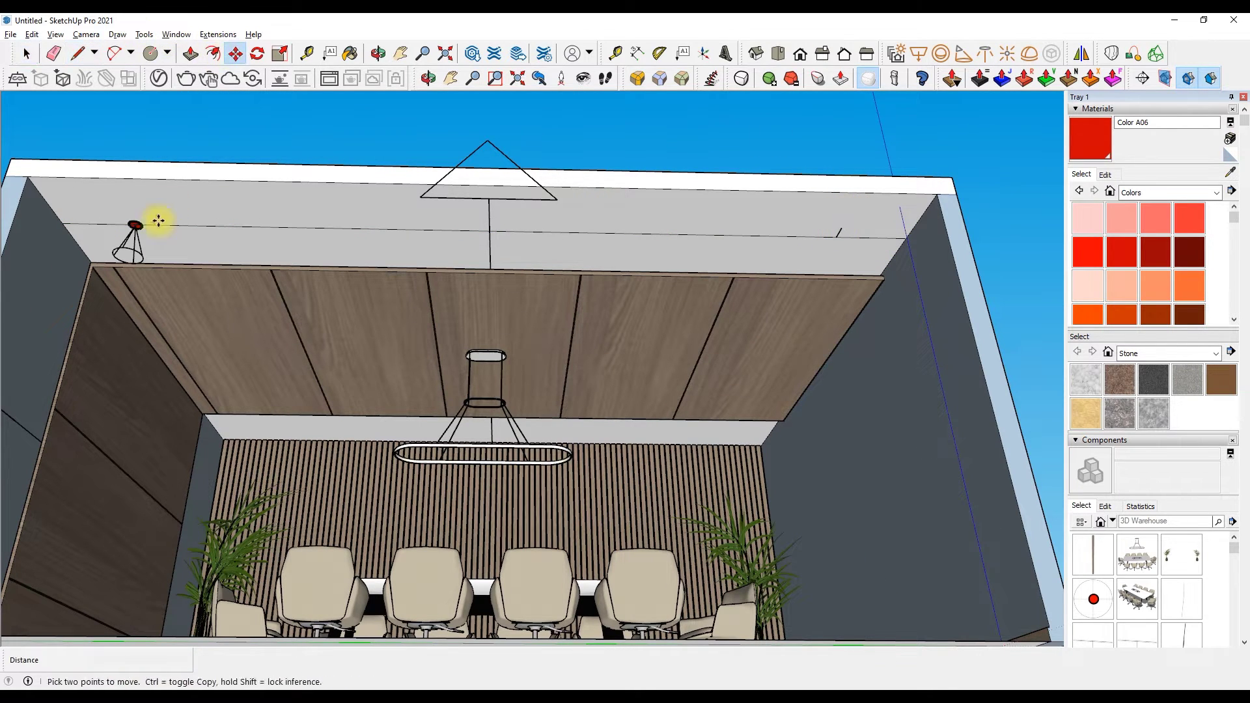
pyautogui.scroll(3, 143, 228)
pyautogui.click(132, 241)
pyautogui.scroll(-3, 132, 241)
pyautogui.scroll(2, 839, 247)
pyautogui.scroll(2, 849, 250)
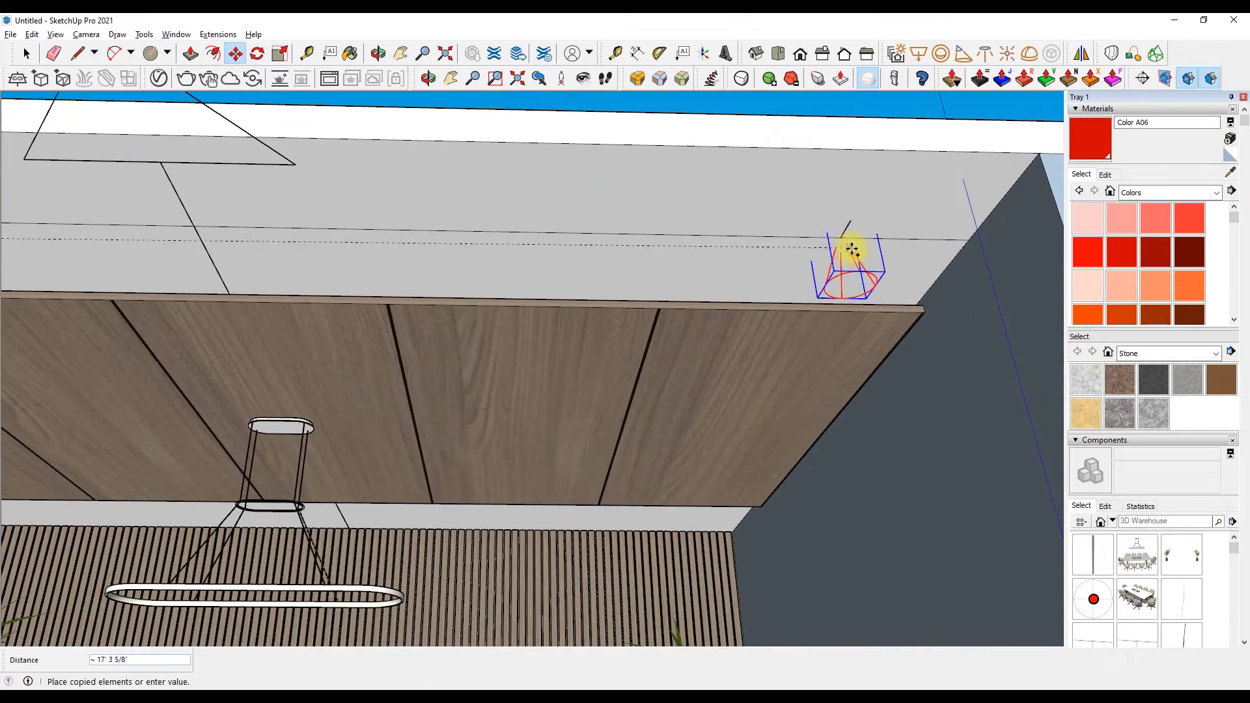
pyautogui.click(849, 251)
pyautogui.press('space')
pyautogui.scroll(-3, 591, 176)
pyautogui.scroll(-2, 591, 176)
# Copy the right ceiling light to the middle of the ceiling.
pyautogui.click(236, 53)
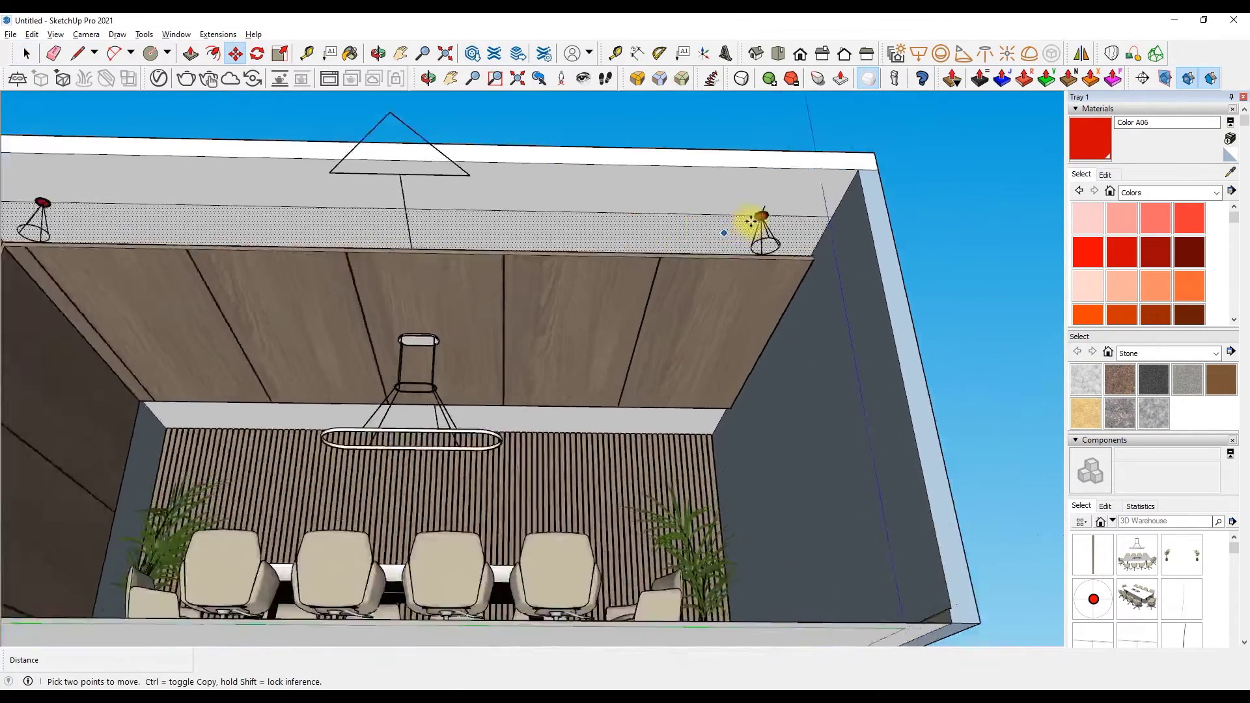
pyautogui.scroll(5, 746, 220)
pyautogui.click(747, 219)
pyautogui.press('ctrl')
pyautogui.scroll(-5, 746, 220)
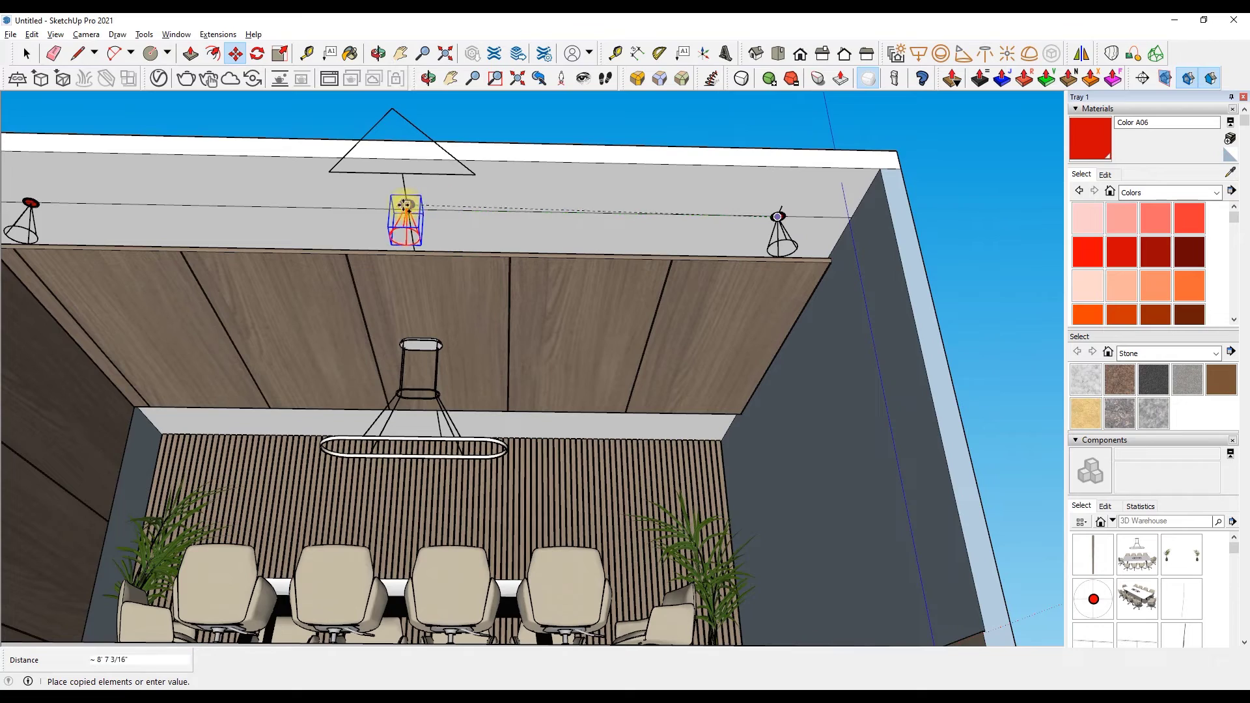
pyautogui.click(359, 211)
pyautogui.scroll(-5, 544, 238)
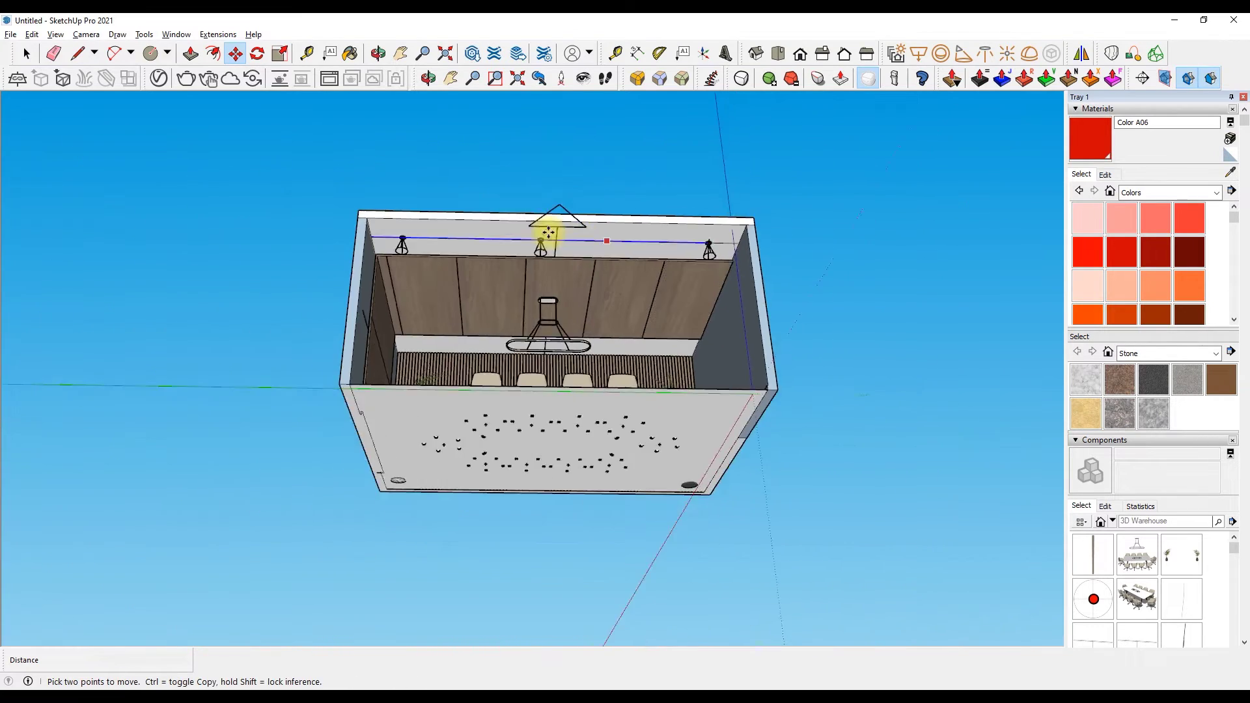
pyautogui.scroll(5, 540, 248)
pyautogui.press('space')
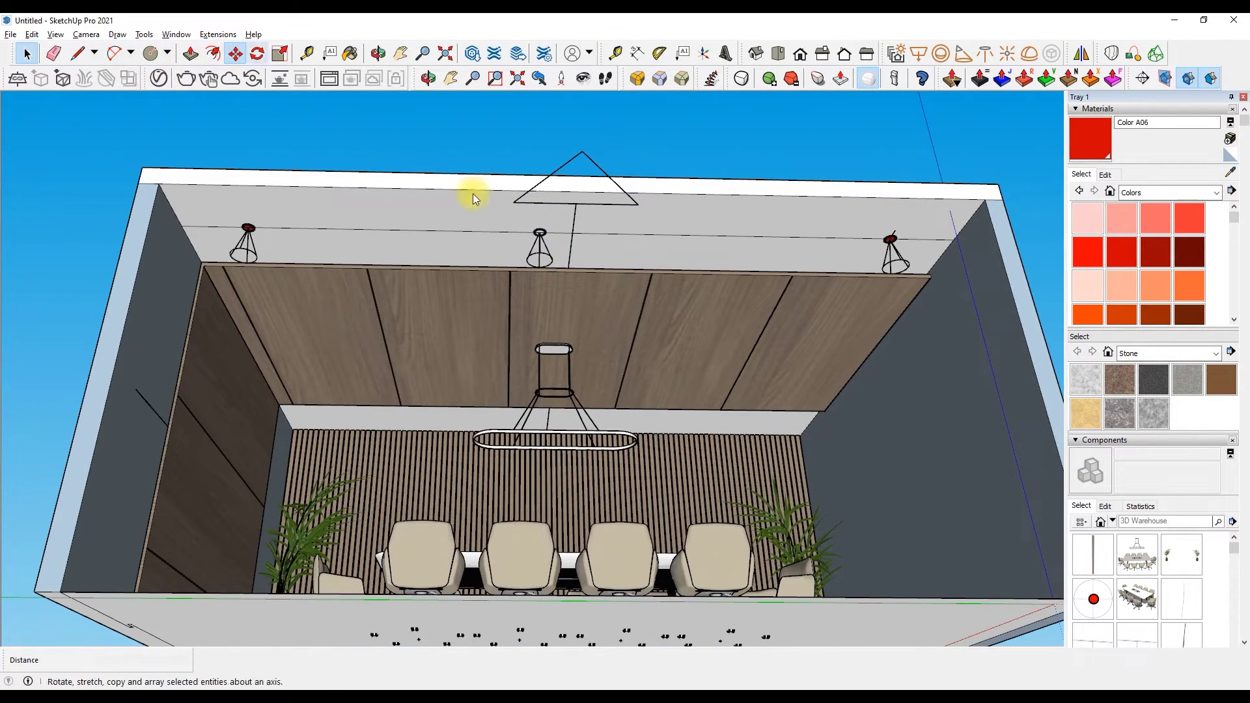
# Shift the middle ceiling light along the ceiling and orbit to check its position.
pyautogui.press('m')
pyautogui.scroll(3, 482, 221)
pyautogui.click(532, 241)
pyautogui.scroll(2, 533, 244)
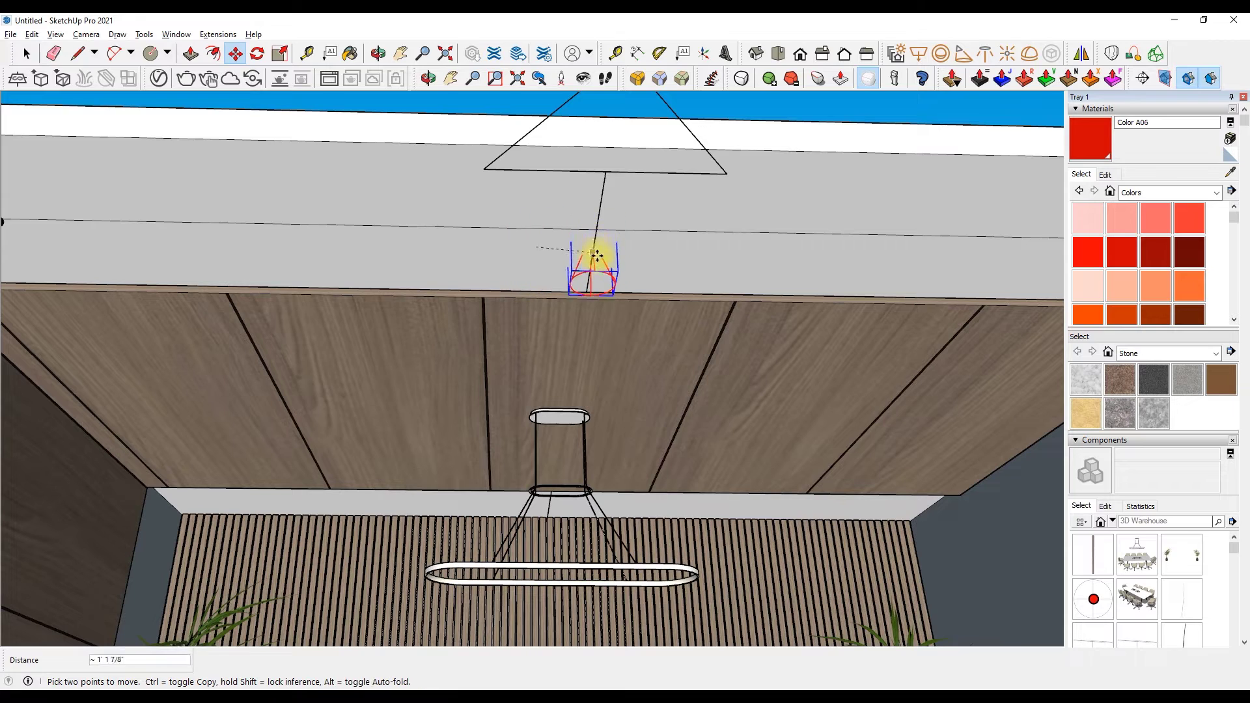
pyautogui.click(602, 247)
pyautogui.press('o')
pyautogui.moveTo(423, 117); pyautogui.dragTo(380, 308)
pyautogui.rightClick(413, 278)
# Move the middle light by a typed distance into its final evenly spaced spot.
pyautogui.press('m')
pyautogui.click(591, 473)
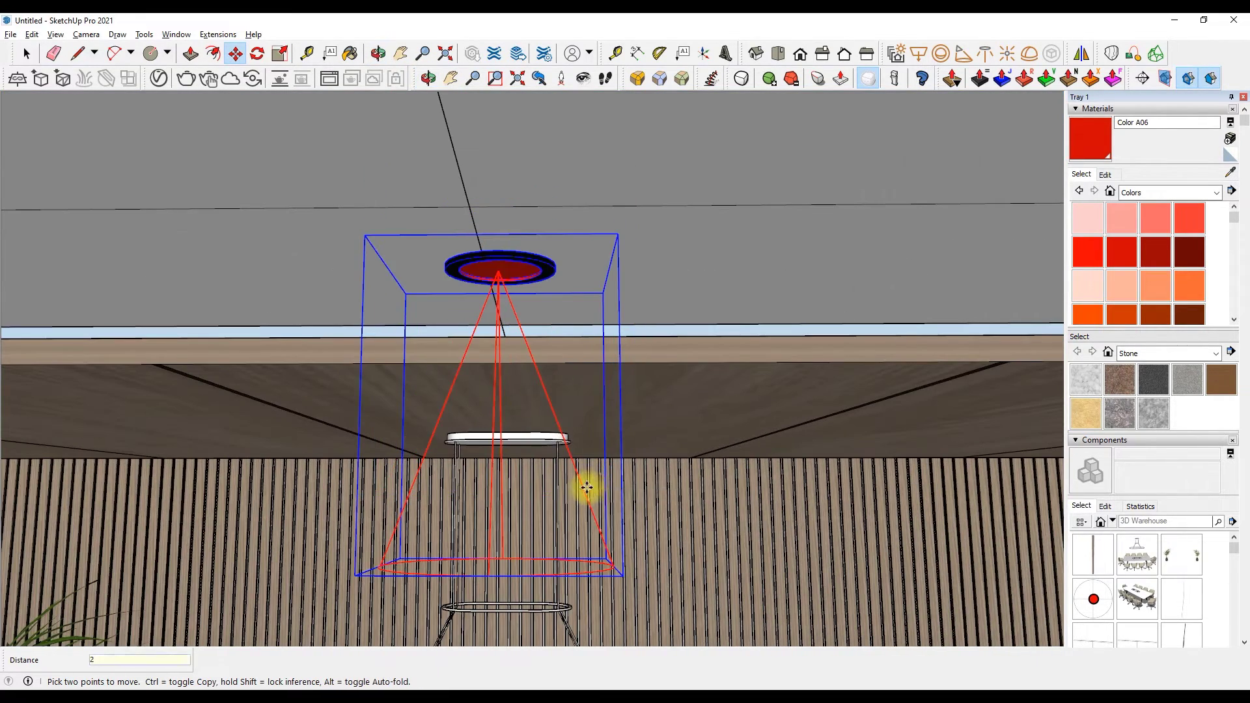
pyautogui.press('Return')
pyautogui.click(498, 210)
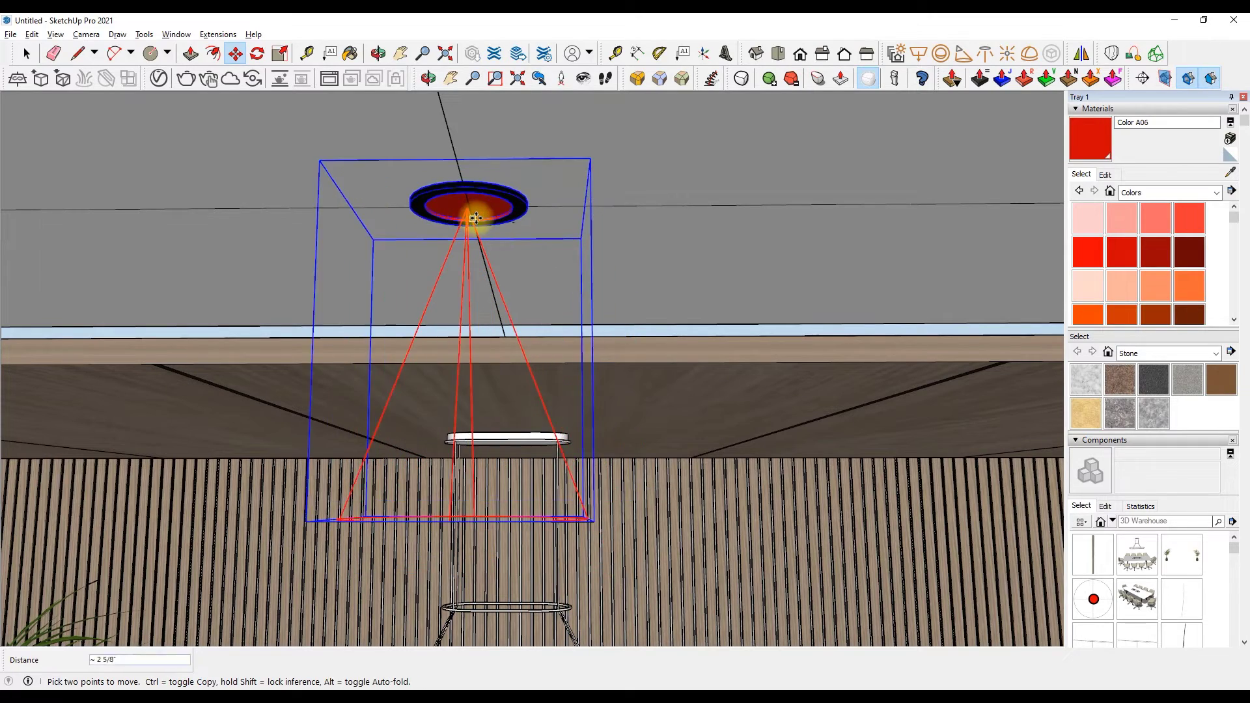
pyautogui.click(482, 221)
pyautogui.press('space')
# Erase the guide geometry and orbit to look up at the whole room from below.
pyautogui.scroll(-5, 510, 203)
pyautogui.scroll(3, 851, 209)
pyautogui.scroll(3, 840, 215)
pyautogui.click(55, 52)
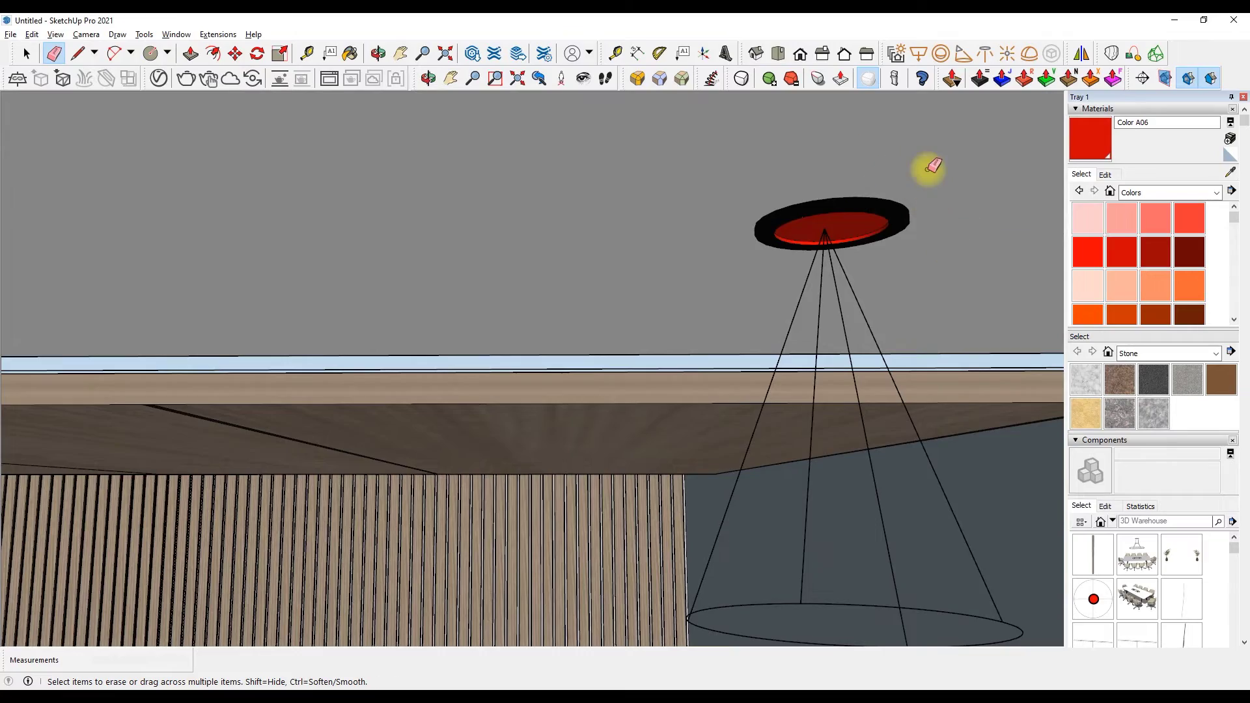
pyautogui.scroll(-5, 911, 172)
pyautogui.scroll(-2, 455, 97)
pyautogui.click(429, 79)
pyautogui.moveTo(455, 123)
pyautogui.mouseDown()
pyautogui.moveTo(537, 162)
pyautogui.moveTo(668, 271)
pyautogui.mouseUp()
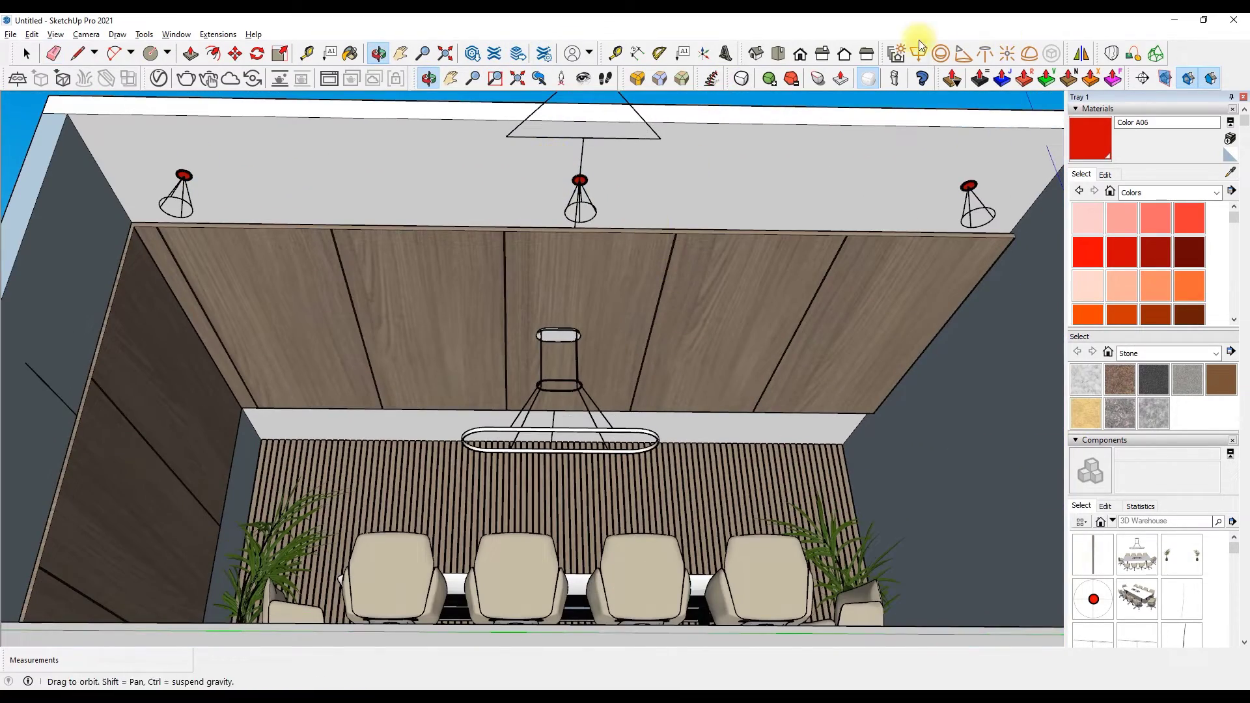
# Add an Emissive layer to Color A06 in the V-Ray Asset Editor.
pyautogui.click(158, 78)
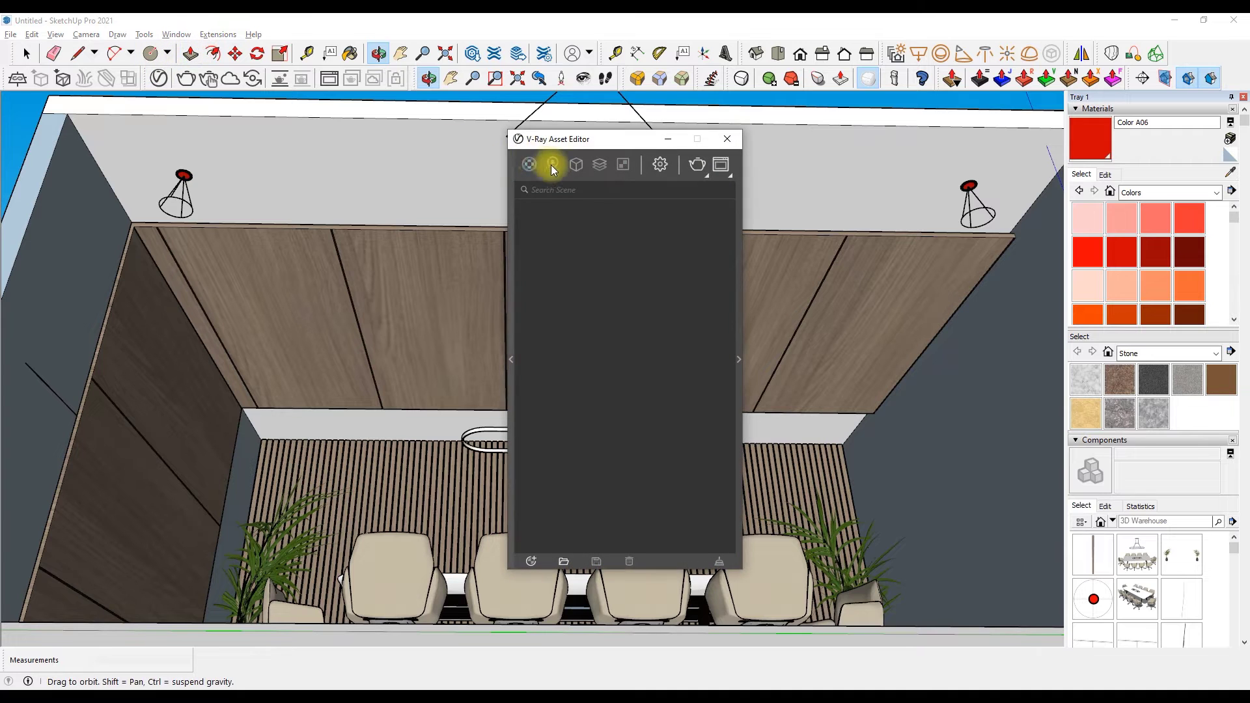
pyautogui.press('b')
pyautogui.scroll(5, 214, 168)
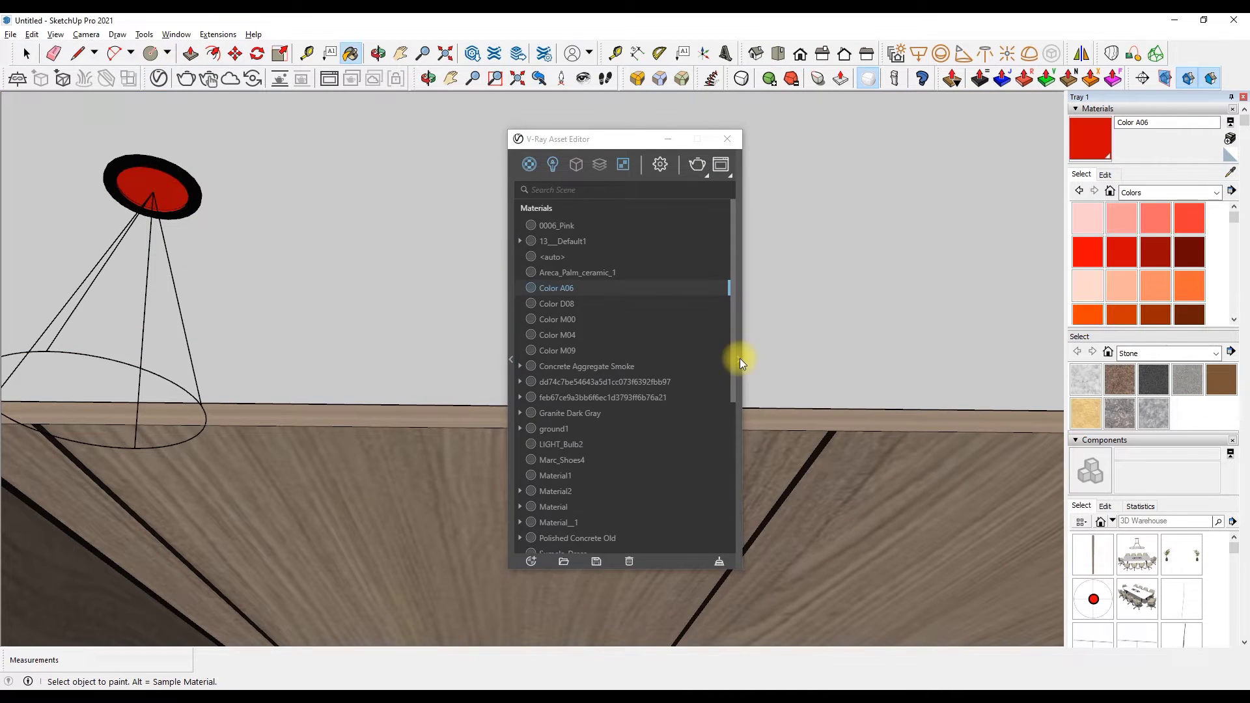
pyautogui.click(740, 360)
pyautogui.click(990, 347)
pyautogui.click(950, 365)
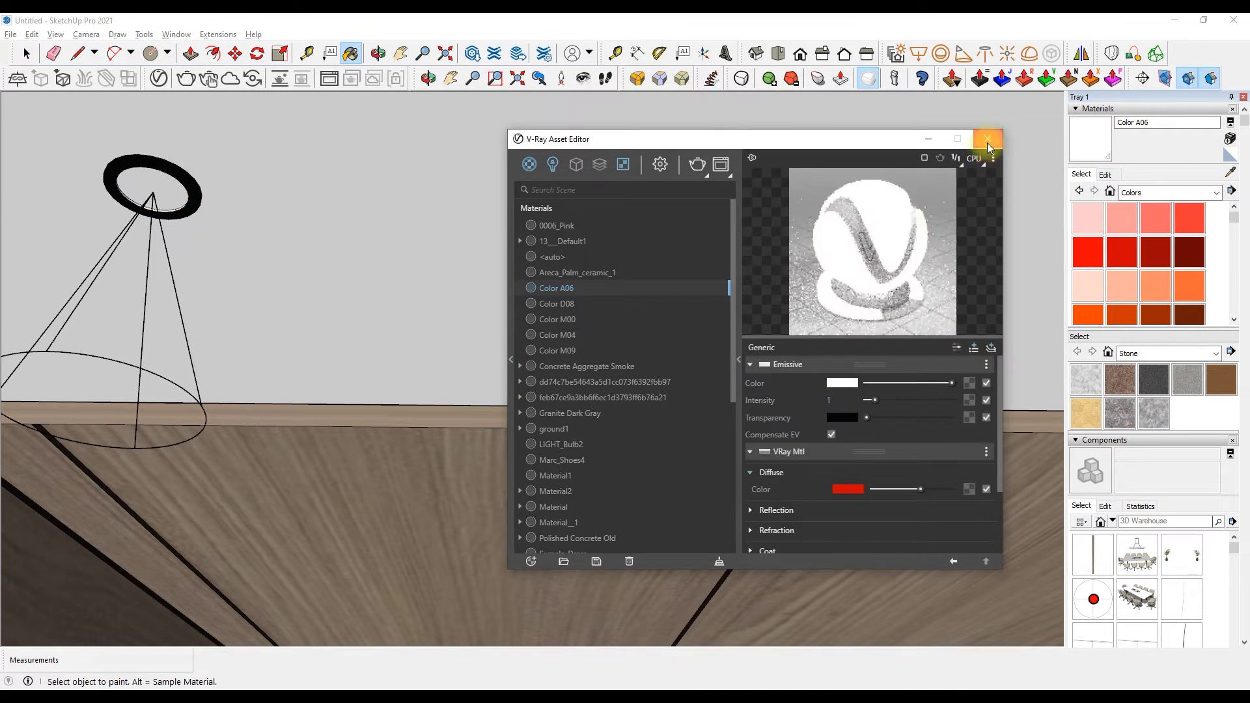
pyautogui.click(987, 147)
# Orbit to view the three glowing ceiling lights and select one spotlight.
pyautogui.scroll(-5, 330, 287)
pyautogui.scroll(2, 335, 293)
pyautogui.press('space')
pyautogui.scroll(5, 340, 306)
pyautogui.scroll(-3, 339, 306)
pyautogui.click(327, 287)
pyautogui.scroll(3, 327, 287)
pyautogui.moveTo(279, 260)
pyautogui.mouseDown(button='middle')
pyautogui.moveTo(530, 279)
pyautogui.moveTo(256, 299)
pyautogui.mouseUp(button='middle')
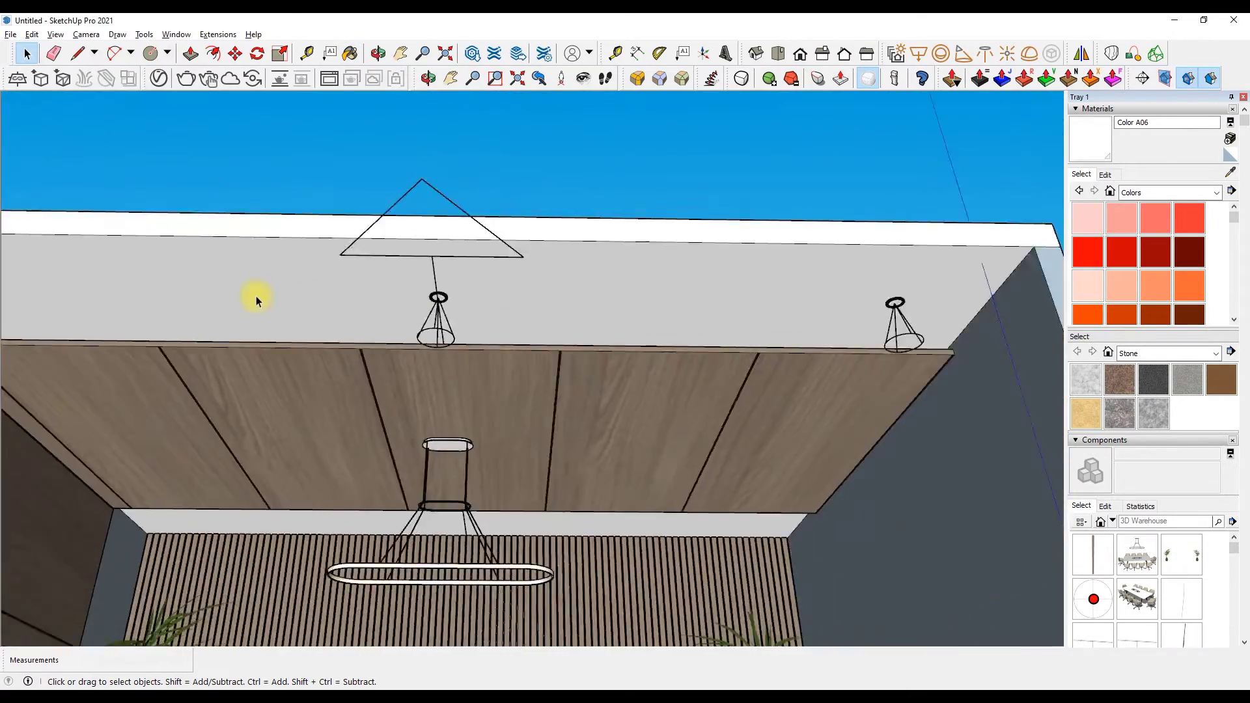
pyautogui.scroll(5, 362, 287)
pyautogui.click(339, 287)
pyautogui.scroll(-5, 243, 279)
# Select the spotlight fixture, then start and cancel a guide line at the wall corner.
pyautogui.scroll(5, 748, 280)
pyautogui.click(748, 280)
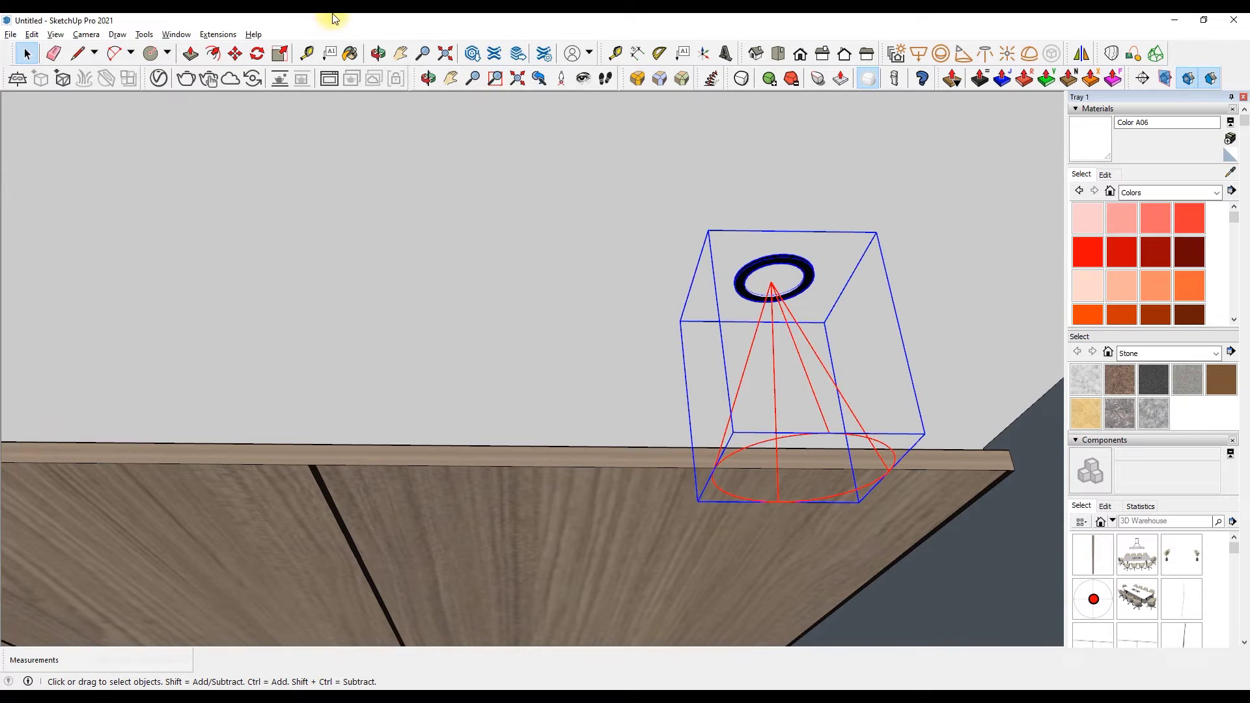
pyautogui.click(236, 54)
pyautogui.scroll(-3, 527, 193)
pyautogui.scroll(-5, 636, 204)
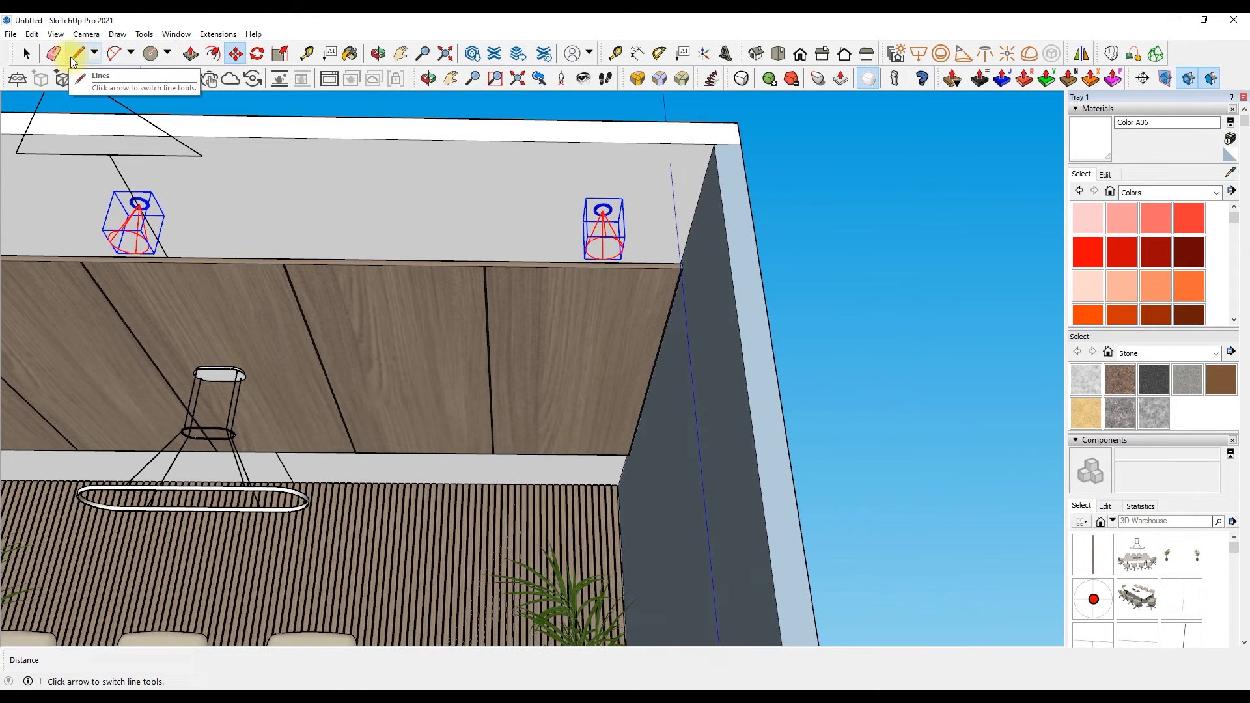
pyautogui.click(75, 55)
pyautogui.scroll(5, 683, 475)
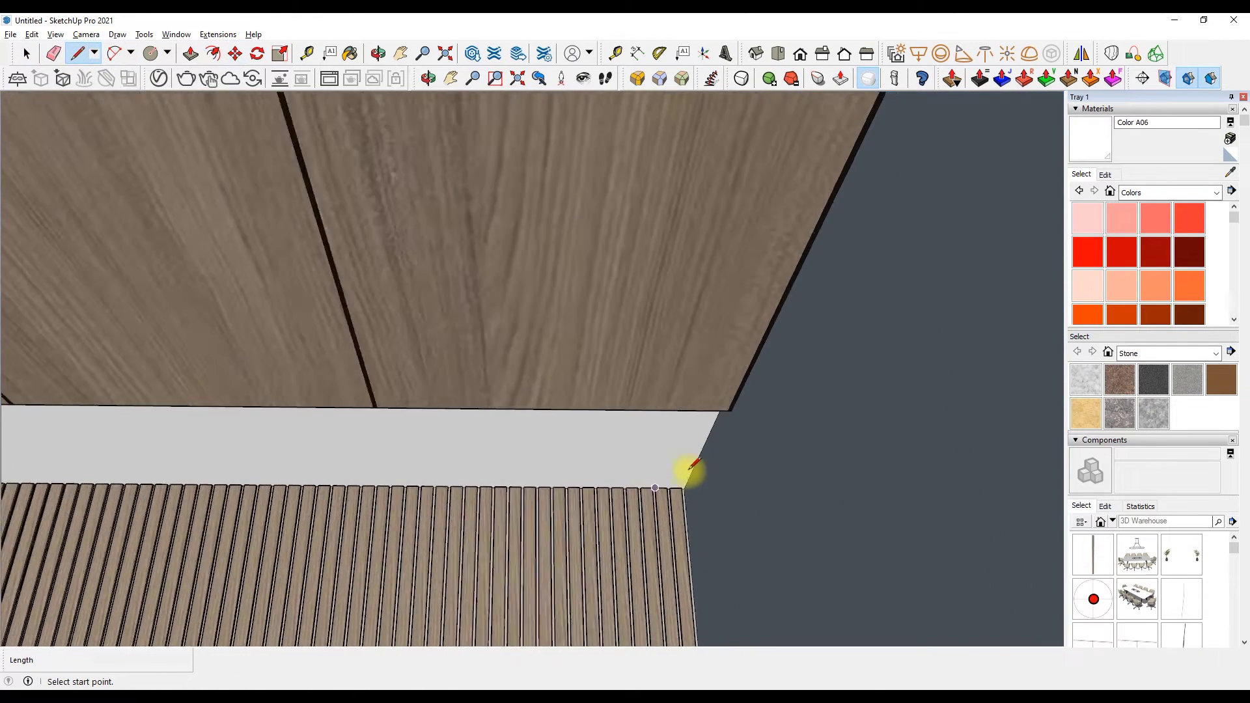
pyautogui.click(722, 430)
pyautogui.scroll(-5, 234, 399)
pyautogui.scroll(3, 321, 404)
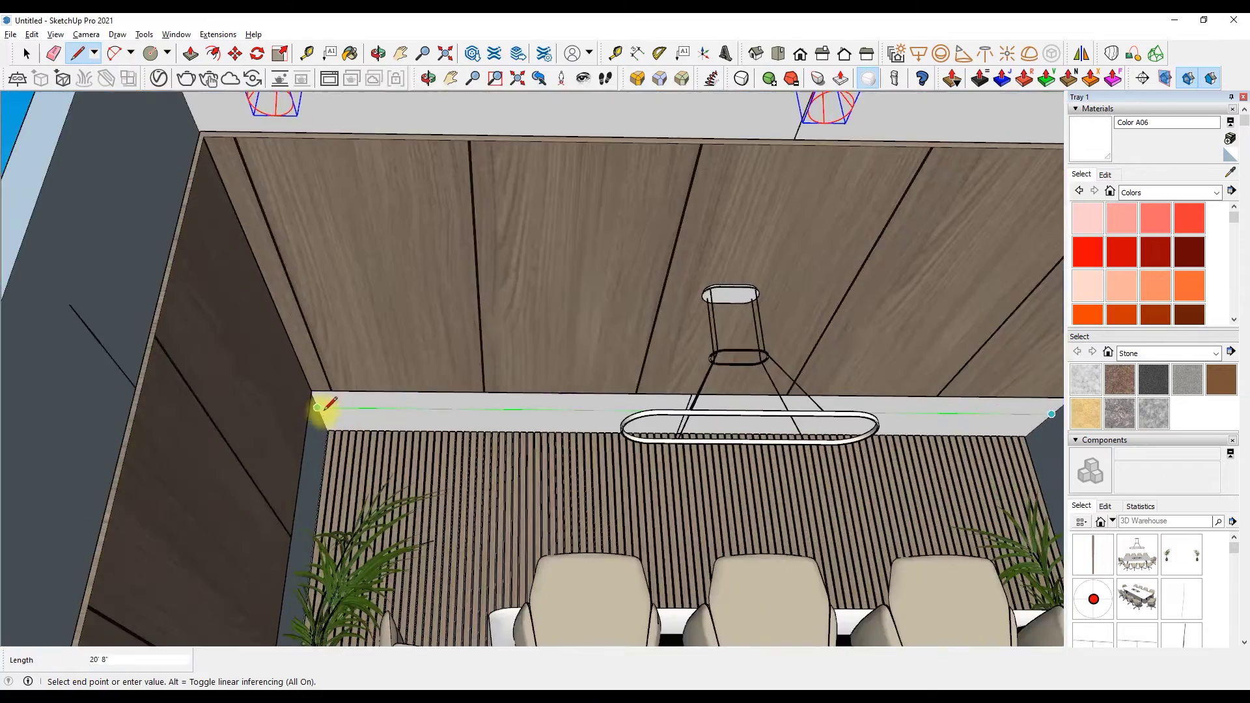
pyautogui.press('Escape')
pyautogui.scroll(-2, 320, 425)
# Begin a Ctrl-copy of the spotlights from the fixture's top point.
pyautogui.click(236, 53)
pyautogui.scroll(5, 296, 238)
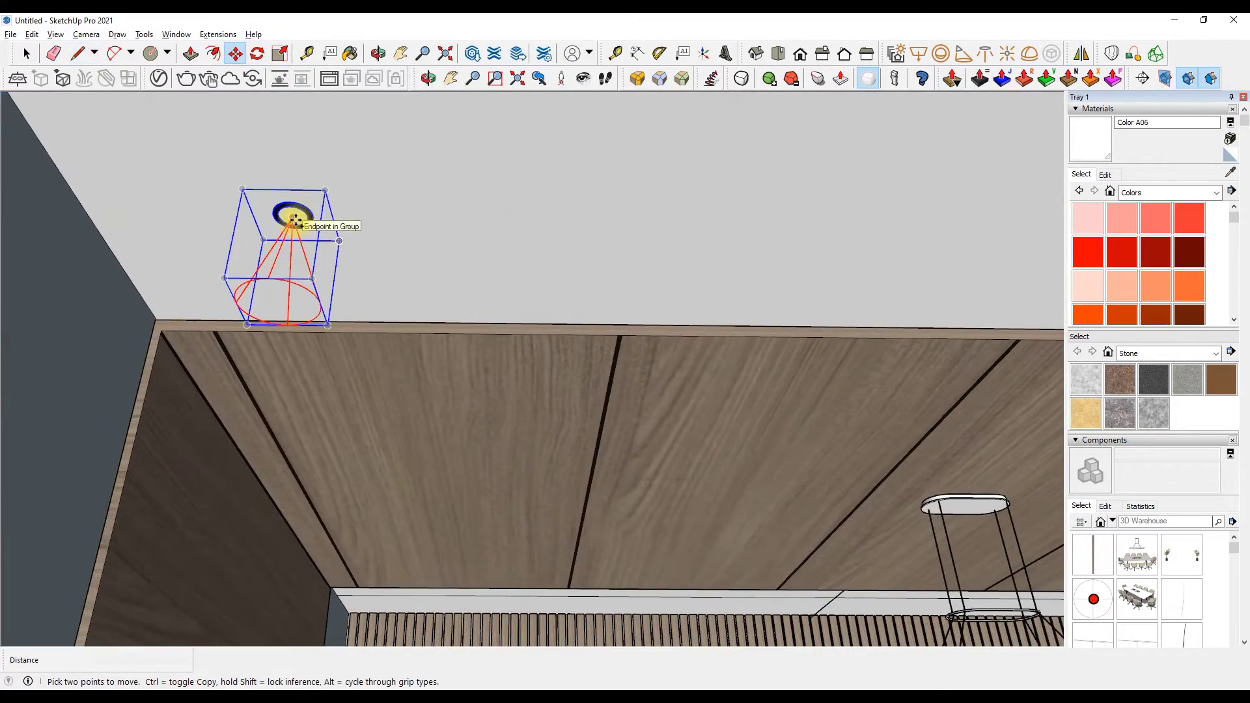
pyautogui.click(312, 364)
pyautogui.press('ctrl')
pyautogui.scroll(3, 315, 371)
pyautogui.scroll(3, 369, 522)
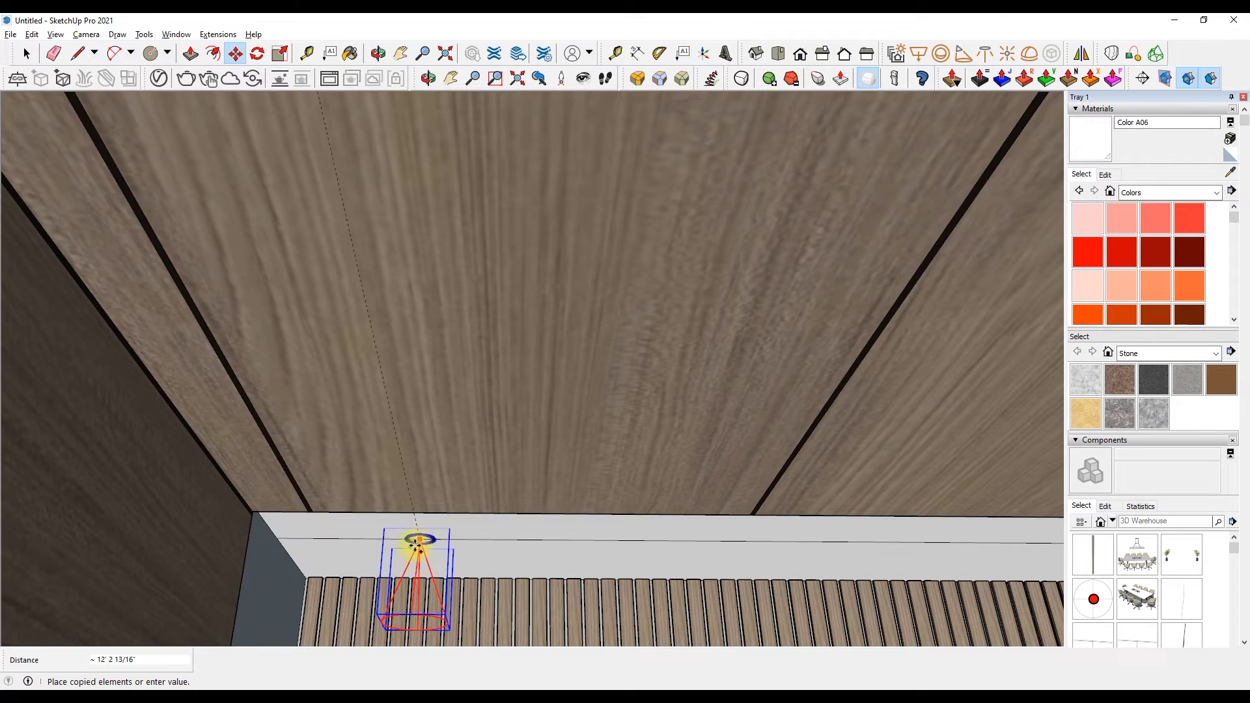
pyautogui.scroll(-3, 408, 559)
pyautogui.scroll(-3, 384, 502)
pyautogui.scroll(3, 346, 371)
pyautogui.scroll(2, 348, 438)
# Place three spotlight copies beneath the white ledge above the fluted wood wall.
pyautogui.click(428, 78)
pyautogui.moveTo(449, 196); pyautogui.dragTo(485, 500)
pyautogui.moveTo(485, 500)
pyautogui.mouseDown(button='middle')
pyautogui.moveTo(162, 474)
pyautogui.moveTo(466, 454)
pyautogui.mouseUp(button='middle')
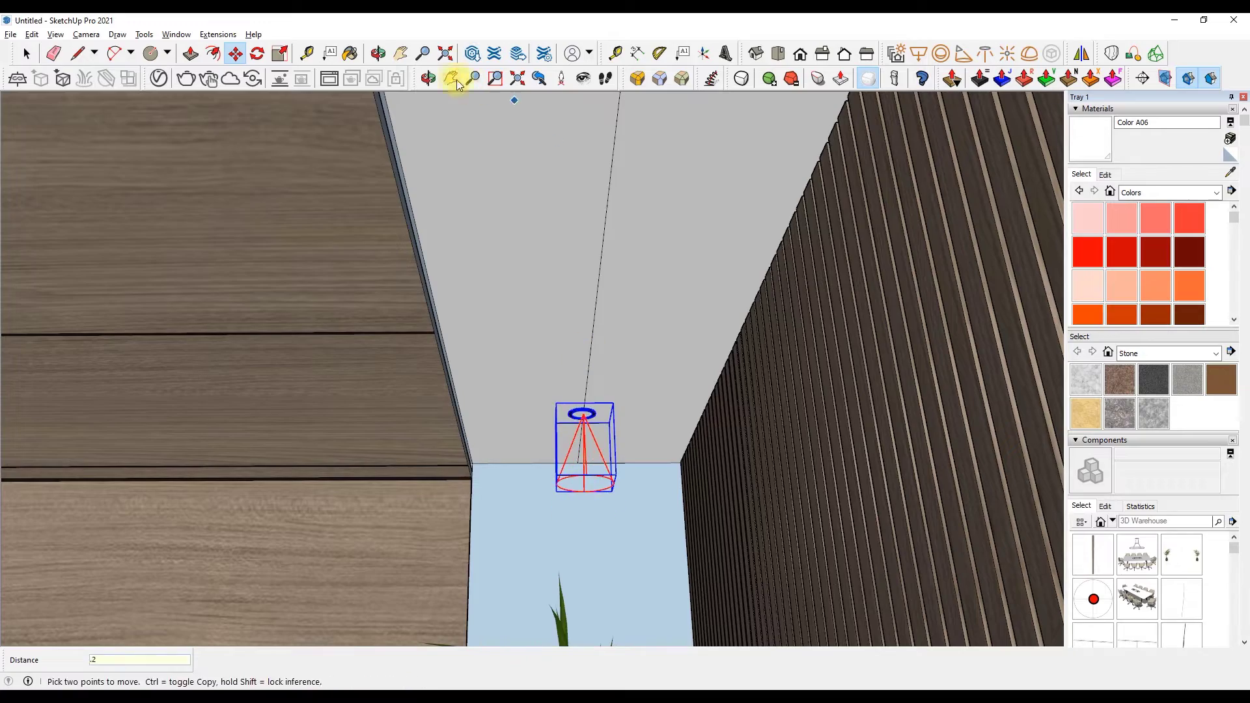
pyautogui.click(428, 78)
pyautogui.moveTo(405, 158)
pyautogui.mouseDown()
pyautogui.moveTo(424, 368)
pyautogui.moveTo(529, 424)
pyautogui.moveTo(487, 458)
pyautogui.moveTo(480, 542)
pyautogui.moveTo(469, 410)
pyautogui.mouseUp()
pyautogui.rightClick(469, 410)
pyautogui.scroll(3, 549, 415)
pyautogui.press('m')
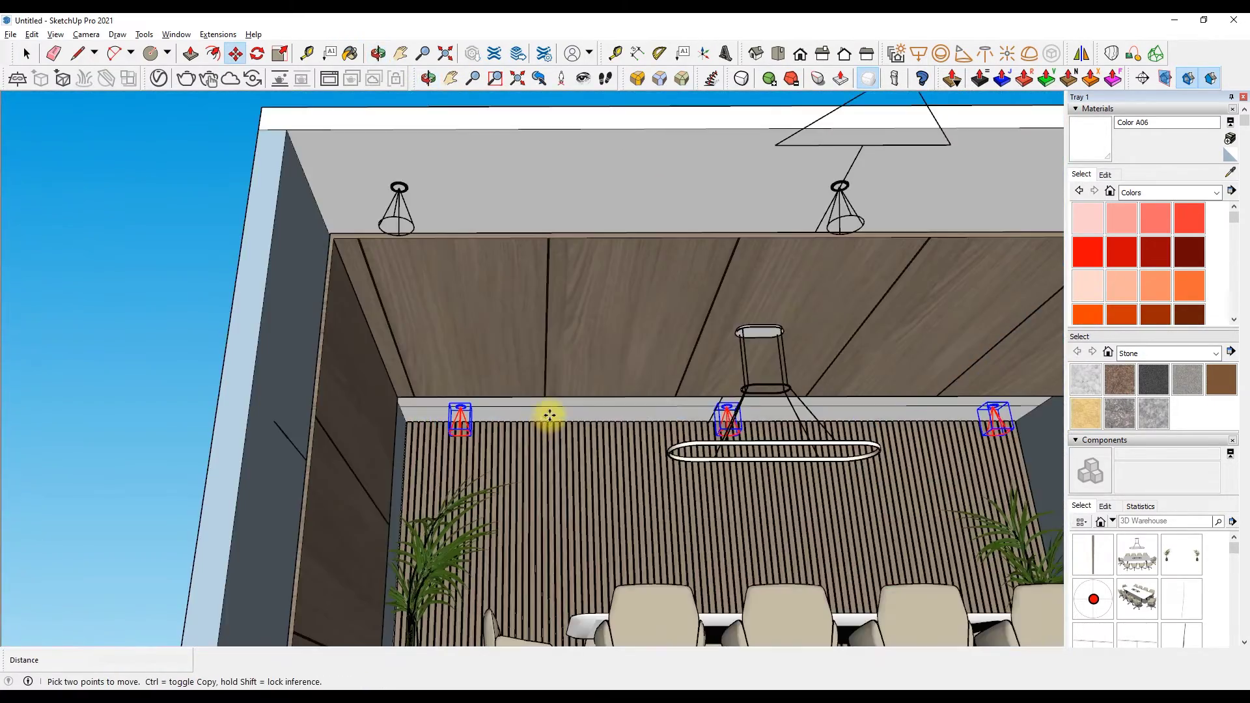
pyautogui.scroll(-5, 330, 391)
pyautogui.press('space')
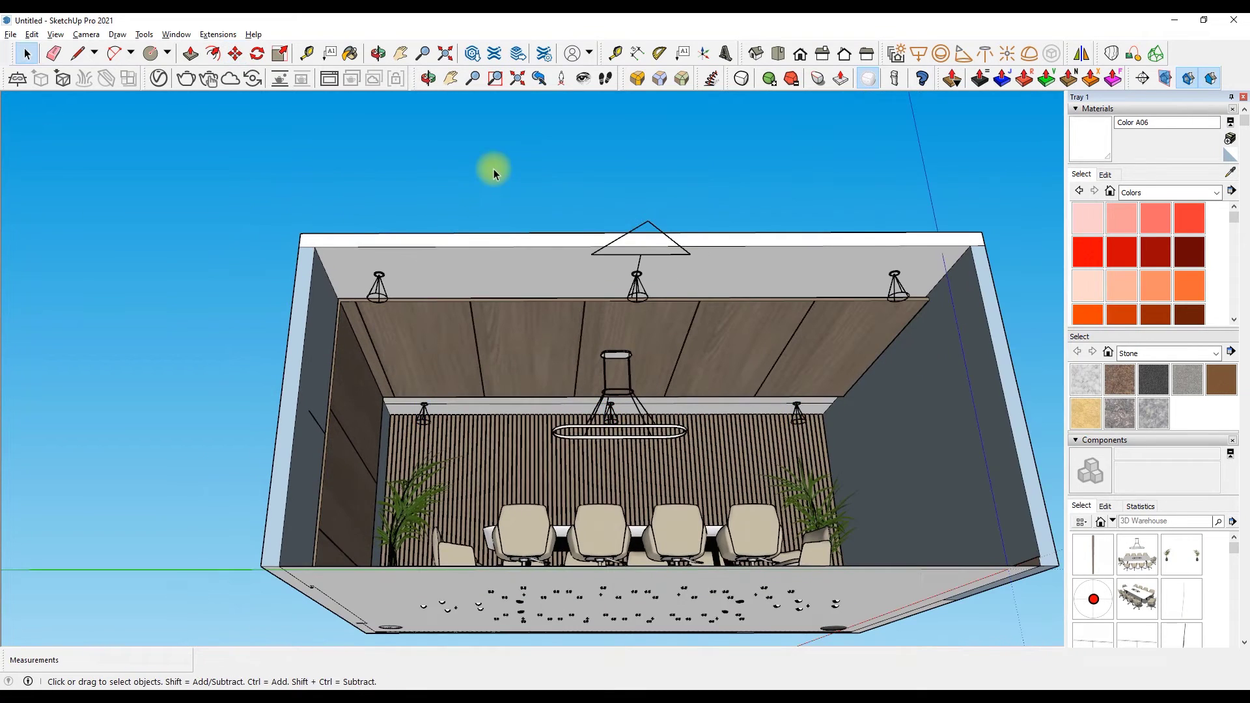
# Orbit the view to look up at the wood ceiling panel.
pyautogui.click(54, 54)
pyautogui.scroll(2, 460, 404)
pyautogui.scroll(-1, 355, 405)
pyautogui.scroll(-3, 371, 399)
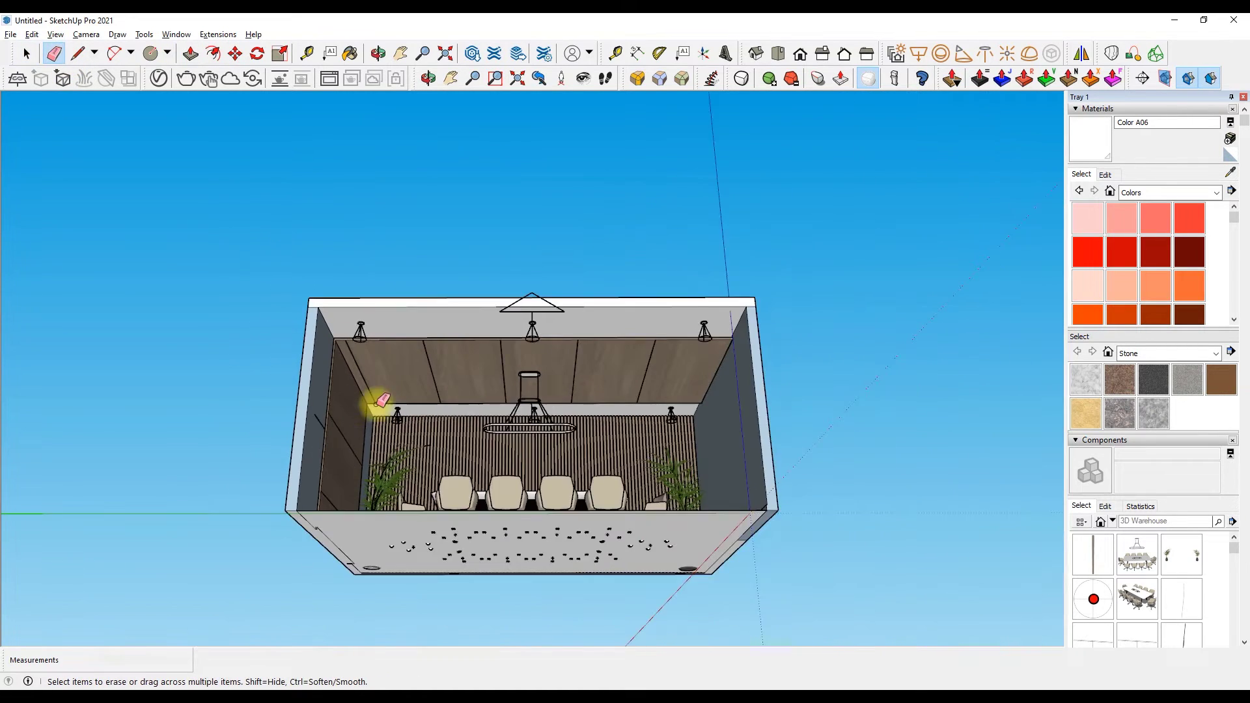
pyautogui.scroll(5, 390, 378)
pyautogui.click(427, 78)
pyautogui.moveTo(429, 100); pyautogui.dragTo(395, 131)
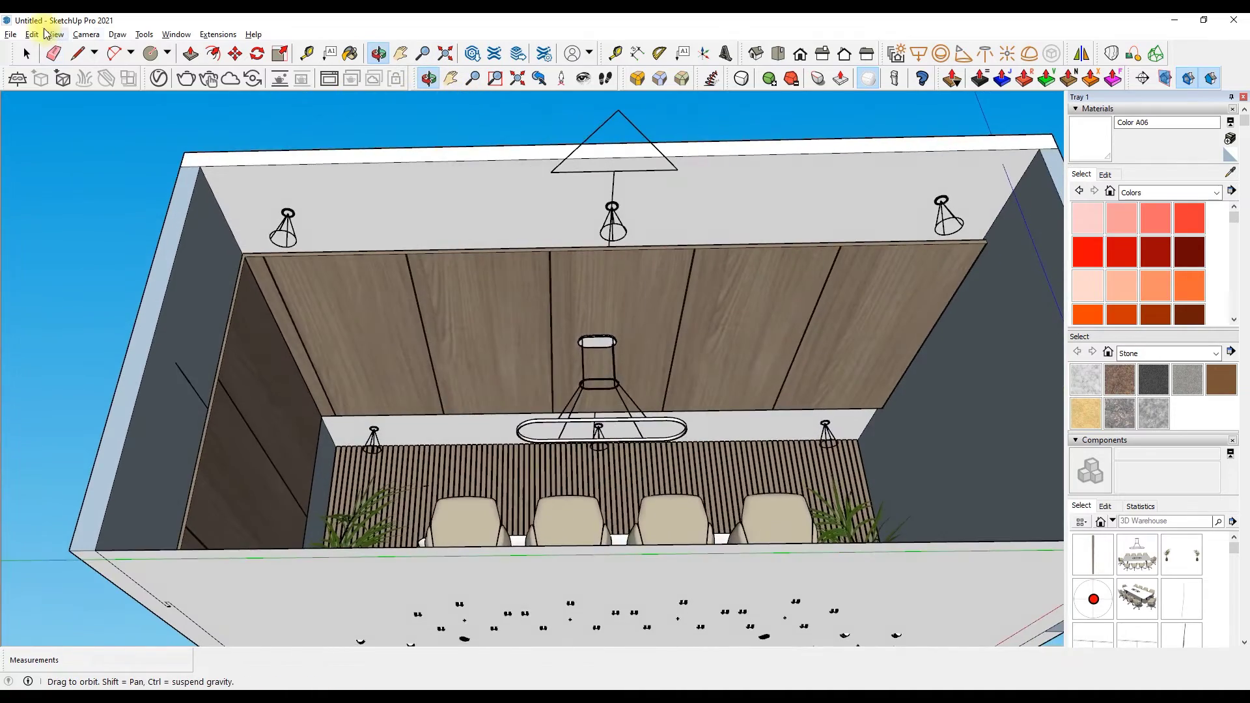
# Draw three crossing guide lines across the wood ceiling panel.
pyautogui.click(78, 54)
pyautogui.scroll(3, 302, 290)
pyautogui.scroll(1, 303, 289)
pyautogui.click(279, 320)
pyautogui.scroll(-2, 950, 312)
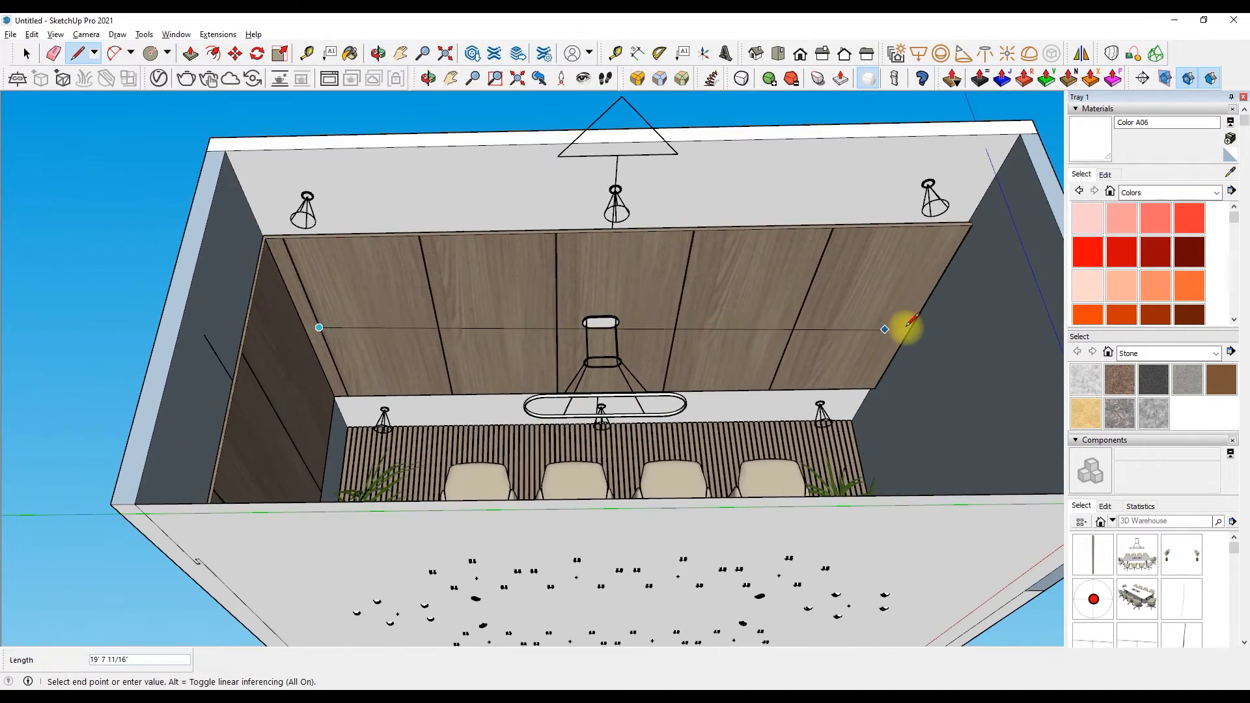
pyautogui.click(917, 318)
pyautogui.click(378, 324)
pyautogui.click(351, 238)
pyautogui.click(855, 318)
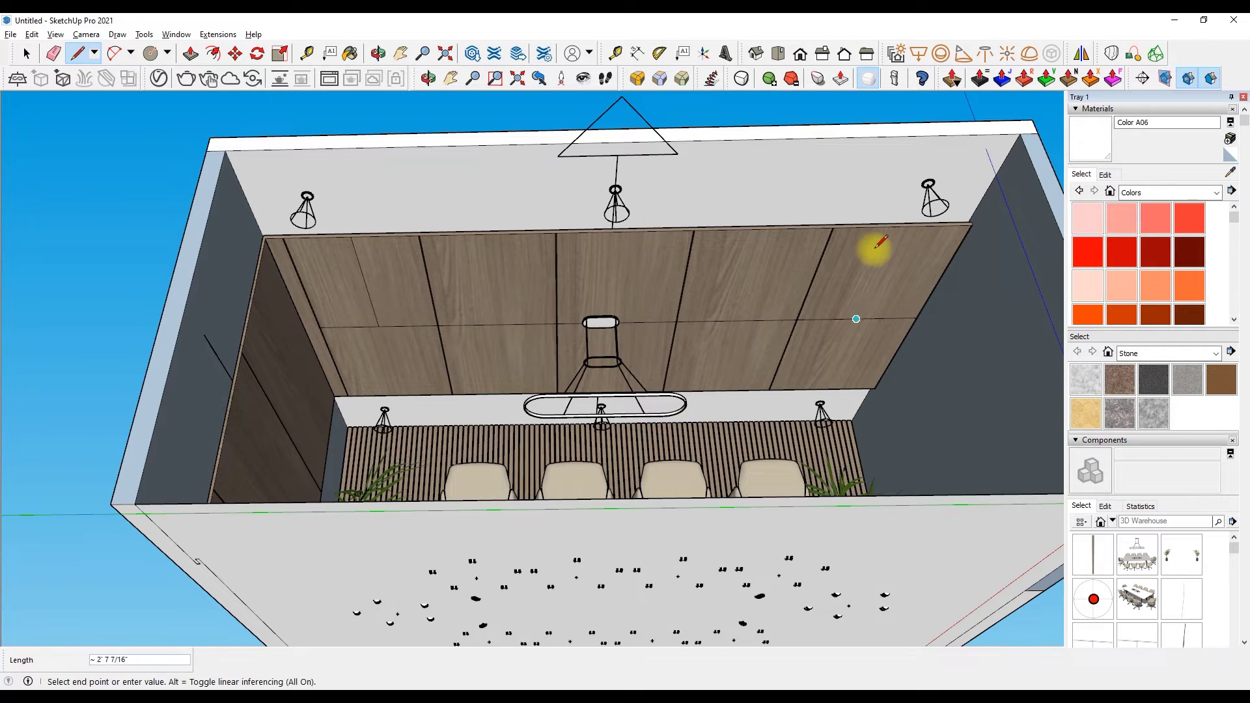
pyautogui.click(902, 225)
# Draw a small circle at the guide lines' intersection and erase the guide lines.
pyautogui.press('c')
pyautogui.scroll(5, 371, 319)
pyautogui.scroll(2, 374, 327)
pyautogui.click(376, 330)
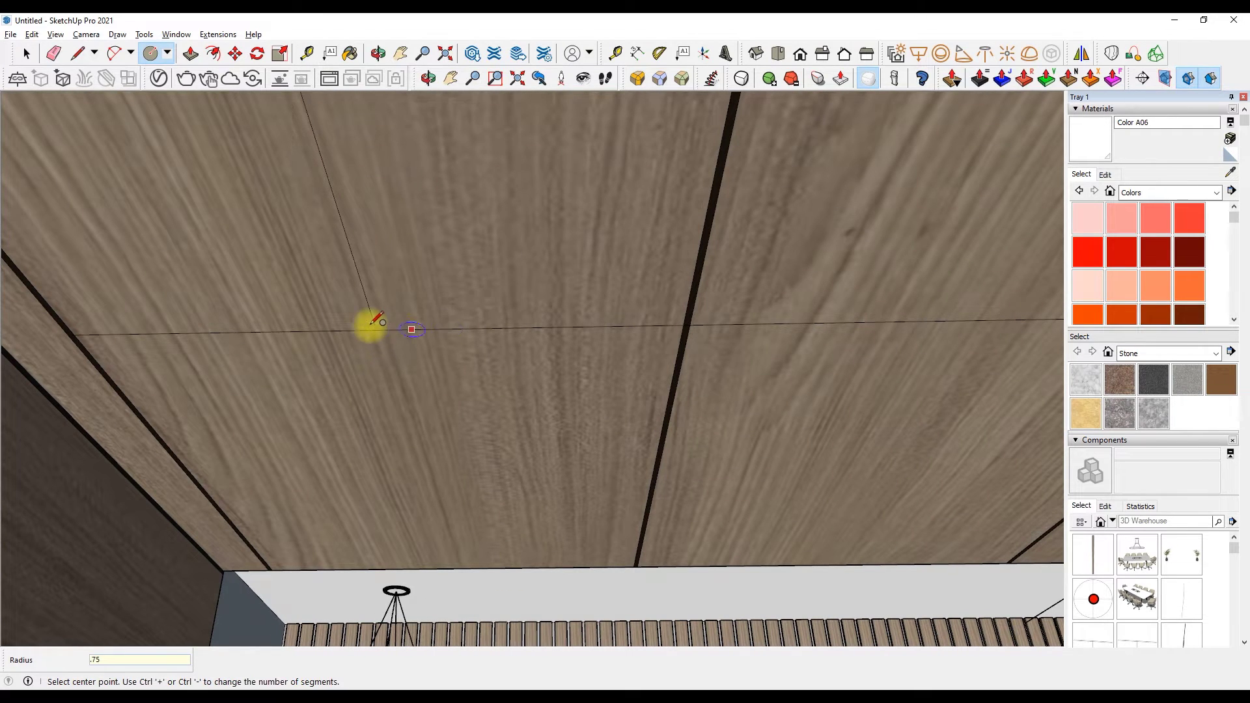
pyautogui.scroll(2, 391, 326)
pyautogui.click(404, 331)
pyautogui.click(54, 53)
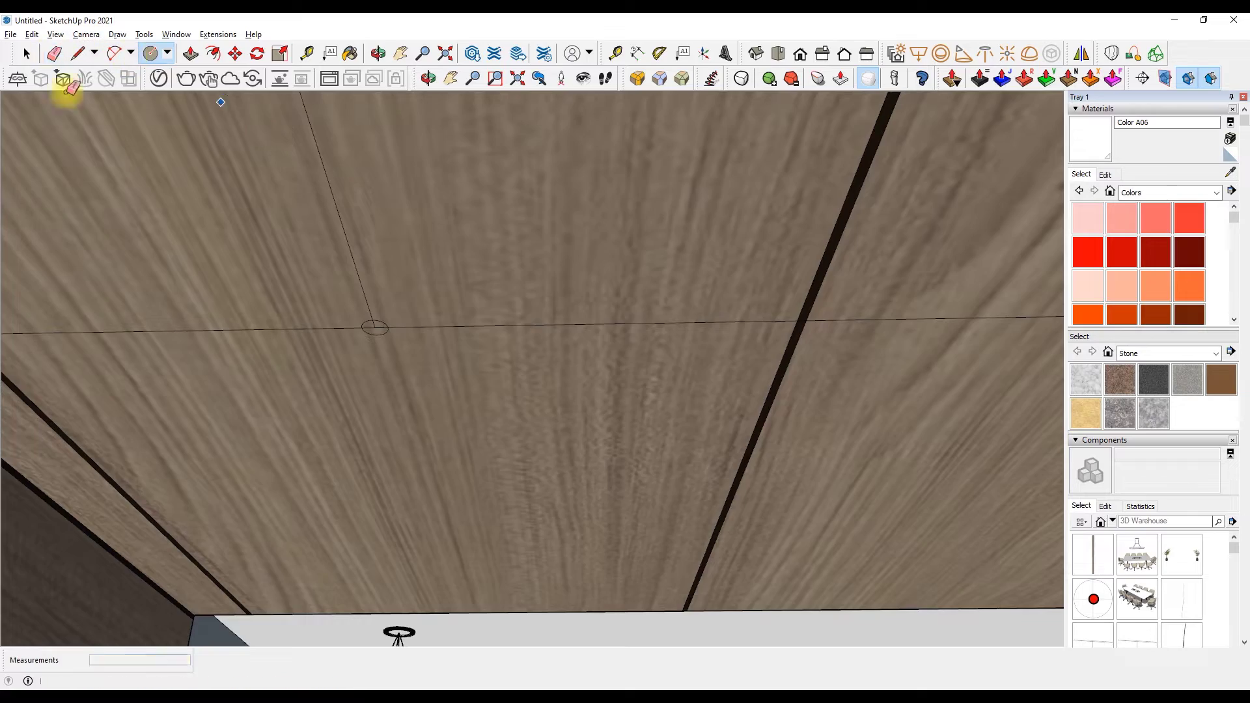
pyautogui.scroll(3, 445, 303)
pyautogui.moveTo(485, 310); pyautogui.dragTo(397, 306)
# Offset the circle outward by 1/2" and paint the resulting ring black.
pyautogui.click(212, 53)
pyautogui.click(426, 290)
pyautogui.write('1/2')
pyautogui.press('Return')
pyautogui.scroll(-3, 1162, 278)
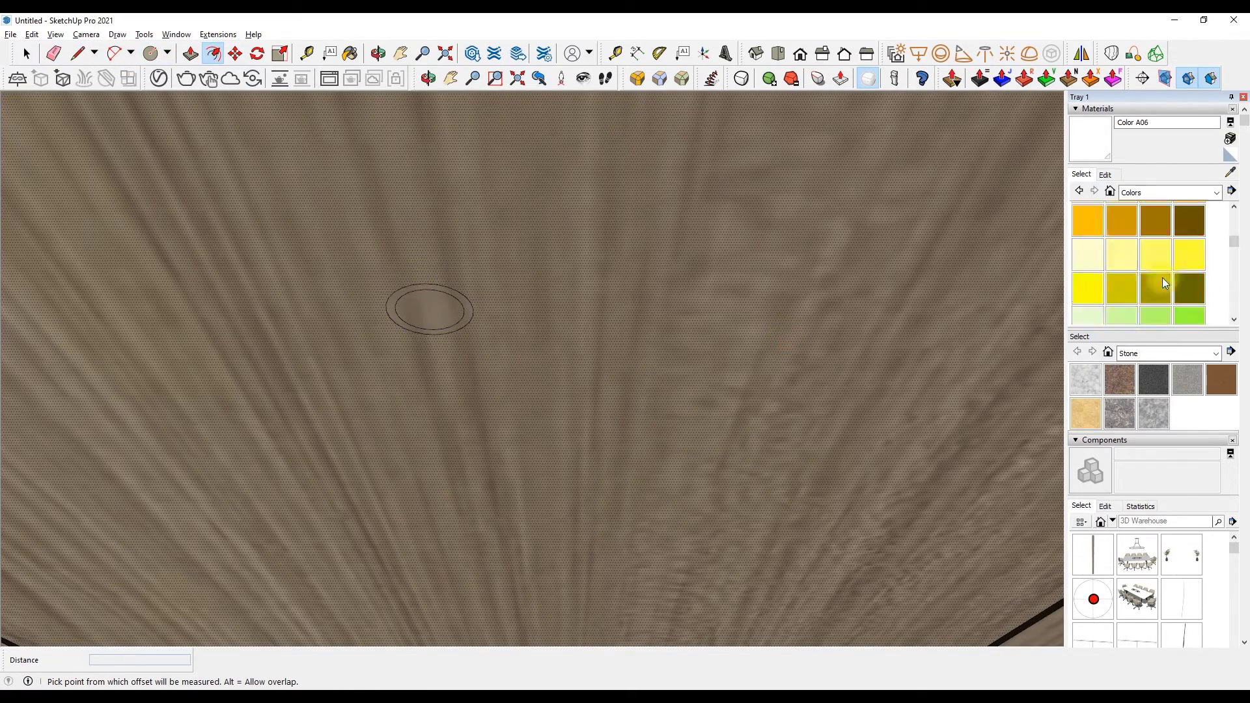
pyautogui.scroll(-3, 1134, 180)
pyautogui.scroll(-3, 1128, 207)
pyautogui.click(1120, 218)
pyautogui.scroll(2, 482, 300)
pyautogui.click(502, 310)
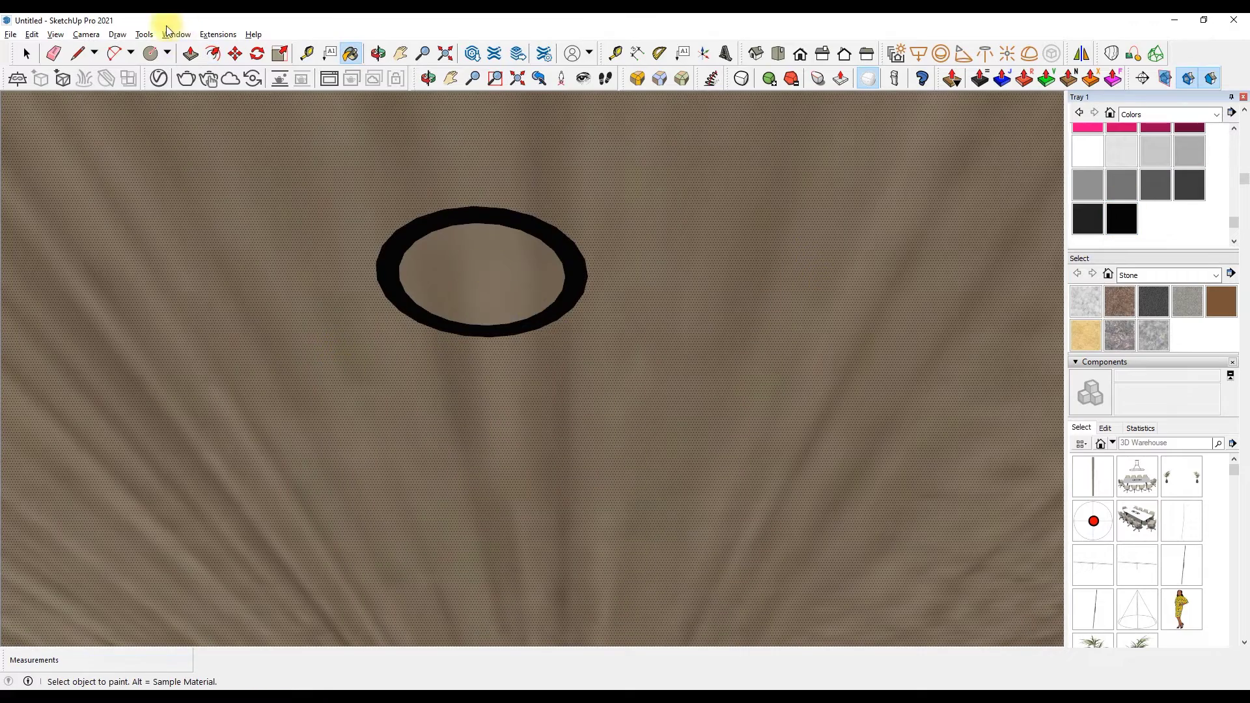
# Push/Pull the circle's centre inward to recess it into the ceiling.
pyautogui.click(190, 53)
pyautogui.click(385, 253)
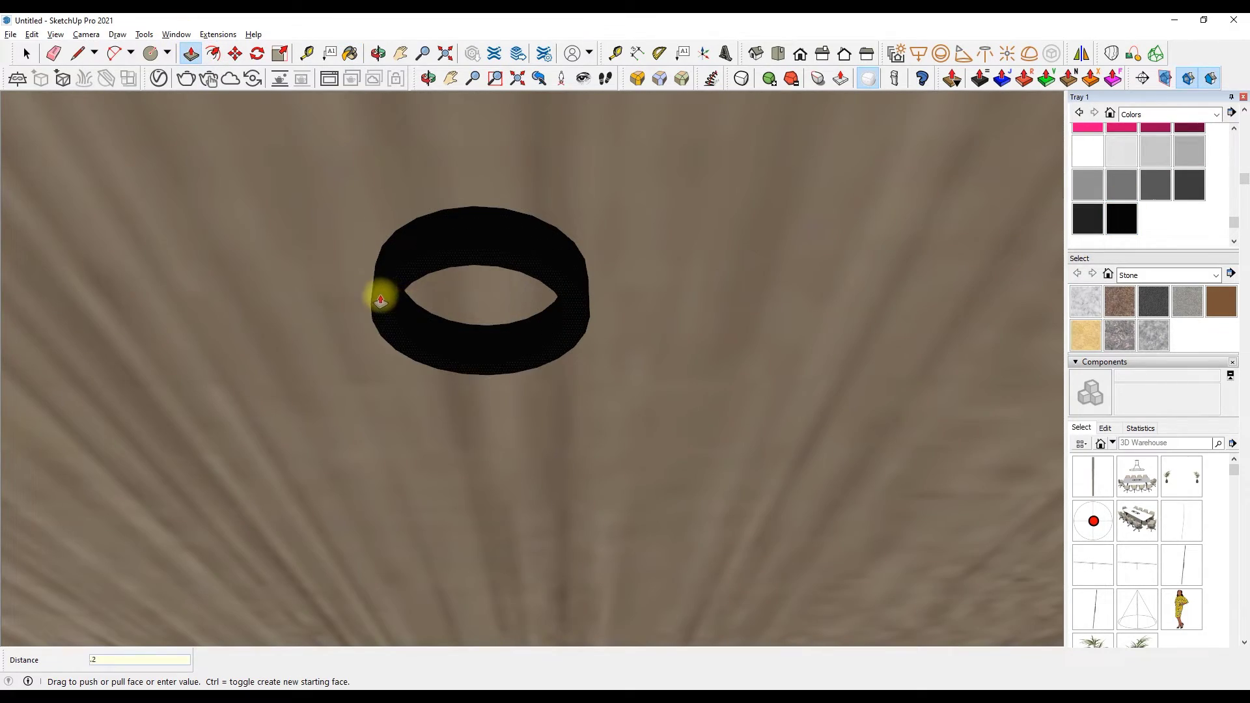
pyautogui.click(430, 298)
pyautogui.scroll(-2, 494, 306)
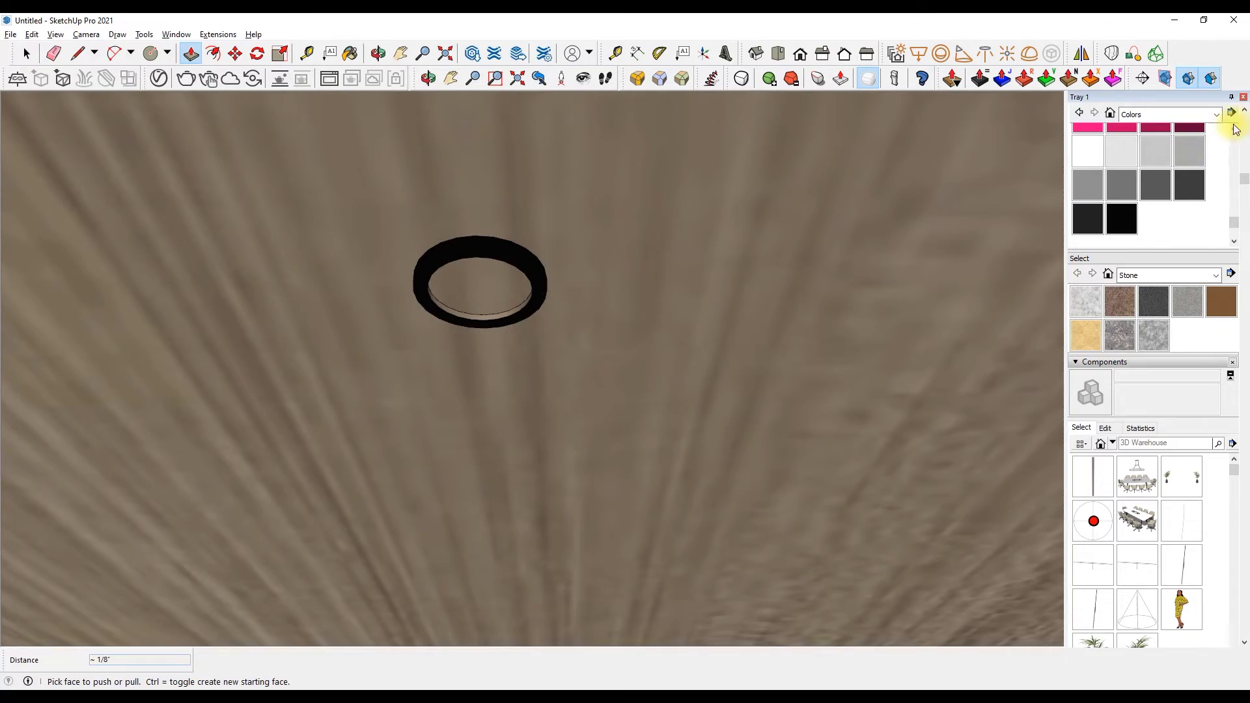
pyautogui.scroll(2, 1236, 126)
pyautogui.click(1229, 171)
pyautogui.scroll(-5, 599, 253)
pyautogui.scroll(-3, 404, 320)
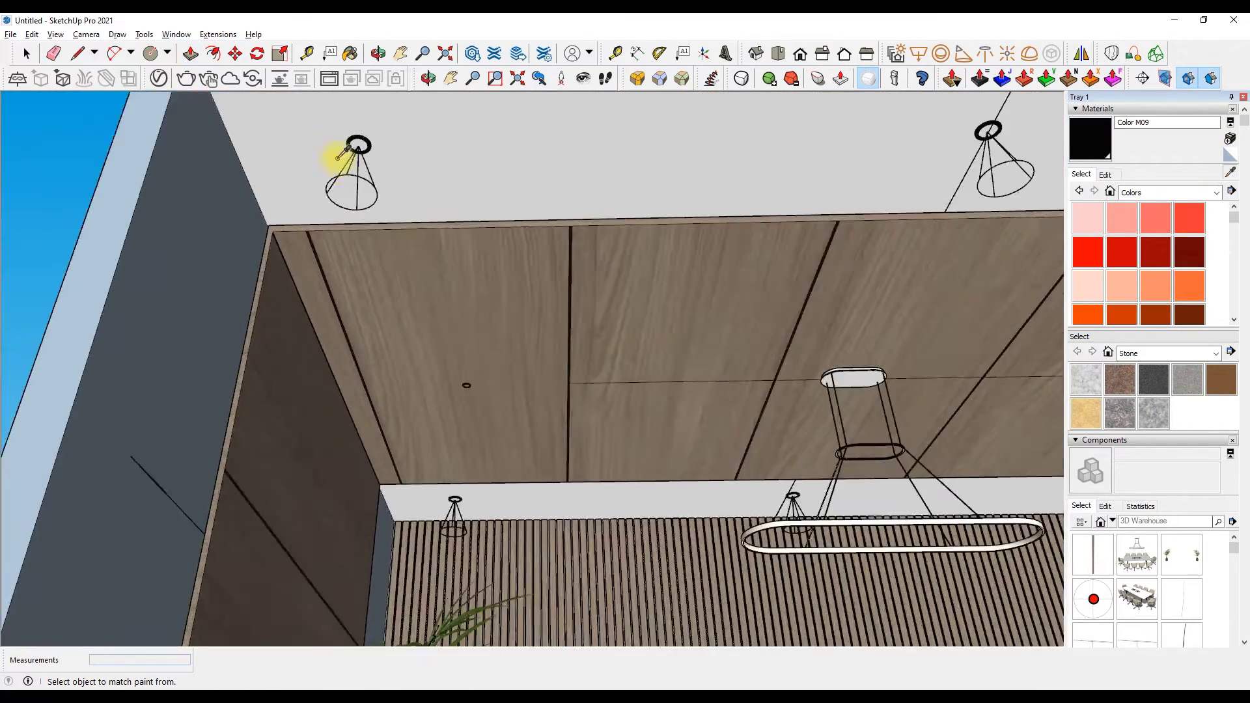
# Paint the recess's inner face with the white Color A06 material.
pyautogui.click(335, 168)
pyautogui.scroll(3, 516, 363)
pyautogui.scroll(5, 484, 554)
pyautogui.scroll(5, 484, 554)
pyautogui.scroll(-2, 670, 111)
pyautogui.click(524, 196)
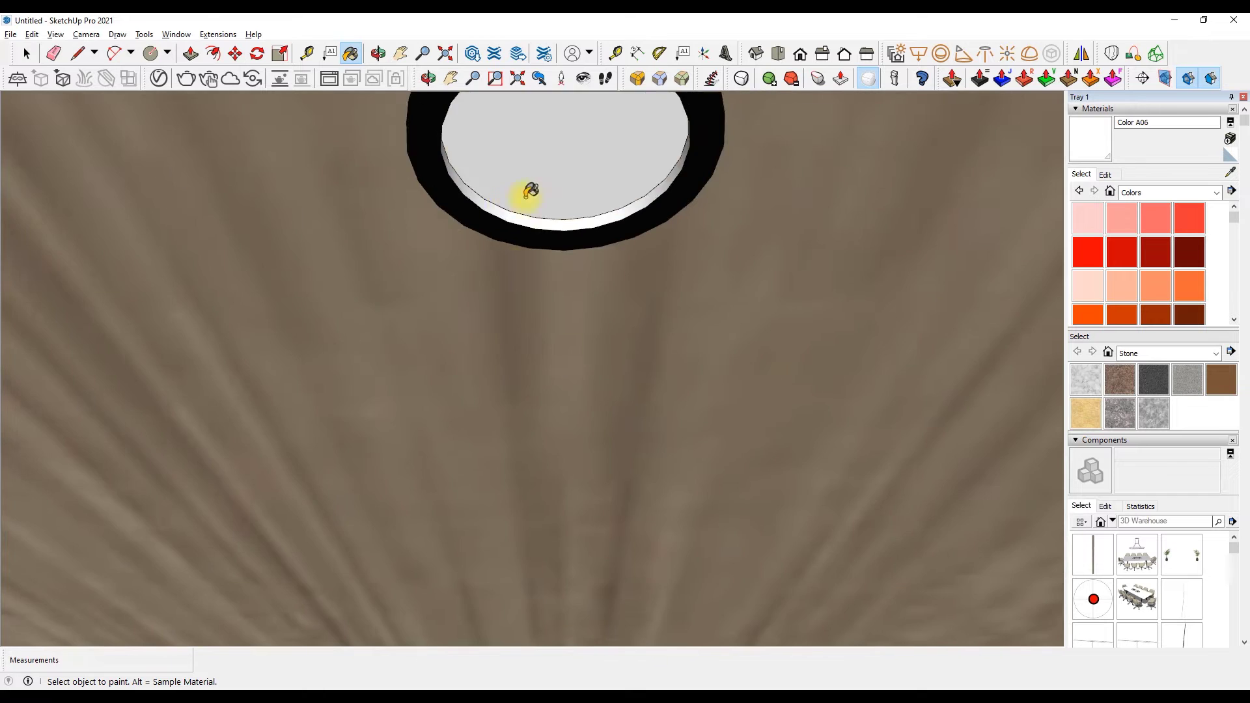
pyautogui.scroll(-3, 525, 195)
# Place a V-Ray spotlight at the centre of the black ring.
pyautogui.click(963, 53)
pyautogui.click(485, 190)
pyautogui.scroll(-2, 514, 215)
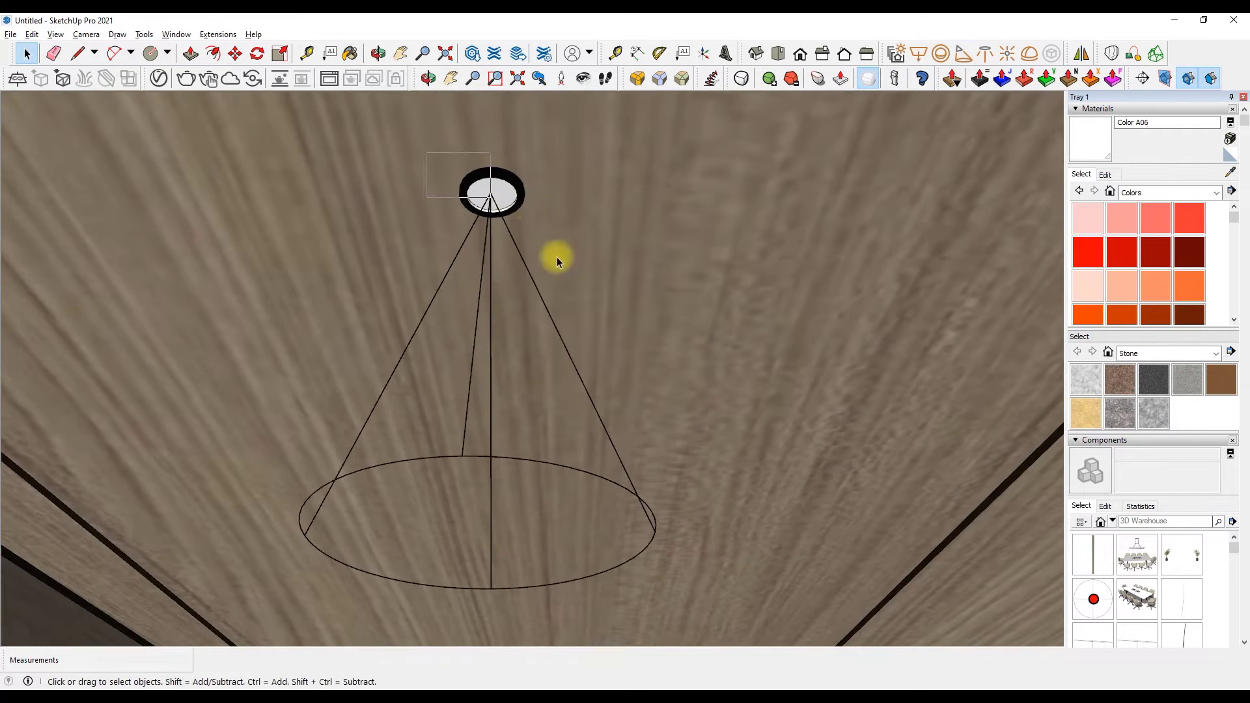
pyautogui.click(489, 252)
# Copy the V-Ray spotlight to a second position on the ceiling.
pyautogui.press('m')
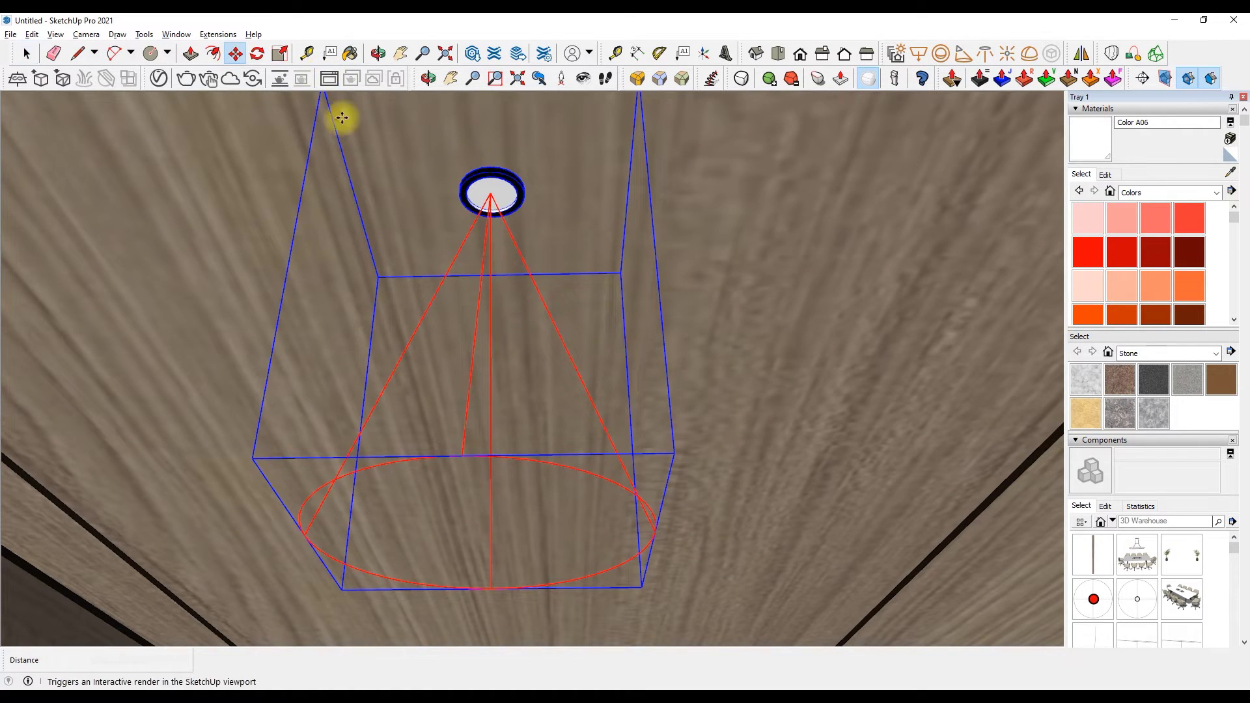
pyautogui.scroll(2, 494, 172)
pyautogui.click(495, 172)
pyautogui.press('ctrl')
pyautogui.scroll(-3, 404, 189)
pyautogui.scroll(-3, 286, 209)
pyautogui.scroll(-2, 423, 221)
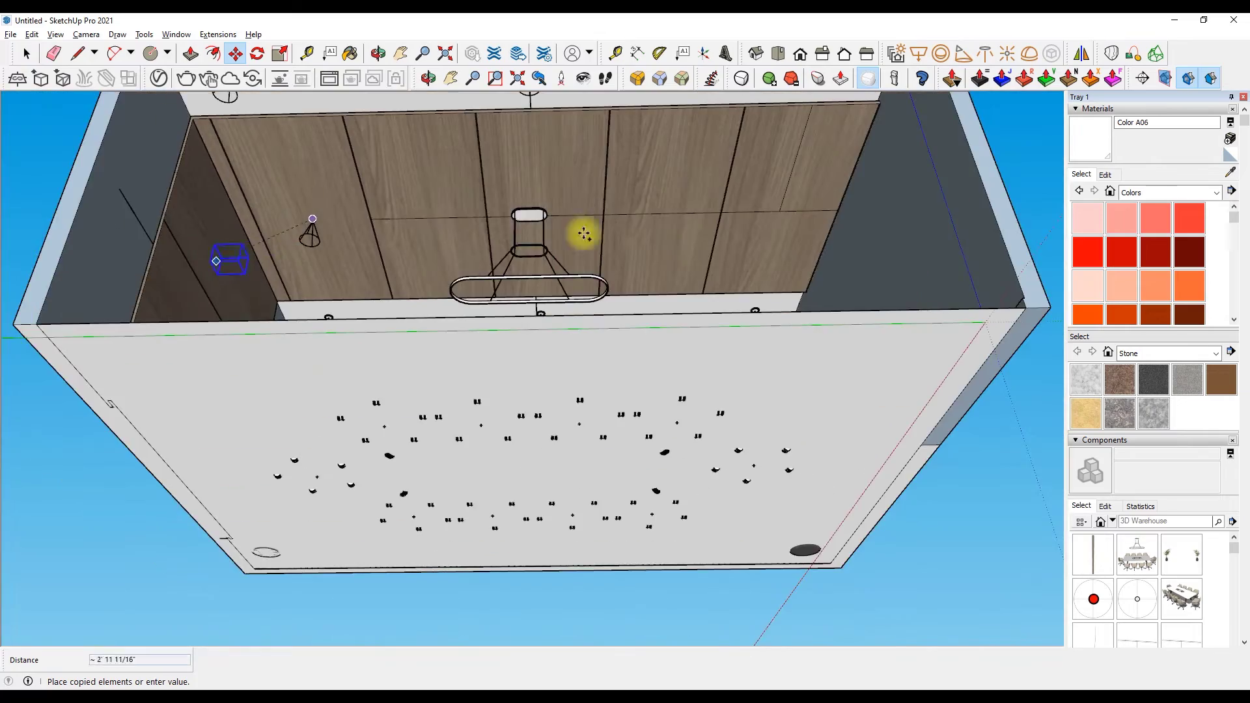
pyautogui.scroll(3, 781, 210)
pyautogui.scroll(2, 771, 210)
pyautogui.click(767, 212)
pyautogui.press('space')
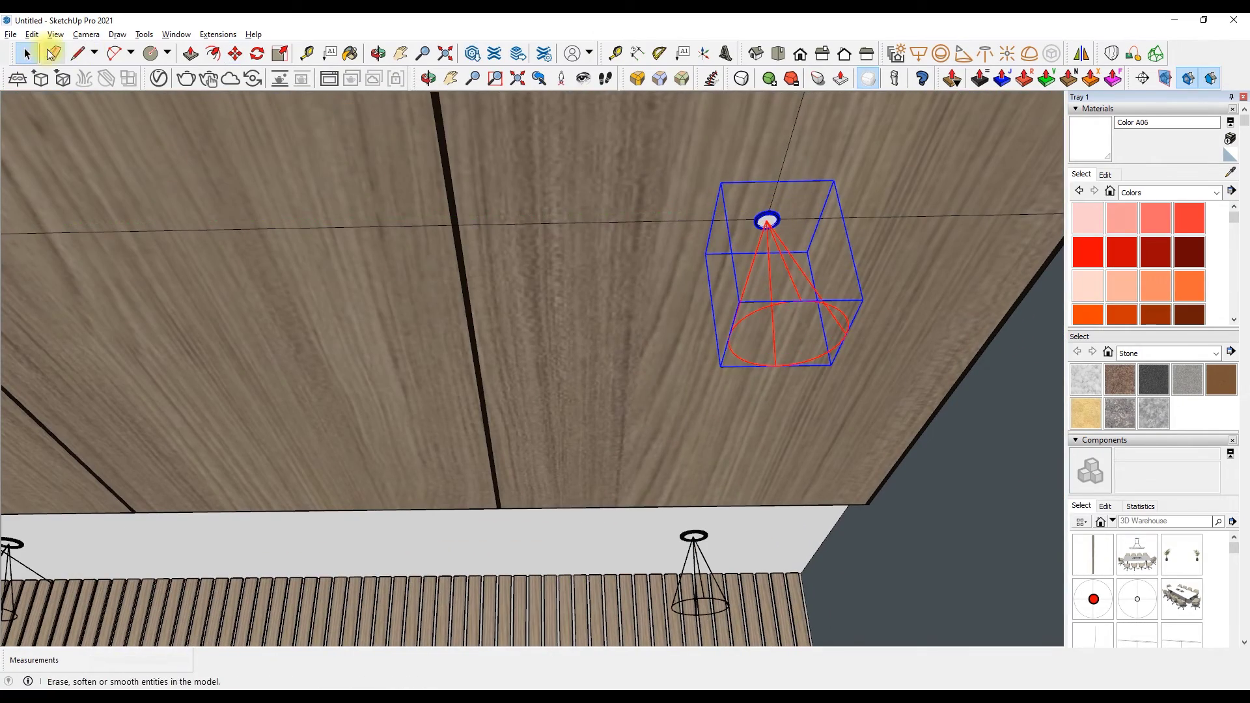
# Erase the stray line between the ceiling seam and the spotlight.
pyautogui.click(563, 232)
pyautogui.click(56, 57)
pyautogui.click(621, 222)
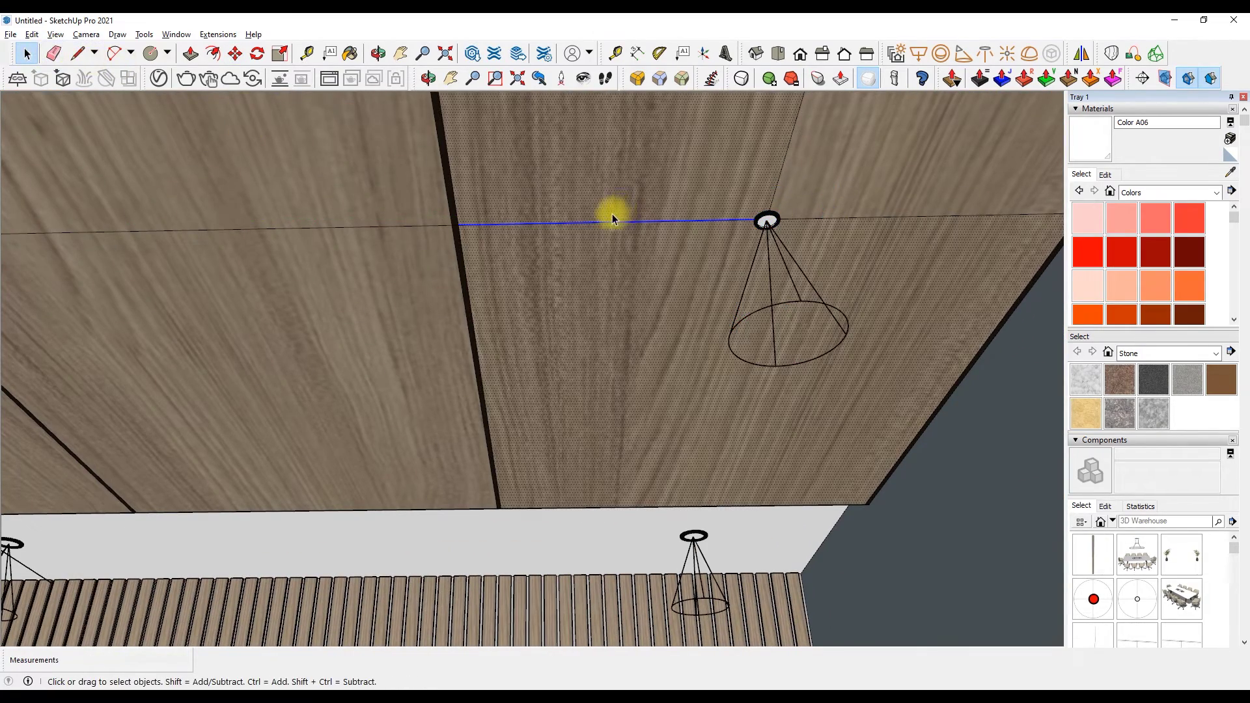
pyautogui.press('e')
pyautogui.press('Delete')
pyautogui.scroll(-3, 550, 245)
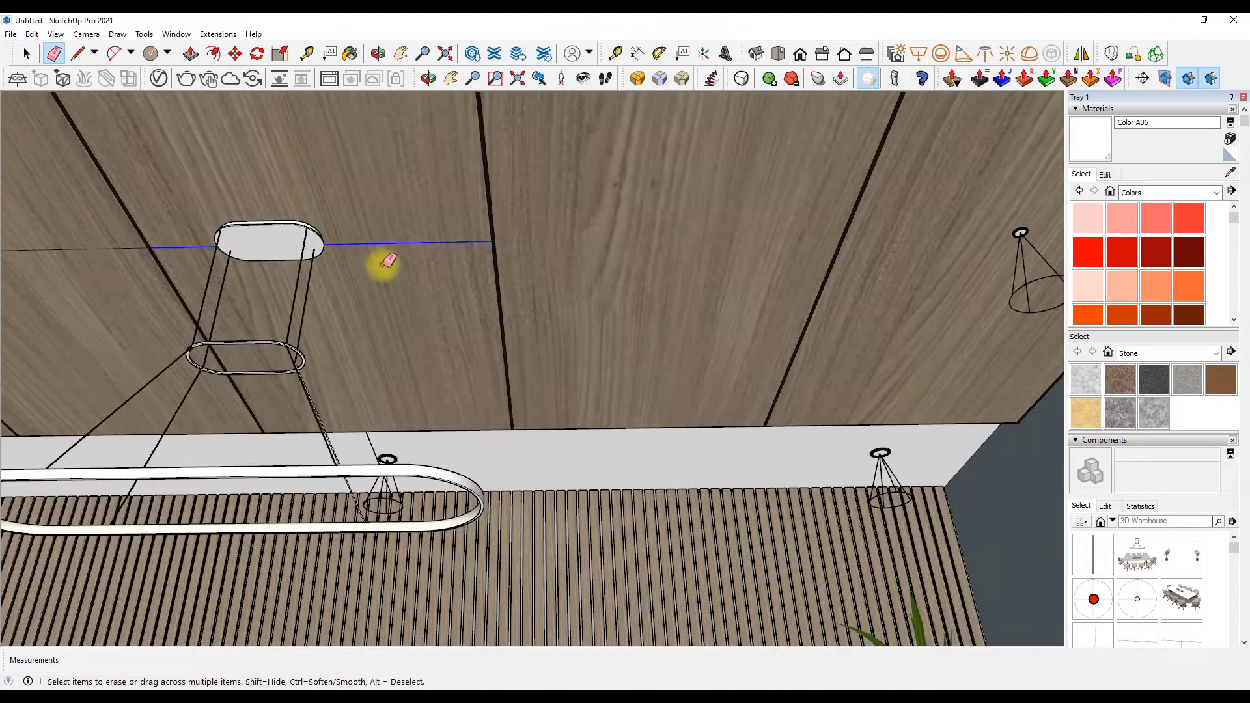
# Orbit around the chandelier, then switch to Front view and zoom in.
pyautogui.moveTo(91, 273)
pyautogui.mouseDown(button='middle')
pyautogui.moveTo(203, 189)
pyautogui.moveTo(480, 355)
pyautogui.moveTo(391, 119)
pyautogui.moveTo(465, 134)
pyautogui.mouseUp(button='middle')
pyautogui.scroll(-3, 479, 356)
pyautogui.click(800, 54)
pyautogui.scroll(3, 610, 260)
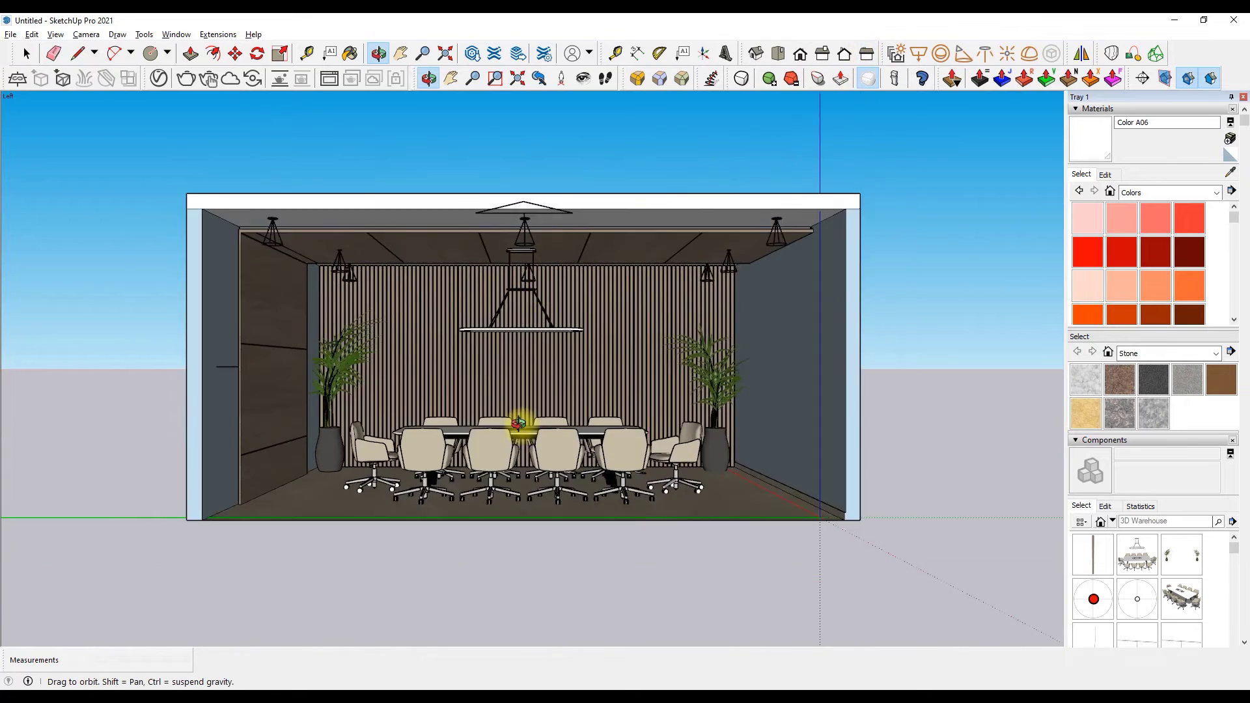
pyautogui.scroll(3, 611, 260)
pyautogui.scroll(2, 525, 269)
pyautogui.scroll(-3, 525, 269)
pyautogui.scroll(4, 488, 246)
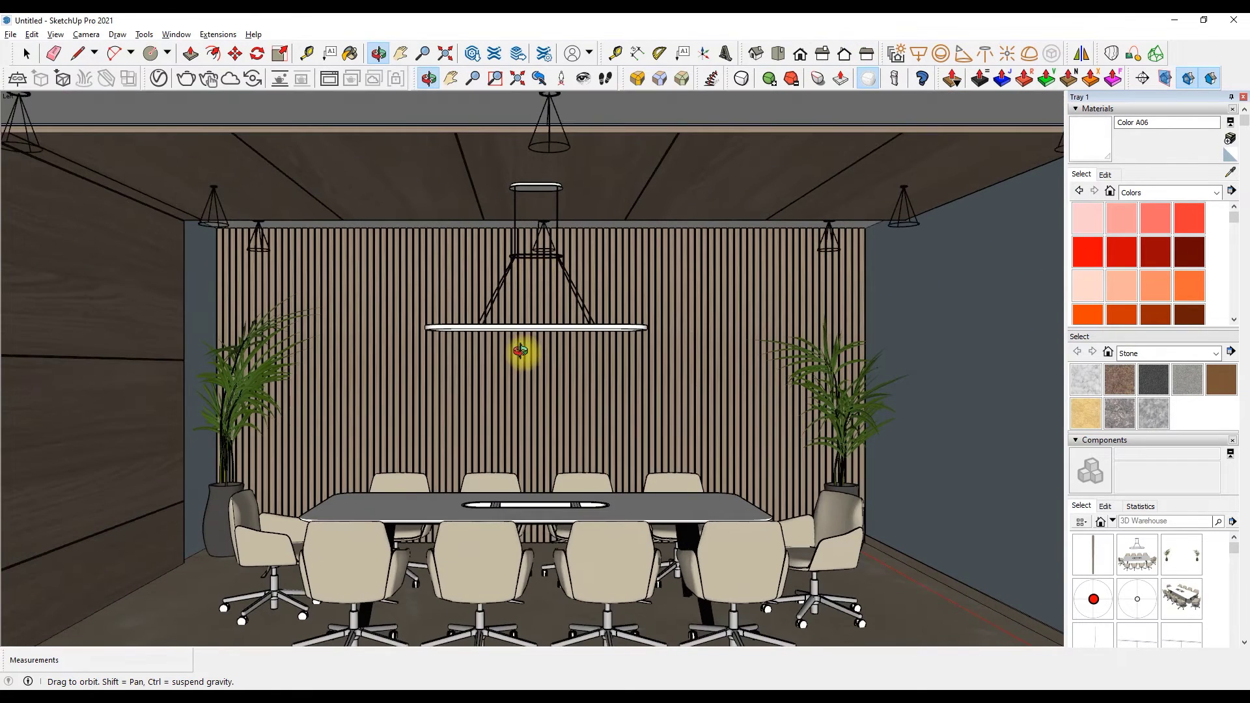
pyautogui.click(159, 78)
# Filter to Lights and give Spot Light lumens, Inverse decay, shadow radius 1 and light beige colour.
pyautogui.scroll(-6, 590, 456)
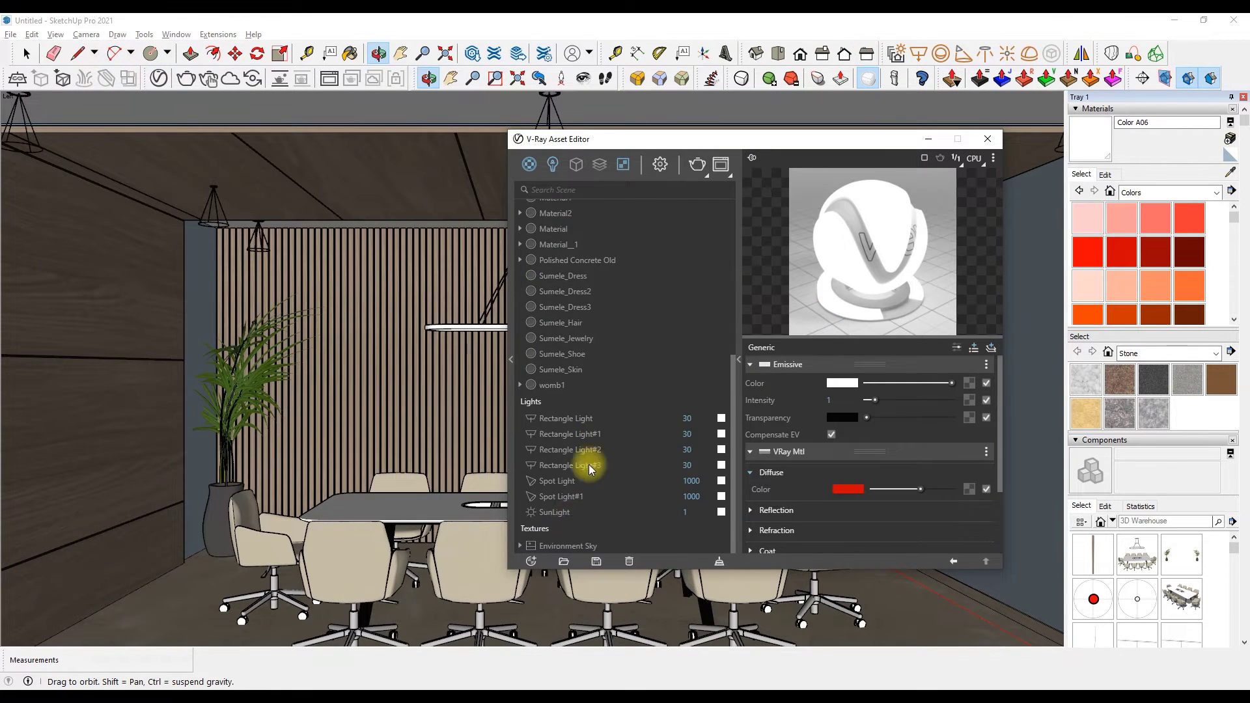
pyautogui.click(553, 164)
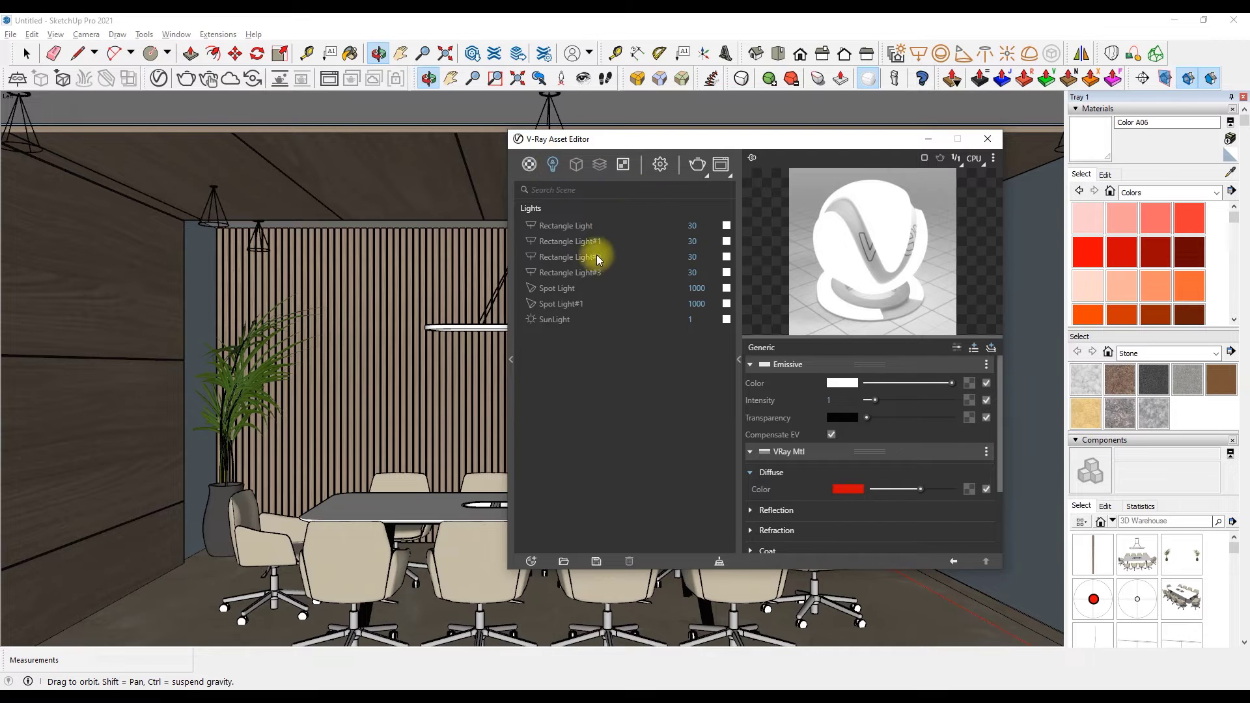
pyautogui.click(550, 230)
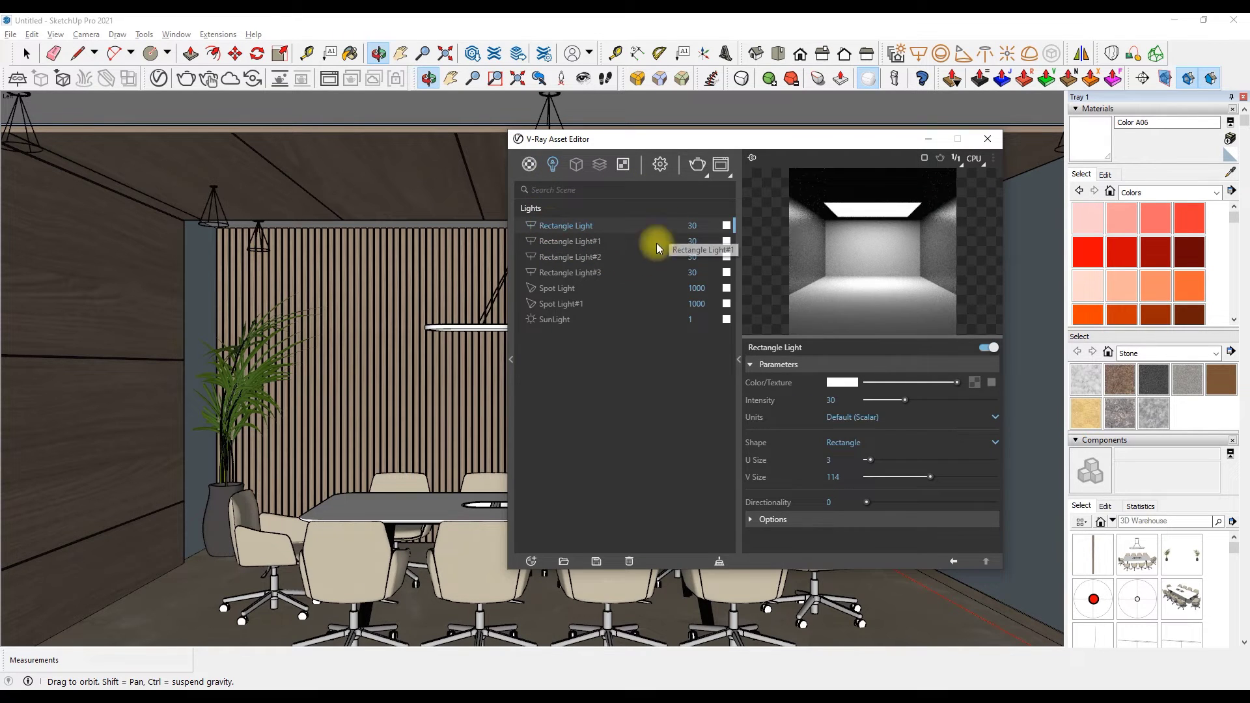
pyautogui.click(586, 287)
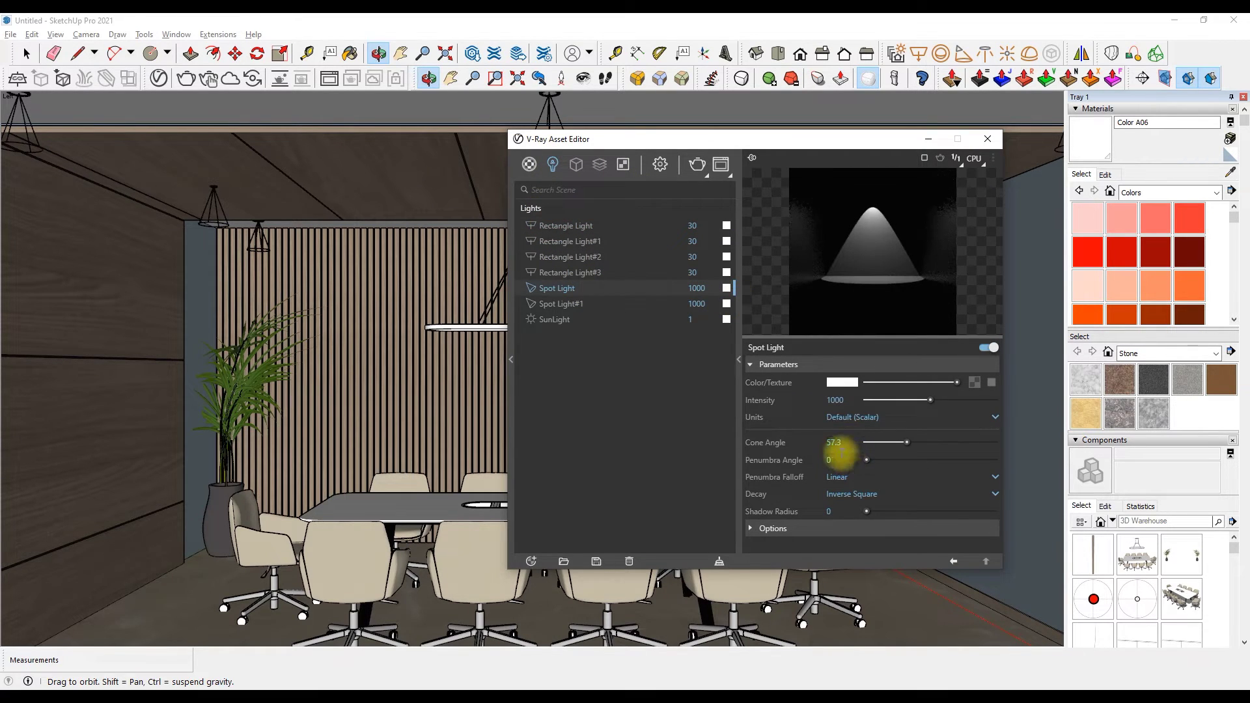
pyautogui.click(859, 416)
pyautogui.click(862, 447)
pyautogui.click(861, 494)
pyautogui.click(851, 448)
pyautogui.click(876, 511)
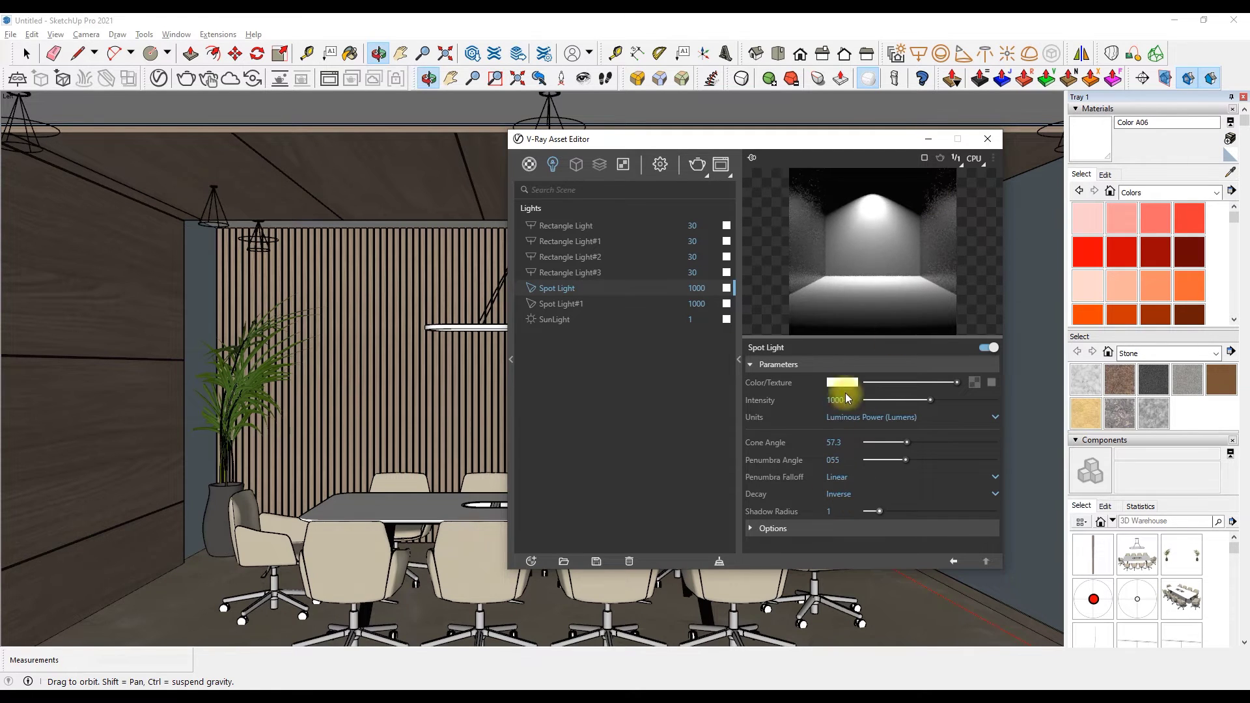
pyautogui.click(841, 382)
pyautogui.click(493, 449)
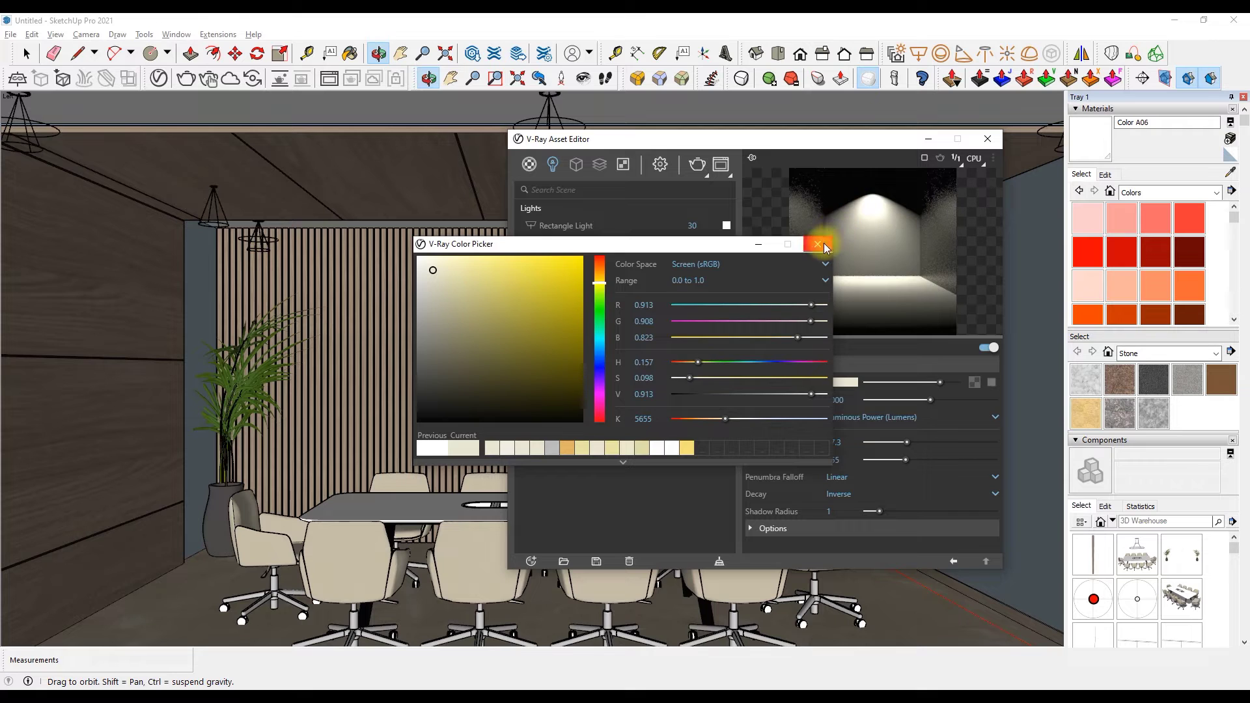
pyautogui.click(510, 447)
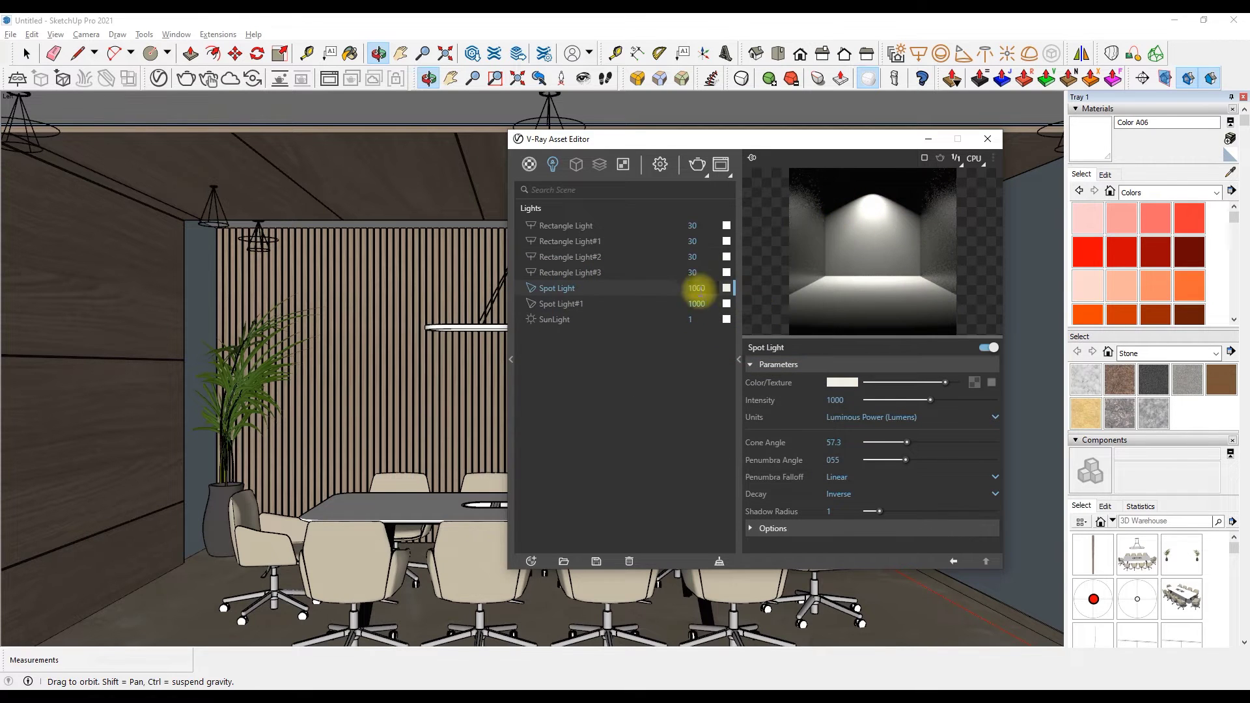
# Set Spot Light#1 to penumbra 55, lumens units and Inverse decay.
pyautogui.click(666, 303)
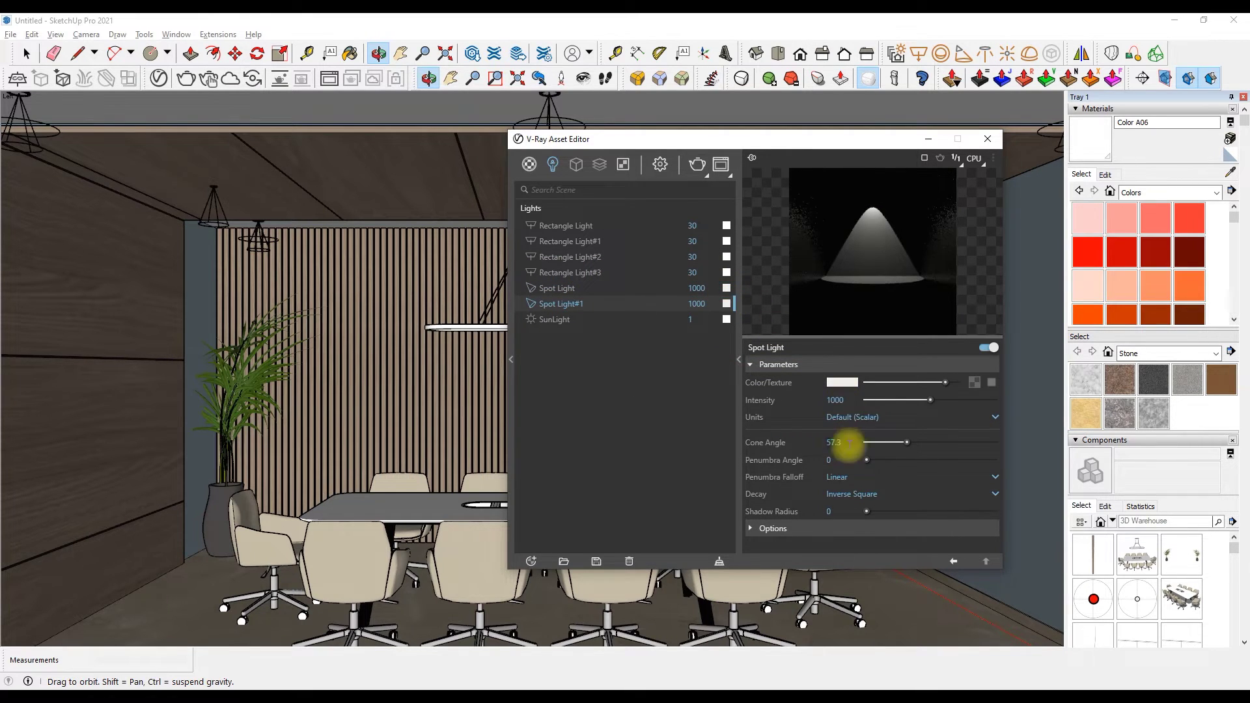
pyautogui.write('55')
pyautogui.press('Return')
pyautogui.click(853, 417)
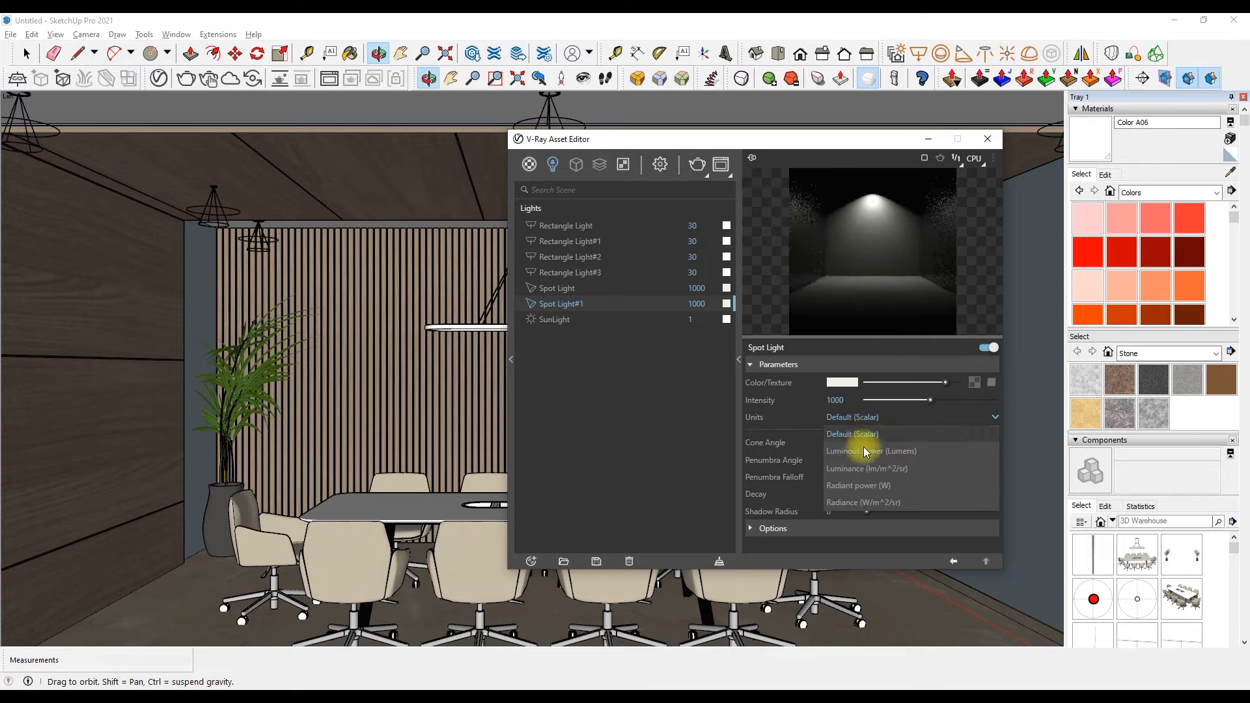
pyautogui.click(844, 481)
pyautogui.click(853, 486)
pyautogui.click(861, 511)
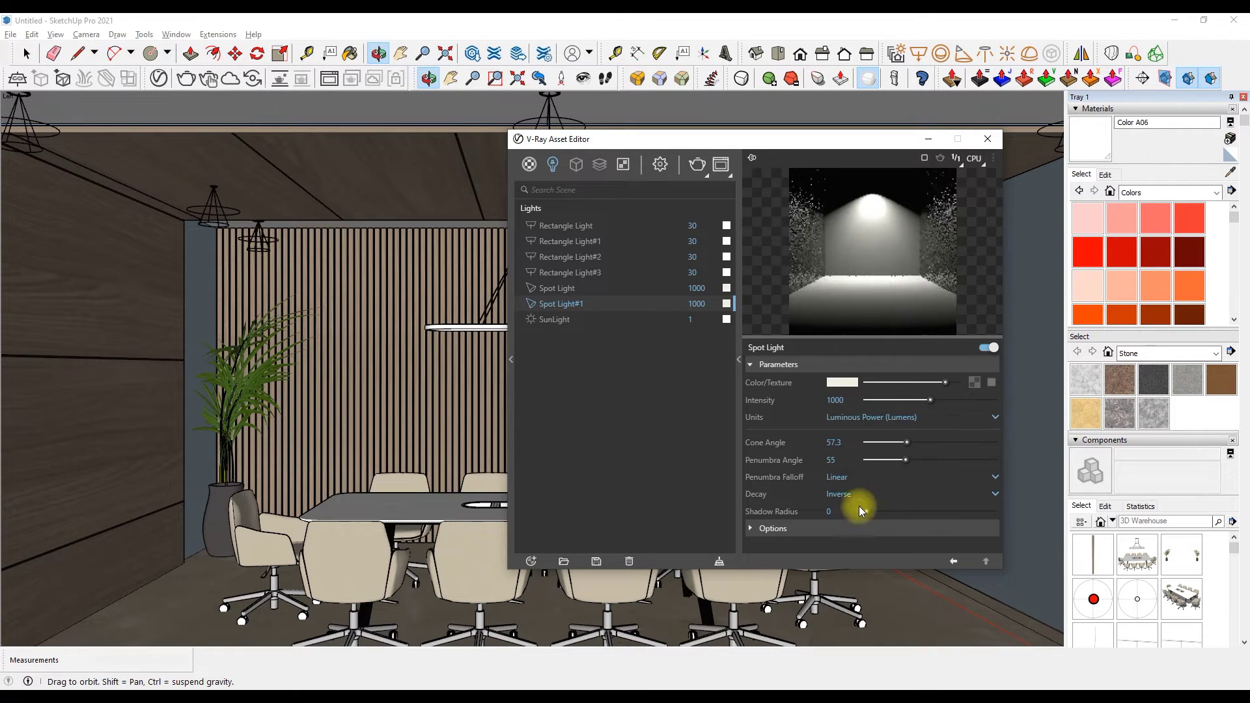
# Sample the pendant's LIGHT_Bulb2 material and add an Emissive layer to it.
pyautogui.press('b')
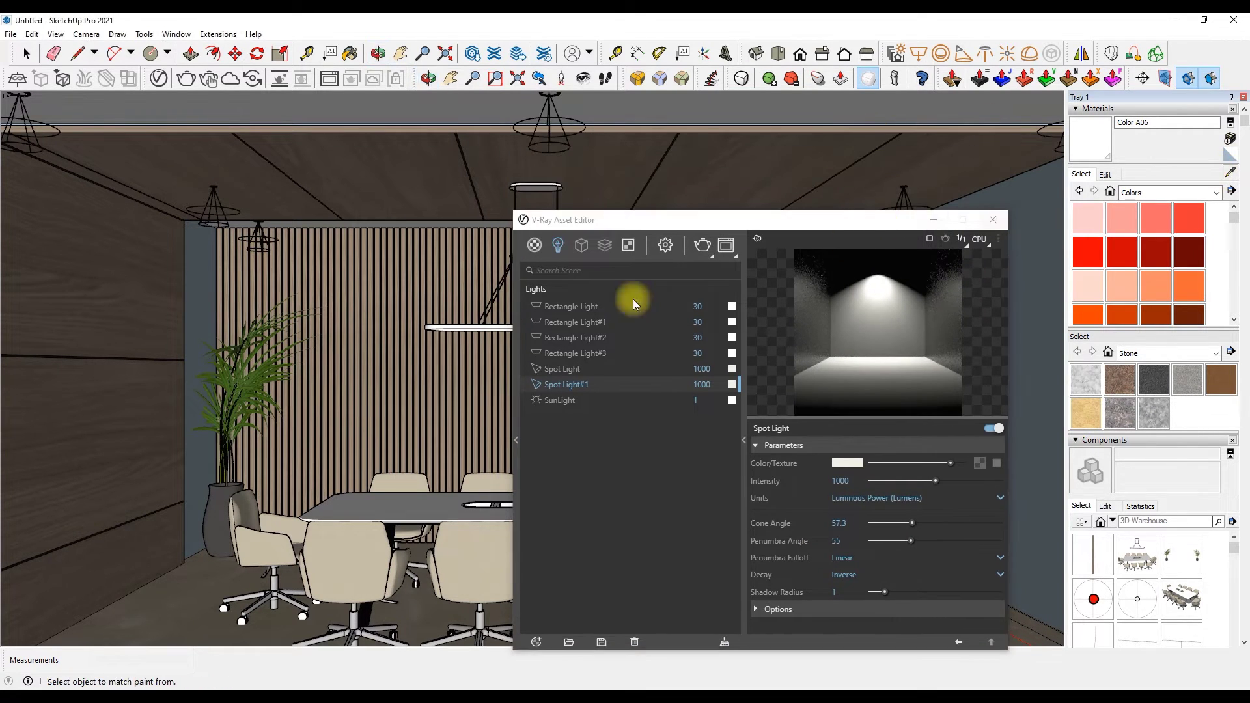
pyautogui.scroll(5, 469, 329)
pyautogui.scroll(5, 423, 223)
pyautogui.keyDown('alt'); pyautogui.click(423, 224); pyautogui.keyUp('alt')
pyautogui.click(978, 428)
pyautogui.click(967, 452)
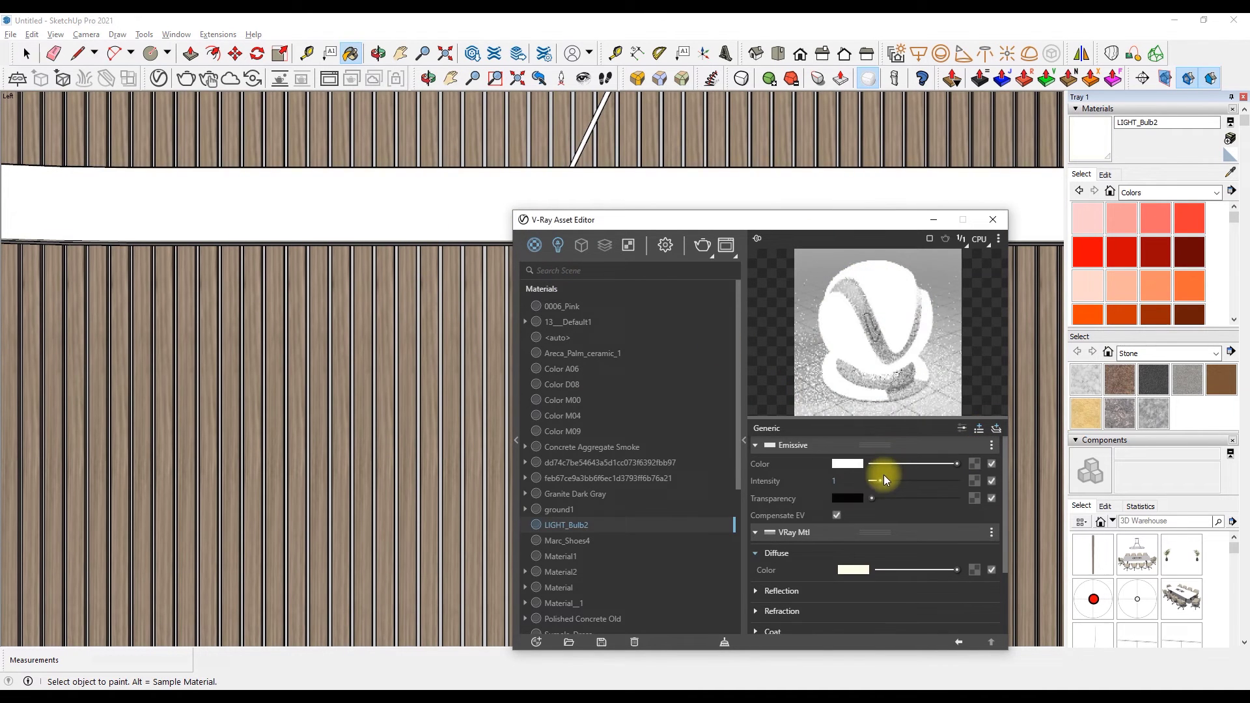
# Give LIGHT_Bulb2's emissive layer a beige colour and an intensity of about 1.5.
pyautogui.click(846, 464)
pyautogui.click(491, 448)
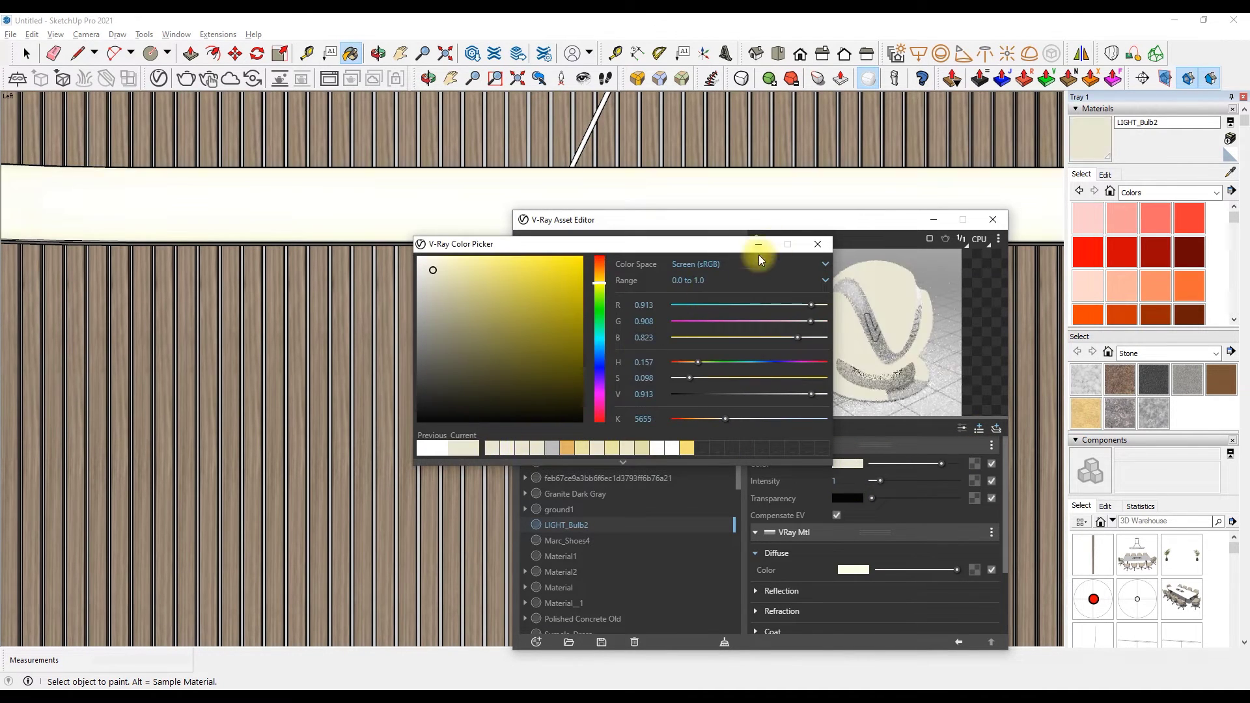
pyautogui.click(817, 244)
pyautogui.write('2')
pyautogui.press('Return')
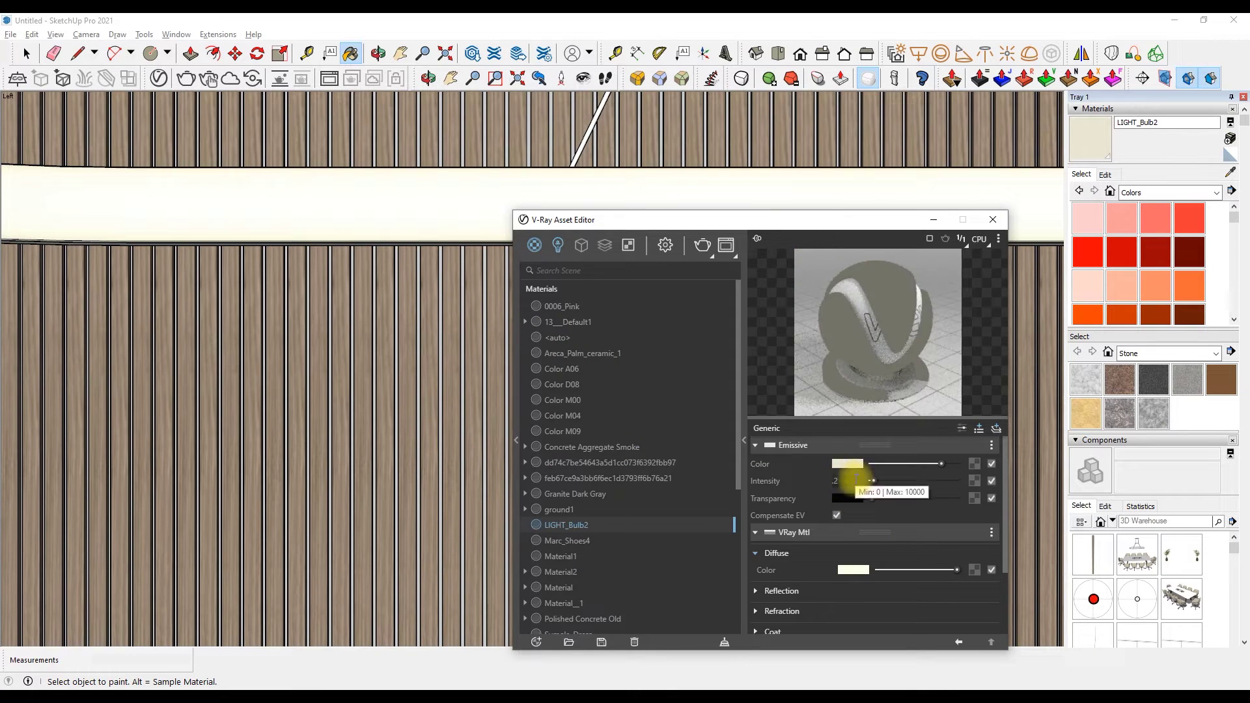
pyautogui.moveTo(888, 480); pyautogui.dragTo(882, 481)
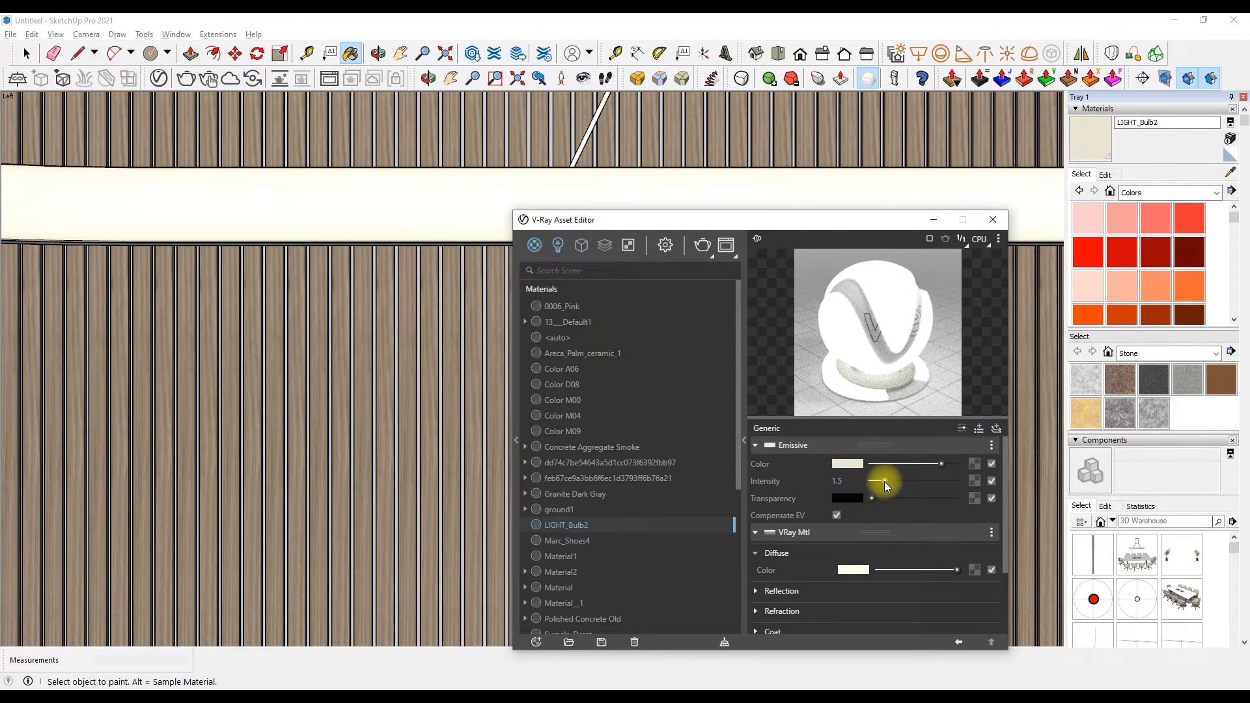
pyautogui.click(986, 225)
pyautogui.scroll(-3, 692, 252)
# Within the pendant lamp component, paint its ceiling mounting plate black, then exit the component.
pyautogui.scroll(-5, 461, 252)
pyautogui.scroll(2, 625, 240)
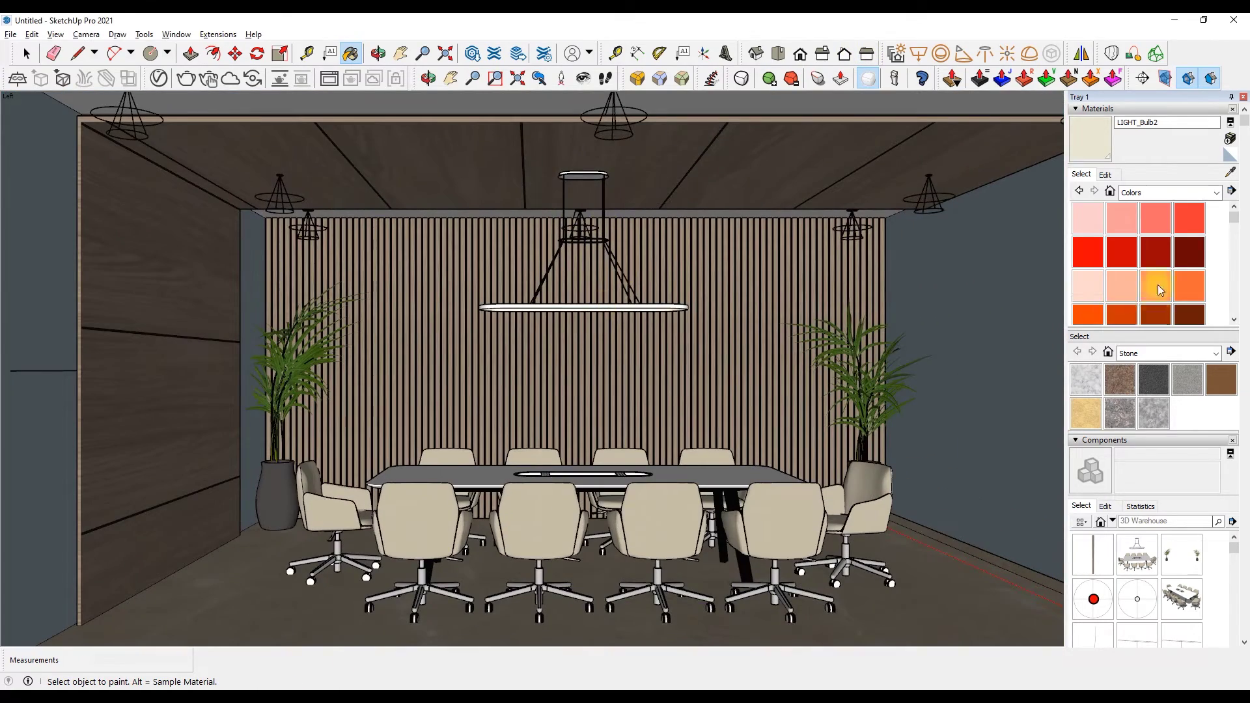
pyautogui.scroll(-5, 1135, 246)
pyautogui.scroll(5, 582, 174)
pyautogui.scroll(2, 599, 173)
pyautogui.scroll(-4, 608, 178)
pyautogui.scroll(2, 592, 164)
pyautogui.rightClick(590, 163)
pyautogui.click(647, 270)
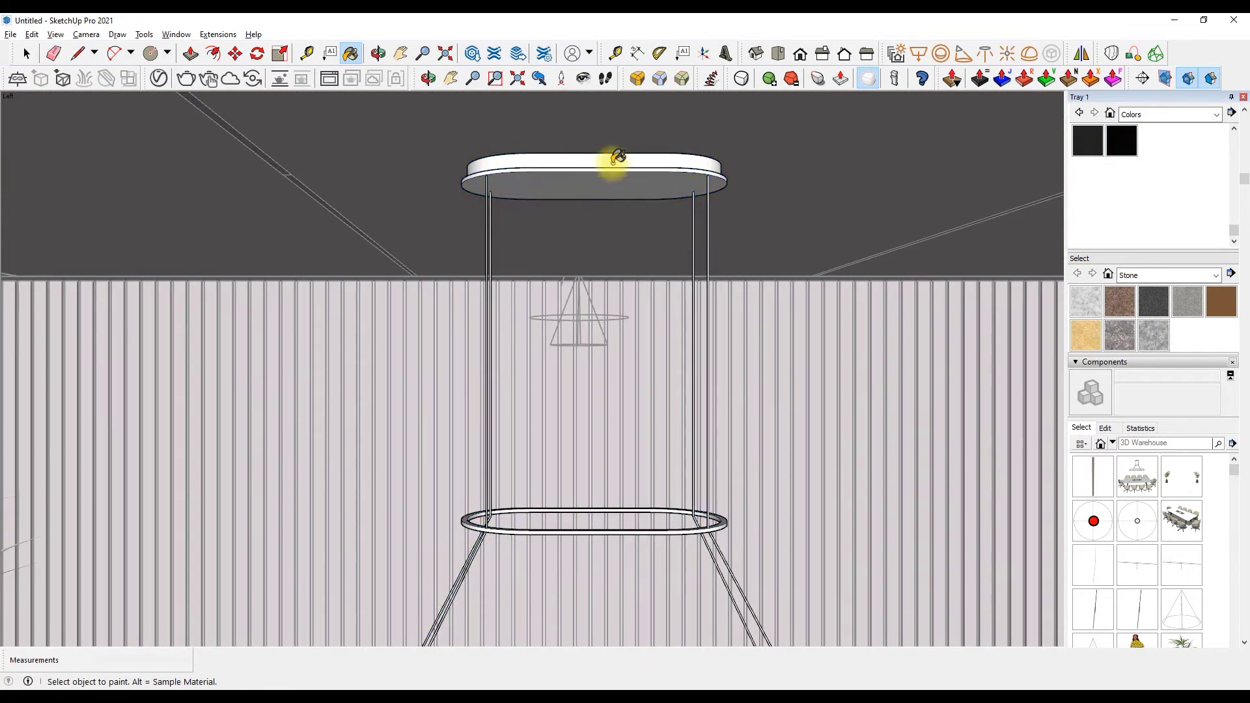
pyautogui.click(605, 179)
pyautogui.rightClick(701, 298)
pyautogui.click(716, 306)
# Zoom and pan to reframe the meeting room, then reopen the V-Ray Asset Editor and Paint Bucket.
pyautogui.scroll(-5, 594, 251)
pyautogui.scroll(-3, 628, 315)
pyautogui.scroll(-3, 573, 447)
pyautogui.scroll(3, 614, 178)
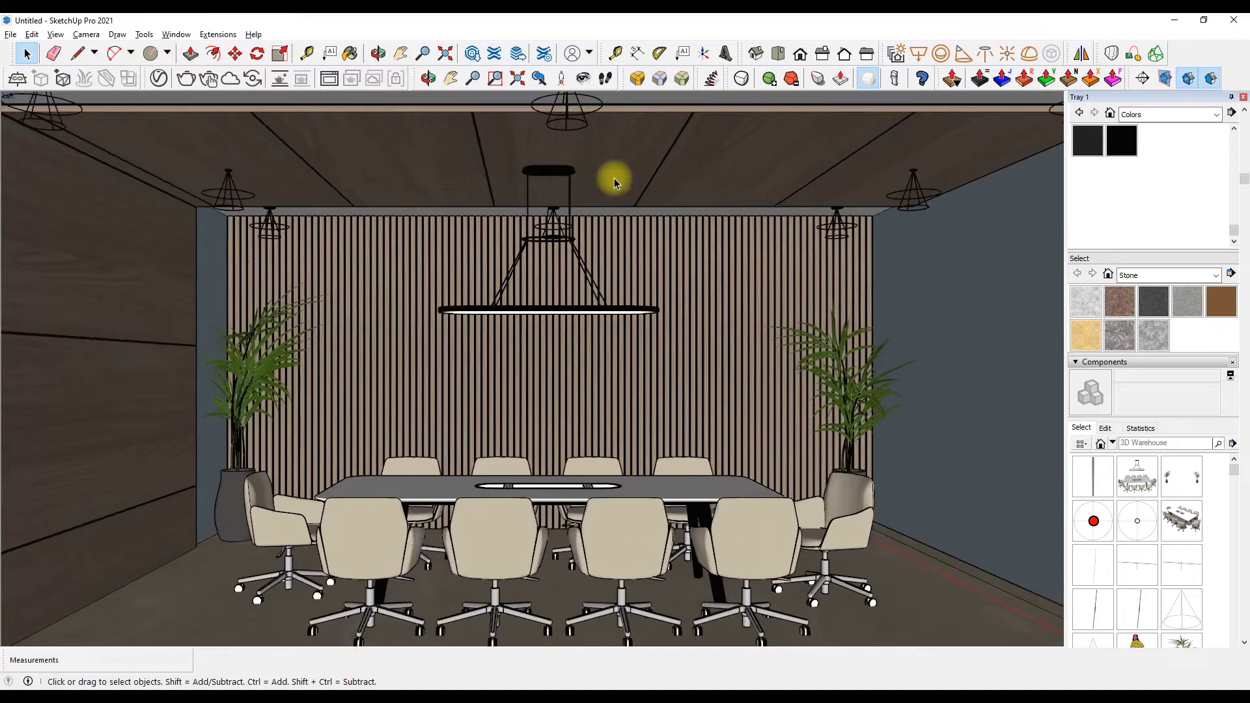
pyautogui.scroll(-3, 539, 243)
pyautogui.scroll(2, 597, 304)
pyautogui.click(451, 78)
pyautogui.moveTo(488, 134); pyautogui.dragTo(477, 147)
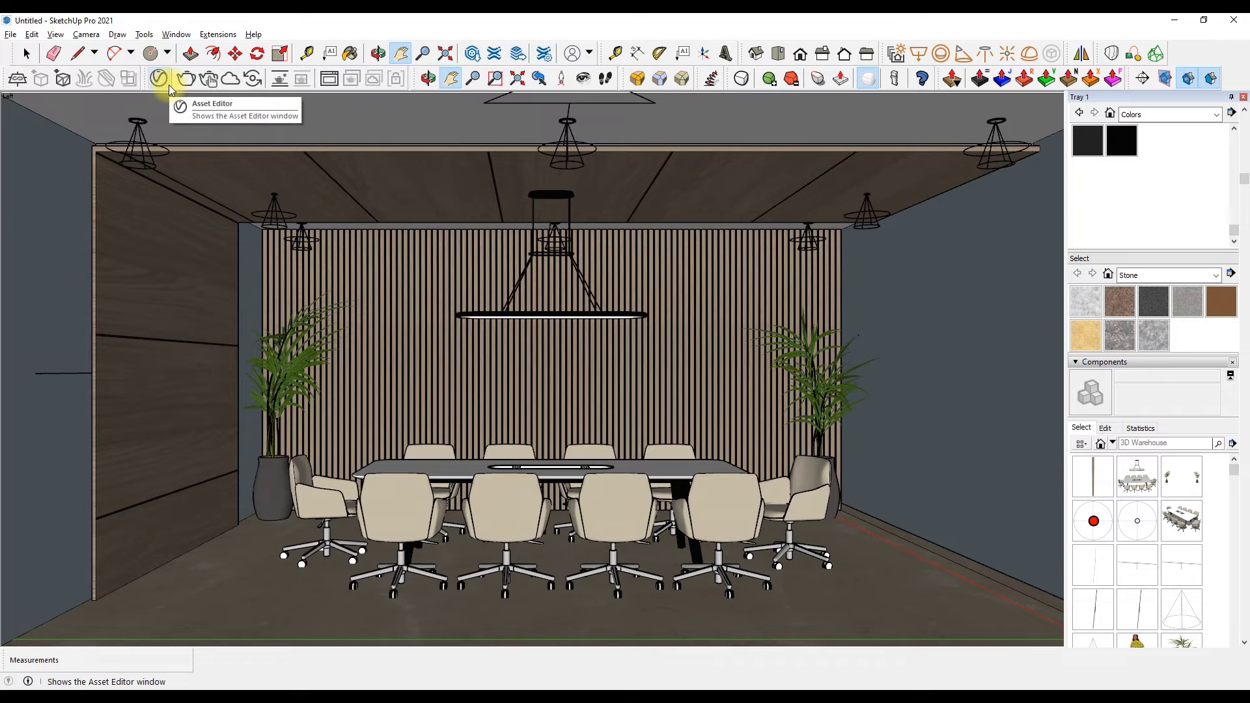
pyautogui.click(169, 85)
pyautogui.scroll(-3, 1139, 219)
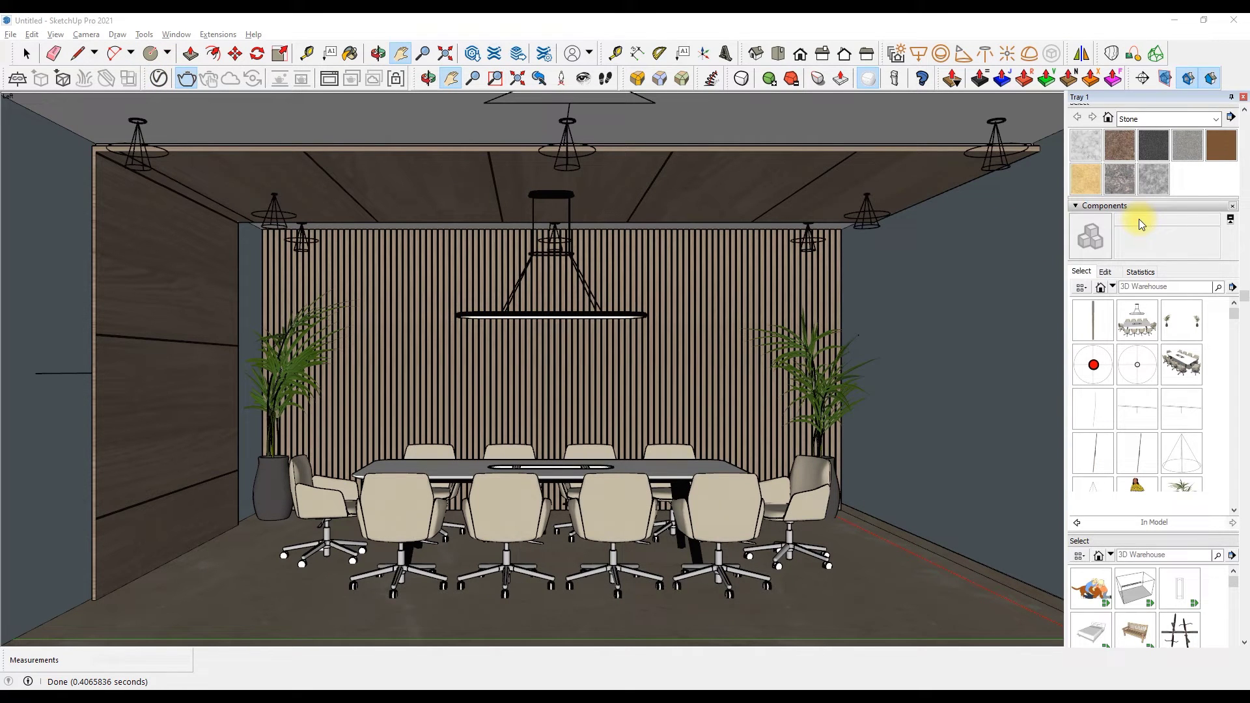
pyautogui.press('b')
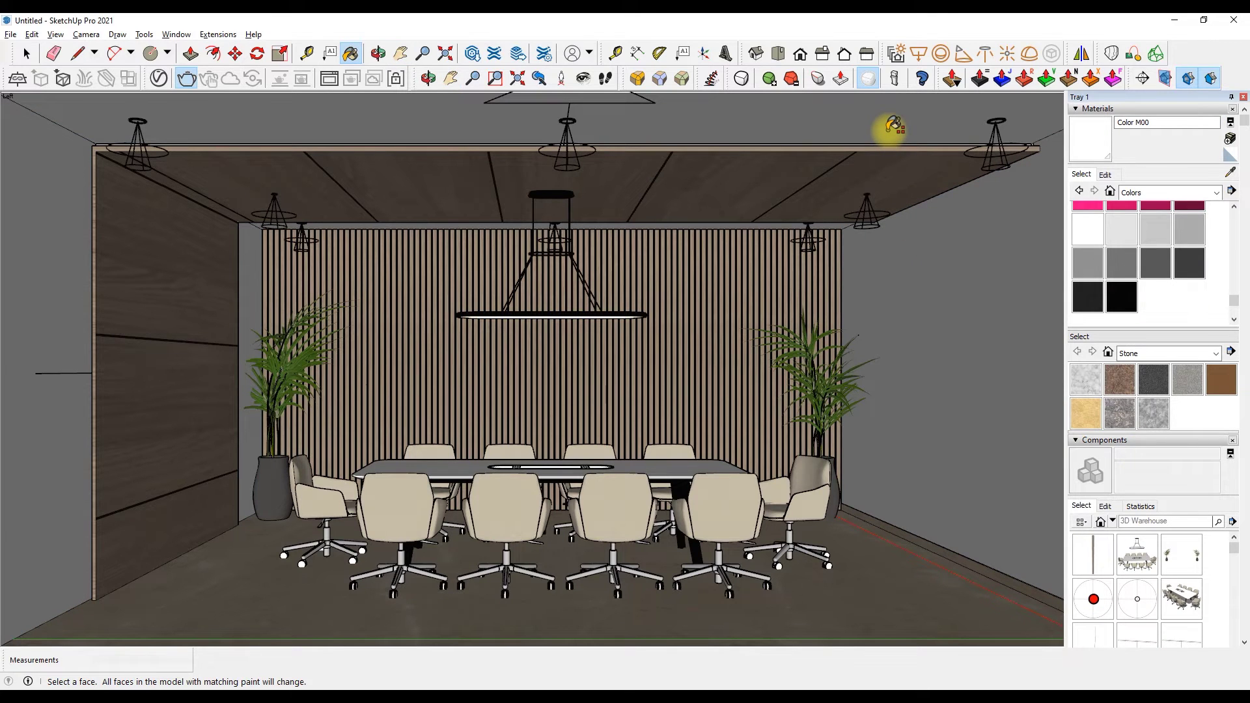
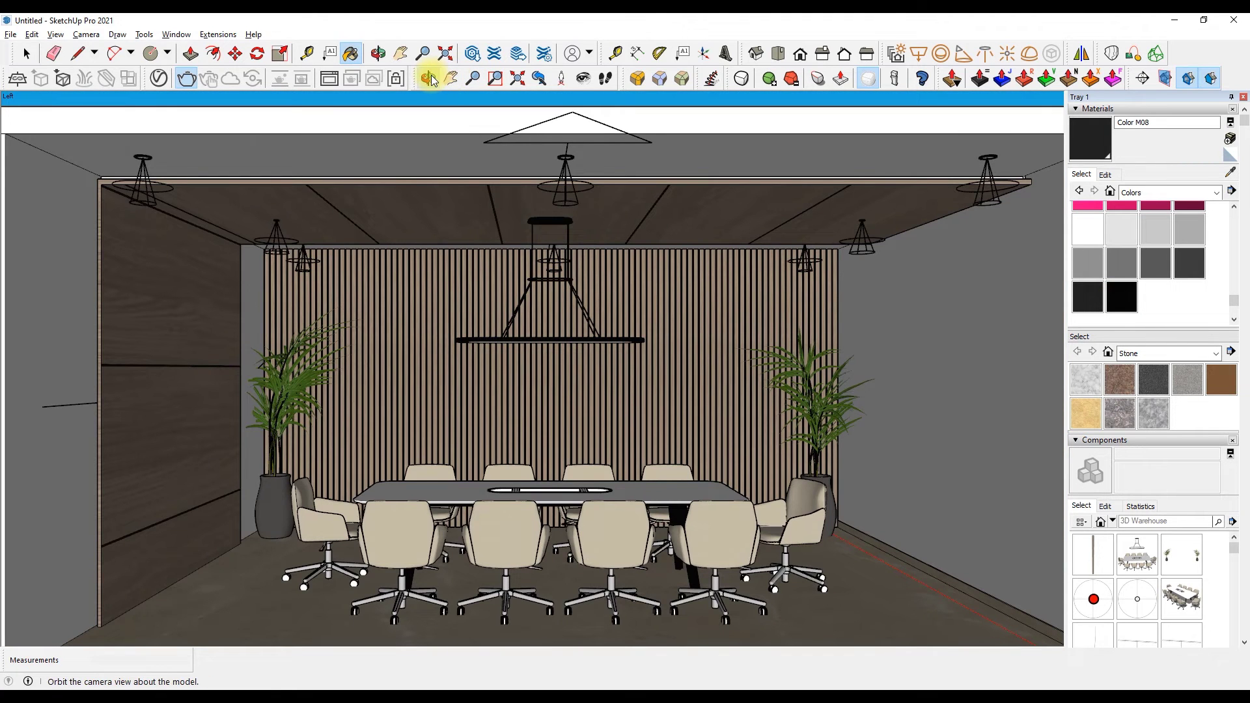
# Orbit and pan the view toward the ceiling lamps and along the white wall.
pyautogui.click(430, 79)
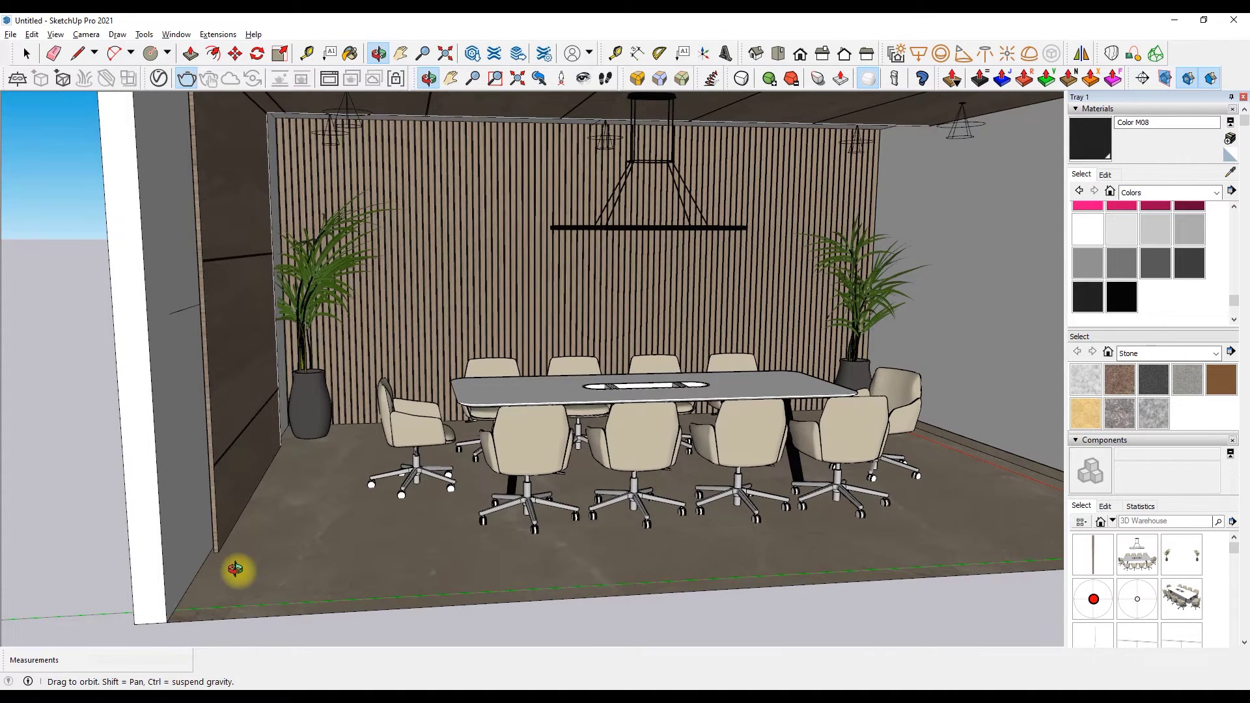
pyautogui.moveTo(236, 569); pyautogui.dragTo(290, 223)
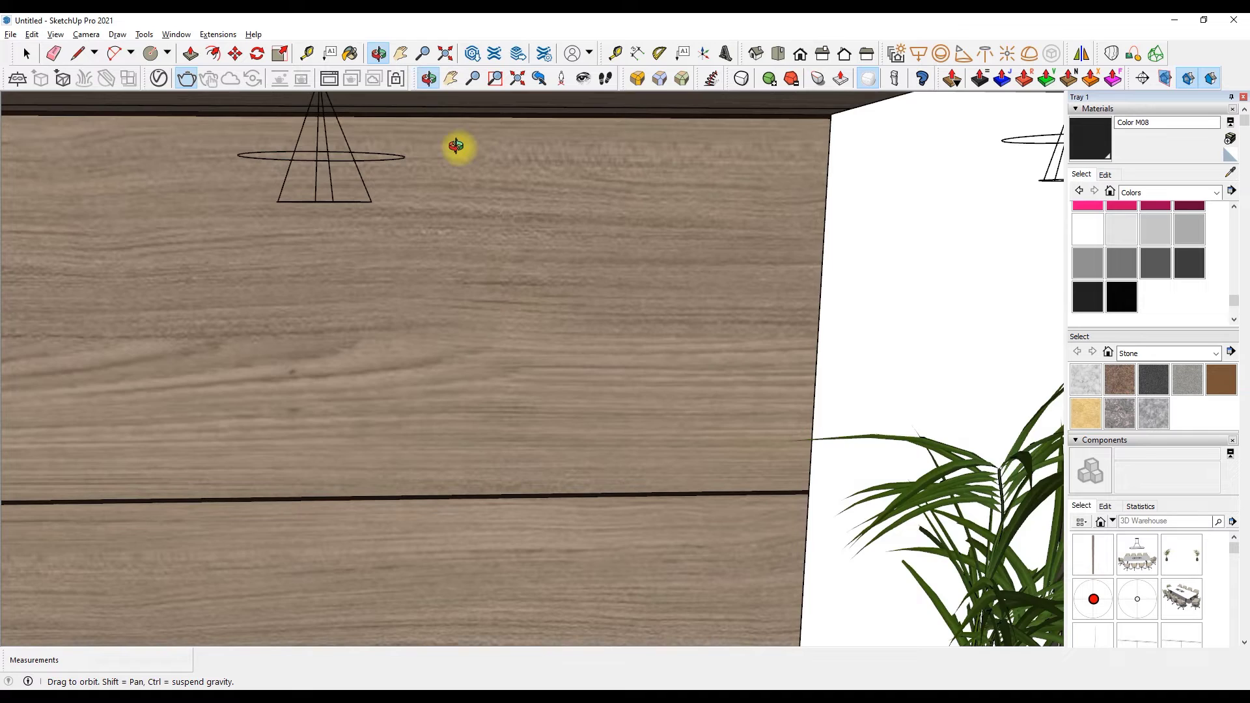
pyautogui.moveTo(456, 146); pyautogui.dragTo(608, 182)
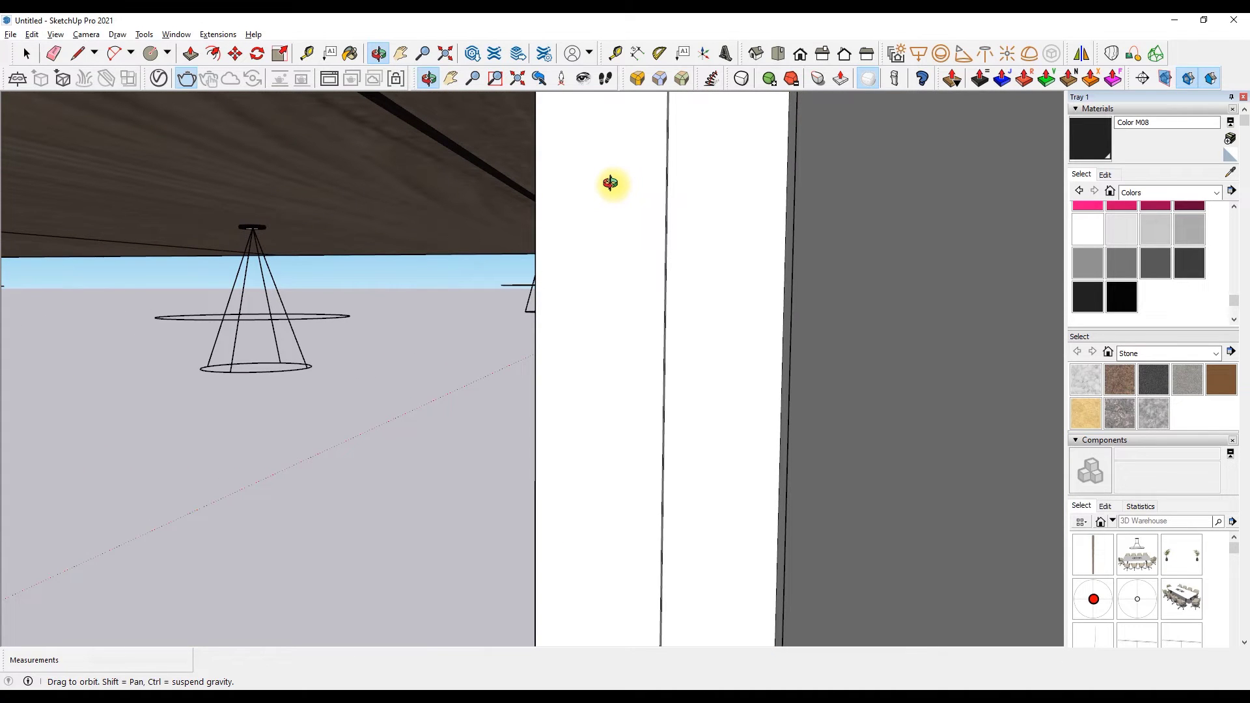
pyautogui.keyDown('shift'); pyautogui.moveTo(610, 183); pyautogui.dragTo(680, 356); pyautogui.keyUp('shift')
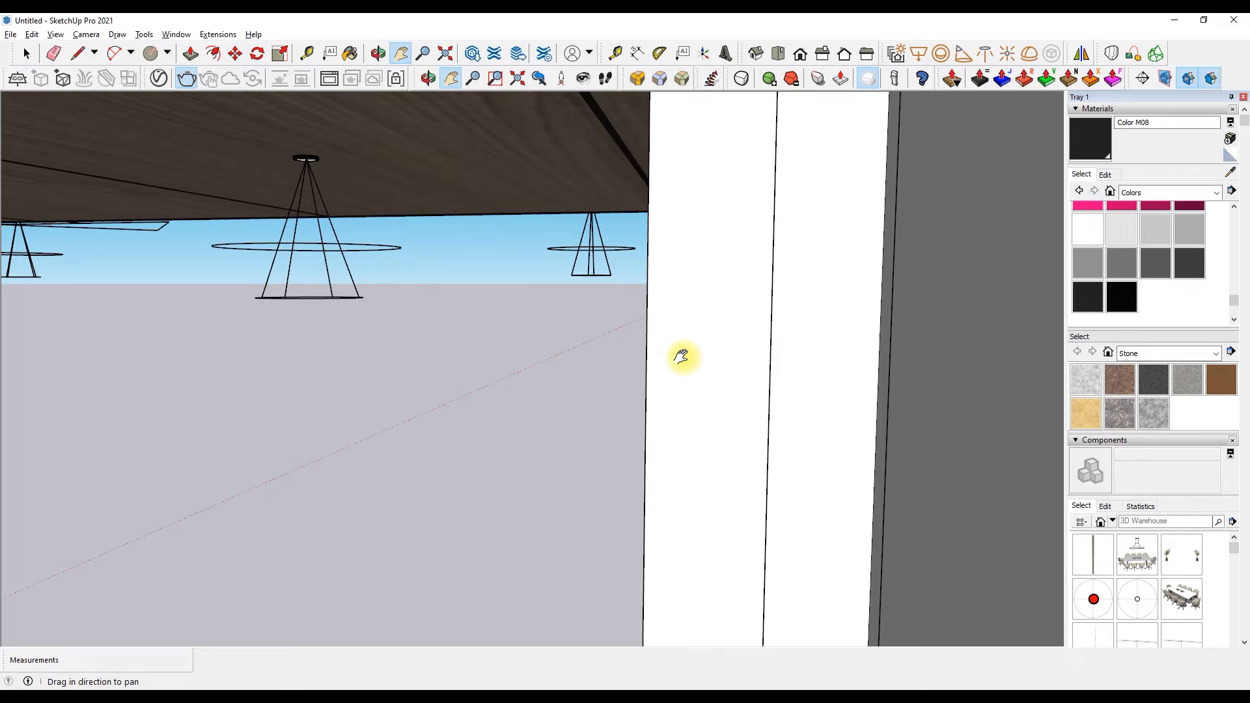
pyautogui.moveTo(681, 357); pyautogui.dragTo(728, 433)
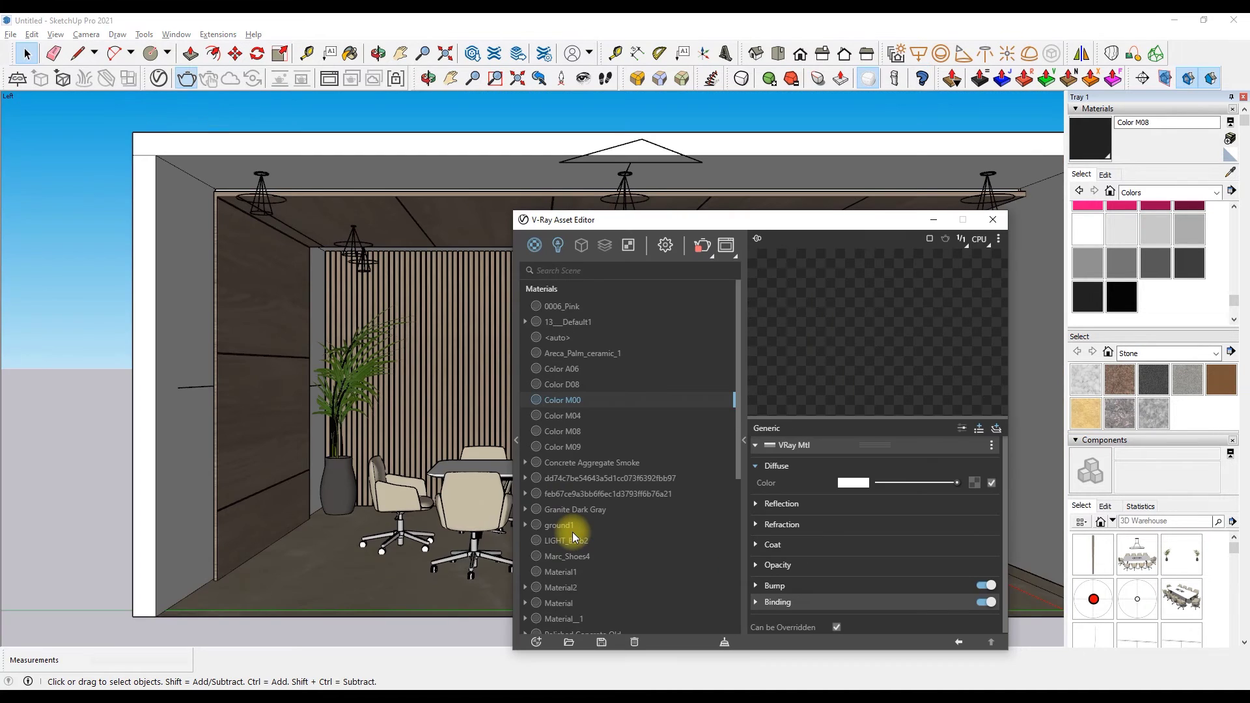
pyautogui.scroll(-6, 573, 536)
# Inspect the Rectangle Light#5 settings, then close the V-Ray Asset Editor.
pyautogui.click(723, 578)
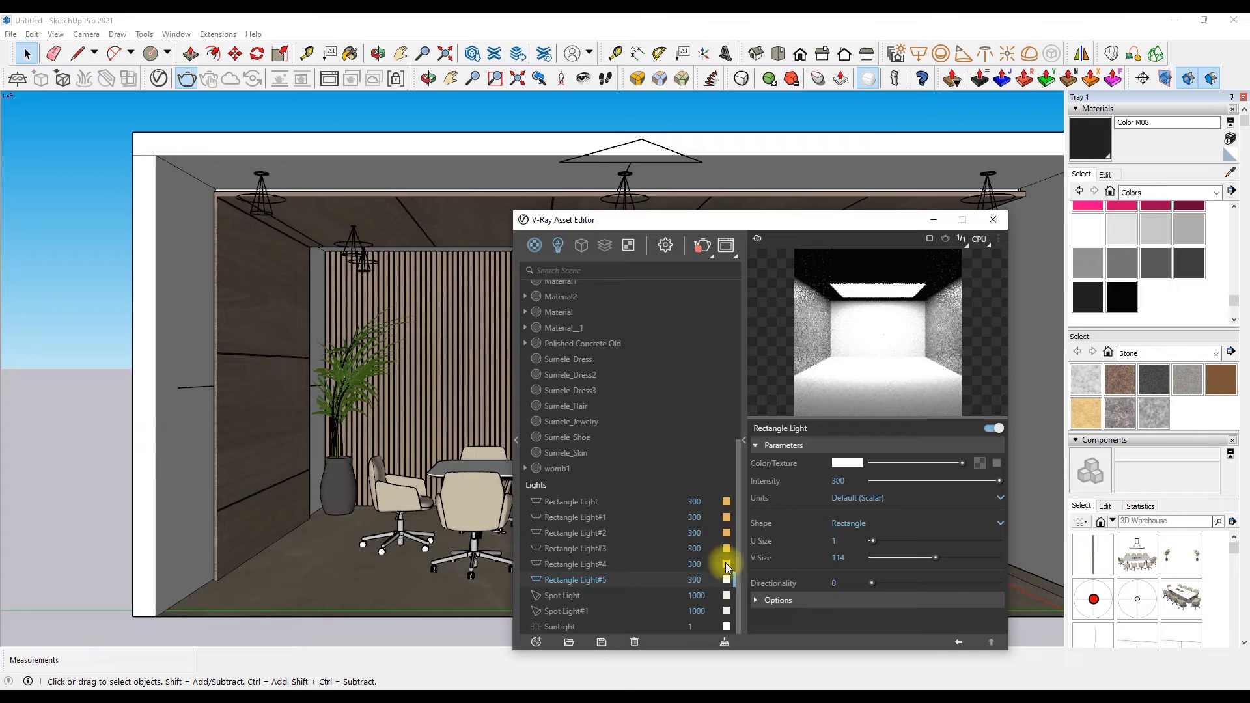
pyautogui.click(991, 219)
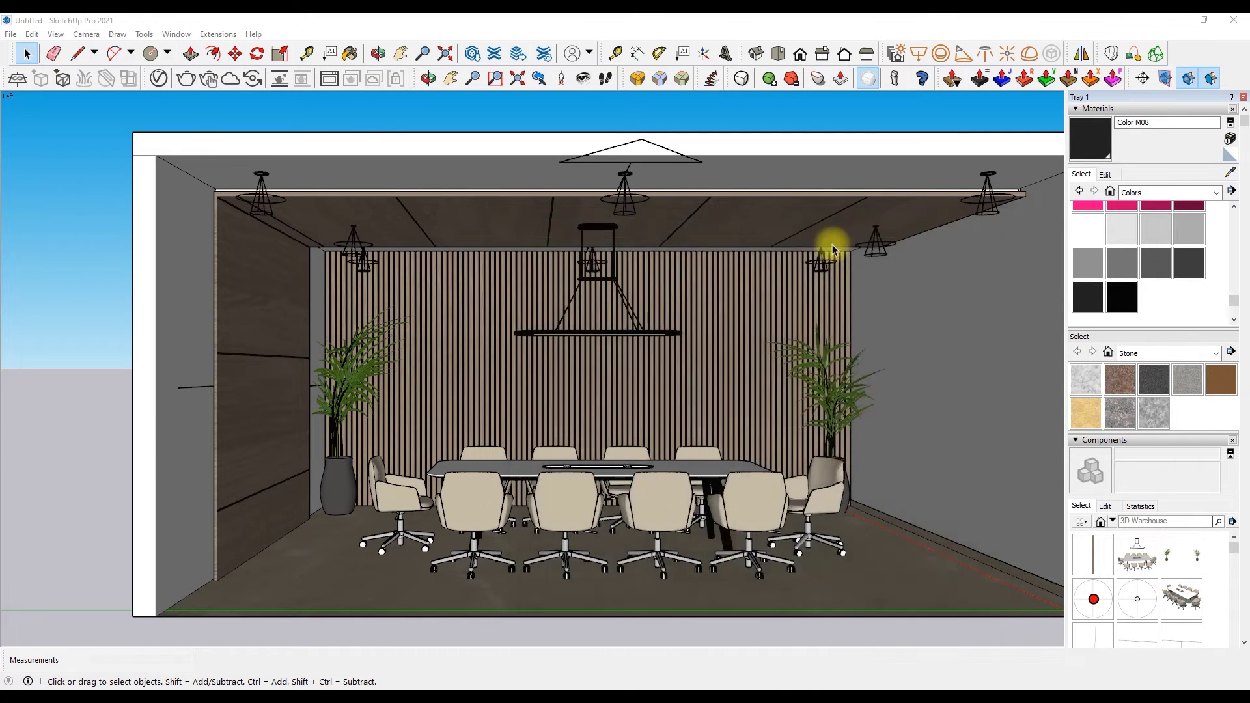
pyautogui.scroll(-2, 589, 357)
pyautogui.scroll(2, 391, 273)
pyautogui.scroll(2, 392, 274)
pyautogui.scroll(-1, 369, 300)
pyautogui.scroll(1, 428, 414)
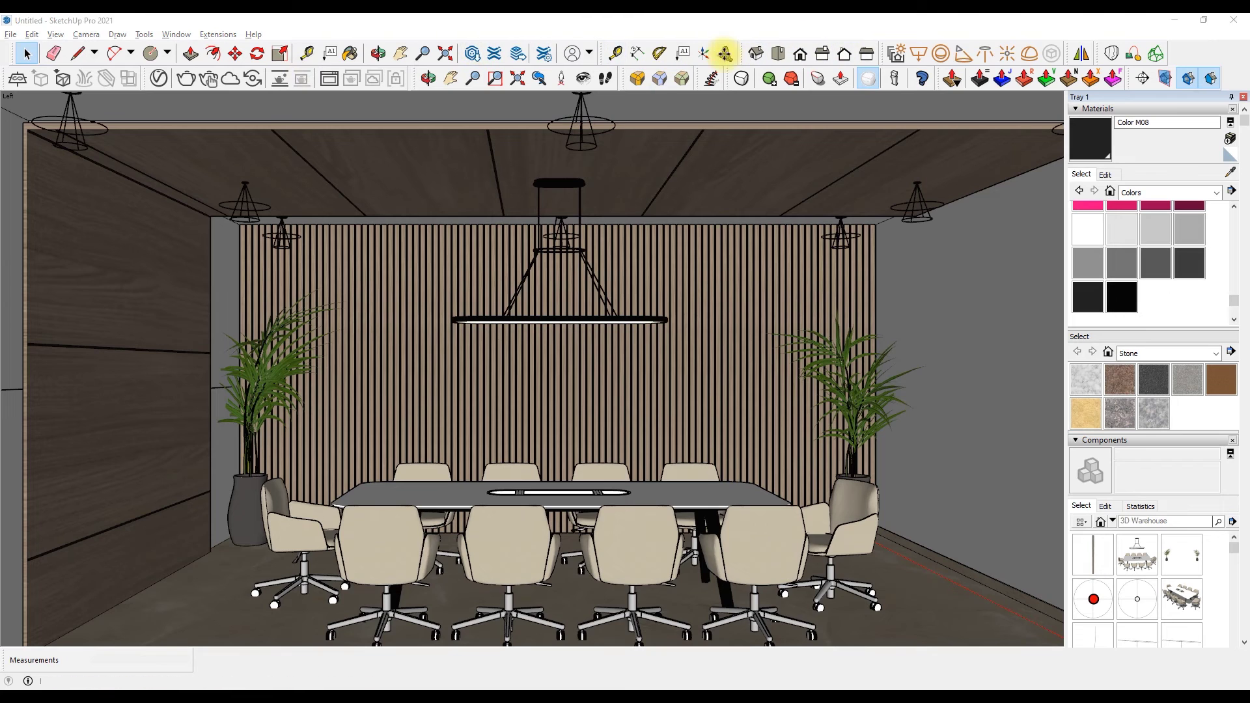
# Create 3D text 'PIXOLOGIC INTERIOR' and place it on the right wall.
pyautogui.click(725, 53)
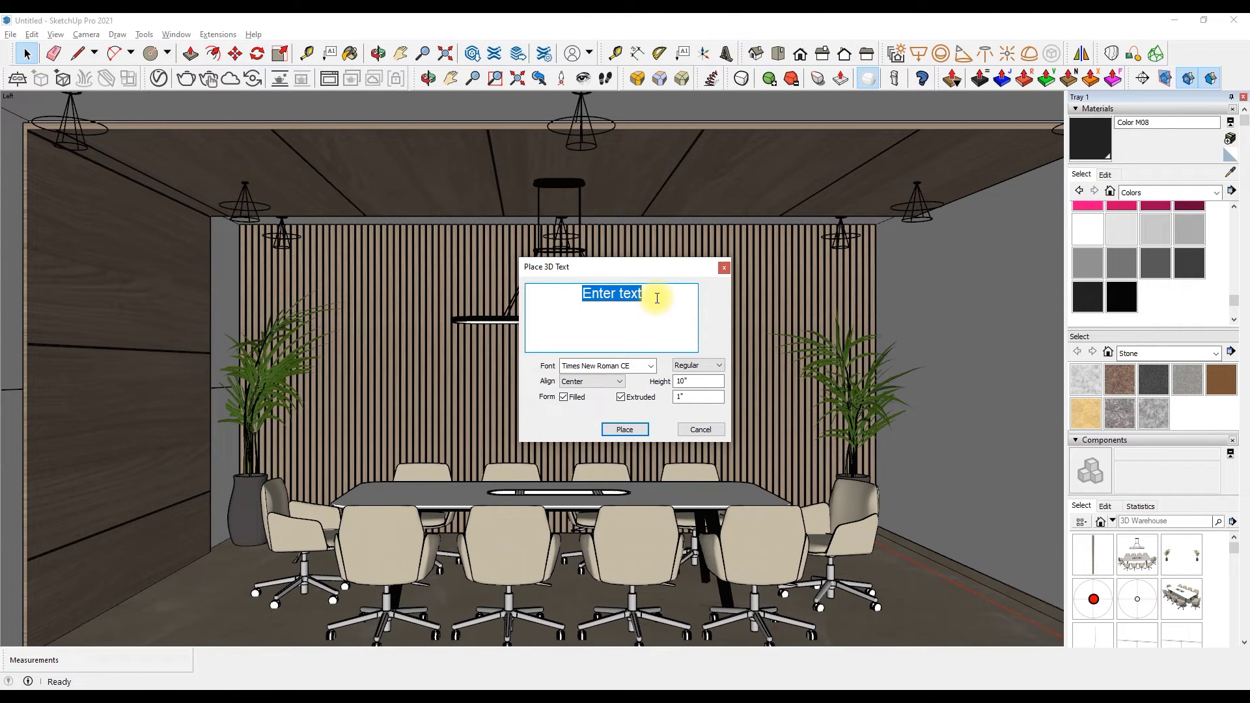
pyautogui.press('BackSpace')
pyautogui.write('PIXOLOGIC ')
pyautogui.write('INTERIOR')
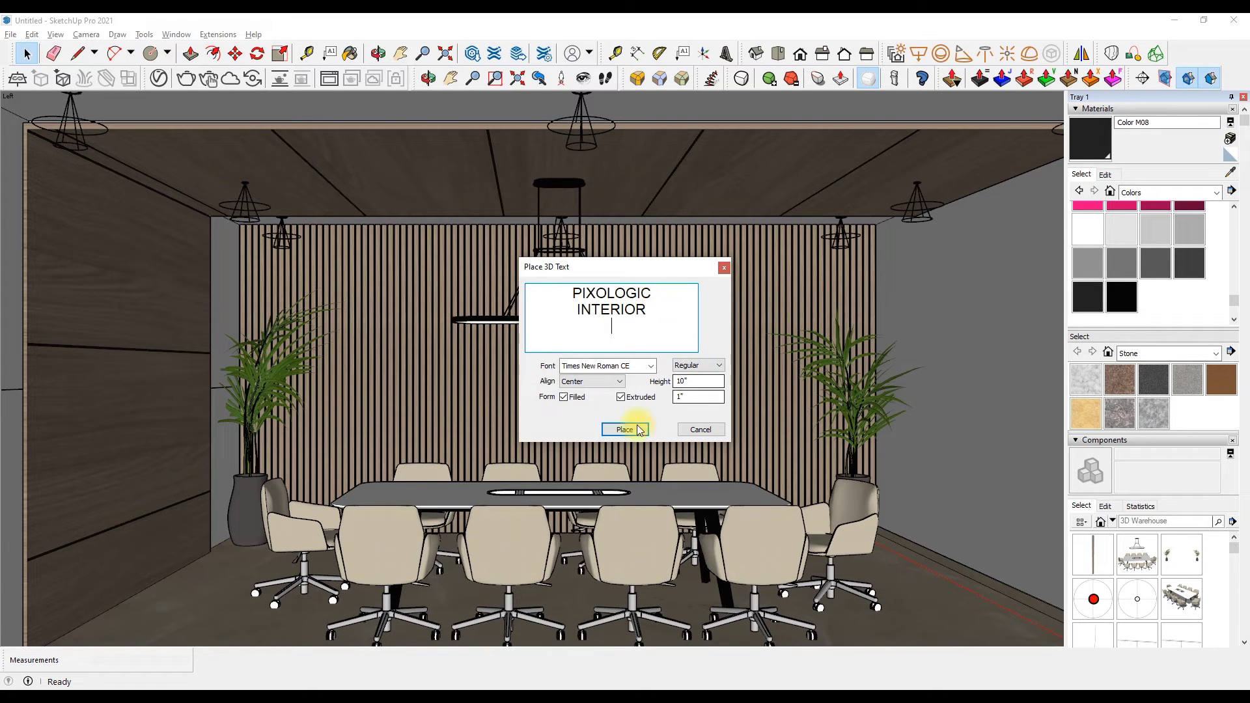
pyautogui.click(624, 428)
pyautogui.scroll(-3, 814, 424)
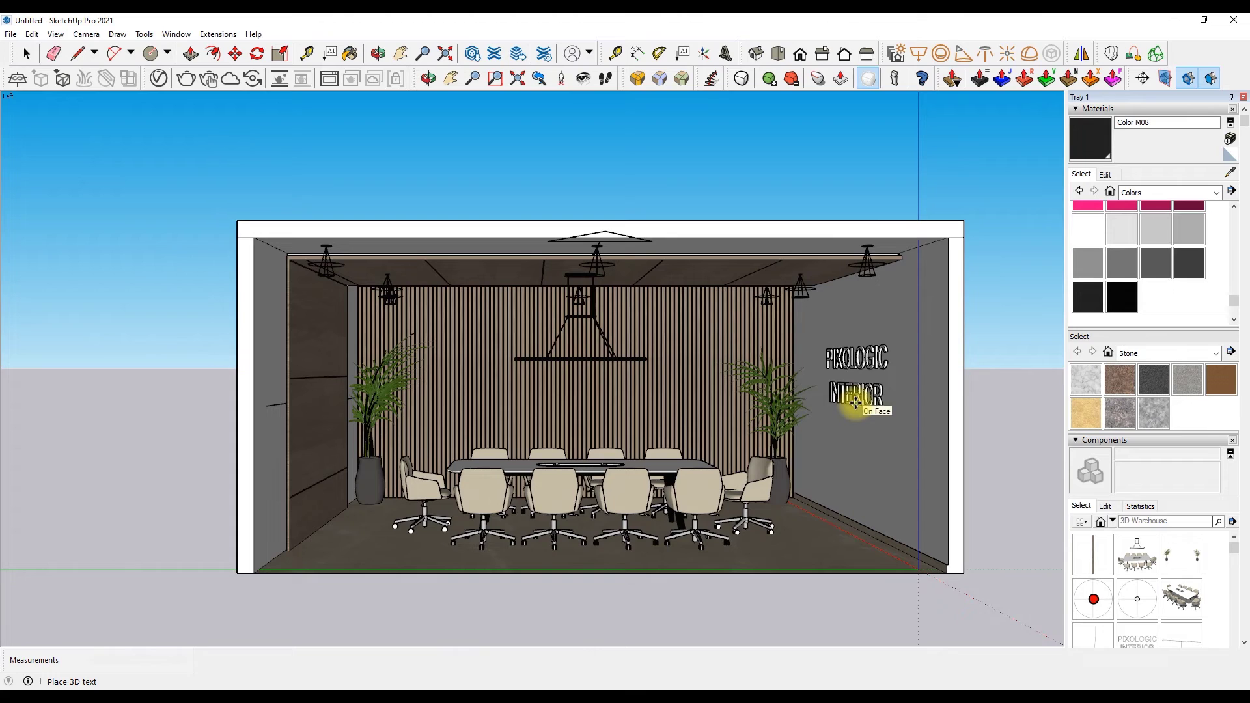
pyautogui.click(853, 388)
pyautogui.click(428, 78)
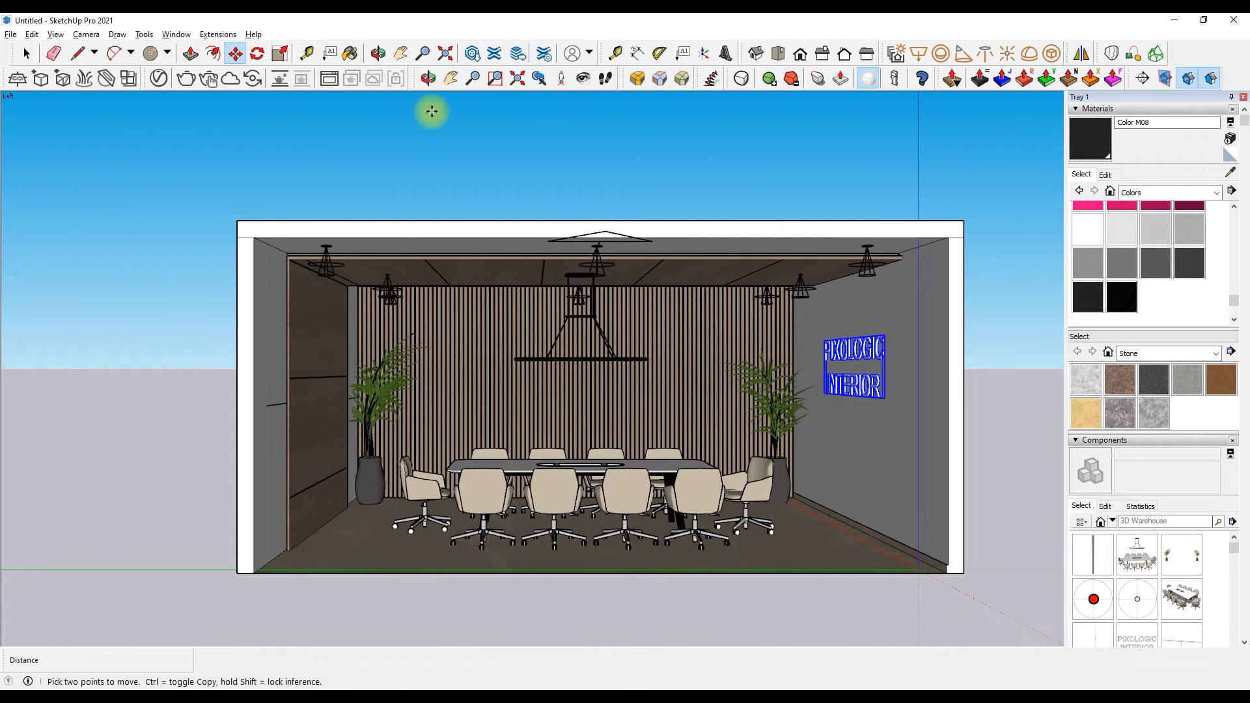
pyautogui.moveTo(446, 120); pyautogui.dragTo(920, 354)
pyautogui.scroll(3, 734, 366)
# Move the 3D text so its corner sits at the wall's ceiling edge.
pyautogui.press('m')
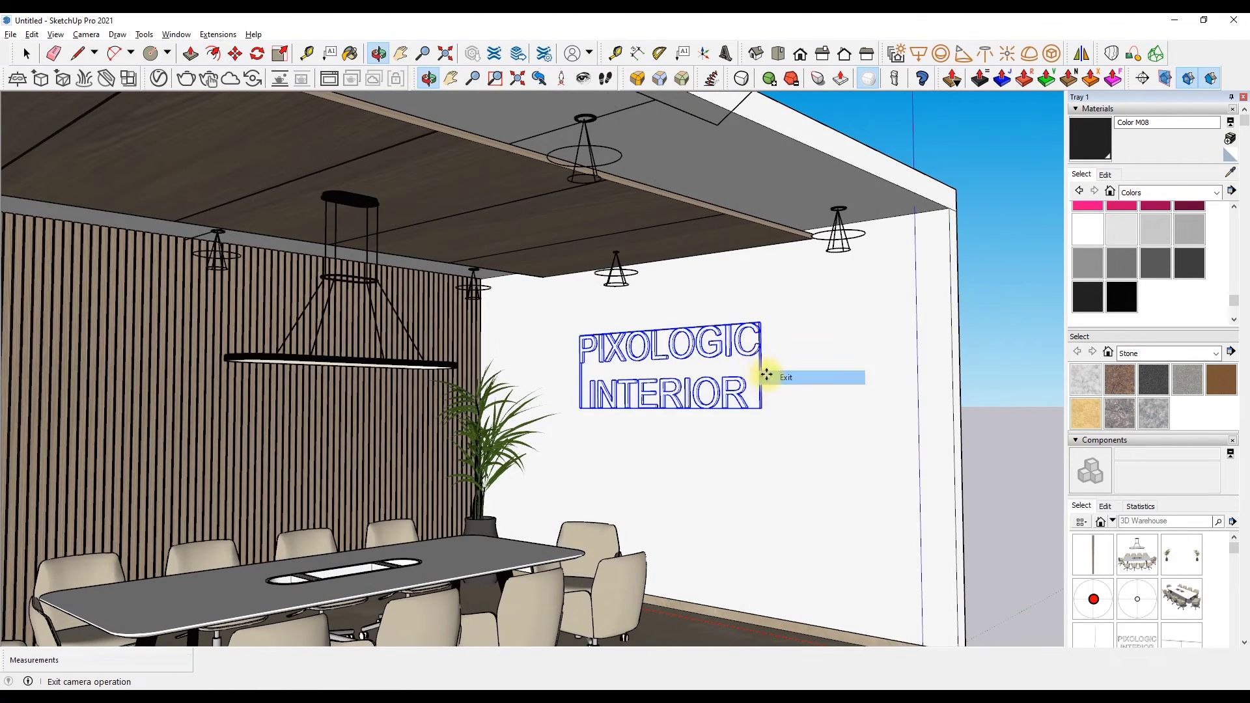
pyautogui.click(767, 371)
pyautogui.scroll(-5, 725, 380)
pyautogui.moveTo(567, 394); pyautogui.dragTo(815, 305, button='middle')
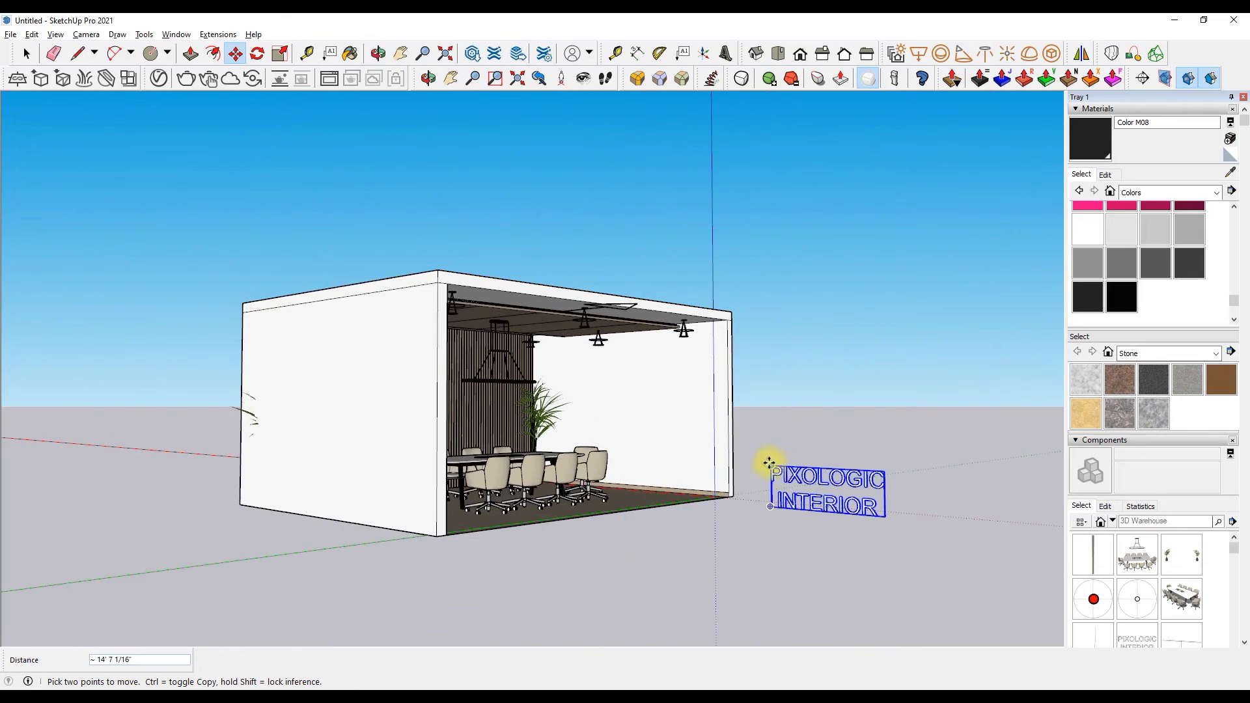
pyautogui.scroll(2, 592, 373)
pyautogui.scroll(4, 586, 376)
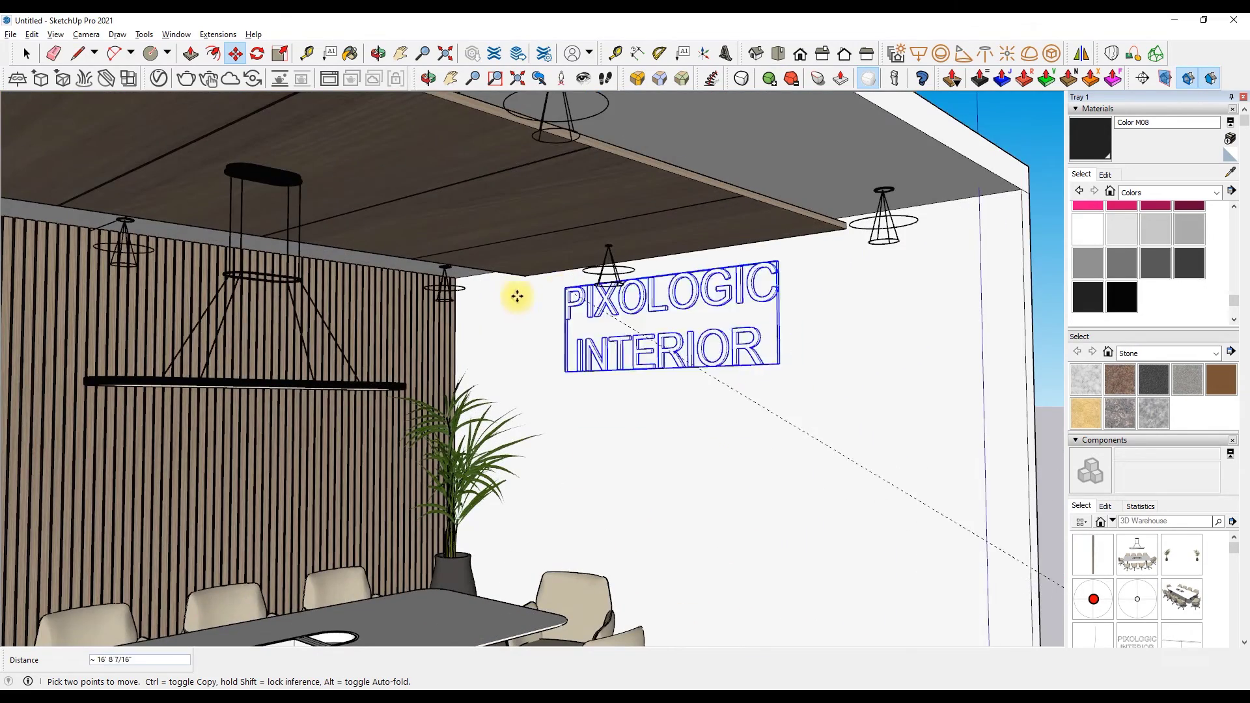
pyautogui.scroll(2, 521, 277)
pyautogui.scroll(3, 545, 267)
pyautogui.scroll(1, 546, 267)
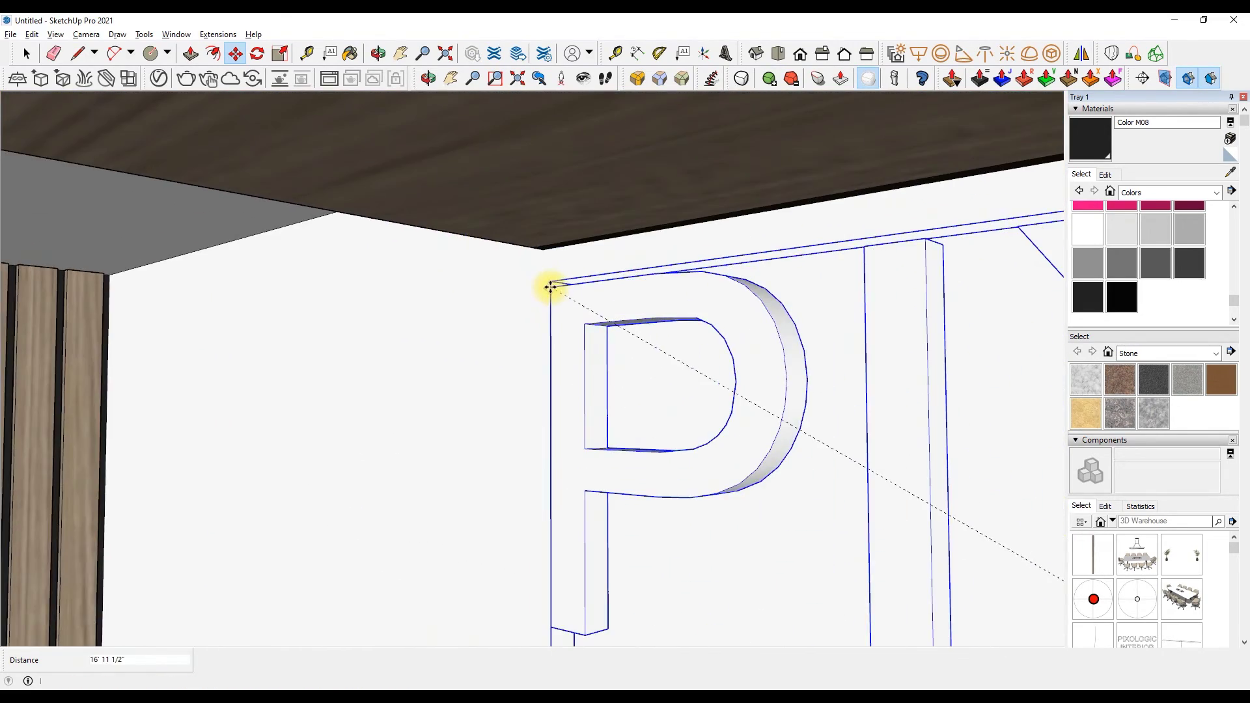
pyautogui.scroll(3, 530, 245)
pyautogui.click(534, 226)
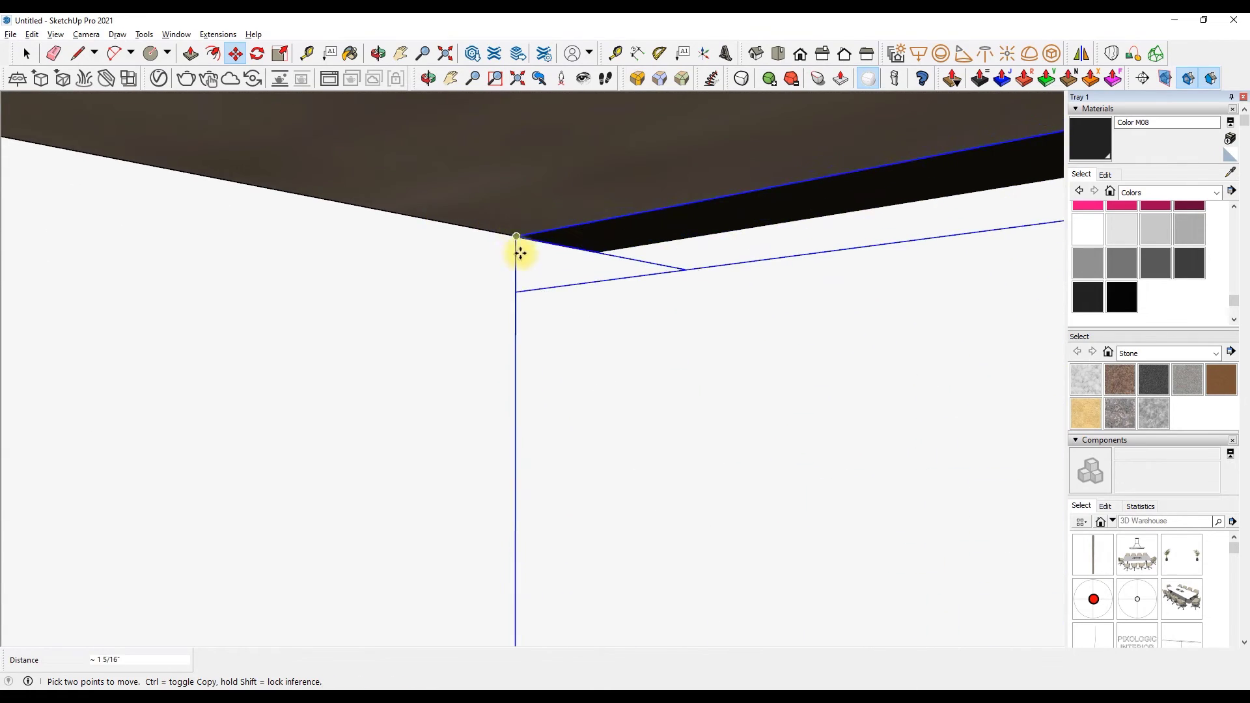
# Move the 3D text down and right to sit lower on the wall.
pyautogui.scroll(-2, 516, 251)
pyautogui.scroll(-3, 438, 187)
pyautogui.scroll(-3, 380, 251)
pyautogui.click(537, 263)
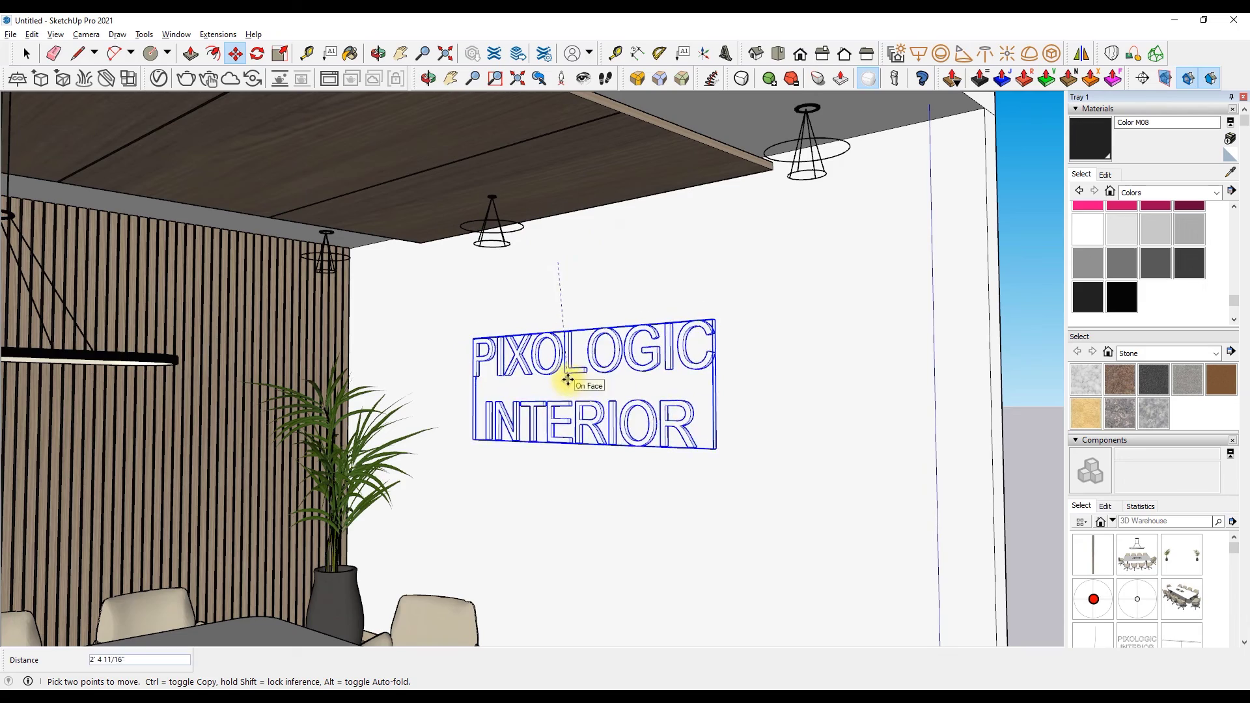
pyautogui.click(555, 390)
# Orbit around the wall text and switch to the Left standard view to check it.
pyautogui.click(425, 81)
pyautogui.moveTo(460, 147)
pyautogui.mouseDown()
pyautogui.moveTo(176, 174)
pyautogui.moveTo(460, 187)
pyautogui.mouseUp()
pyautogui.scroll(2, 586, 371)
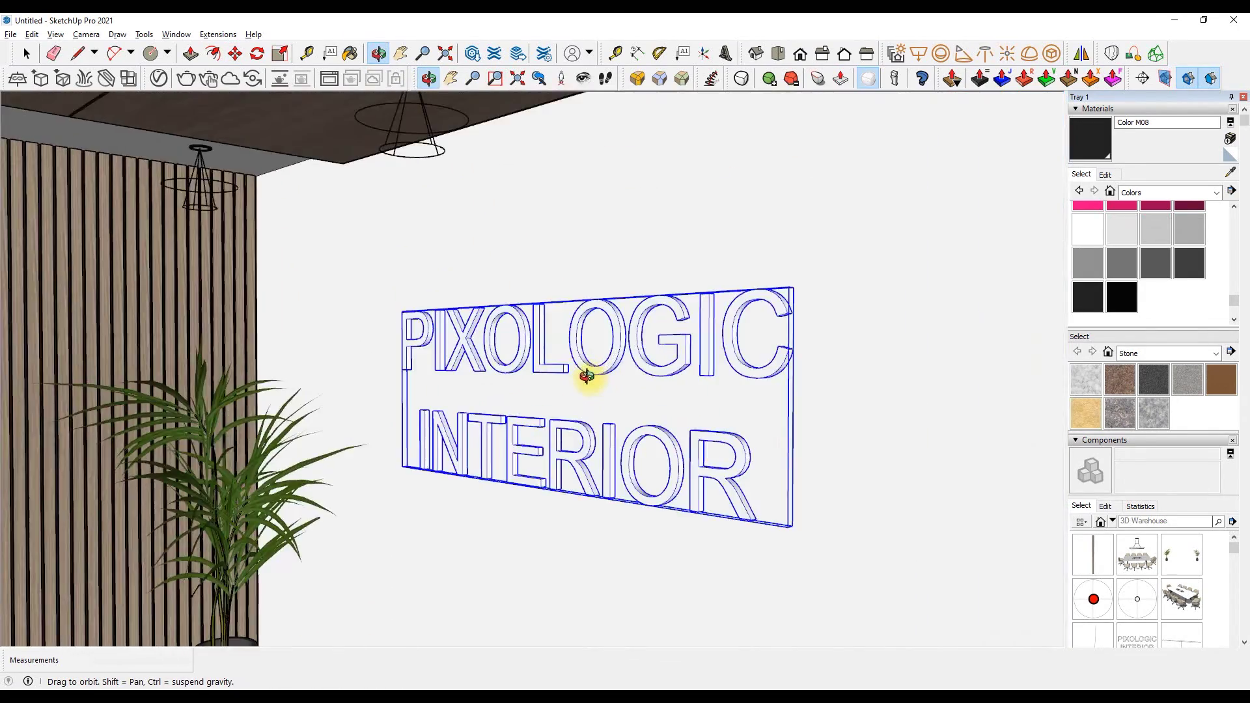
pyautogui.scroll(-5, 525, 343)
pyautogui.moveTo(525, 343); pyautogui.dragTo(809, 321, button='middle')
pyautogui.press('space')
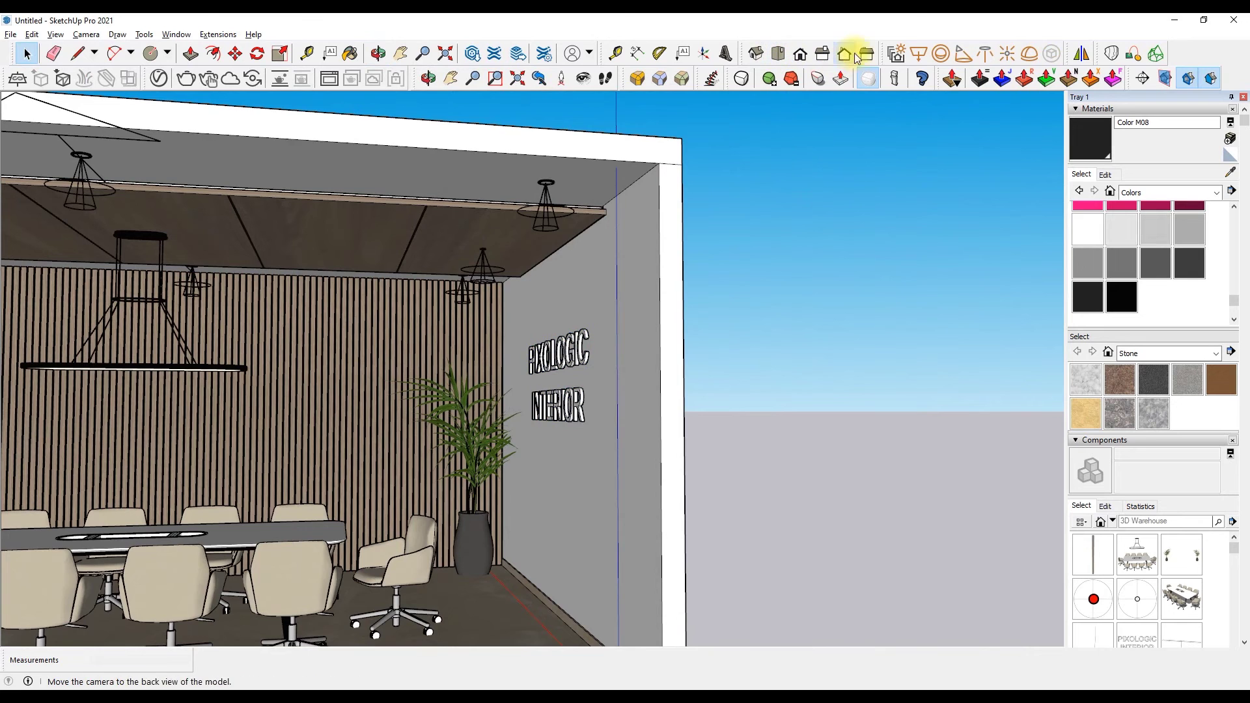
pyautogui.click(856, 59)
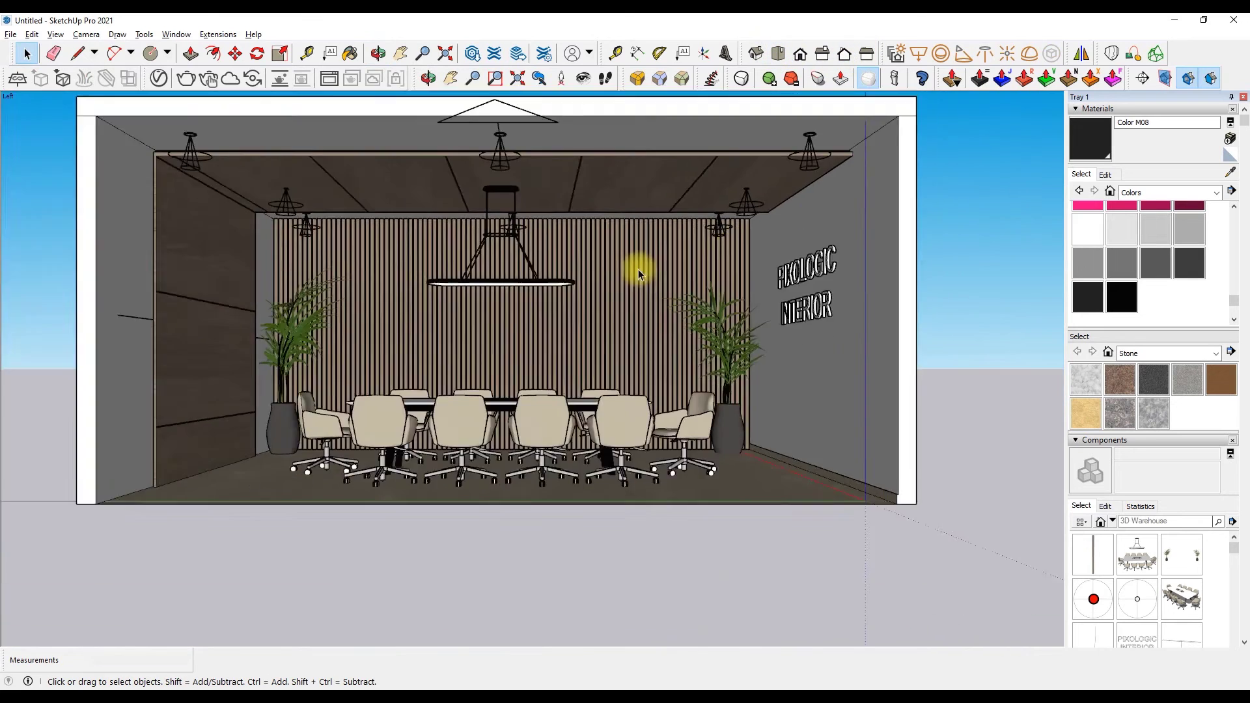
pyautogui.scroll(3, 671, 267)
pyautogui.press('m')
pyautogui.scroll(-1, 461, 383)
pyautogui.scroll(1, 412, 399)
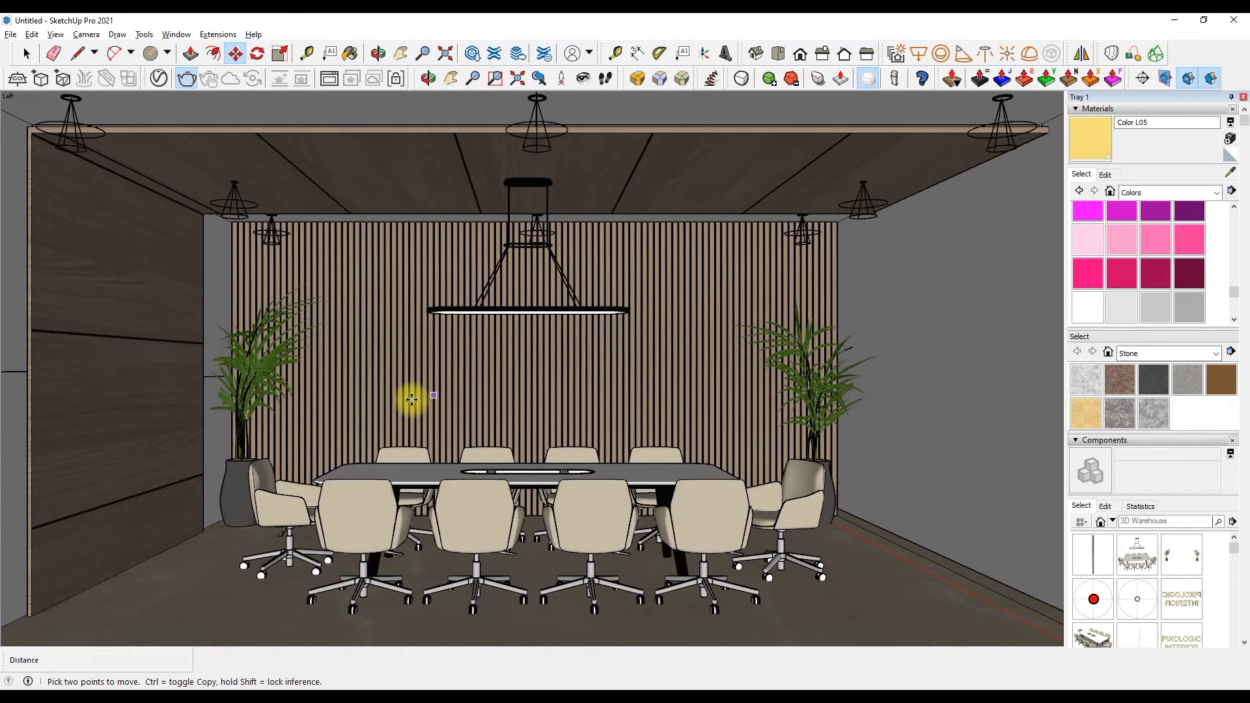
# Finish moving the text onto the slatted back wall below the pendant light.
pyautogui.scroll(-6, 412, 399)
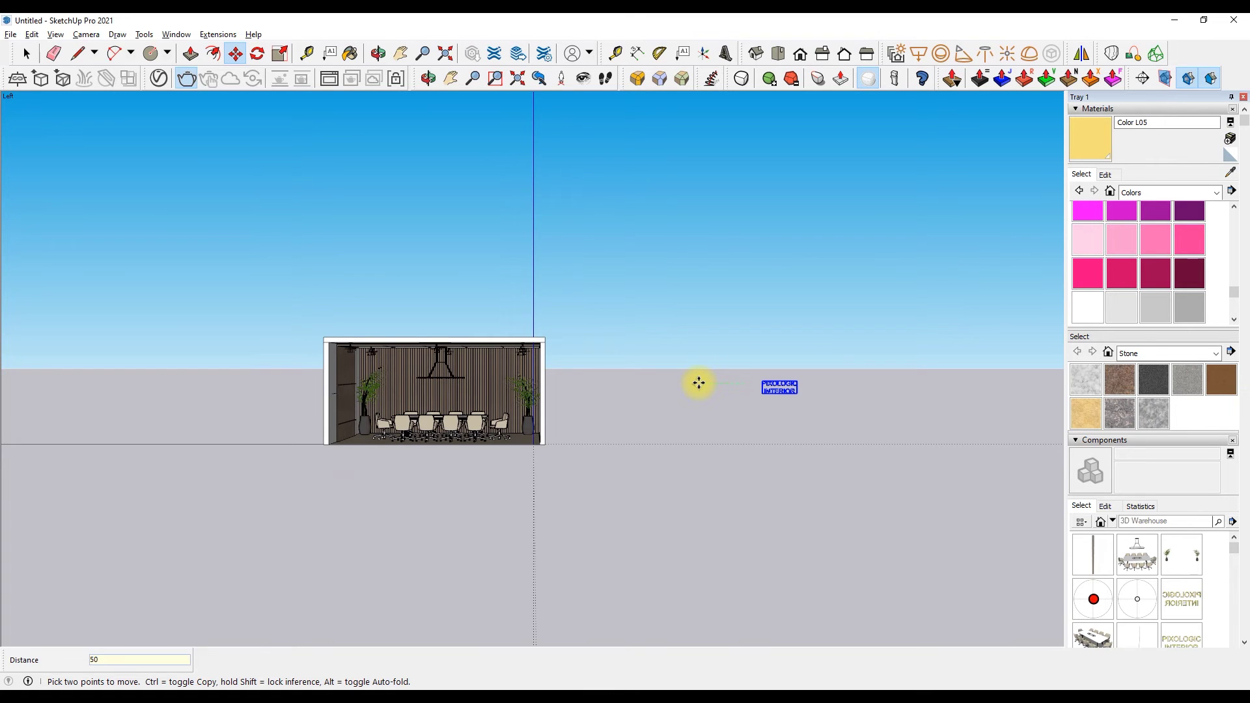
pyautogui.press('space')
pyautogui.scroll(6, 479, 292)
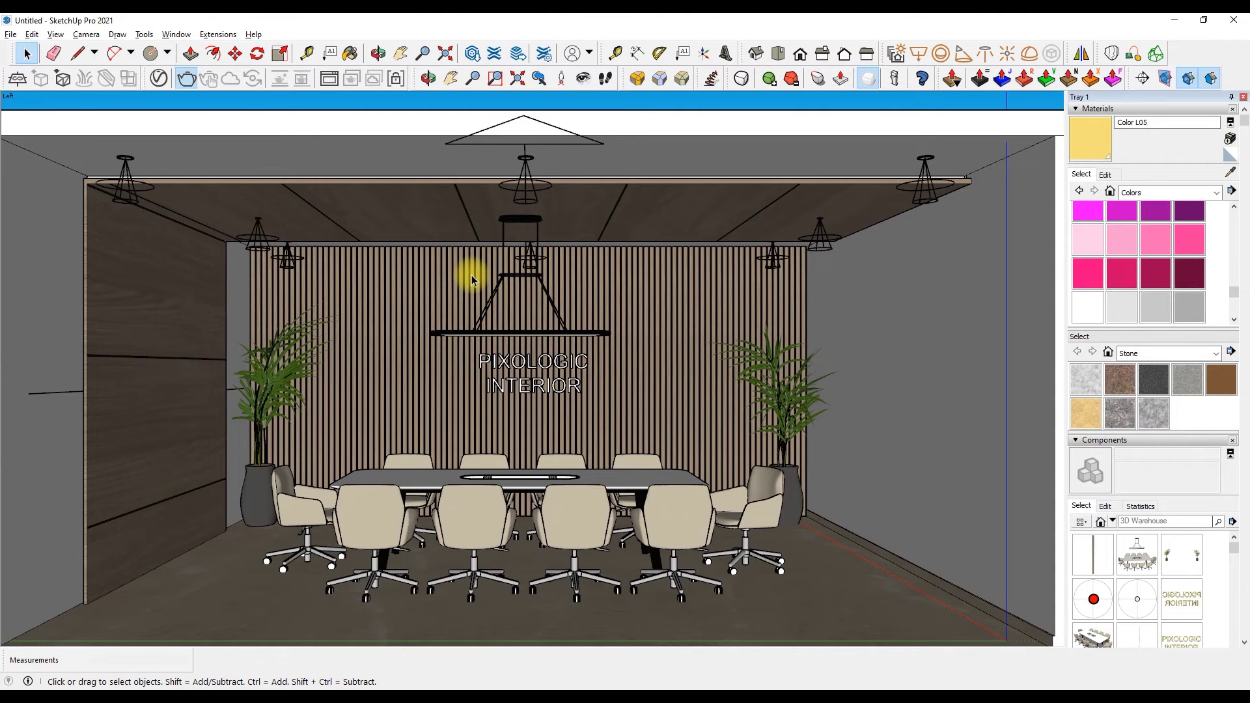
# Bring up V-Ray's scene materials and the list of scene lights.
pyautogui.scroll(2, 531, 375)
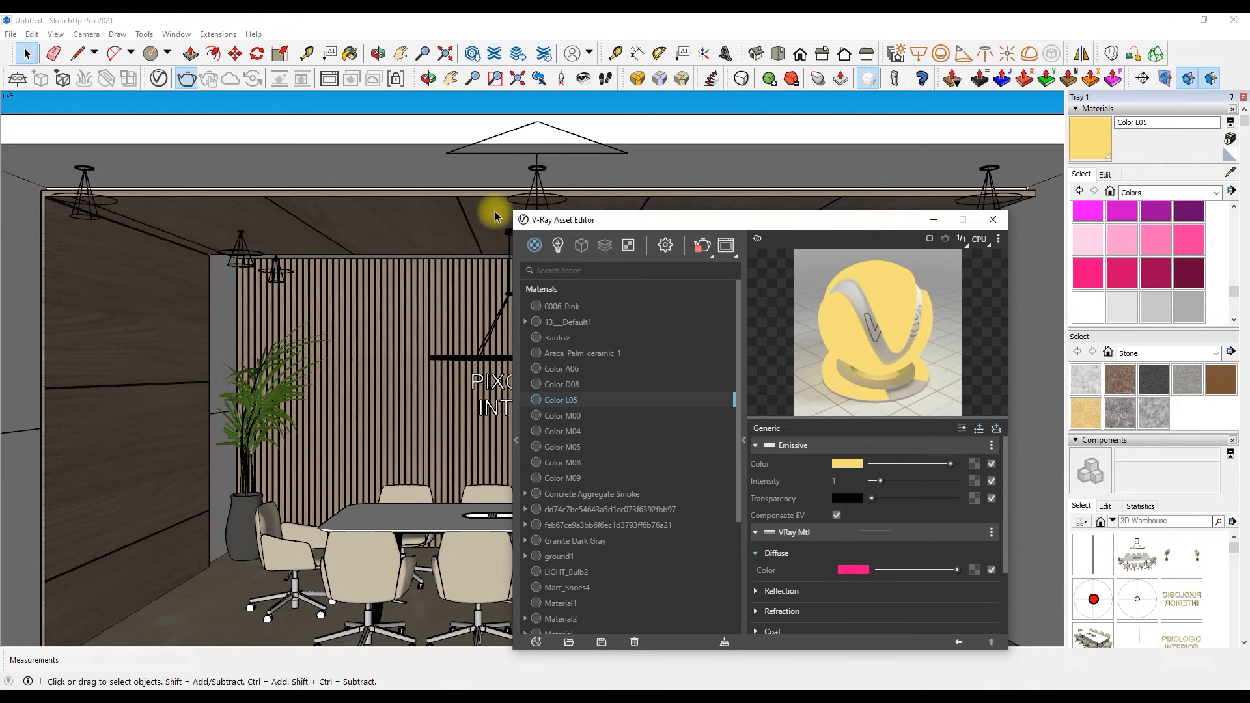
pyautogui.click(558, 245)
pyautogui.click(701, 399)
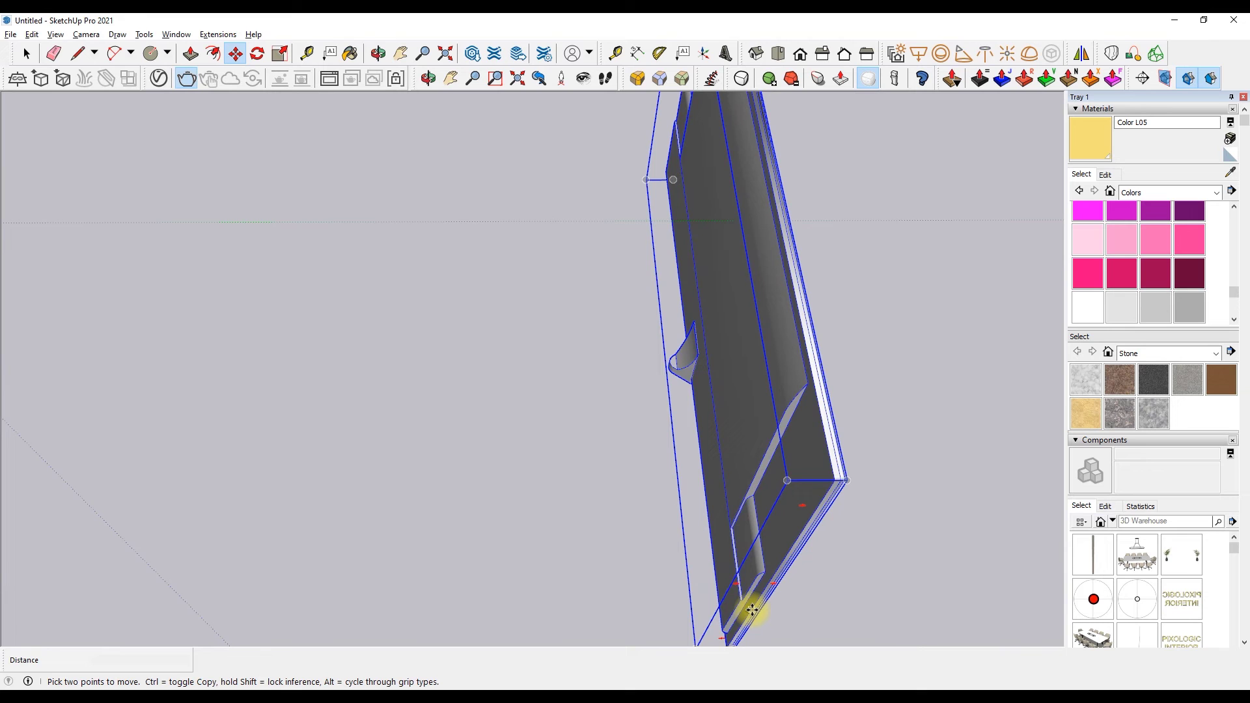
# Bring up the TV's context options, then switch to the Front view of the room.
pyautogui.scroll(-5, 752, 610)
pyautogui.rightClick(159, 221)
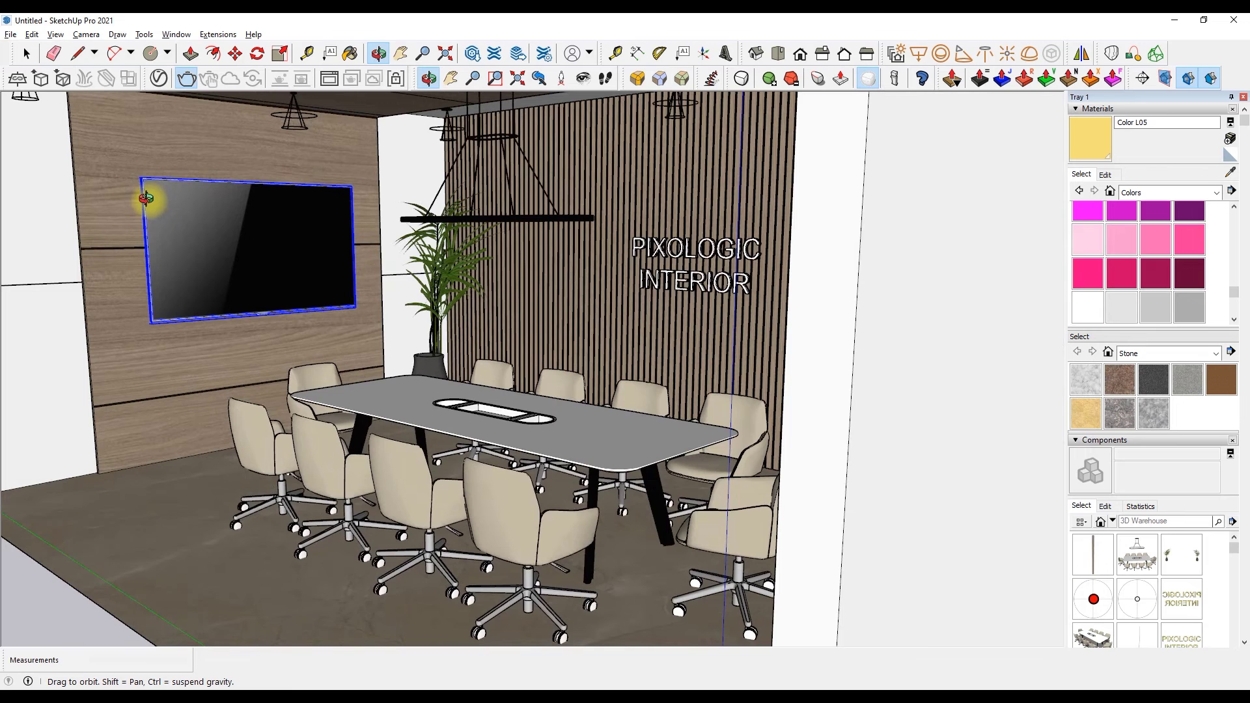
pyautogui.click(800, 53)
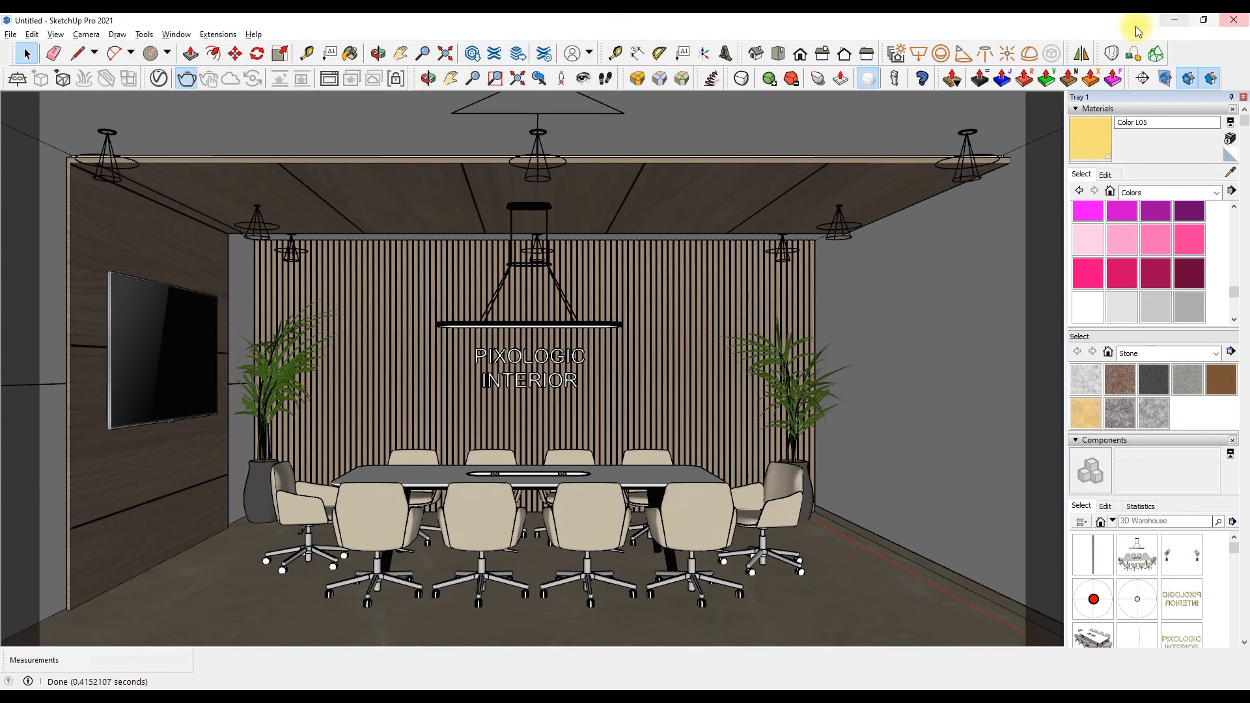
# Review the scene's spot light parameters in V-Ray, then return to render settings.
pyautogui.click(158, 78)
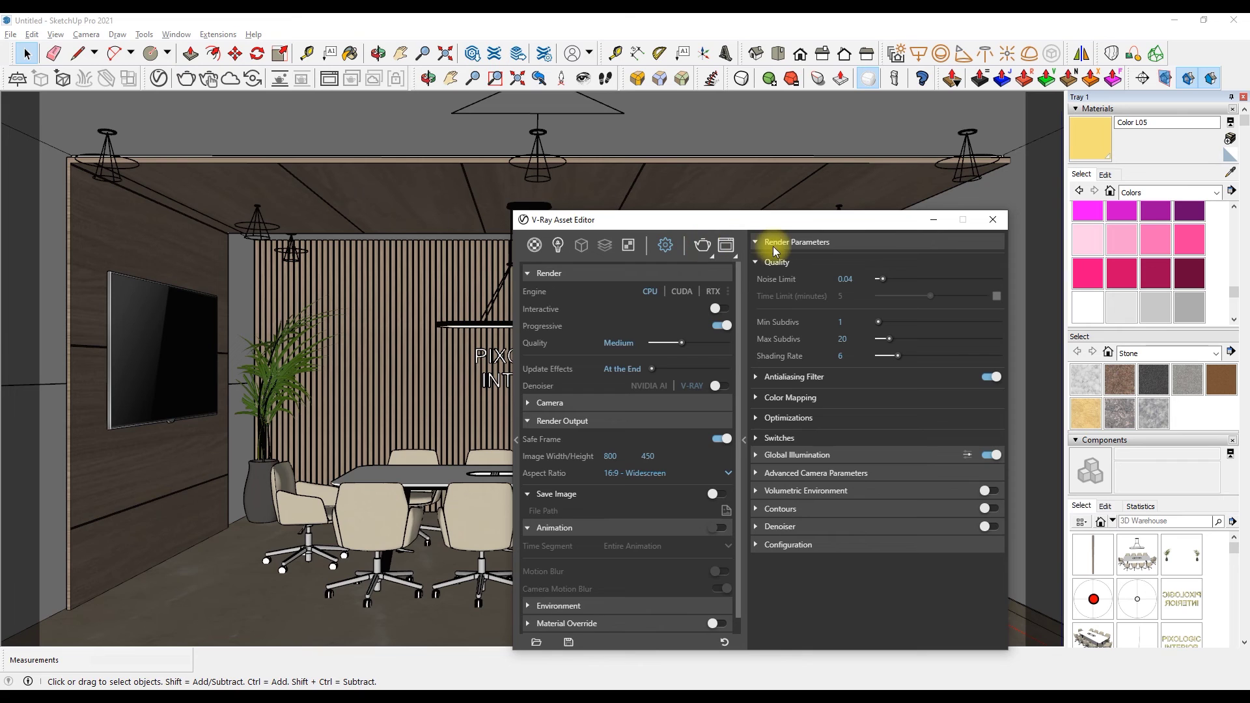
pyautogui.click(558, 245)
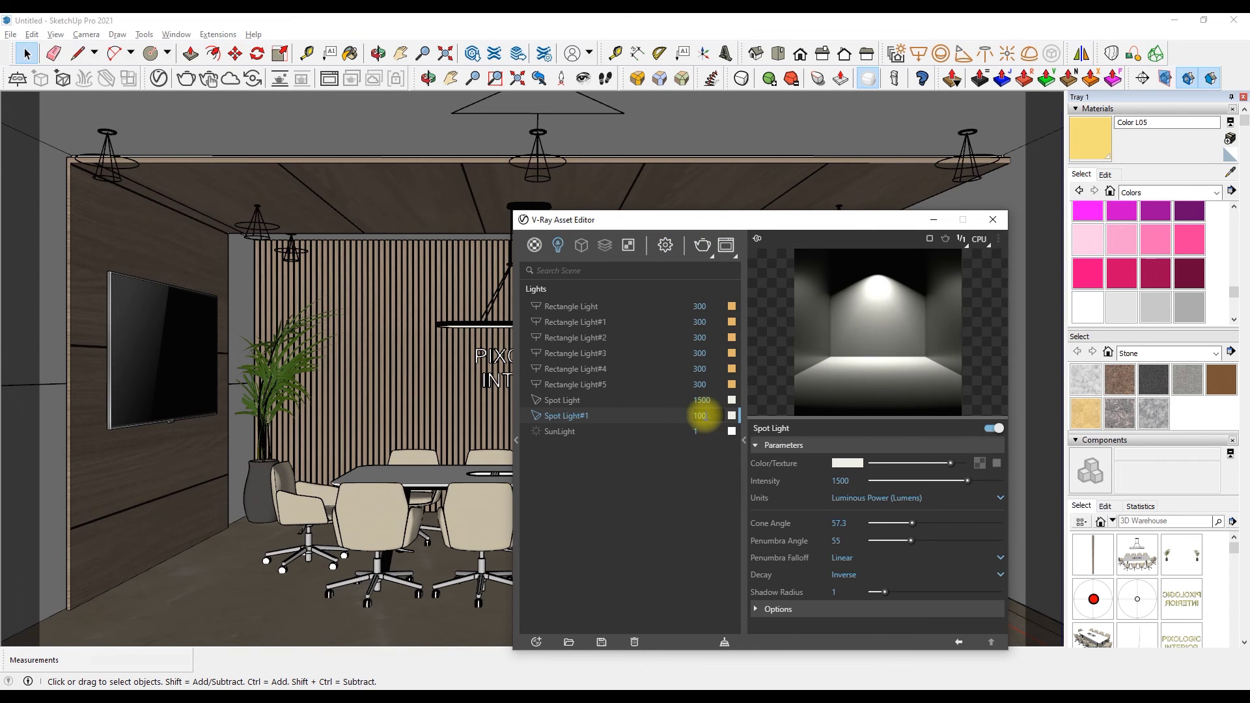
pyautogui.click(701, 399)
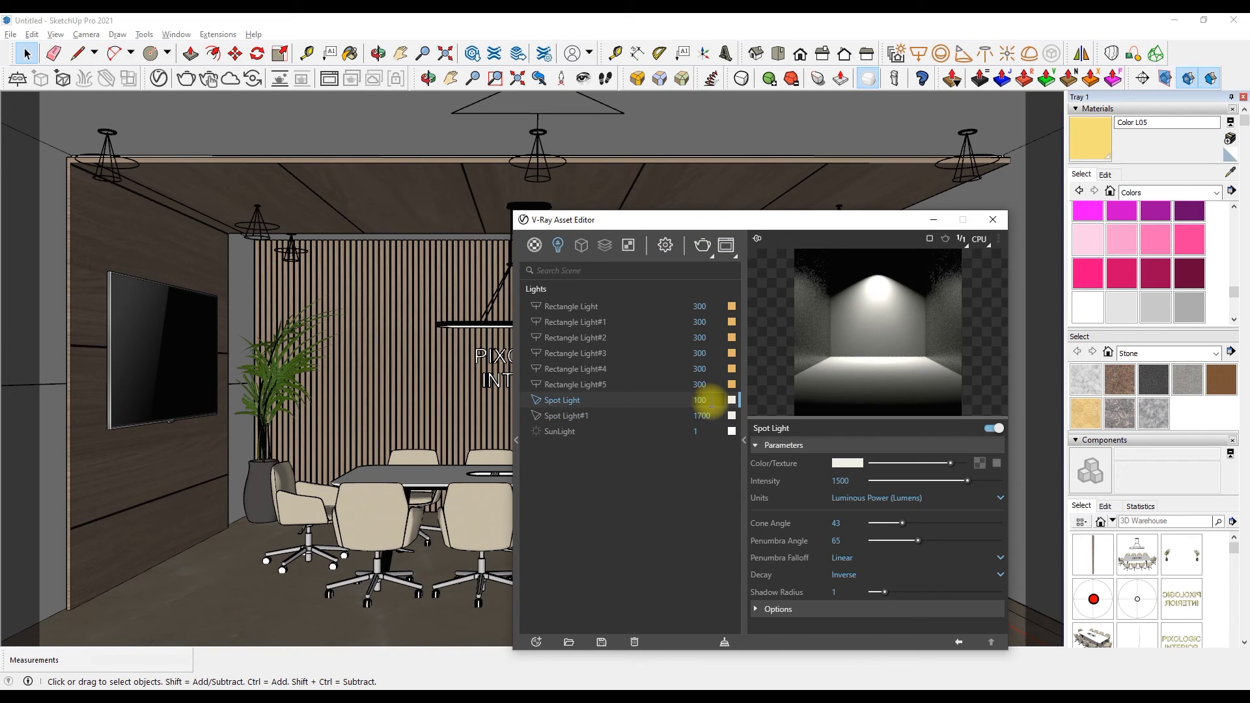
pyautogui.write('1700')
pyautogui.click(664, 246)
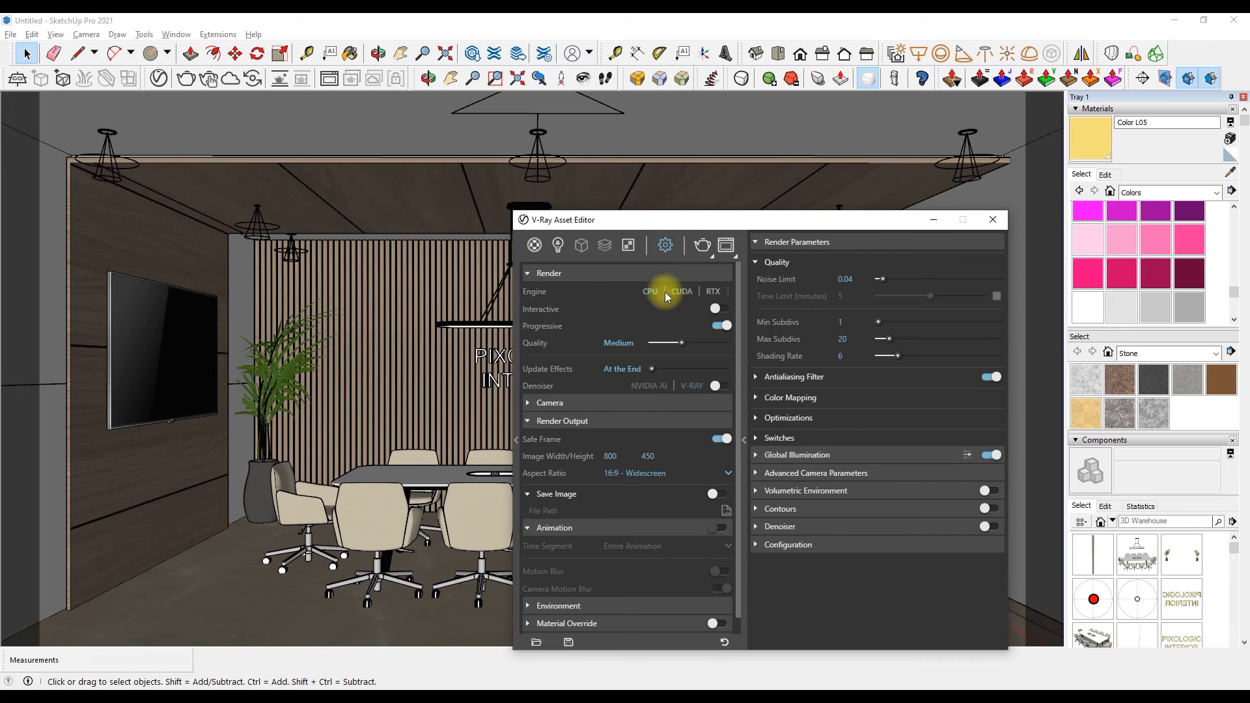
# Set High+ quality, enable the V-Ray Denoiser, output 1920x1080, and render.
pyautogui.click(727, 343)
pyautogui.click(720, 385)
pyautogui.doubleClick(612, 456)
pyautogui.write('1920')
pyautogui.press('Return')
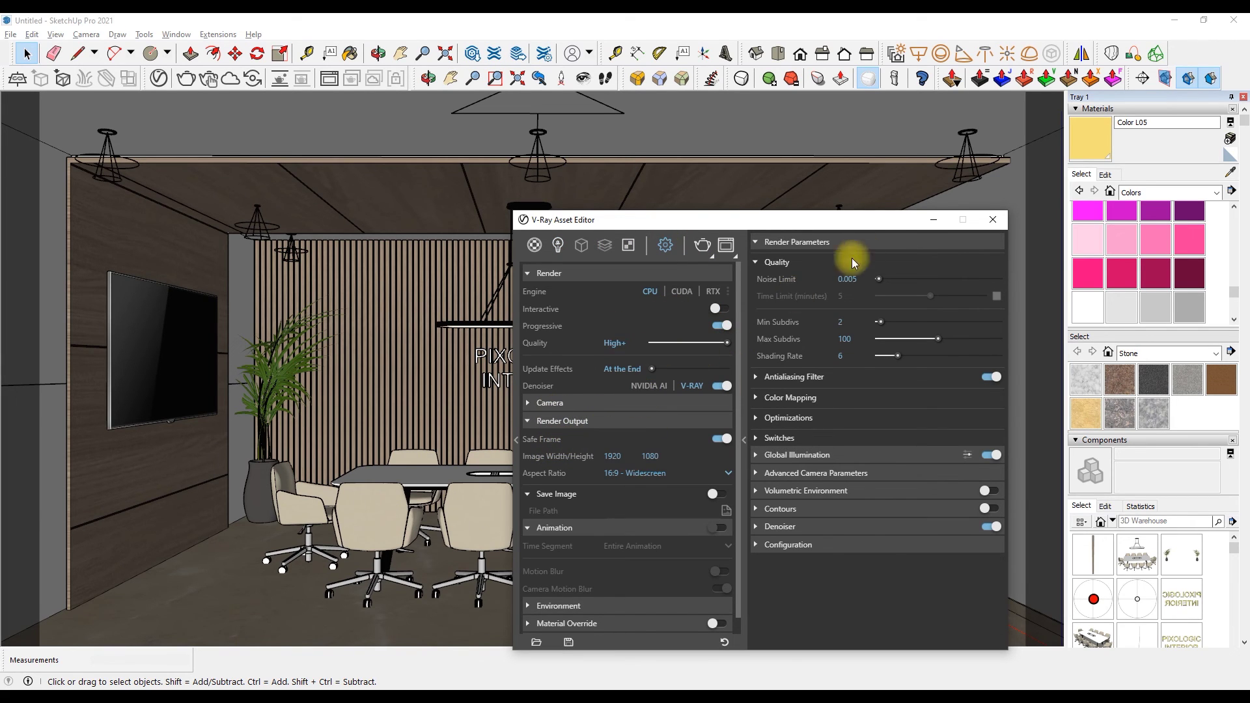
pyautogui.click(692, 421)
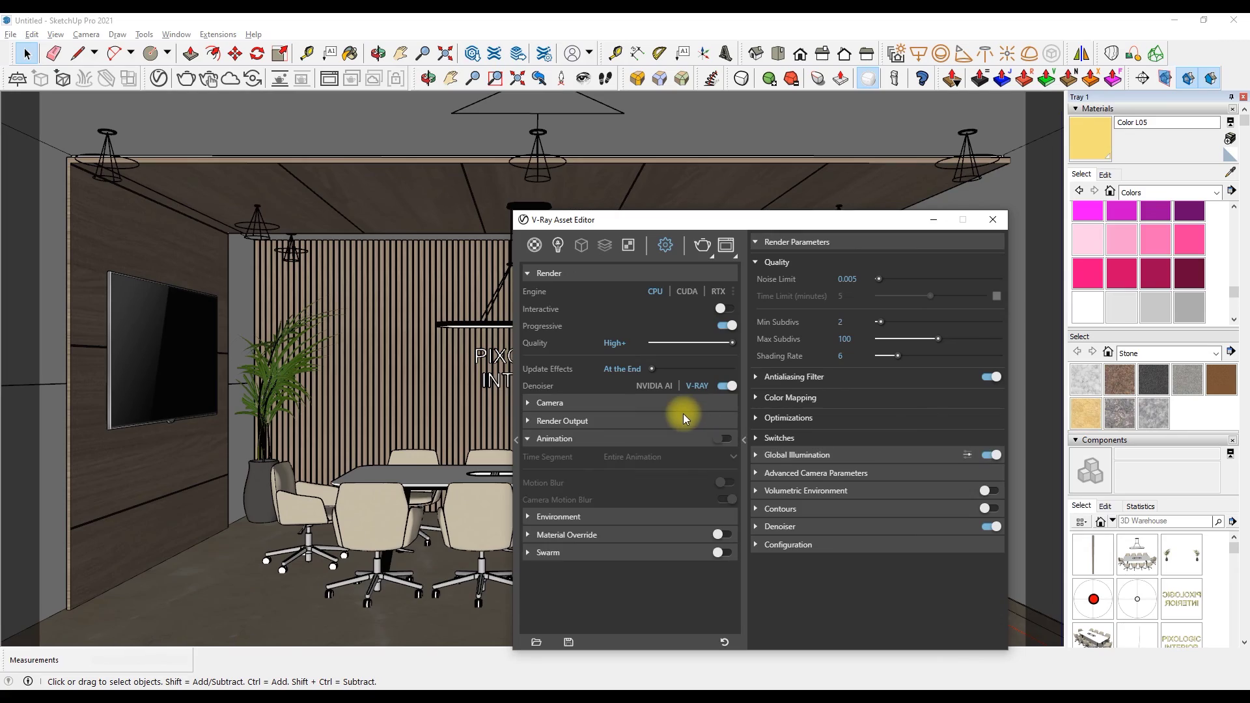
pyautogui.click(721, 438)
pyautogui.click(992, 220)
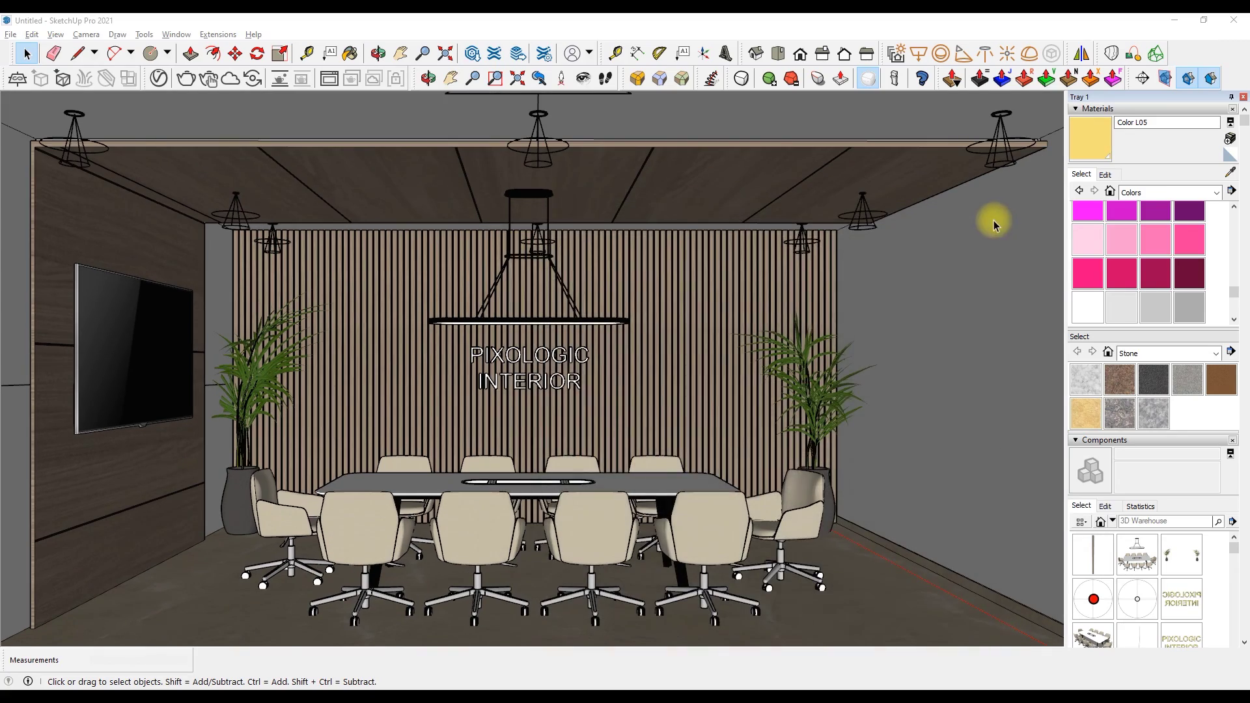
pyautogui.click(183, 78)
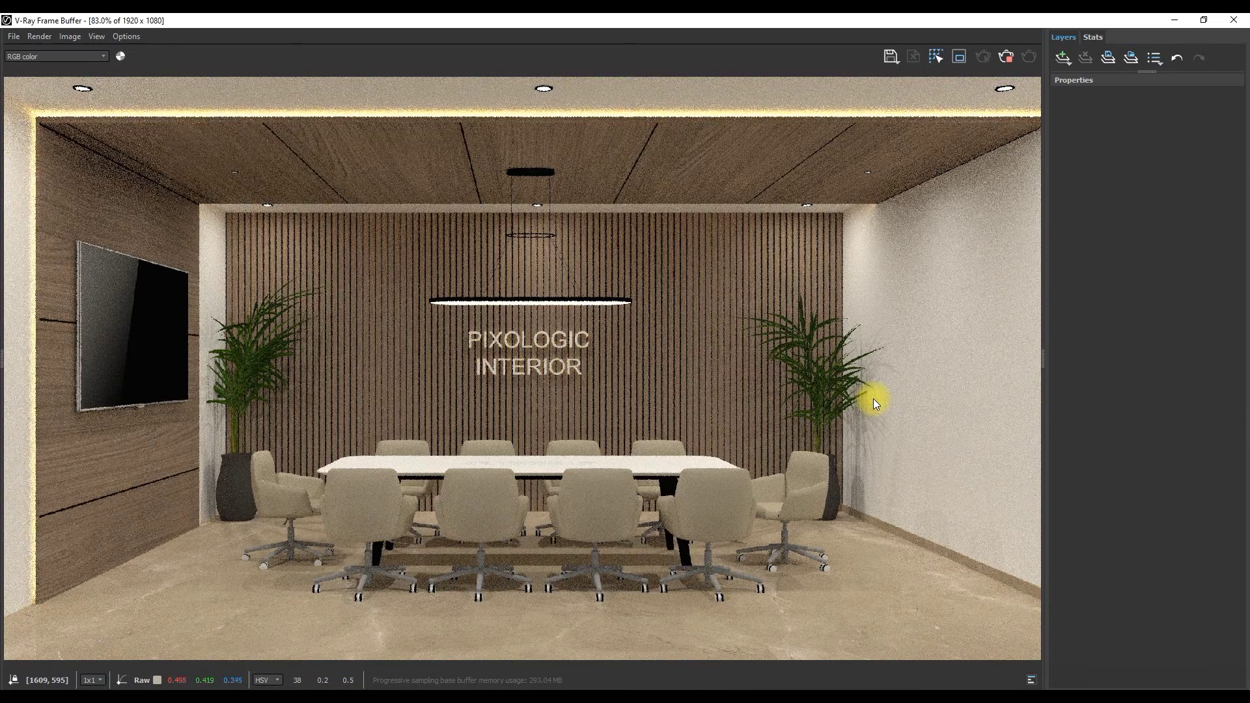